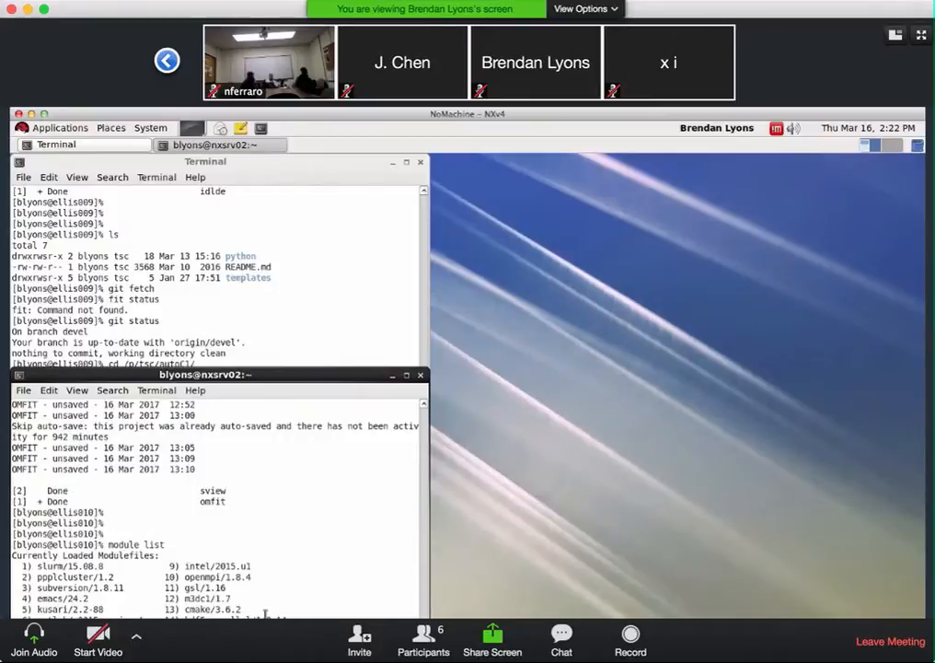
Launch OMFIT from the lower terminal with the omfit command and continue past its welcome window
click(586, 8)
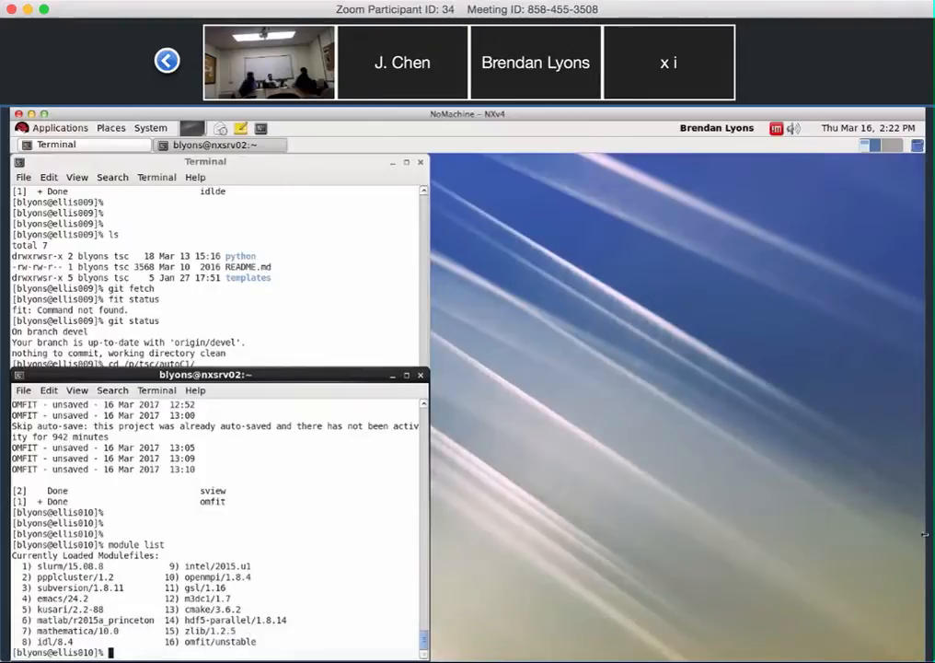
key(Return)
key(Return)
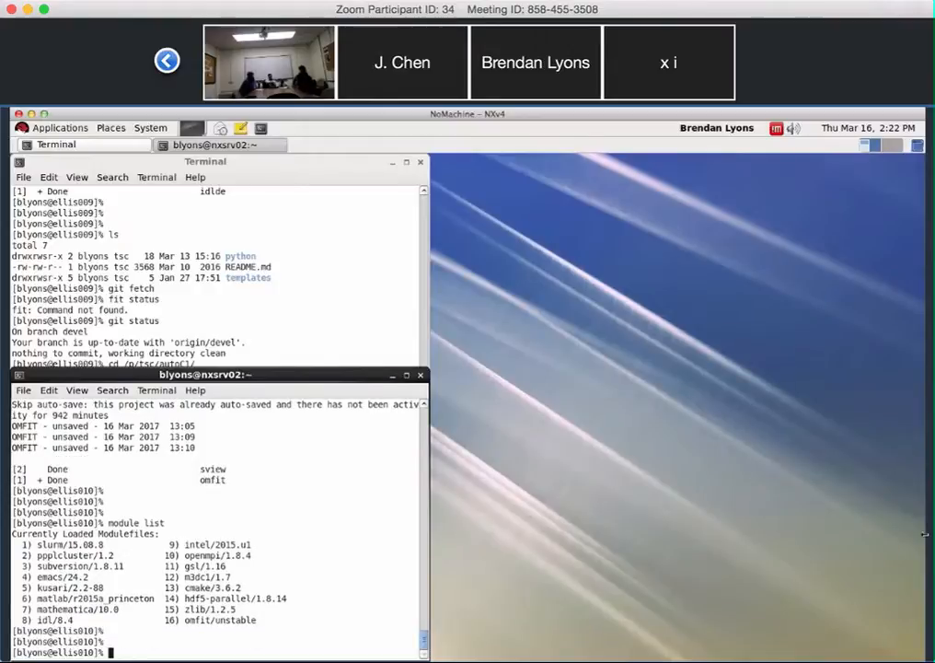
text(omfit)
key(Return)
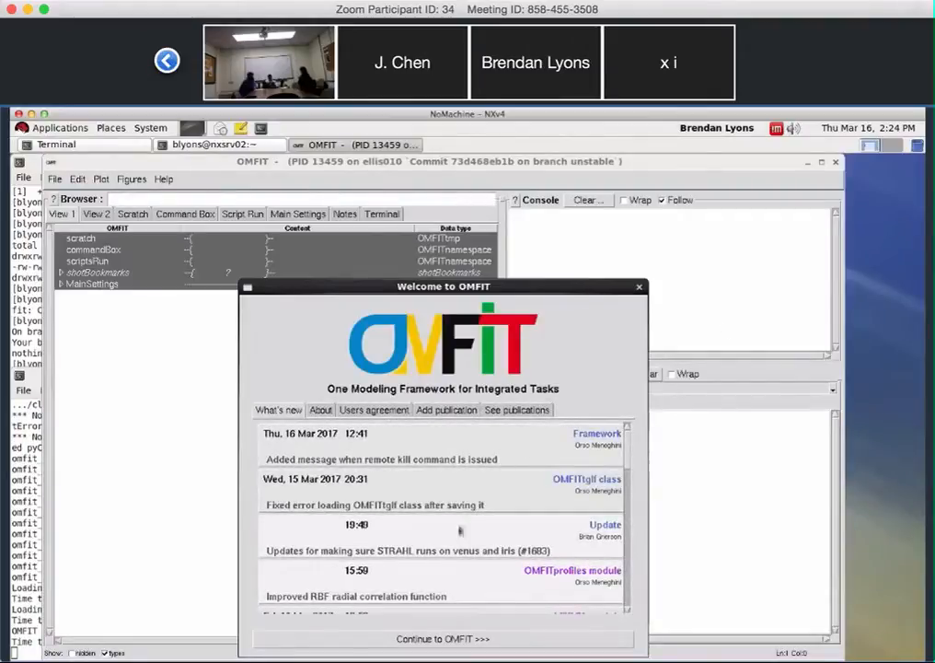
click(424, 640)
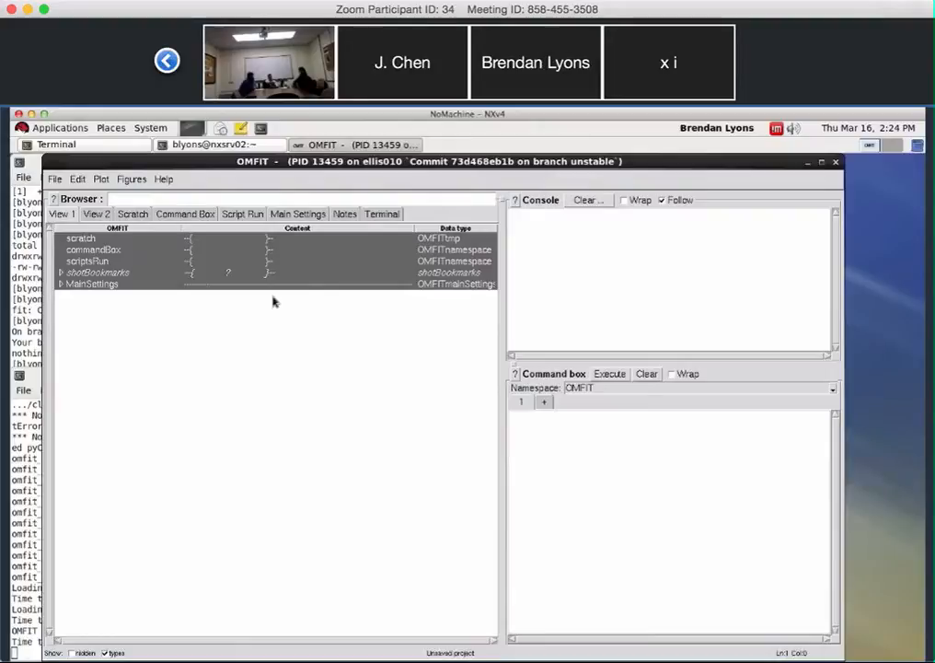
Import the M3DC1 module from the OMFIT-source/modules repository at origin/unstable, filtering the module list by M3
click(56, 179)
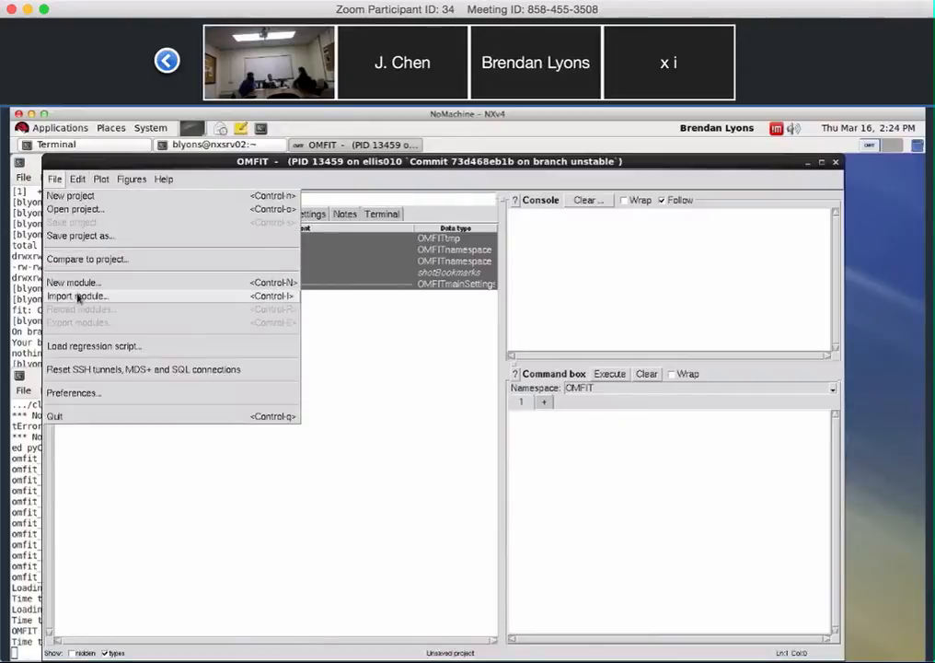
click(78, 296)
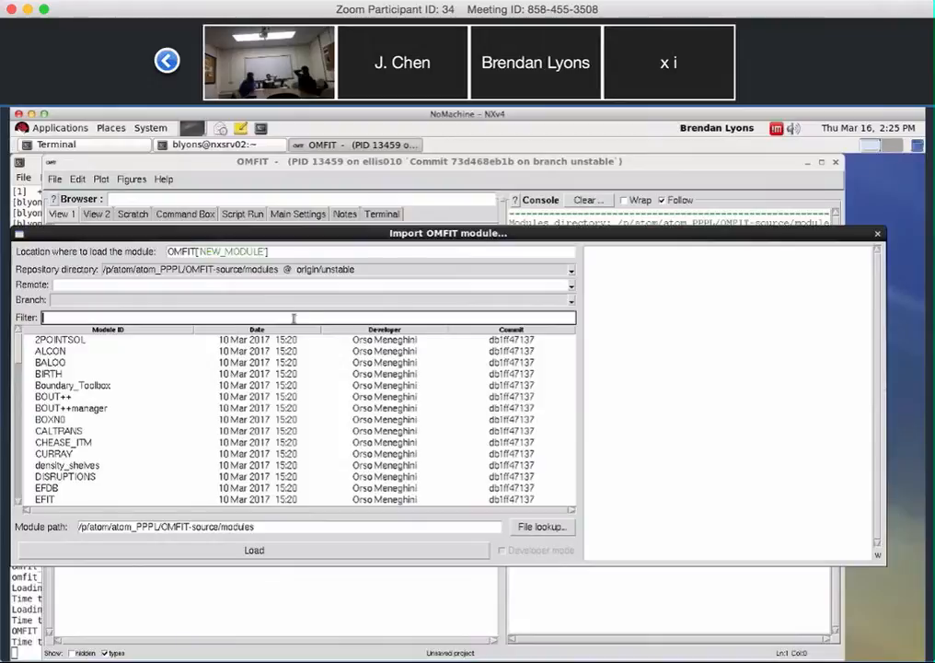
text(M3)
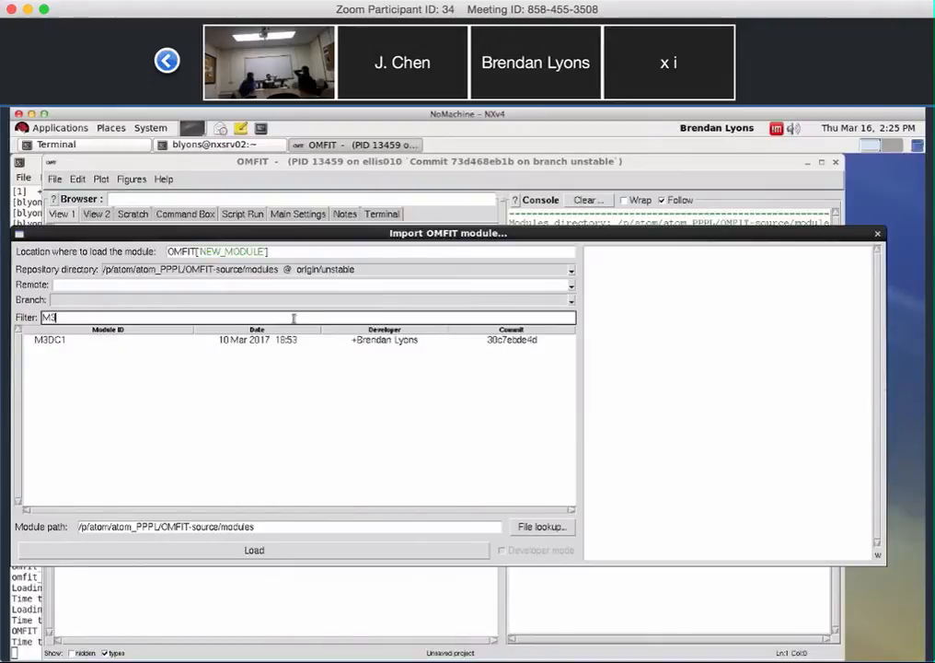
click(67, 340)
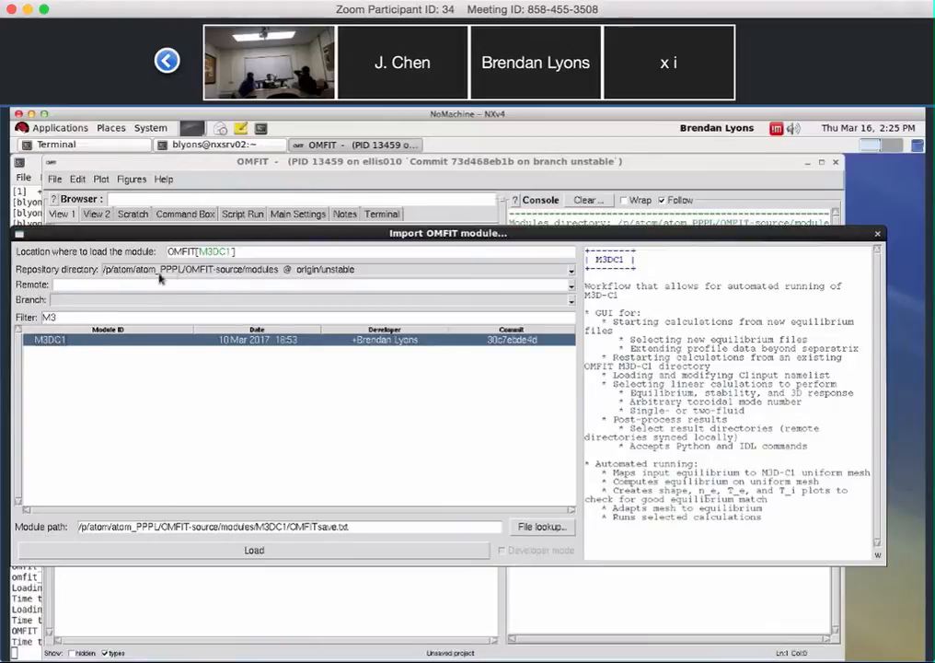
click(571, 272)
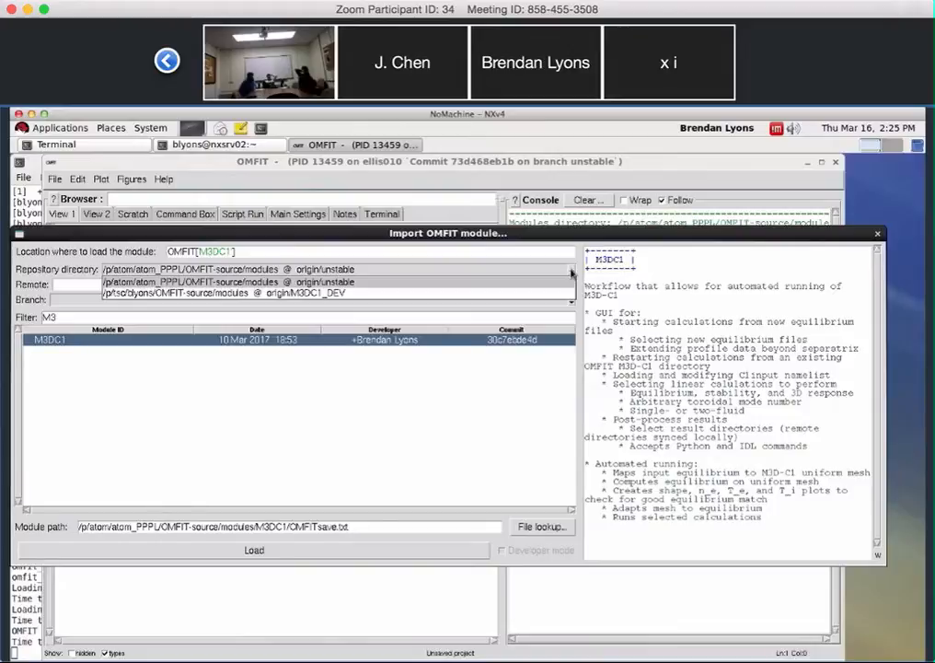
click(570, 272)
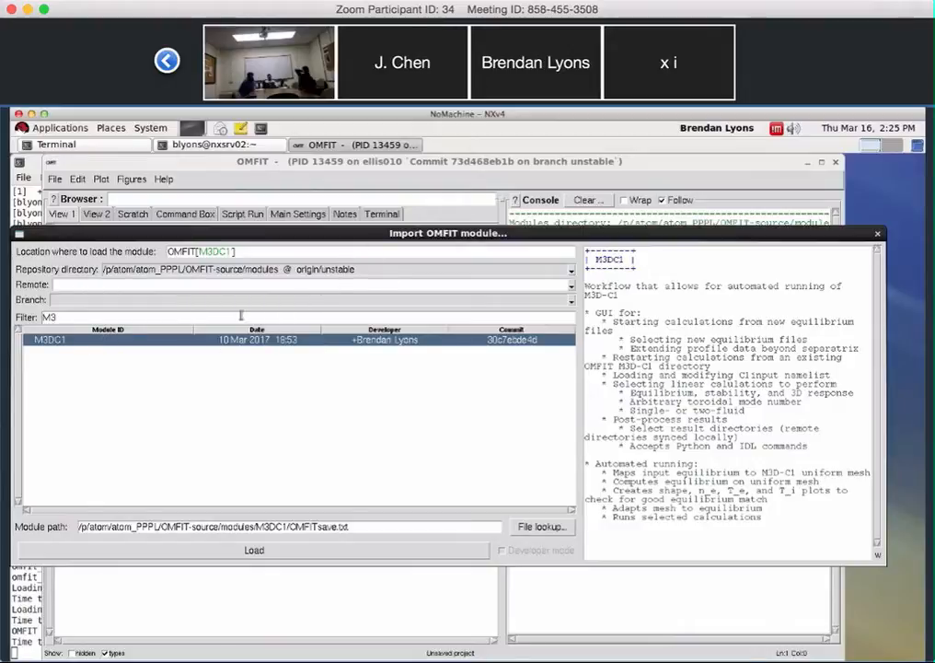
double_click(63, 340)
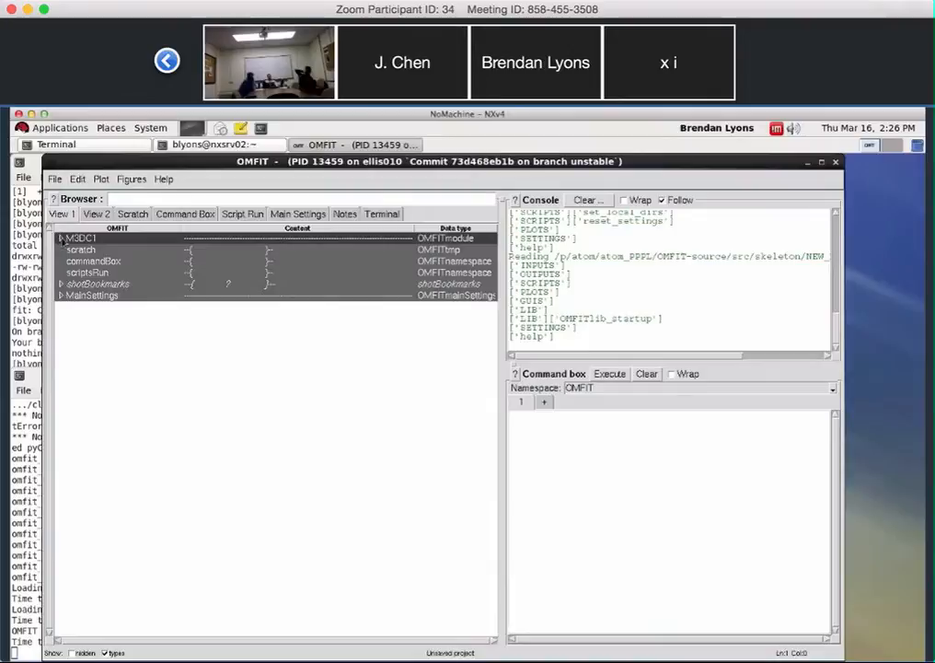
Examine the INPUTS, OPTIONS and SETTINGS branches of the M3DC1 module in the project tree
click(60, 241)
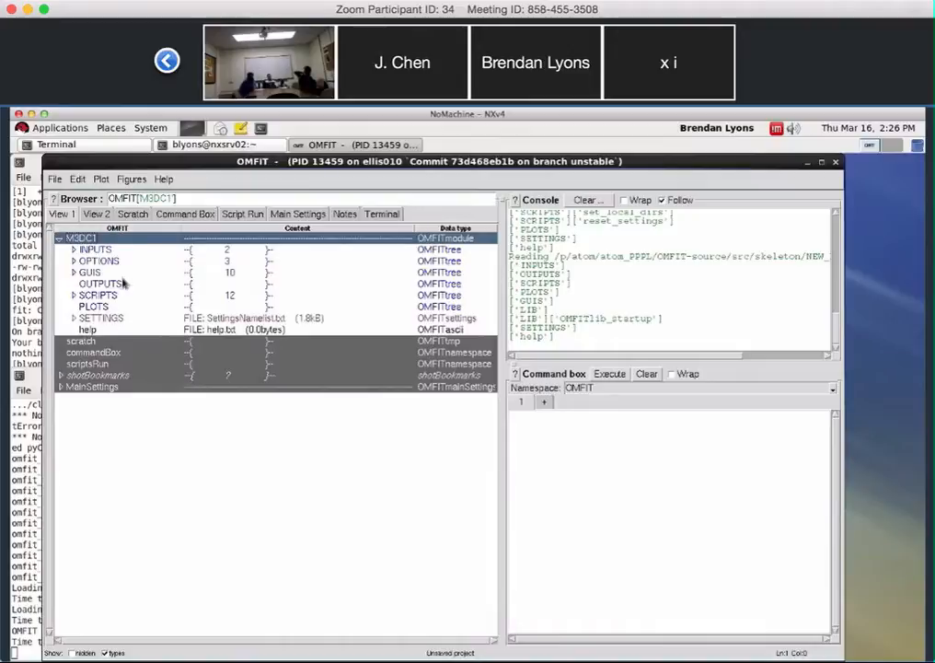
click(75, 251)
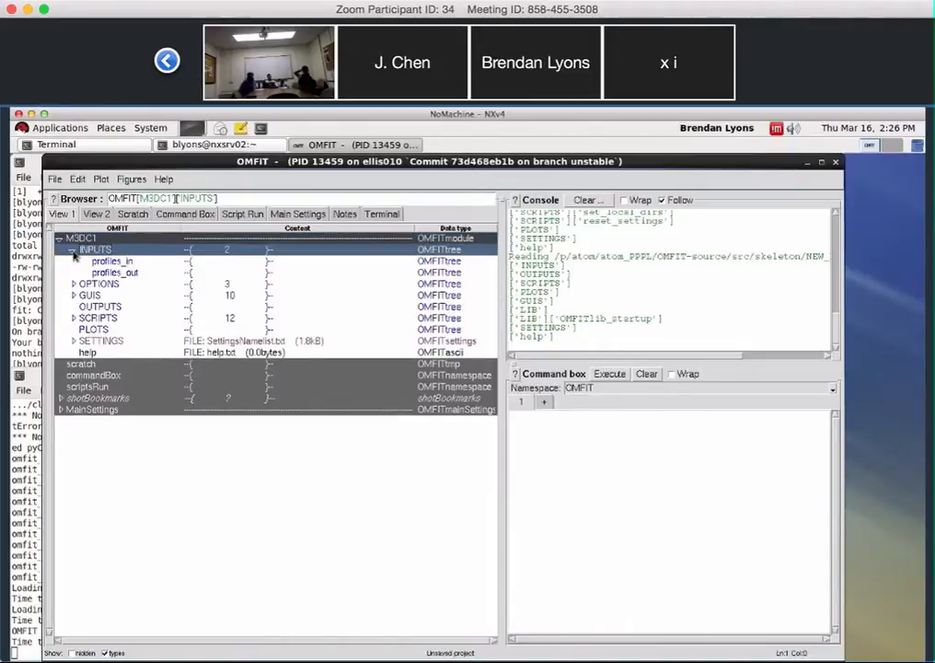
click(74, 252)
click(74, 263)
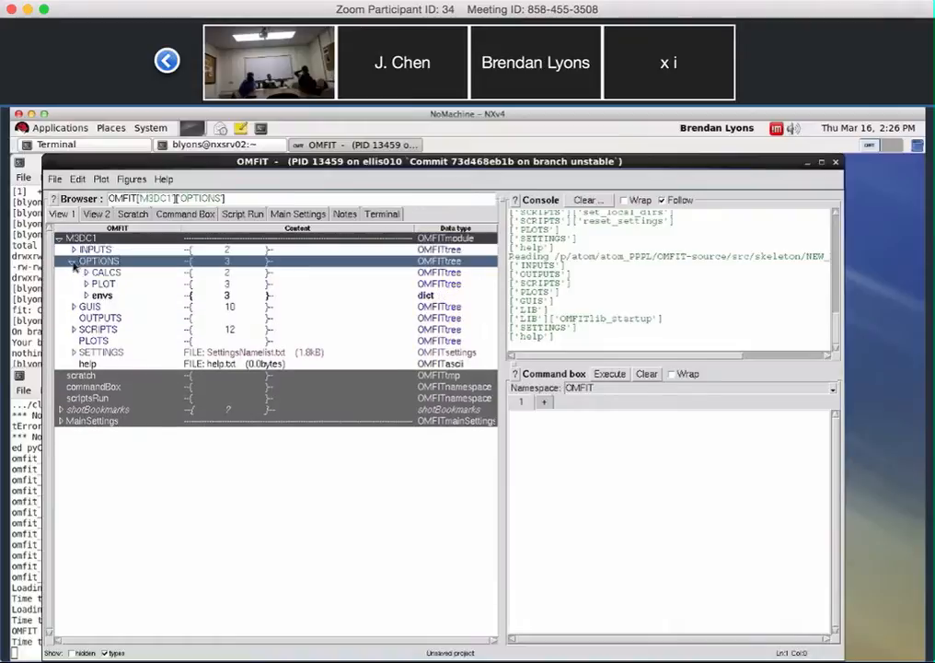
click(73, 265)
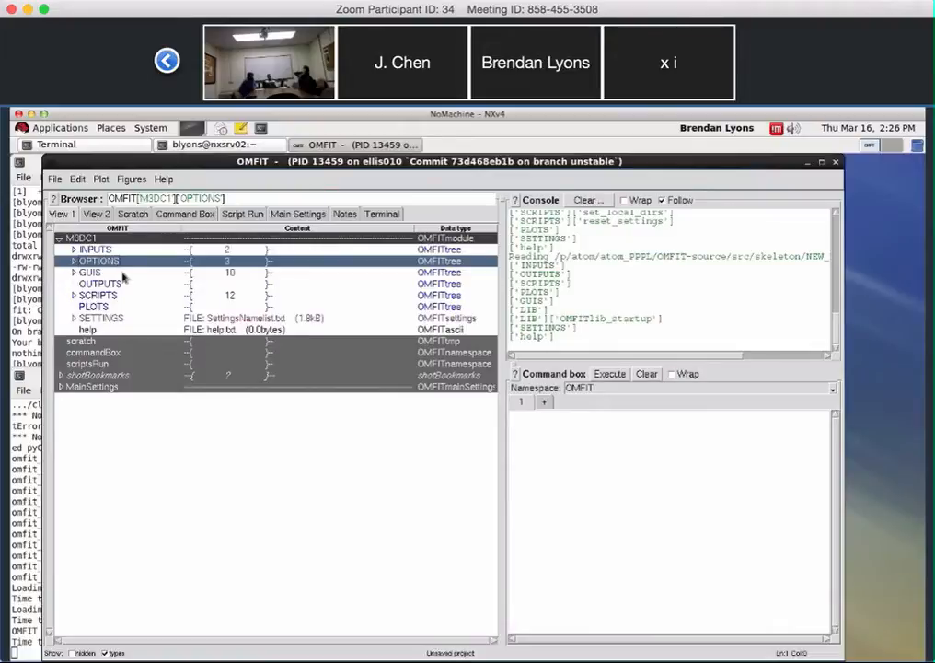
click(74, 319)
click(74, 320)
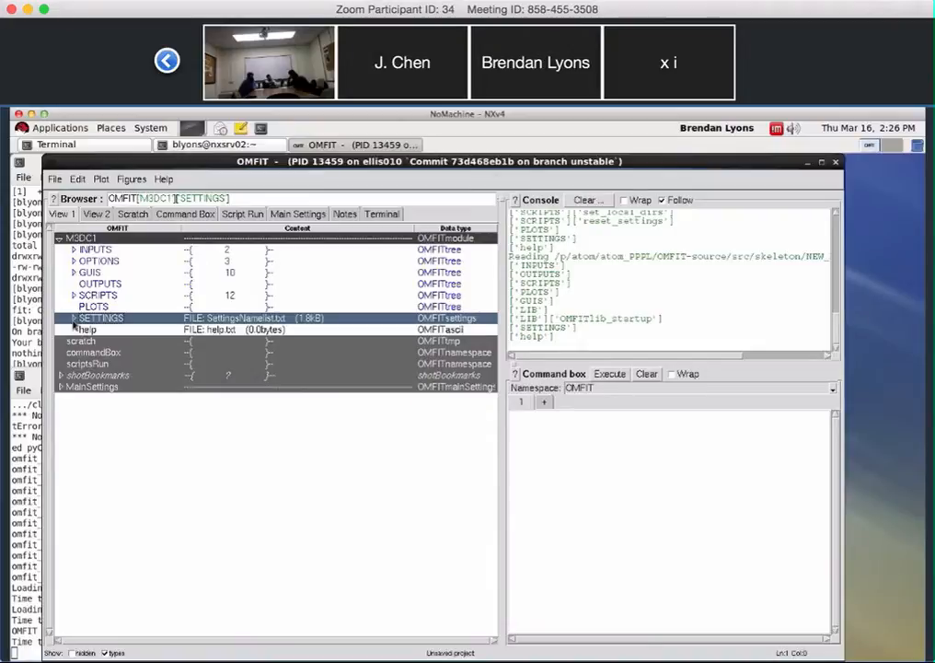
Open the M3DC1 module's Automated M3D-C1 interface and review the choices for setup type, device and profile type
click(92, 238)
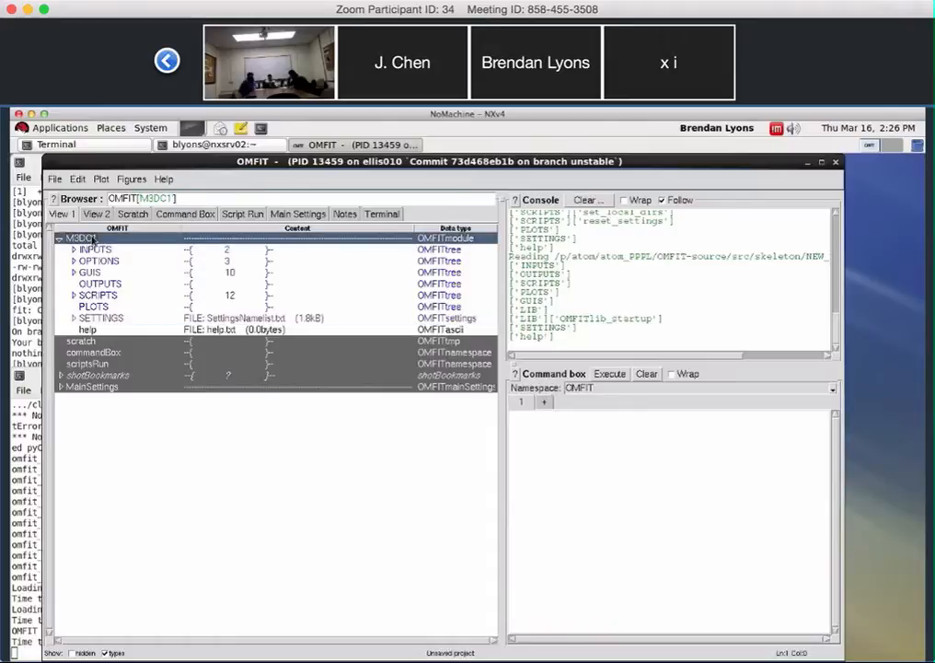
double_click(92, 239)
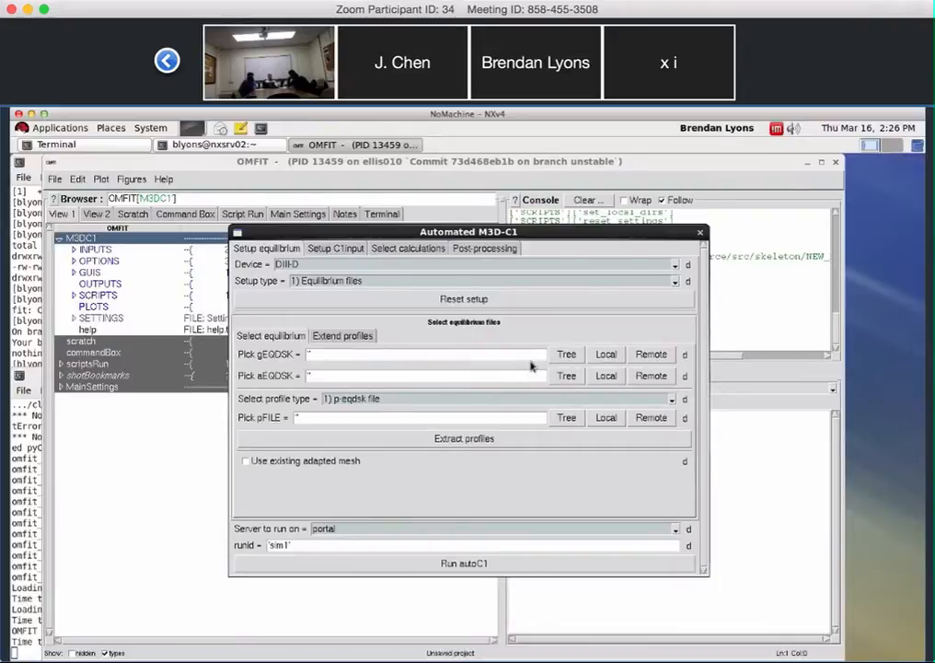
click(381, 285)
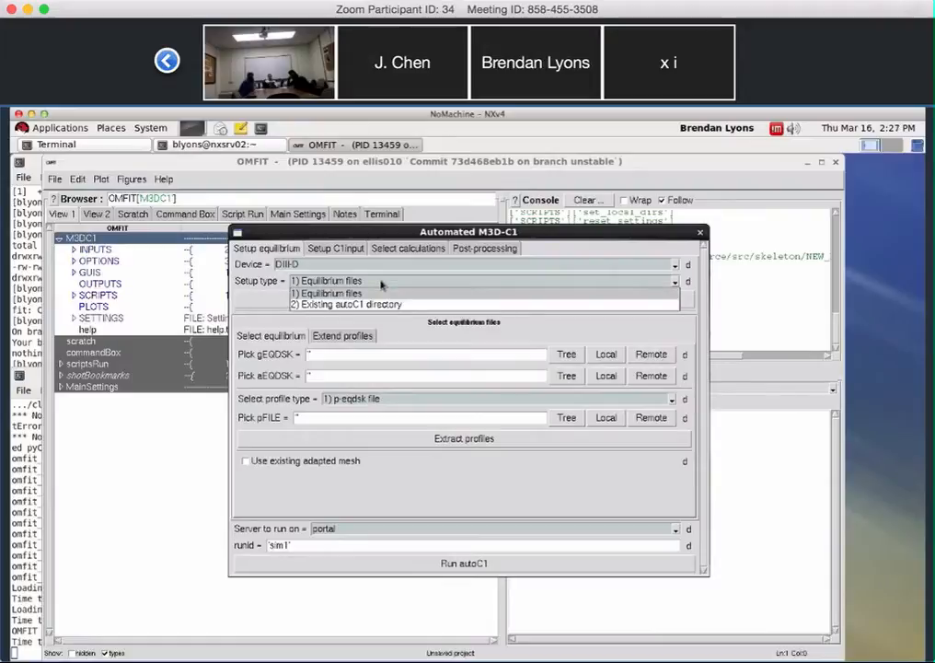
click(381, 285)
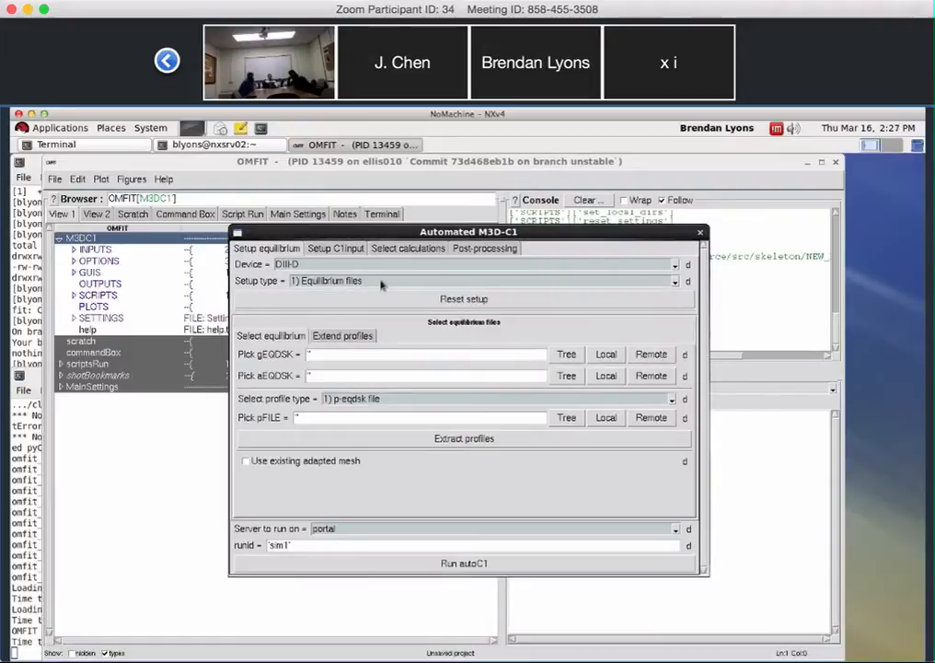
click(397, 264)
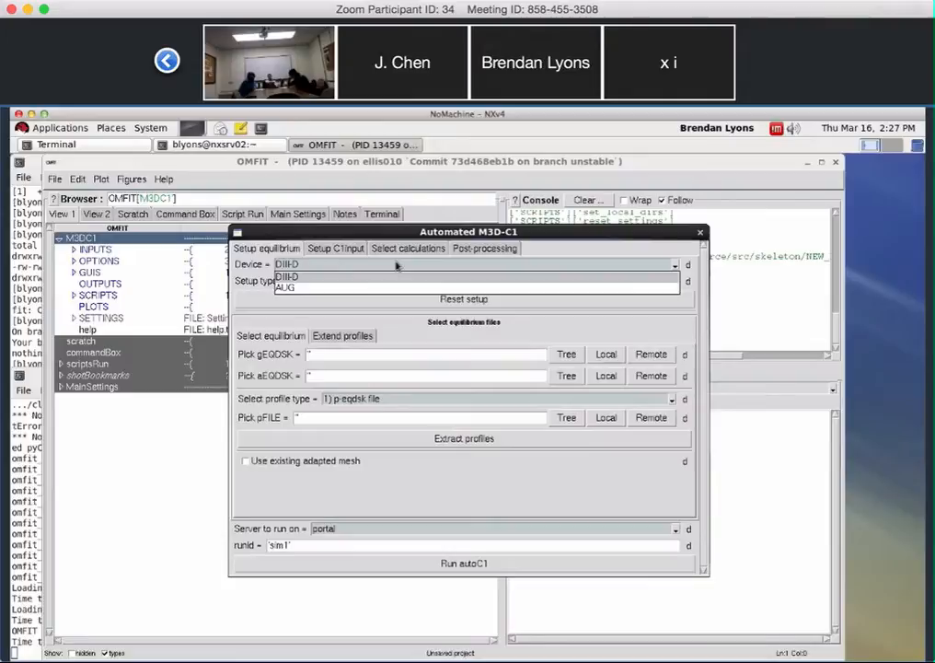
click(397, 265)
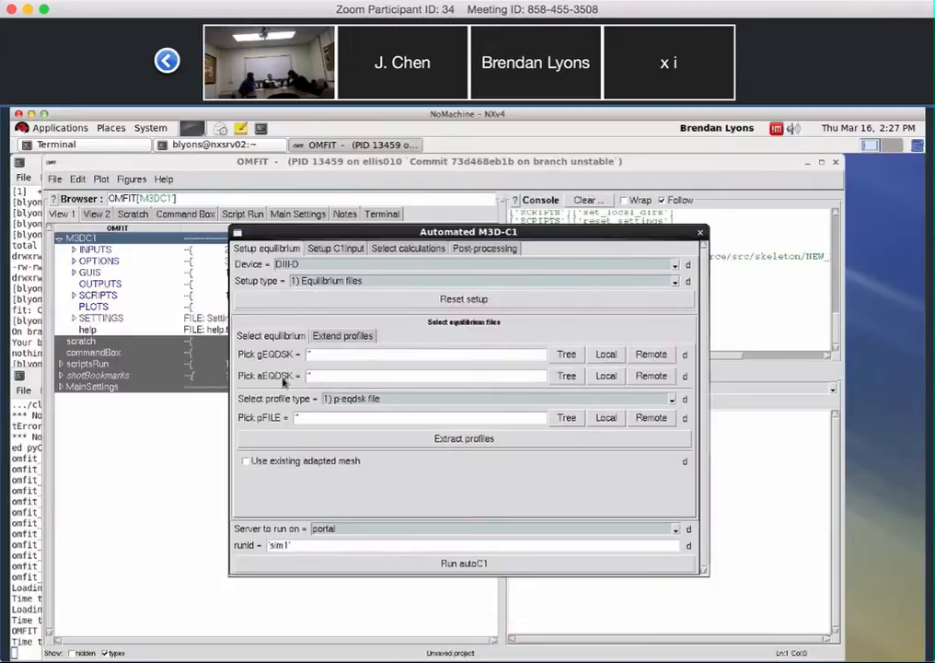
click(403, 401)
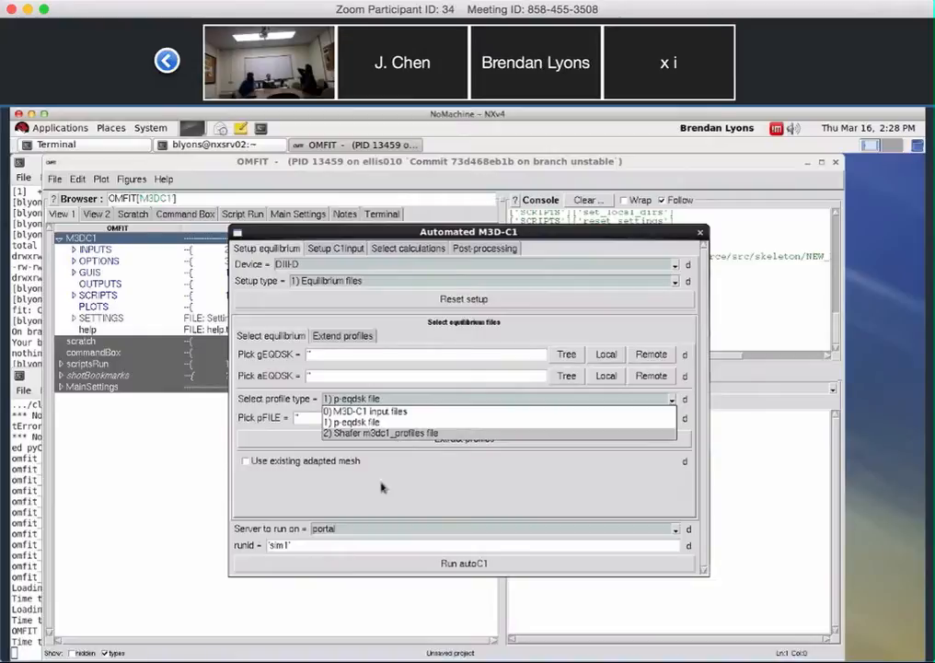
click(361, 433)
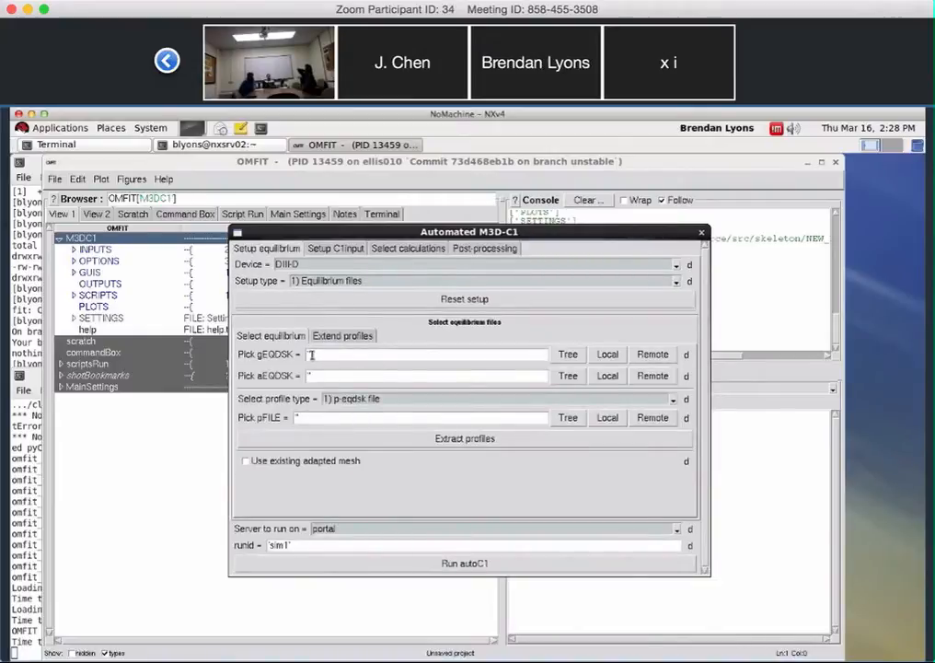
Enter the path of the M3D-C1/data/OMFIT directory in the personal folder under /p/tsc as the gEQDSK location
click(310, 354)
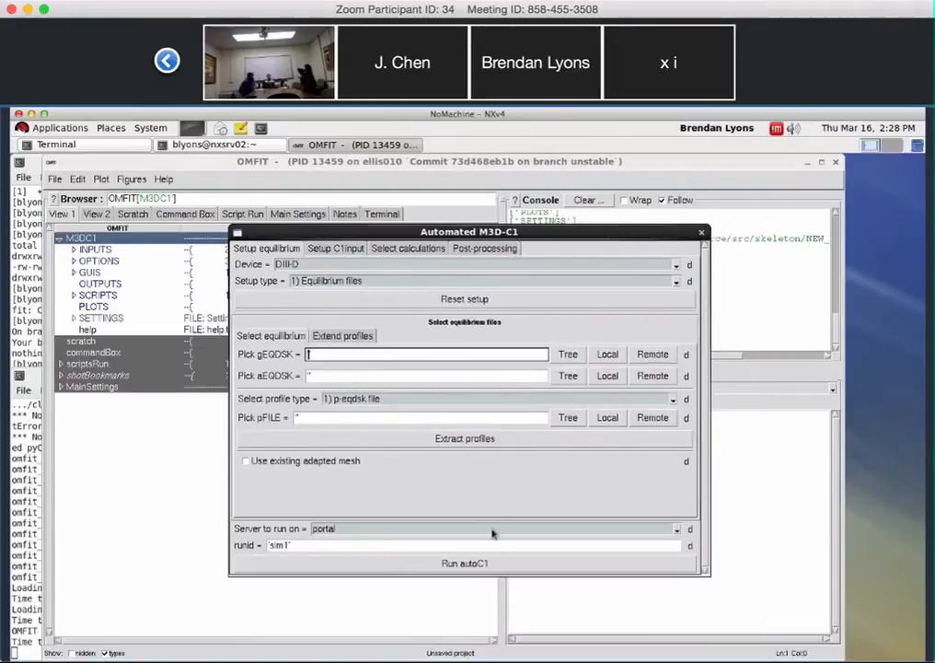
text(/p/tsc)
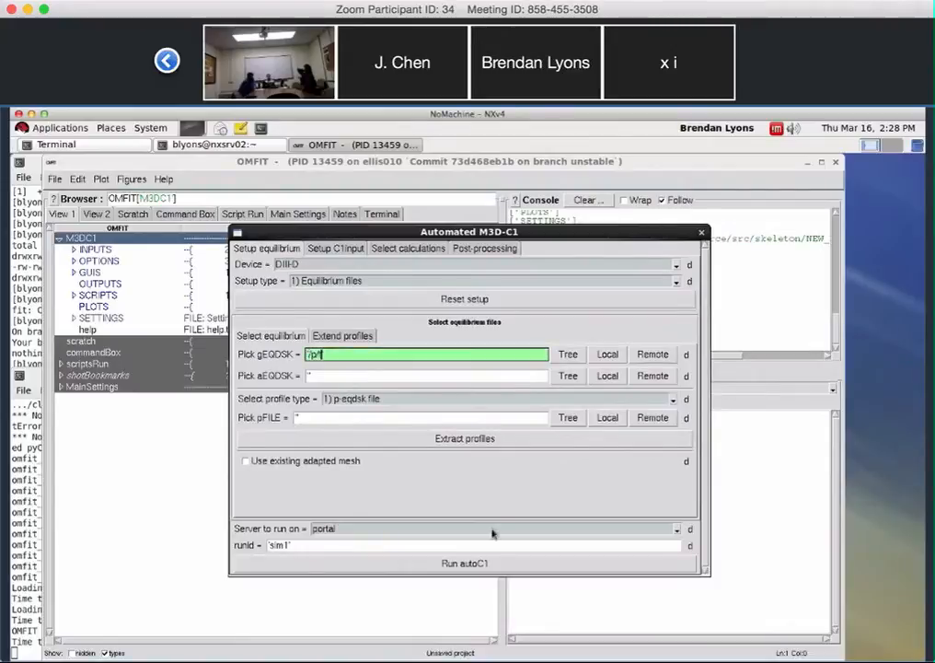
text(/blyons/M)
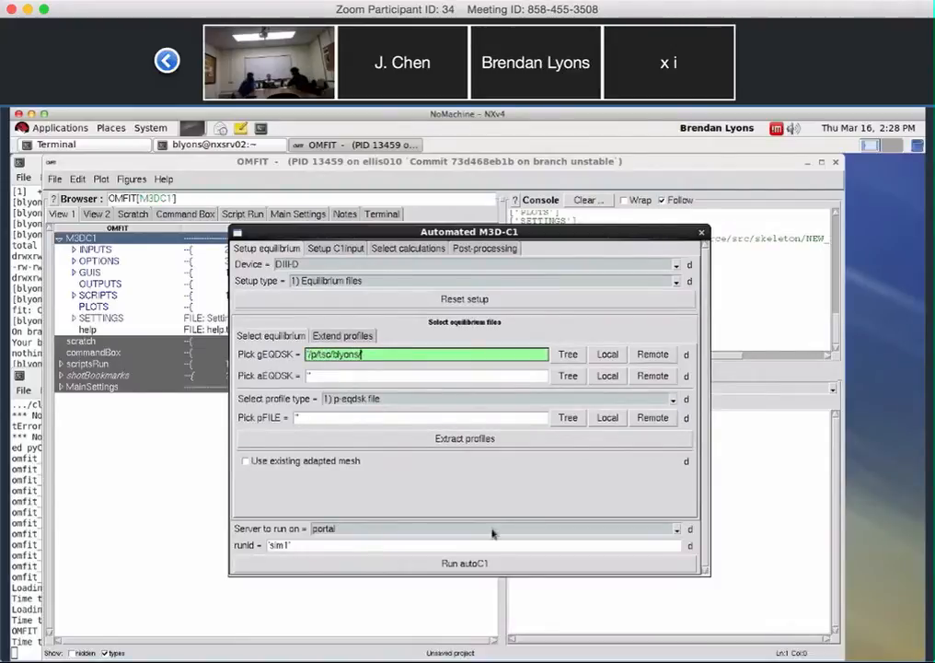
text(3D-C)
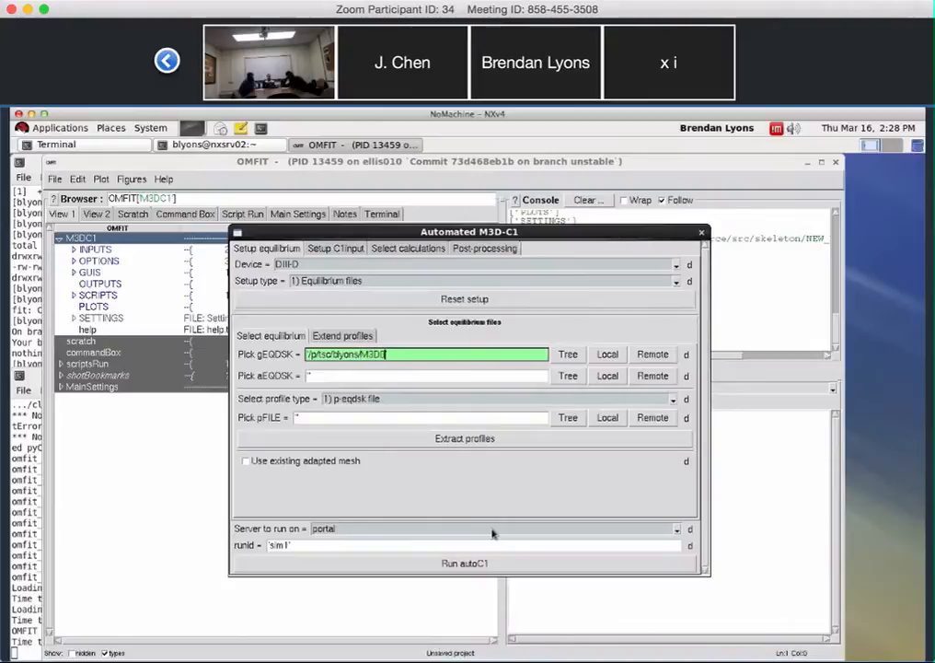
key(BackSpace)
key(BackSpace)
text(_)
key(BackSpace)
text(-C1/)
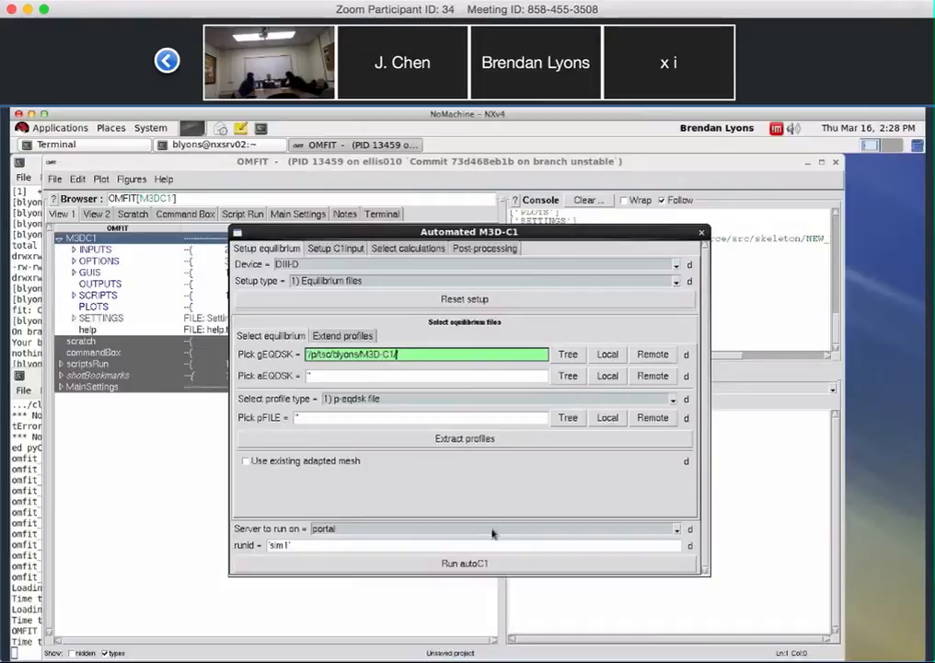
text(data/D)
text(MFIT)
Load the local file g158103.03796 from the tutorial folder as the gEQDSK
click(608, 354)
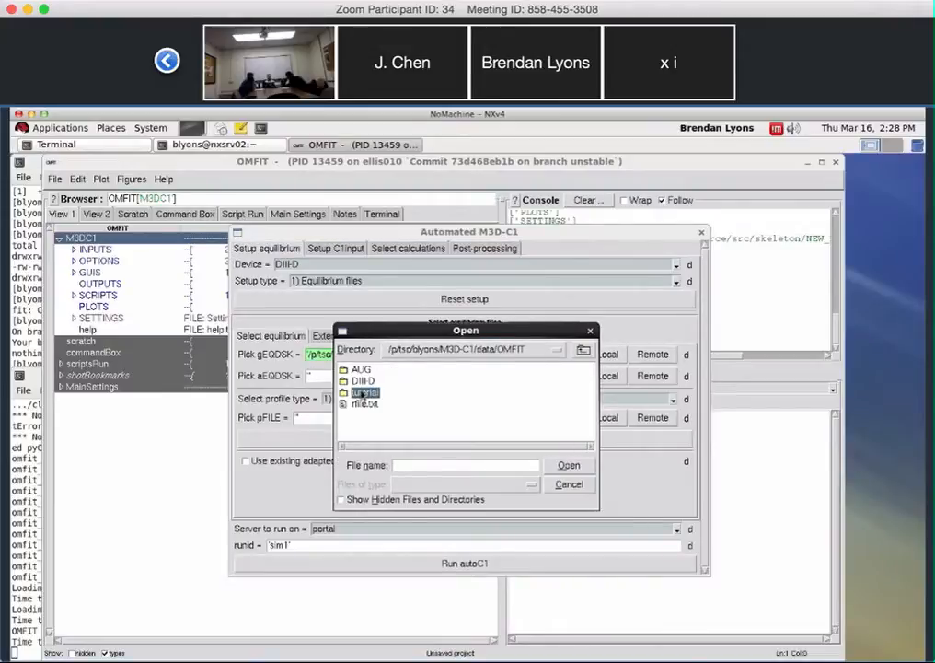
double_click(362, 393)
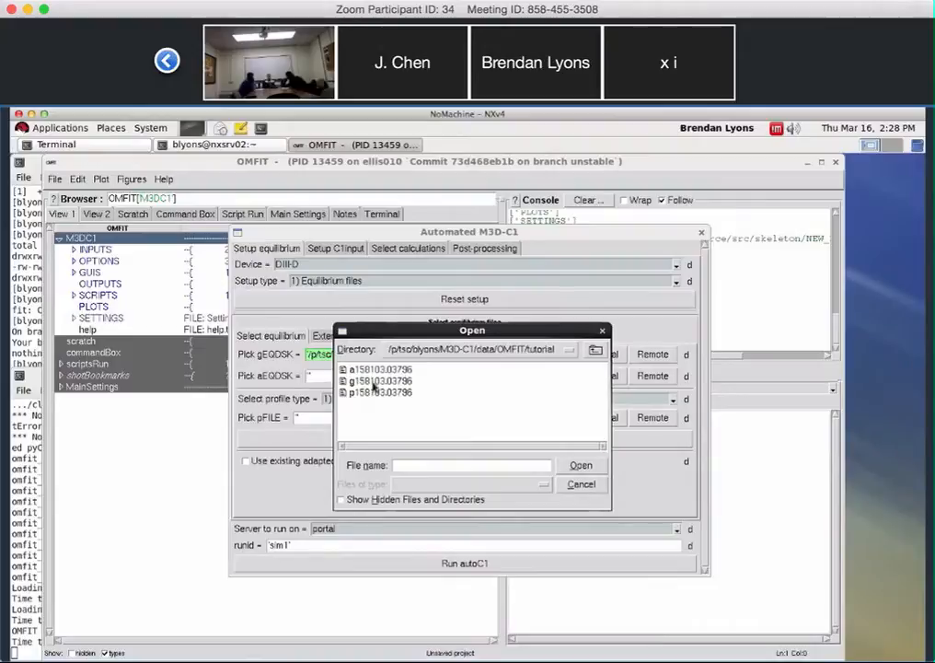
click(374, 382)
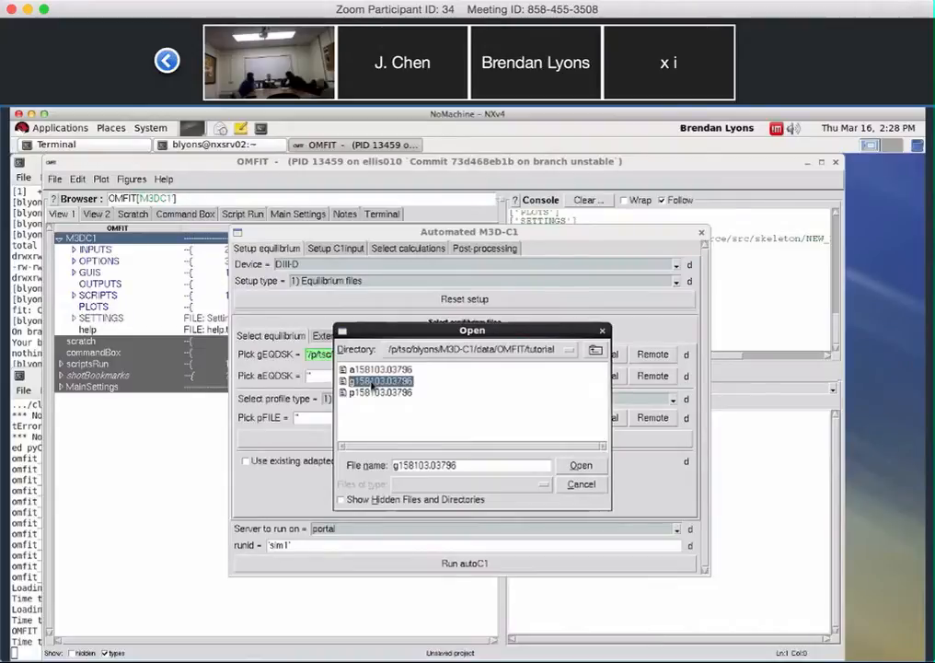
double_click(379, 381)
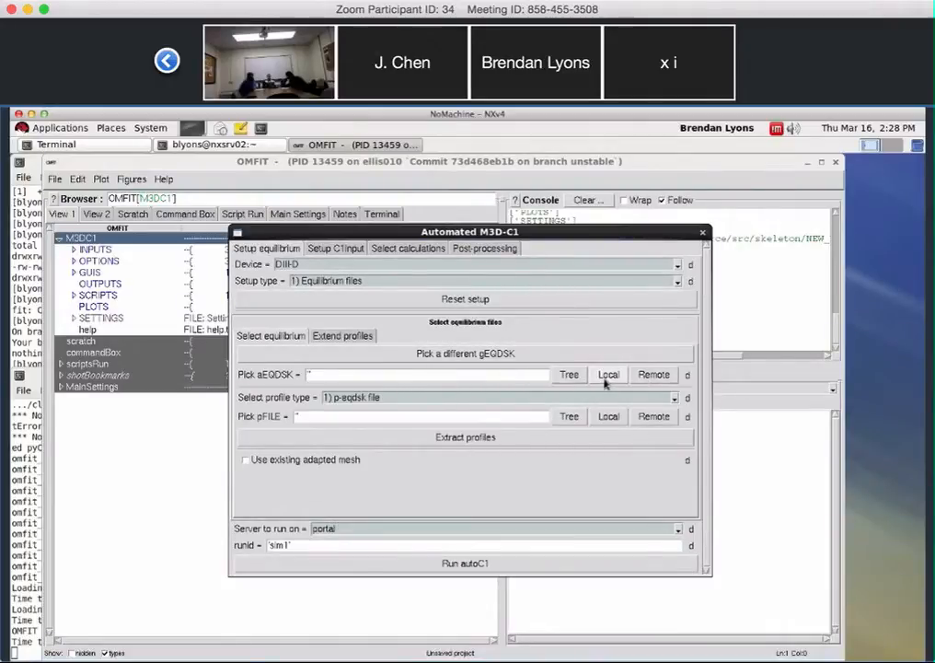
Load the local file a158103.03796 from the tutorial folder as the aEQDSK
click(614, 379)
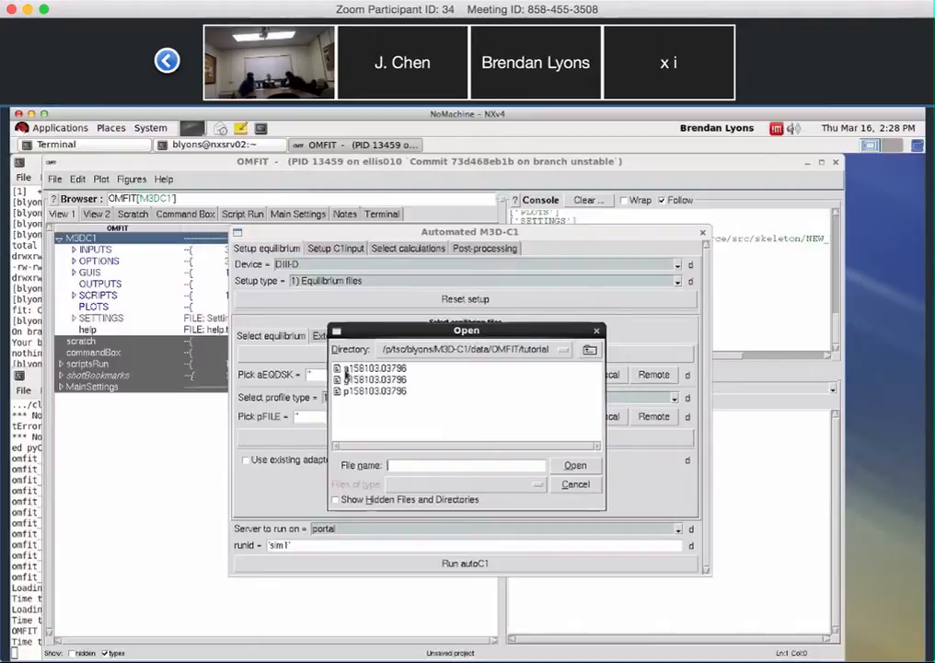
click(364, 369)
double_click(367, 370)
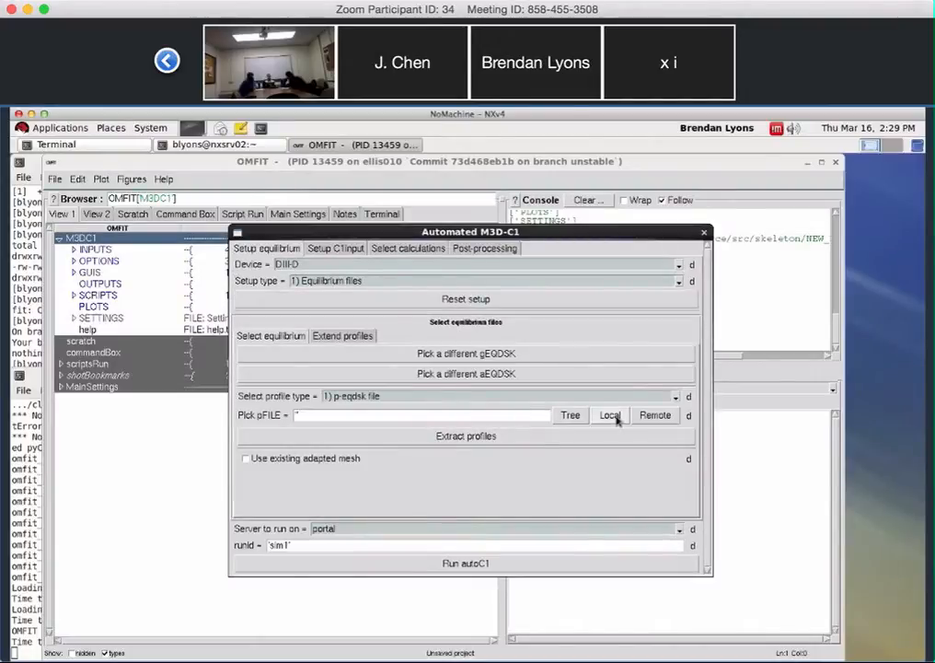
Load the local file p158103.03796 from the tutorial folder as the pFILE
click(612, 415)
click(365, 392)
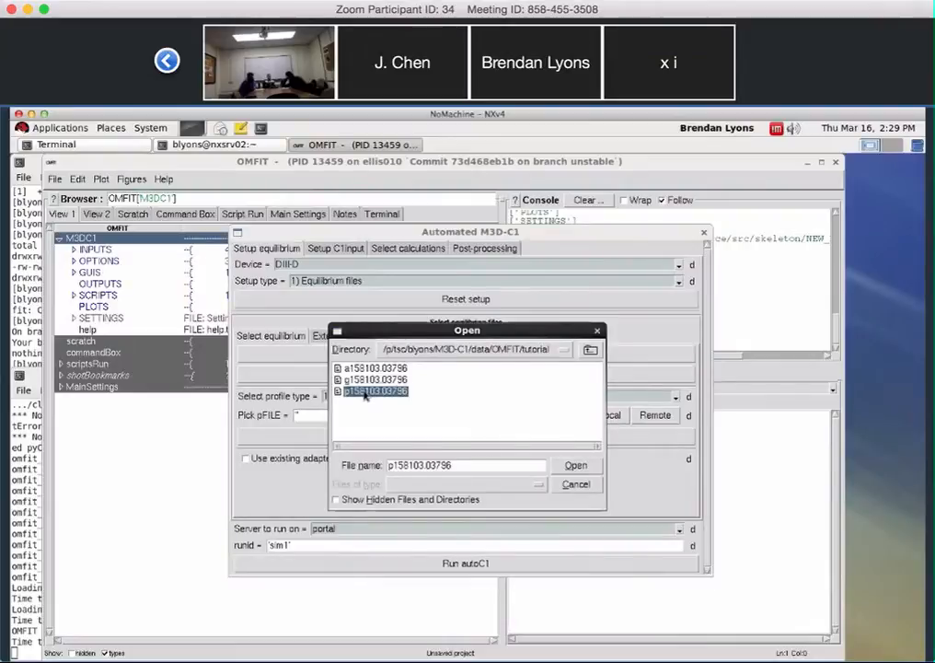
double_click(365, 392)
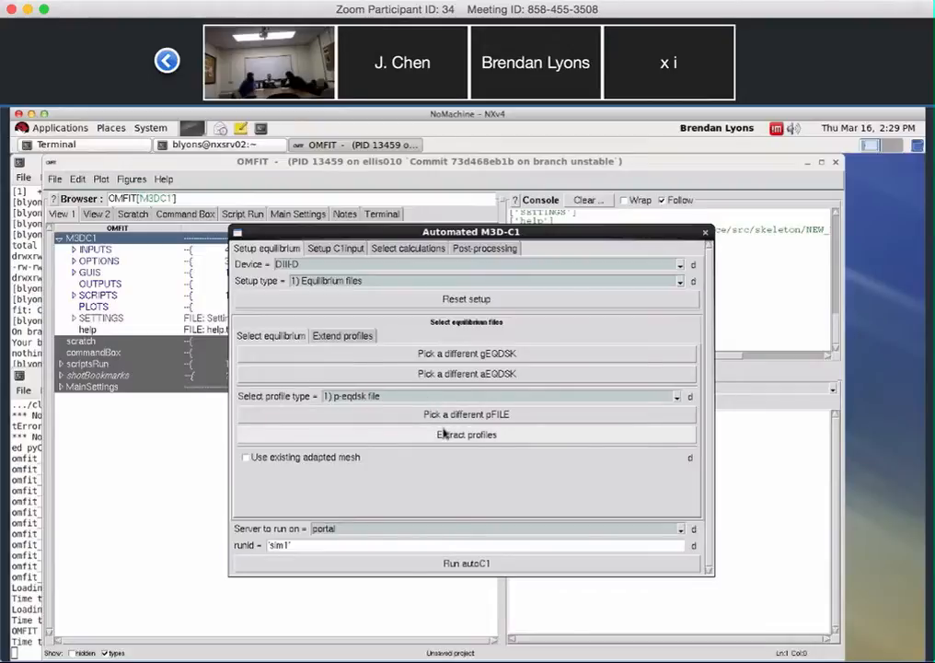
Expand the module's INPUTS in the tree, plot the loaded gEQDSK equilibrium, and close the figure
click(73, 252)
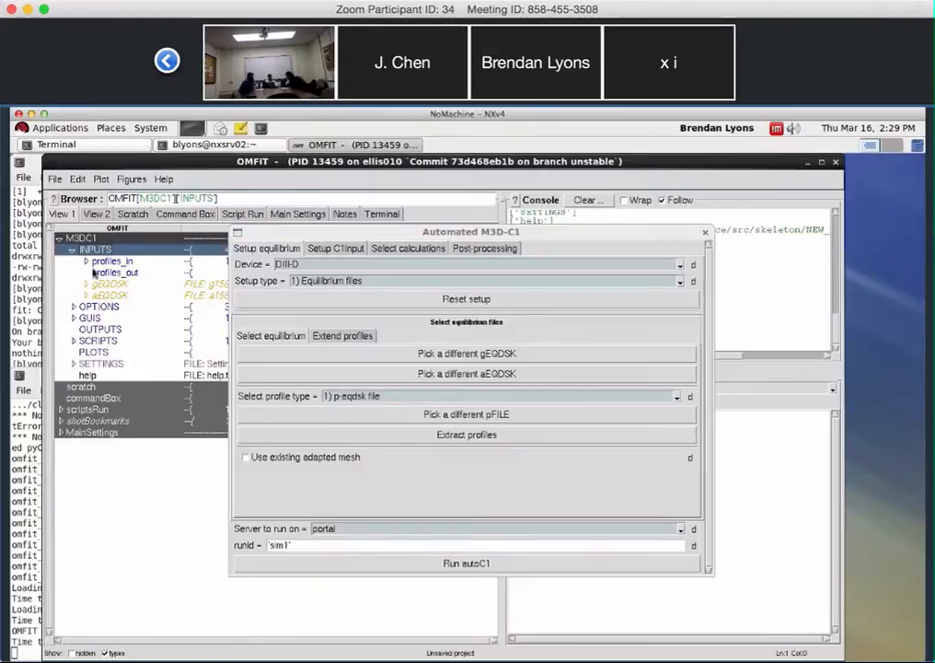
click(118, 285)
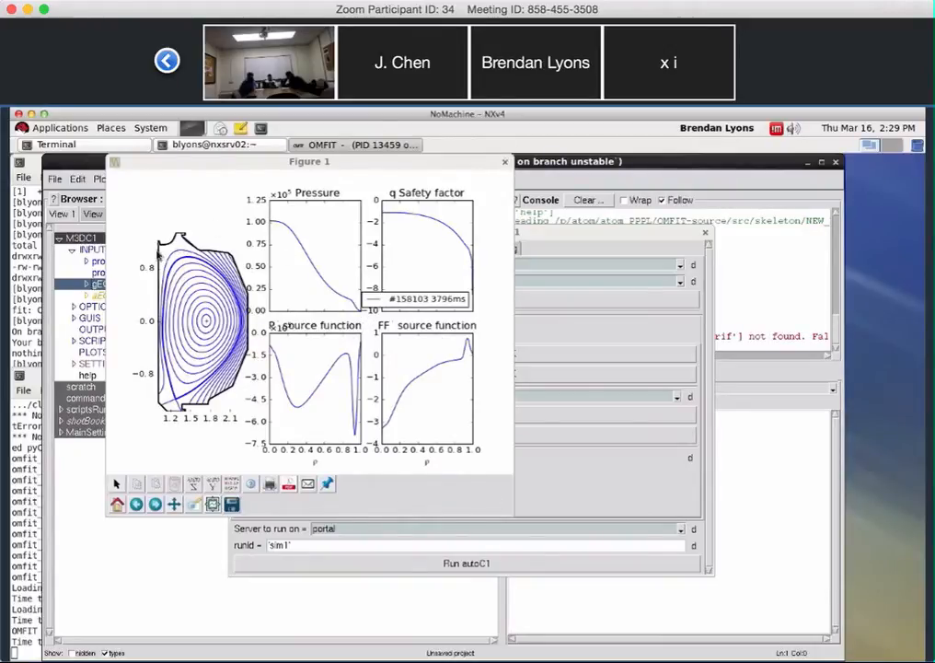
click(504, 162)
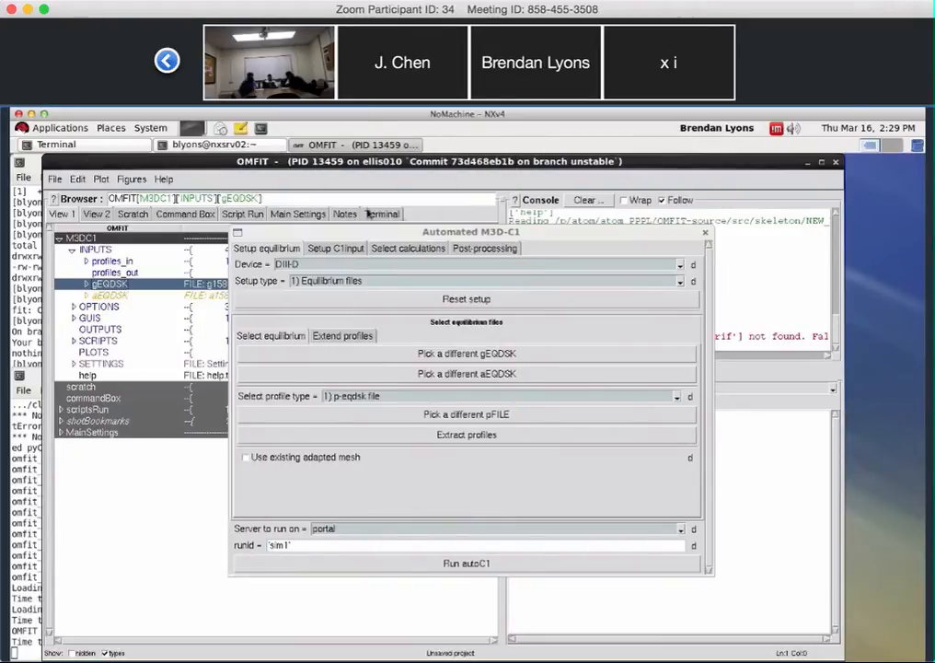
Extract the profiles from the pFILE and expand profiles_in and profiles_out under INPUTS in the tree
click(92, 262)
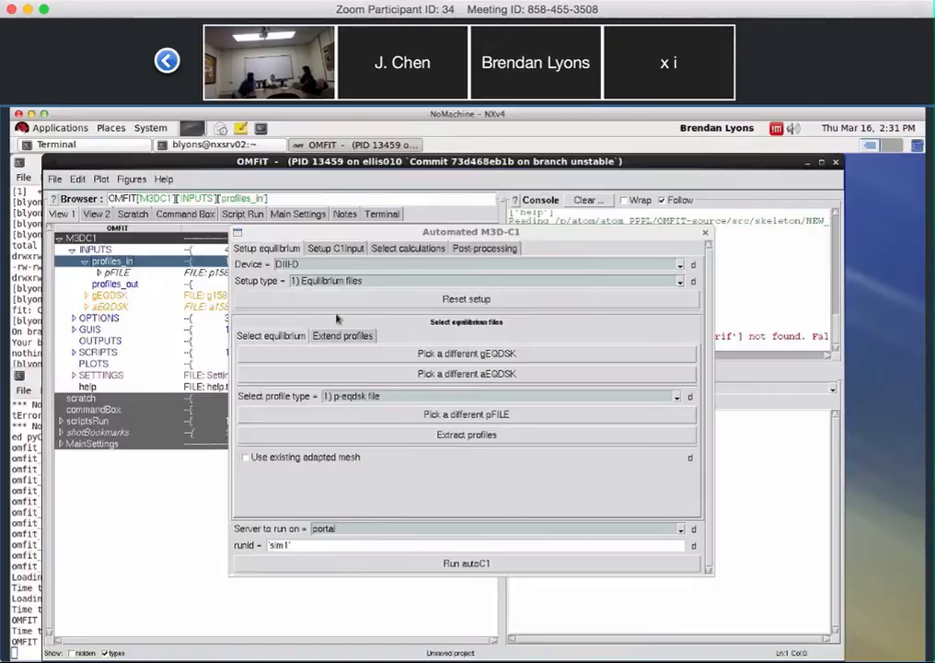
click(441, 440)
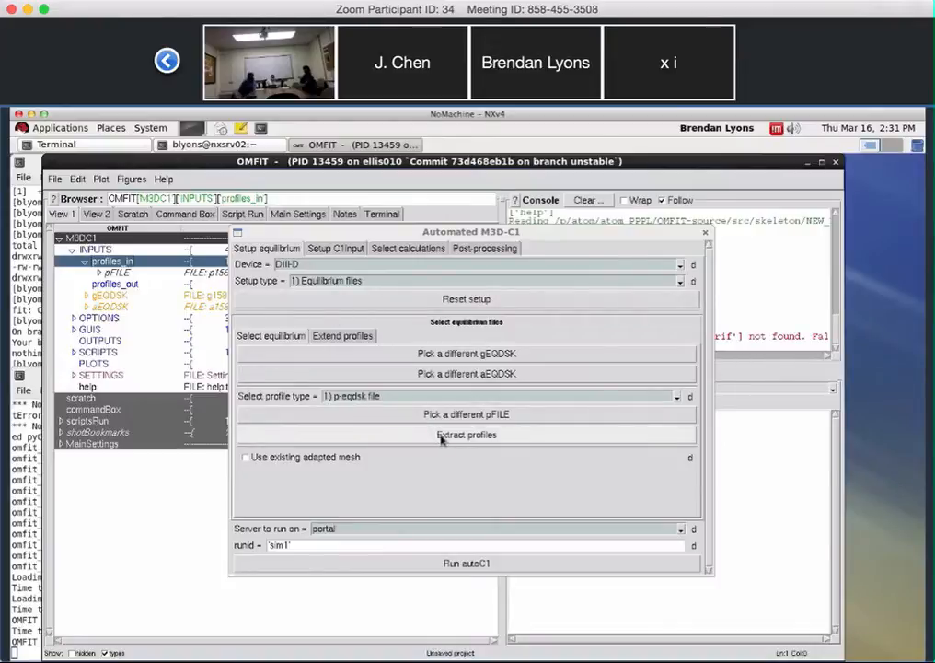
click(87, 286)
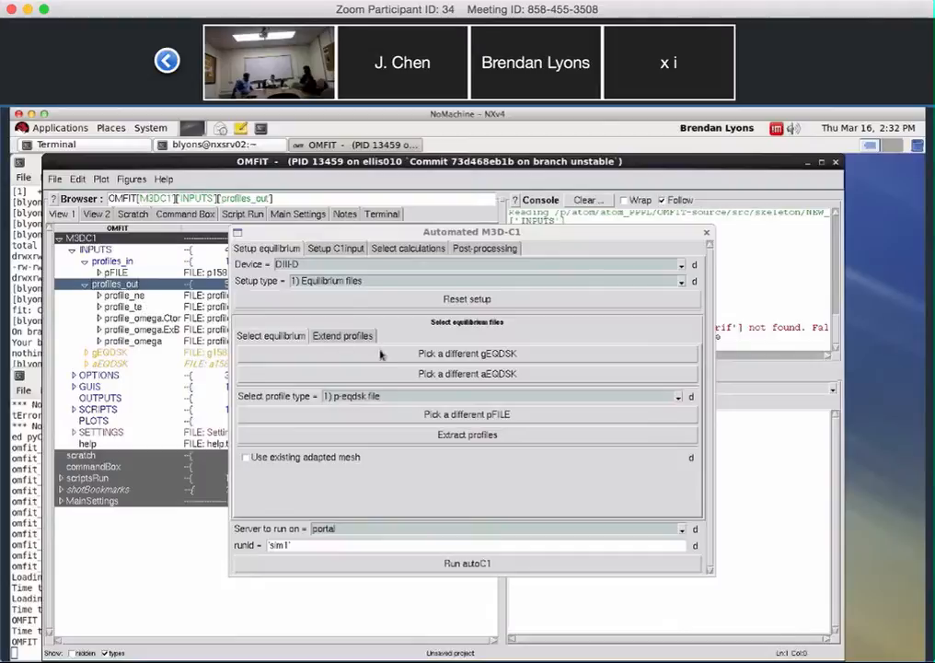
Extend the density profile profile_ne with the default fit settings and view the resulting density plot
click(342, 337)
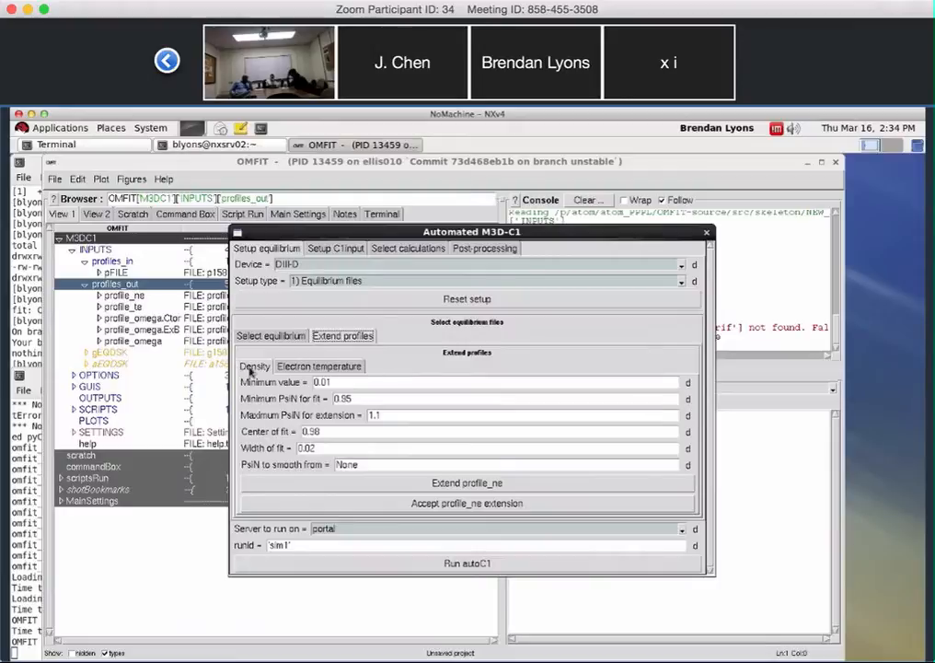
click(250, 368)
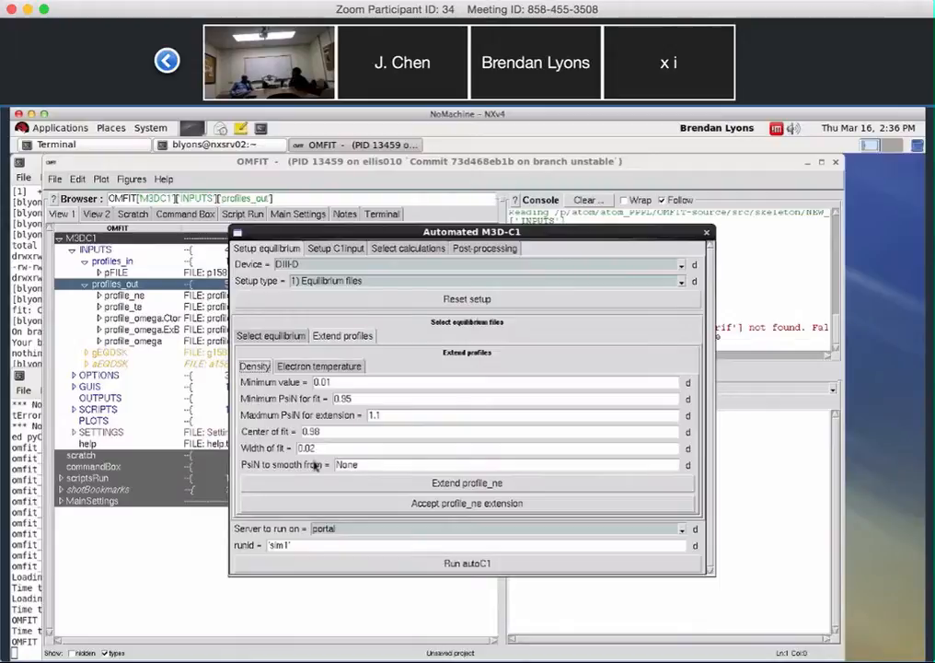
click(470, 484)
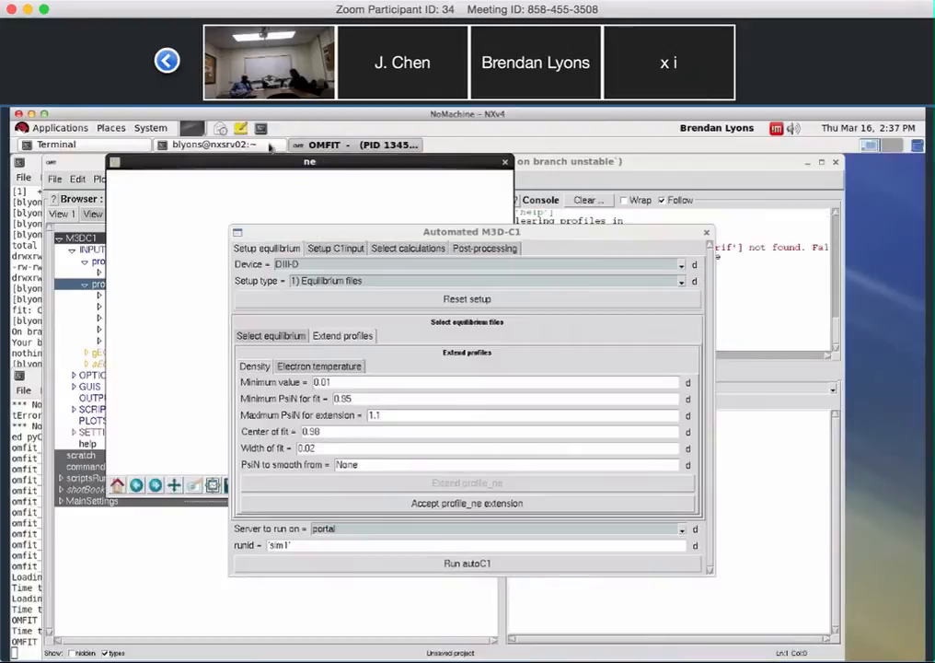
click(188, 164)
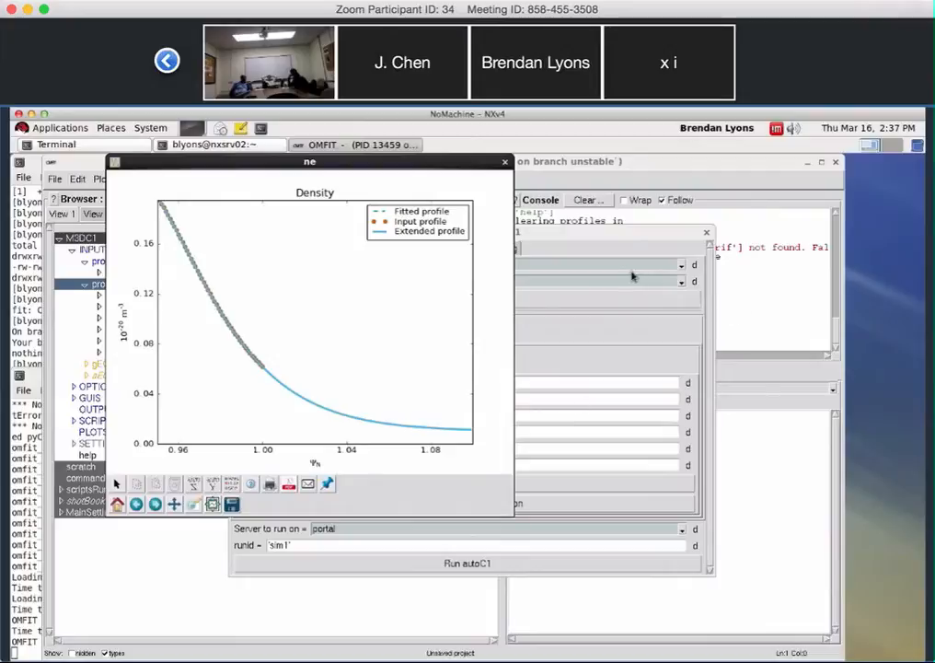
click(624, 239)
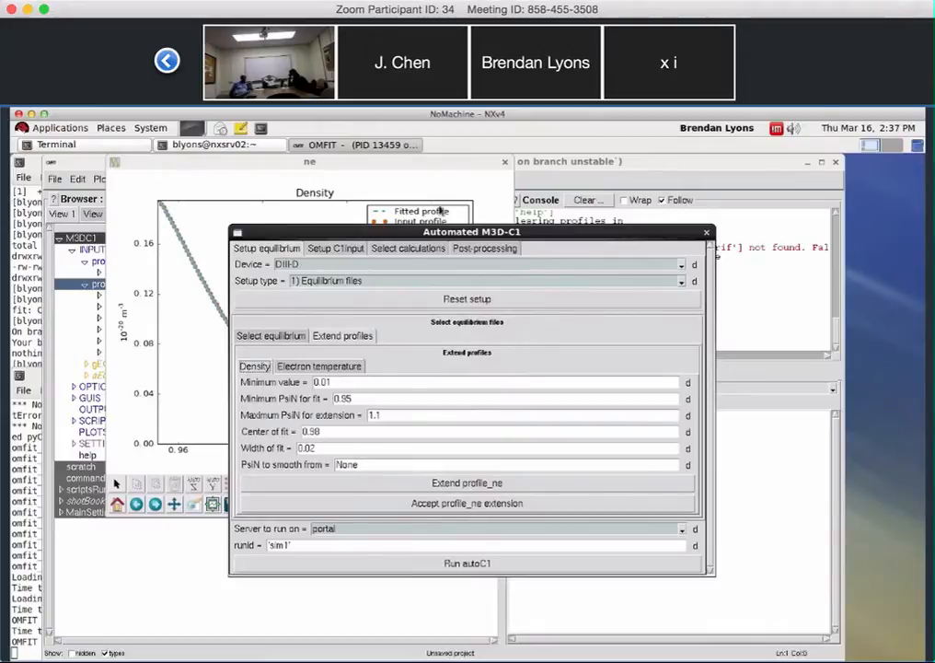
Check the density fit output in the console and accept the profile_ne extension
click(729, 175)
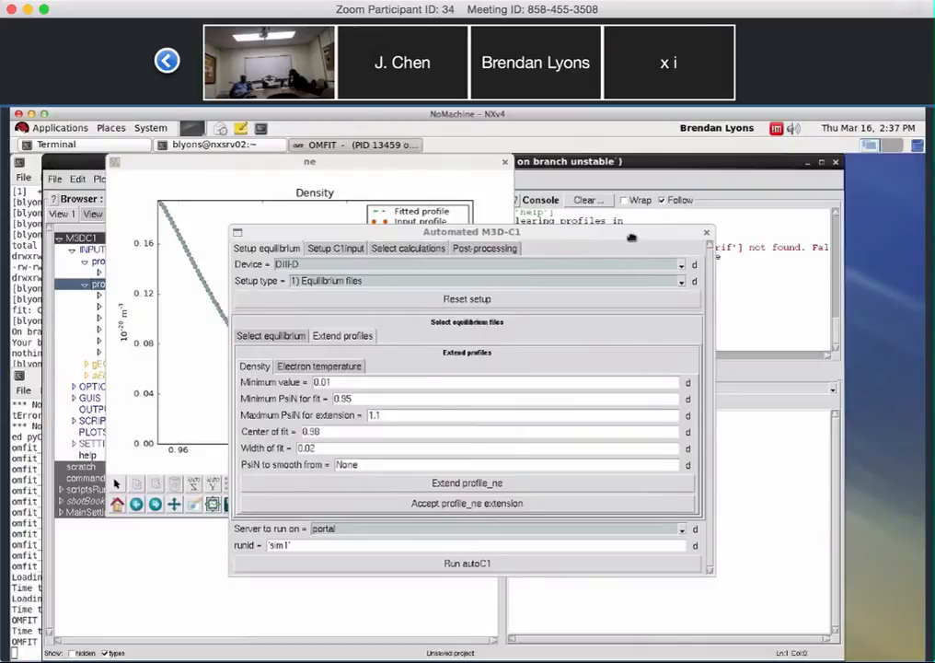
drag(628, 235, 365, 310)
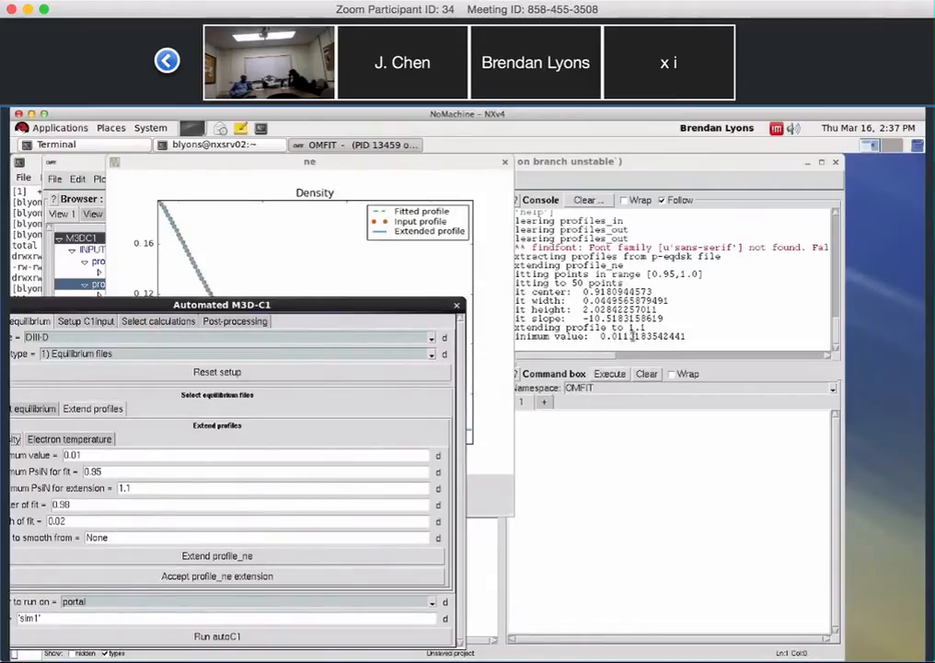
drag(364, 303, 675, 213)
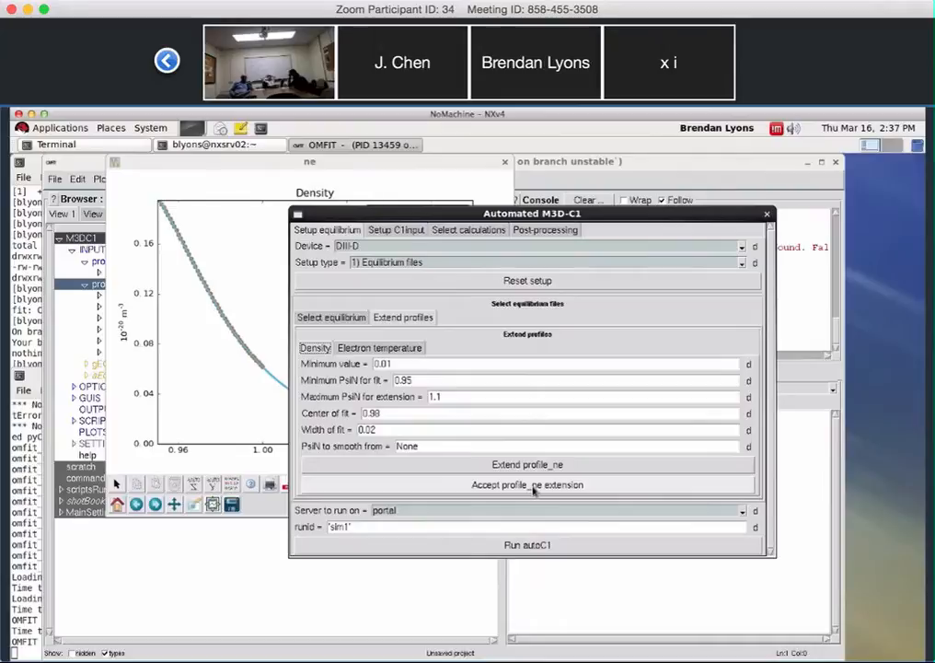
click(534, 485)
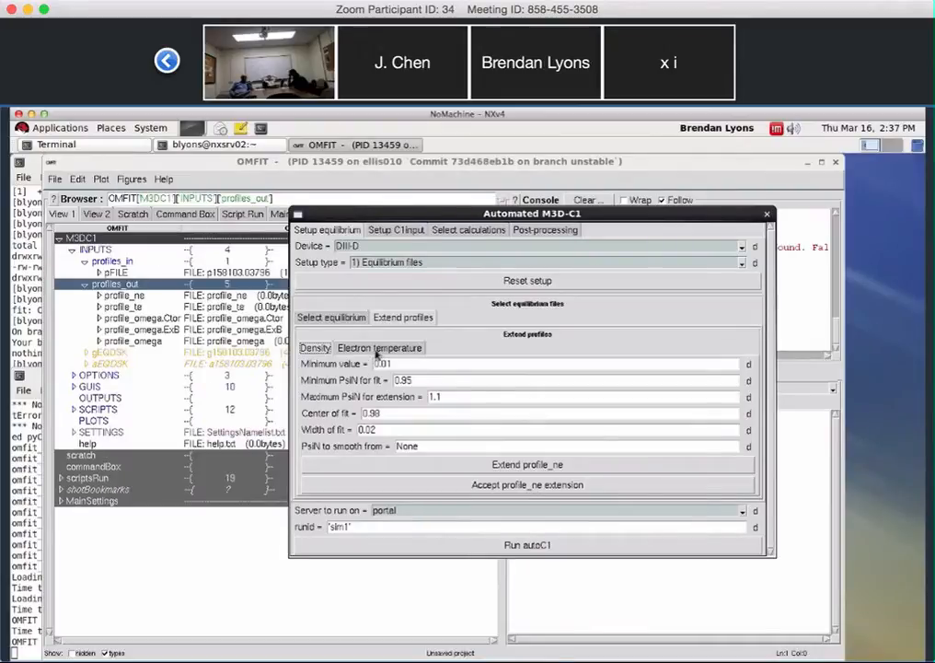
Extend the electron temperature profile profile_te with the default fit settings and check its plot and console output
click(376, 350)
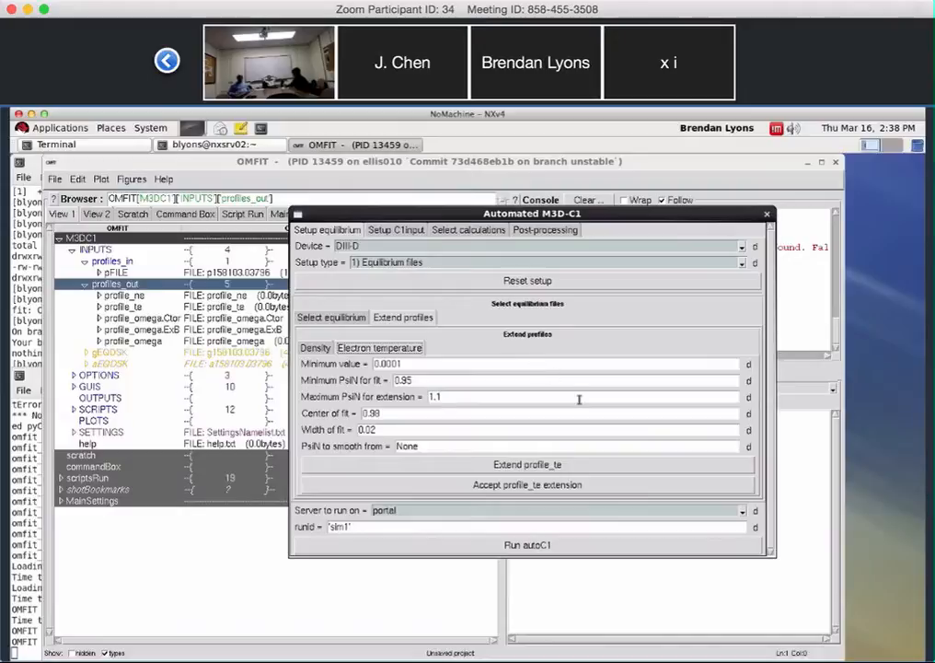
click(520, 467)
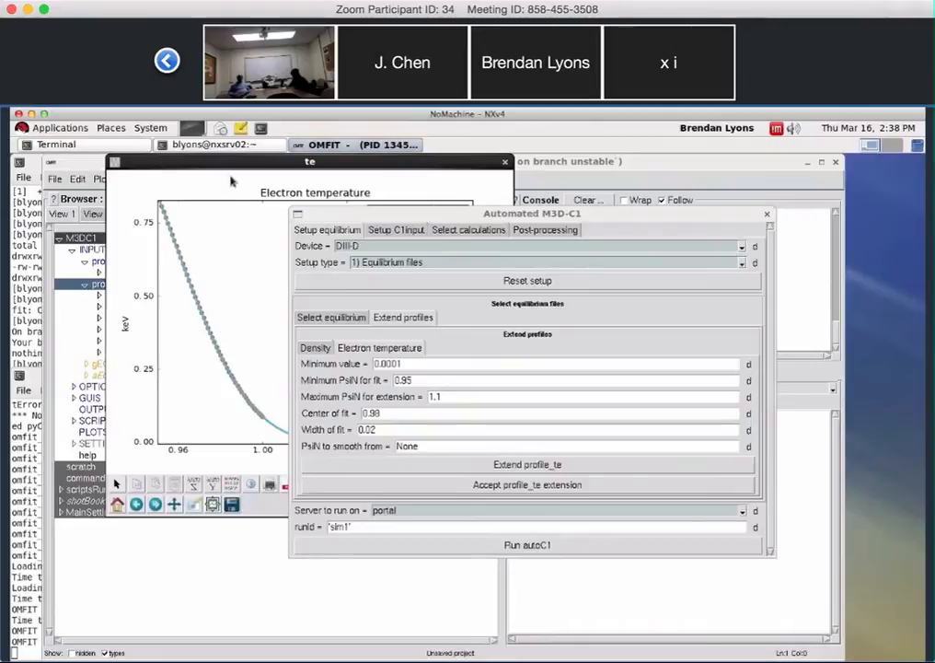
click(228, 163)
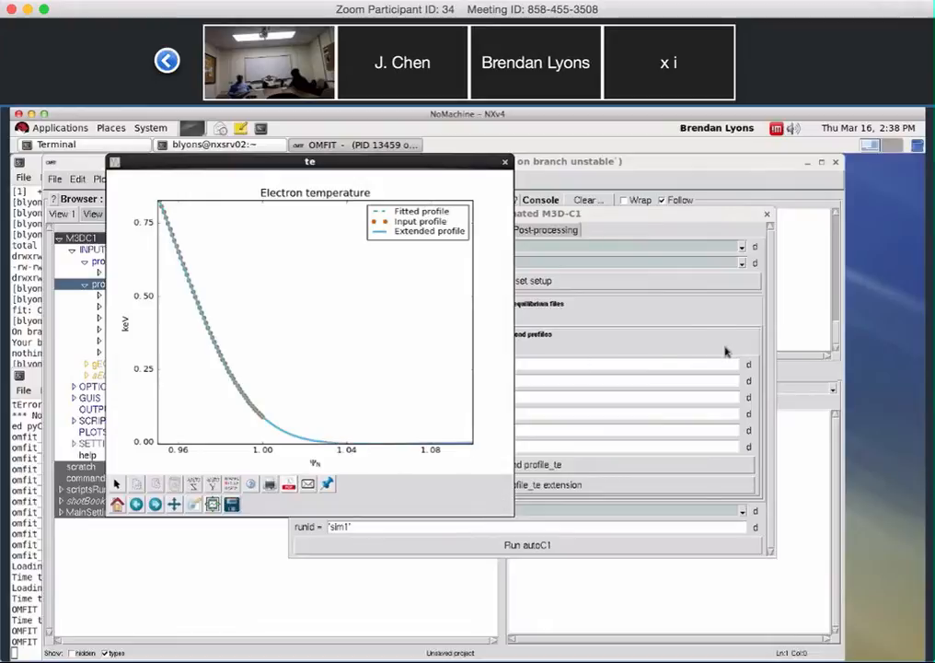
drag(699, 219, 508, 415)
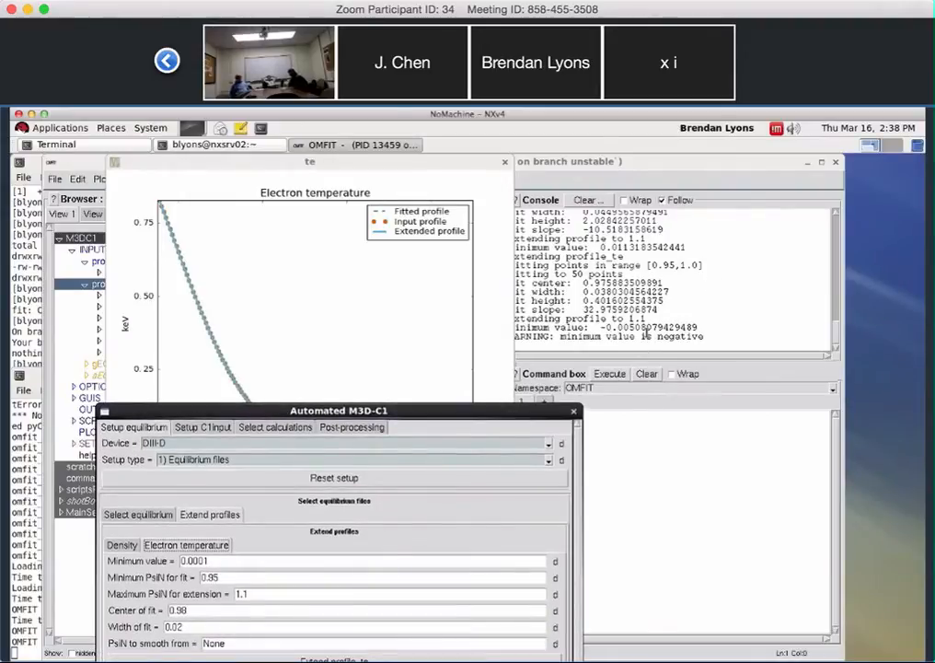
right_click(471, 411)
right_click(447, 411)
click(471, 442)
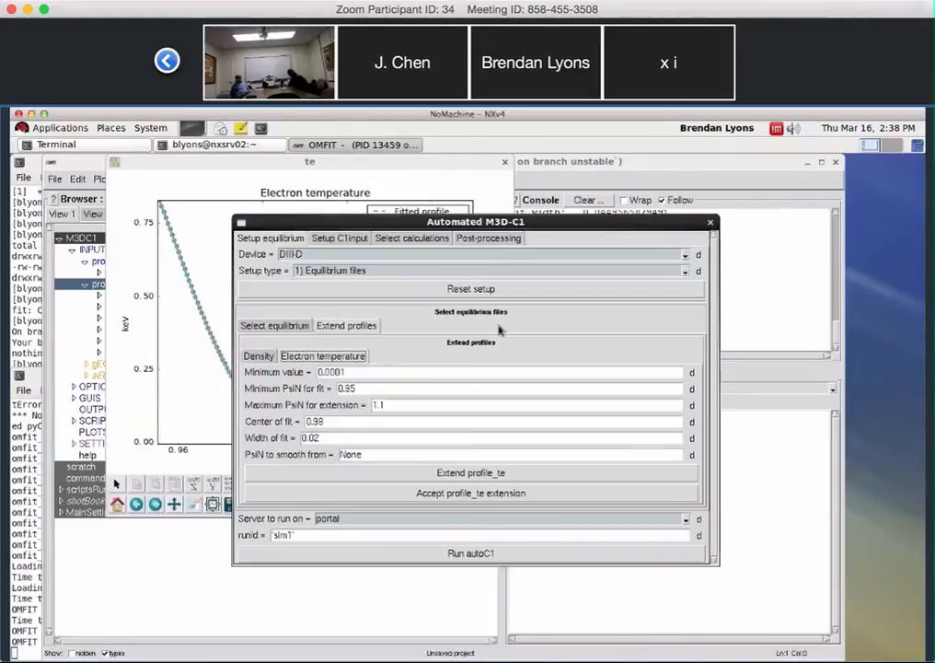
Set the electron temperature's minimum PsiN for fit to 0.9, extend profile_te again, and view the plot
click(375, 388)
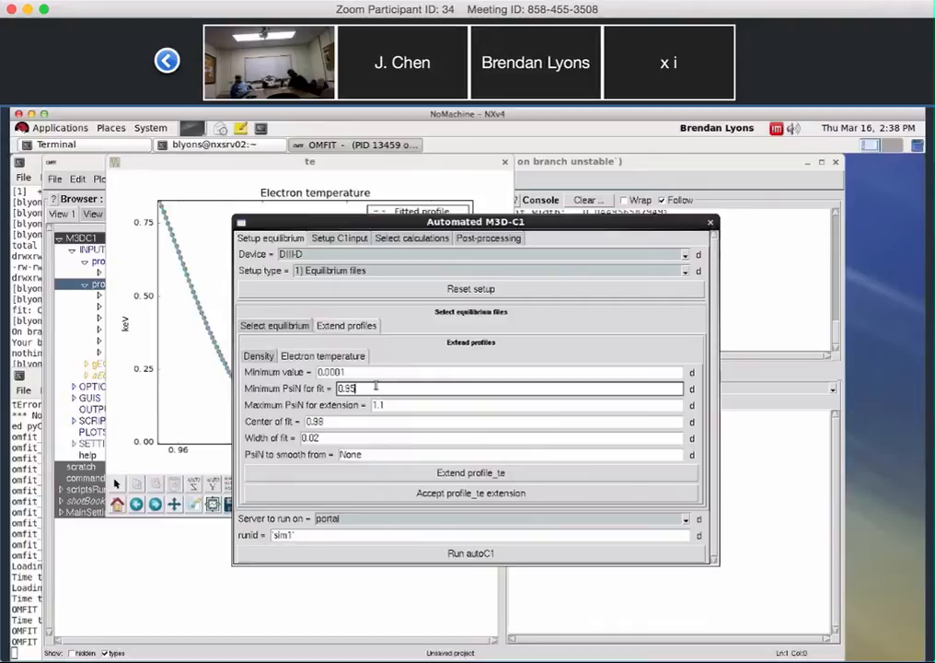
triple_click(375, 387)
key(BackSpace)
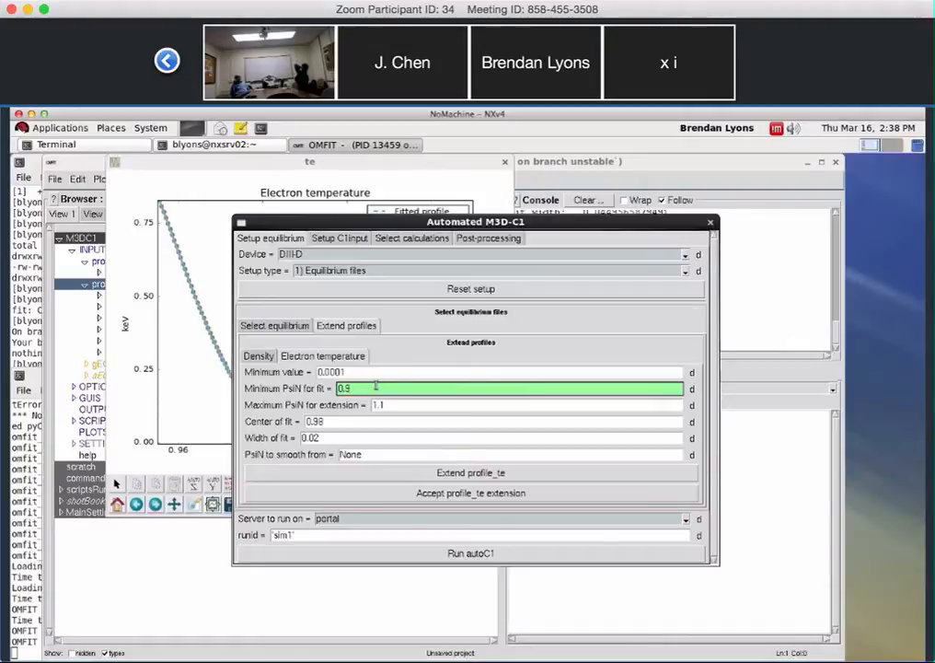
key(Return)
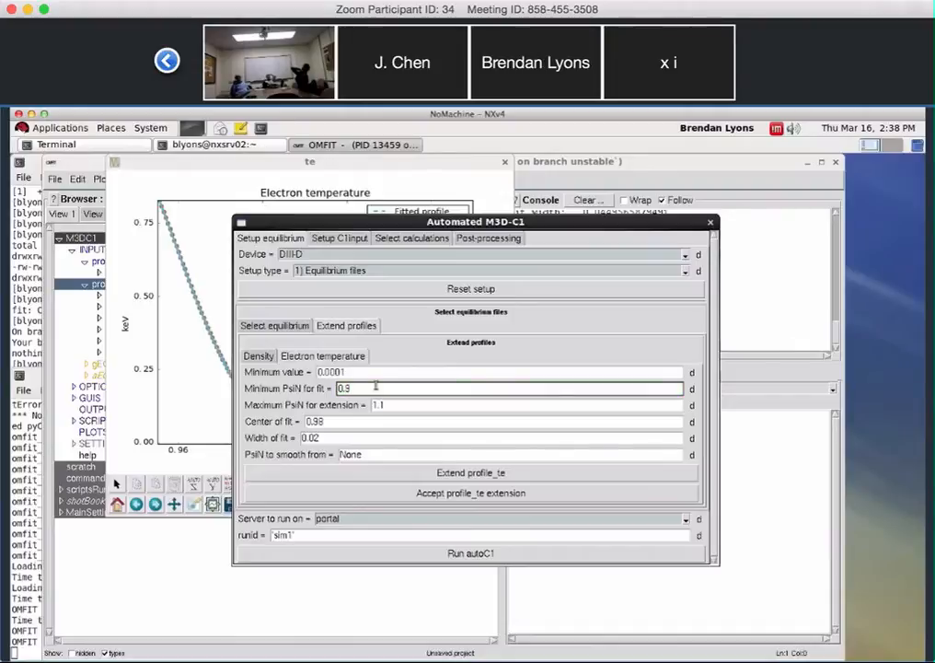
click(497, 473)
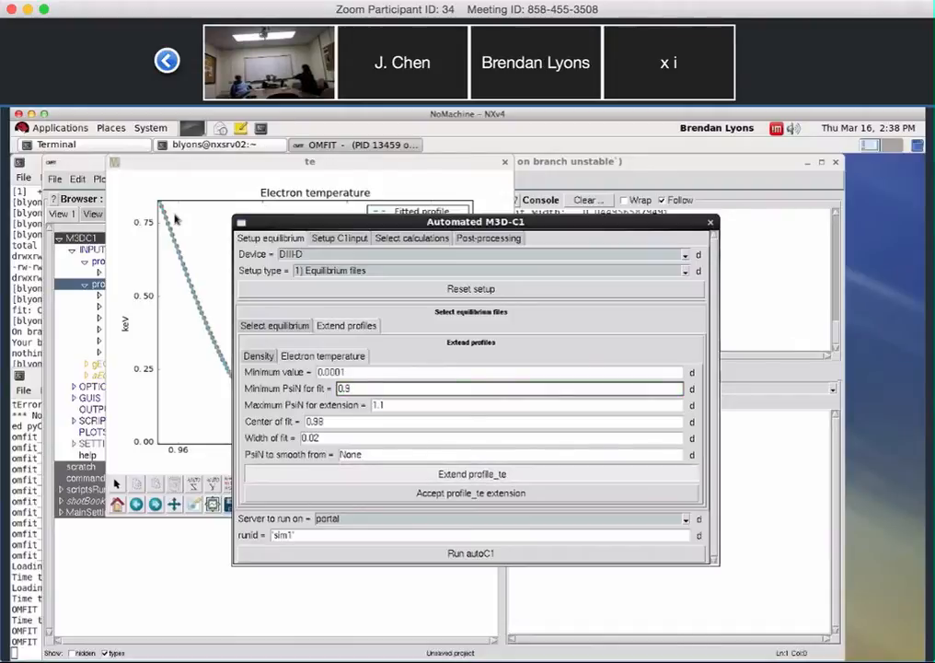
click(171, 163)
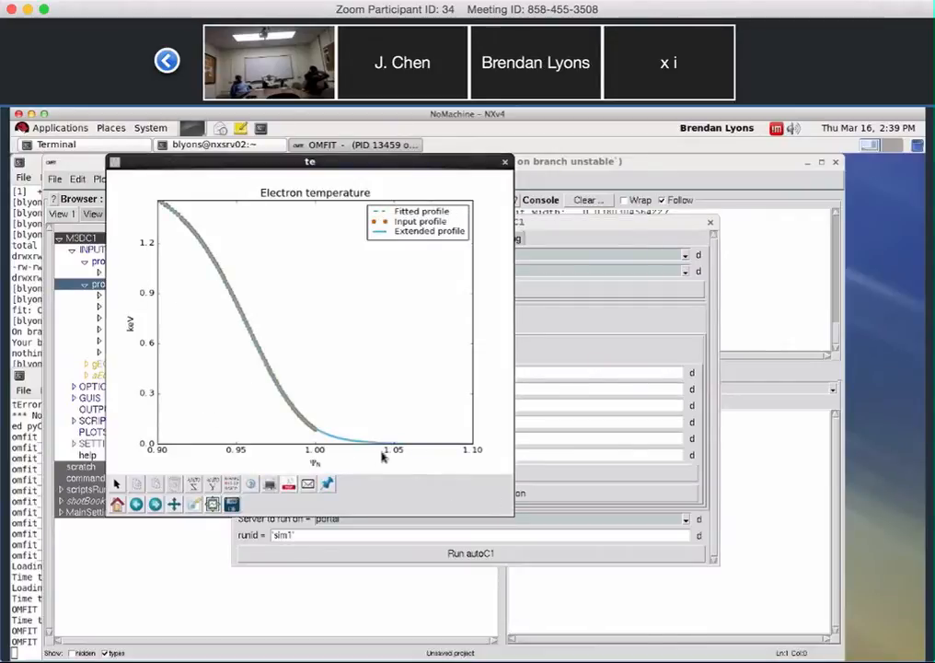
Check the electron temperature fit output in the console and accept the profile_te extension
click(655, 221)
drag(655, 222, 512, 342)
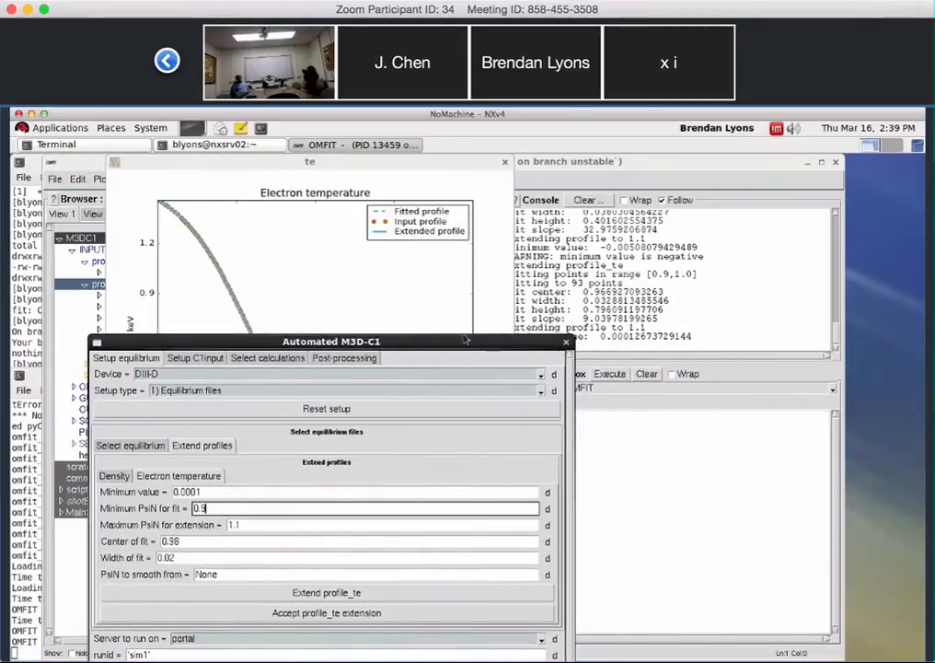
drag(467, 341, 580, 218)
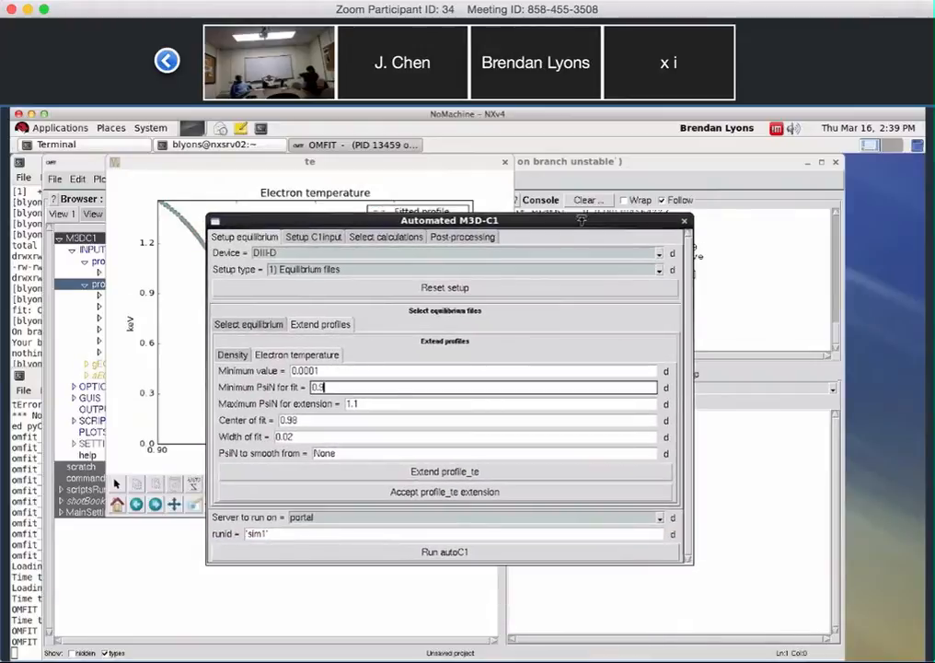
click(312, 386)
click(471, 494)
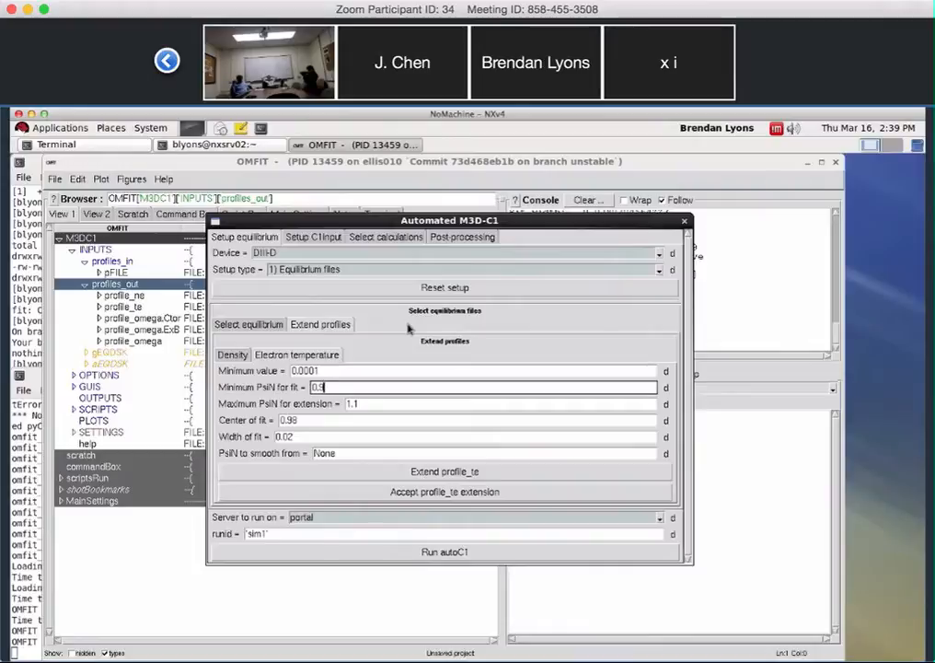
Set the electron temperature's maximum PsiN for extension to 1.2 and extend profile_te once more
click(384, 405)
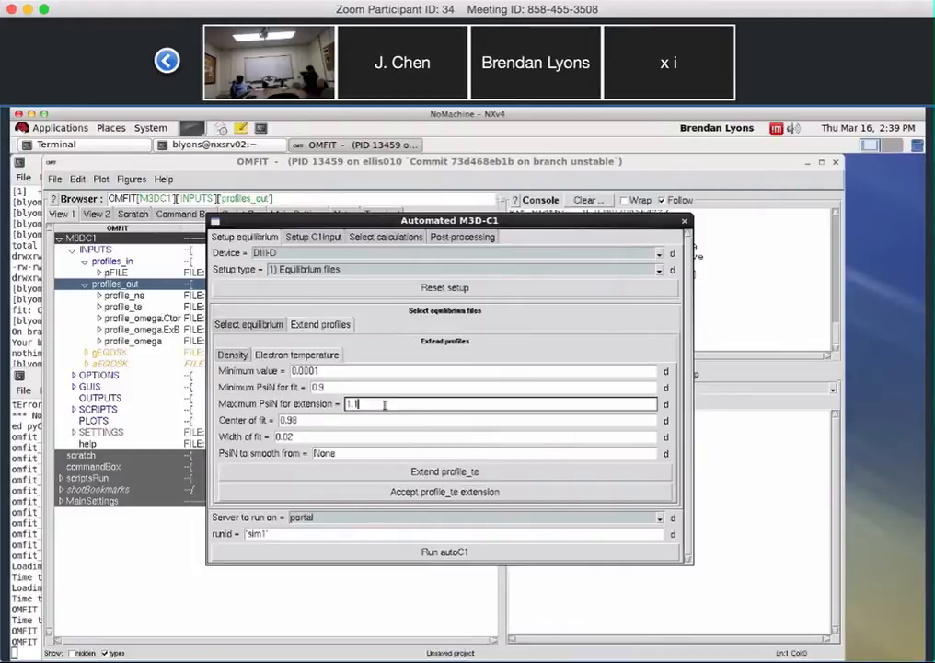
key(BackSpace)
text(2)
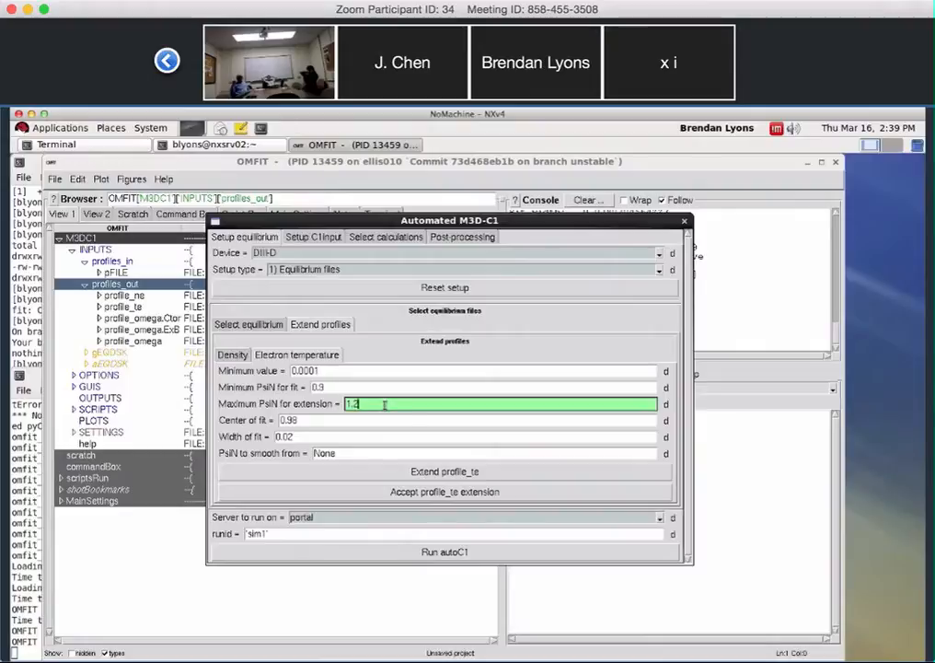
key(Return)
click(439, 472)
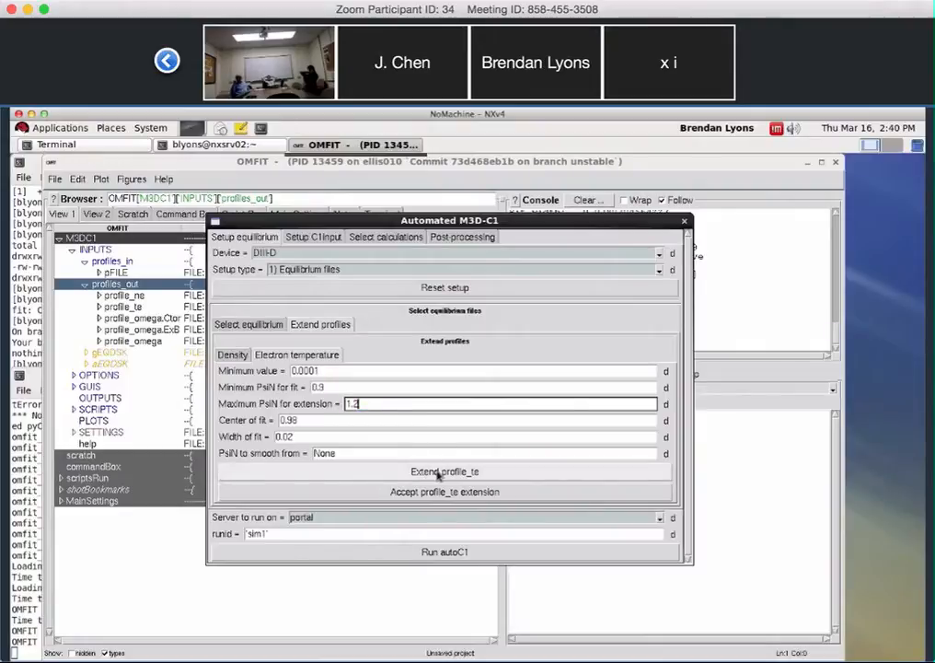
click(229, 168)
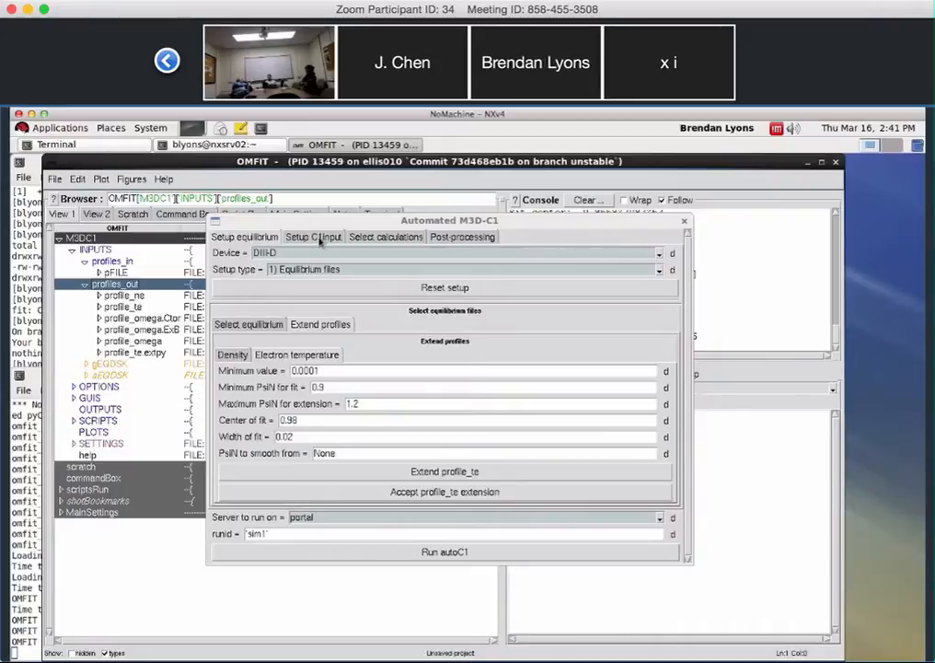
Load the default C1input_base file for the C1input setup and move the Automated M3D-C1 window clear of the tree
click(316, 237)
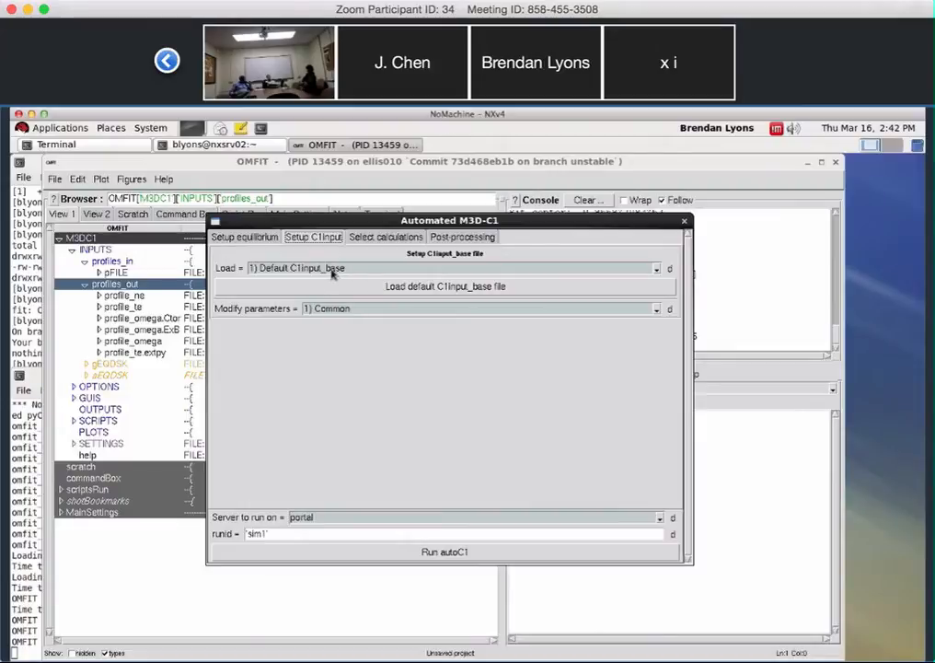
click(332, 269)
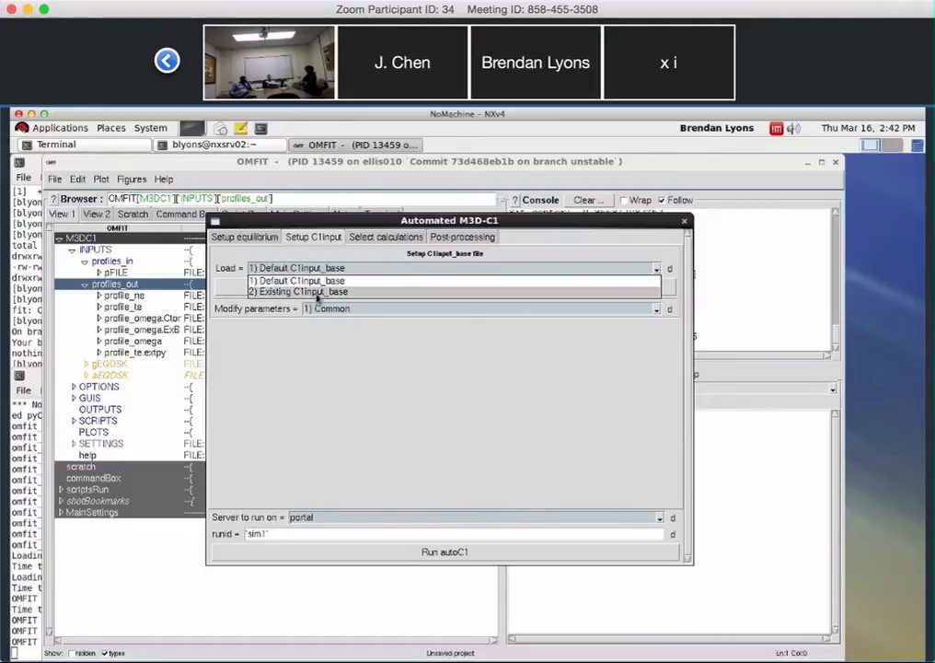
click(316, 293)
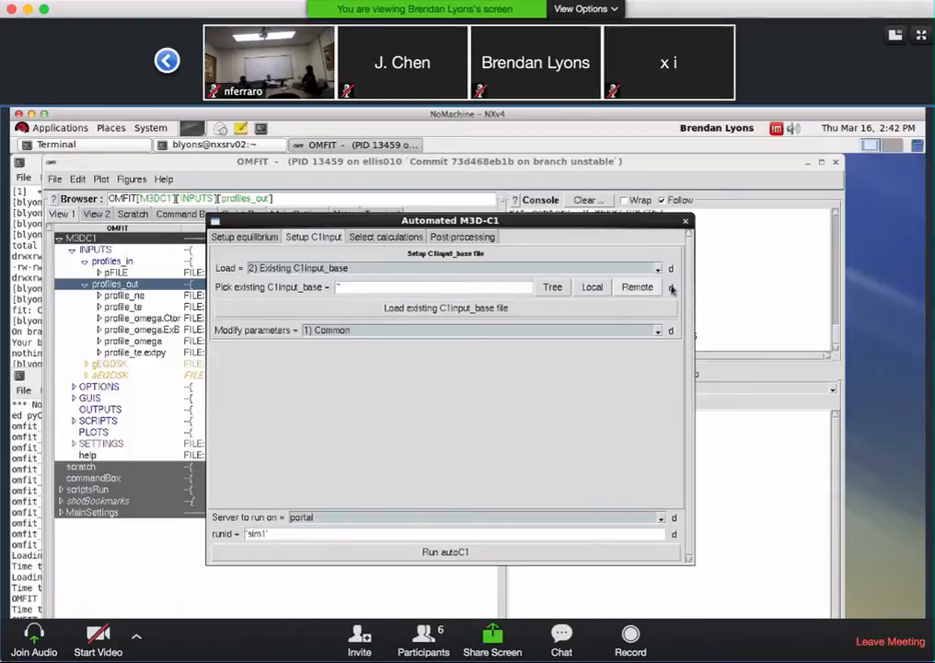
click(265, 267)
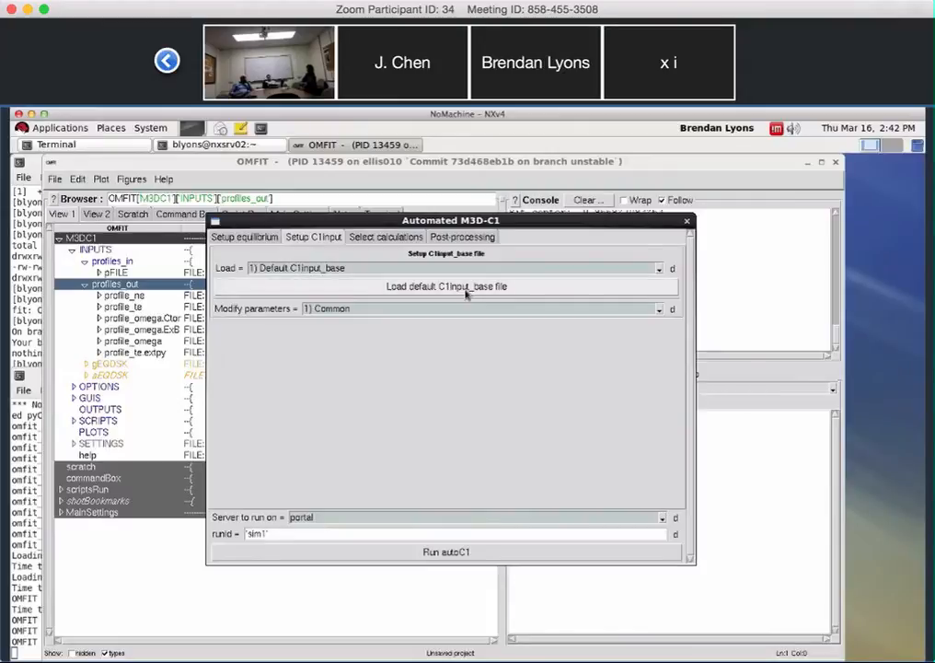
click(465, 291)
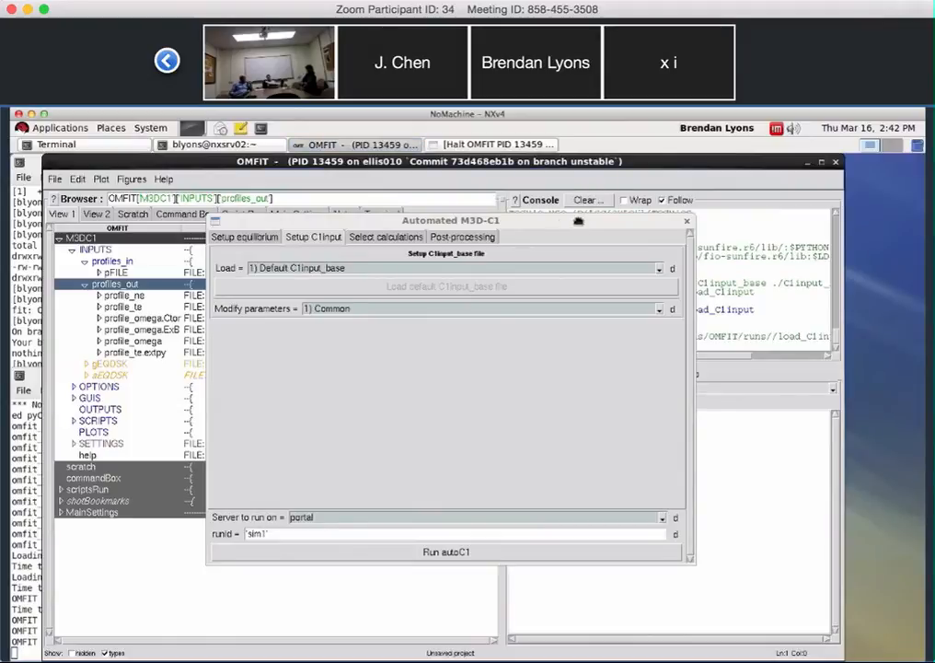
drag(578, 221, 411, 252)
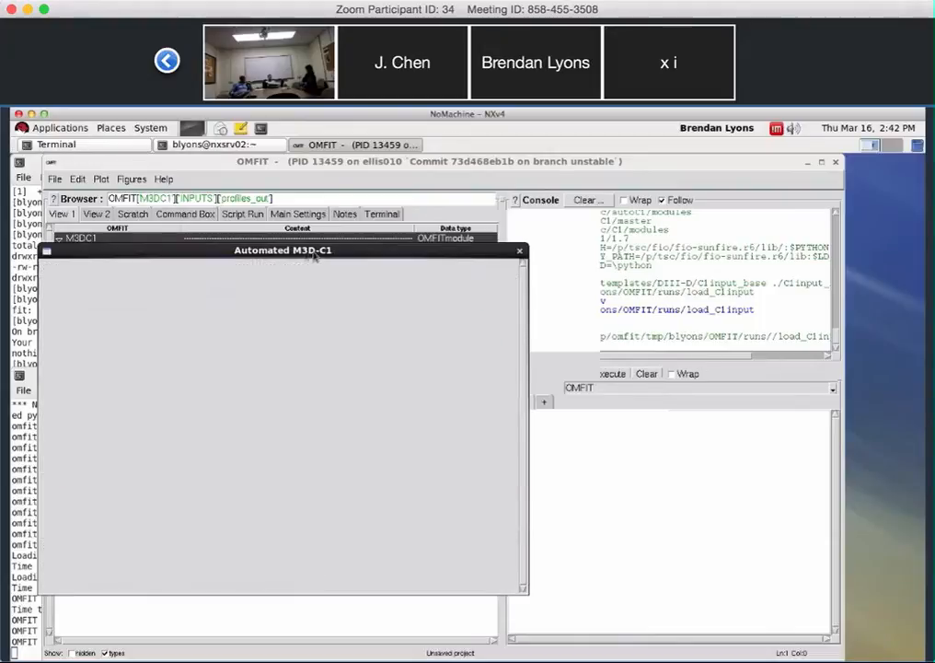
drag(313, 257, 496, 254)
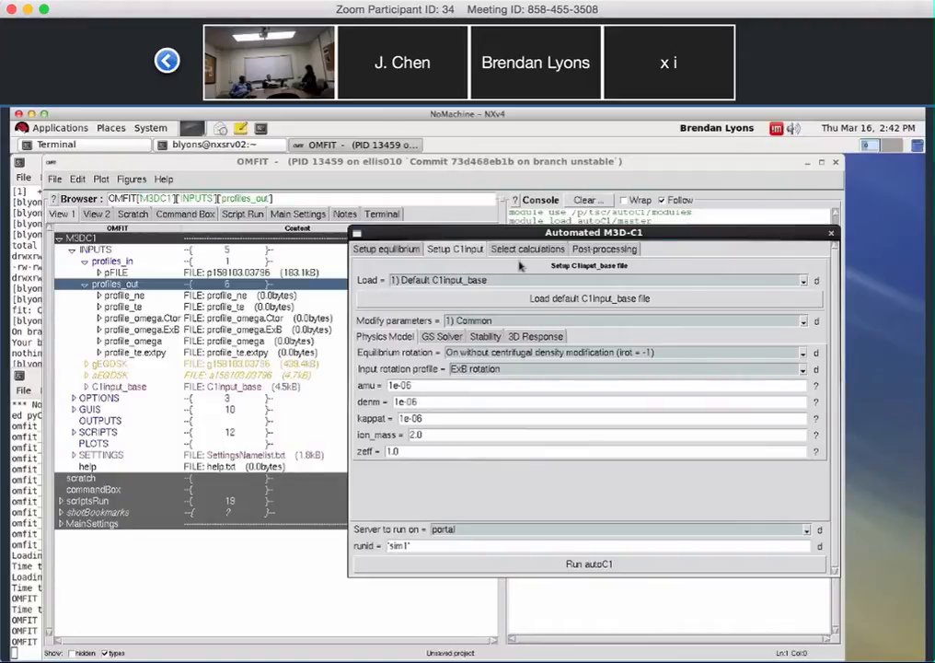
Expand the inputnl namelist of C1input_base in the OMFIT tree and look through all its parameters
click(85, 387)
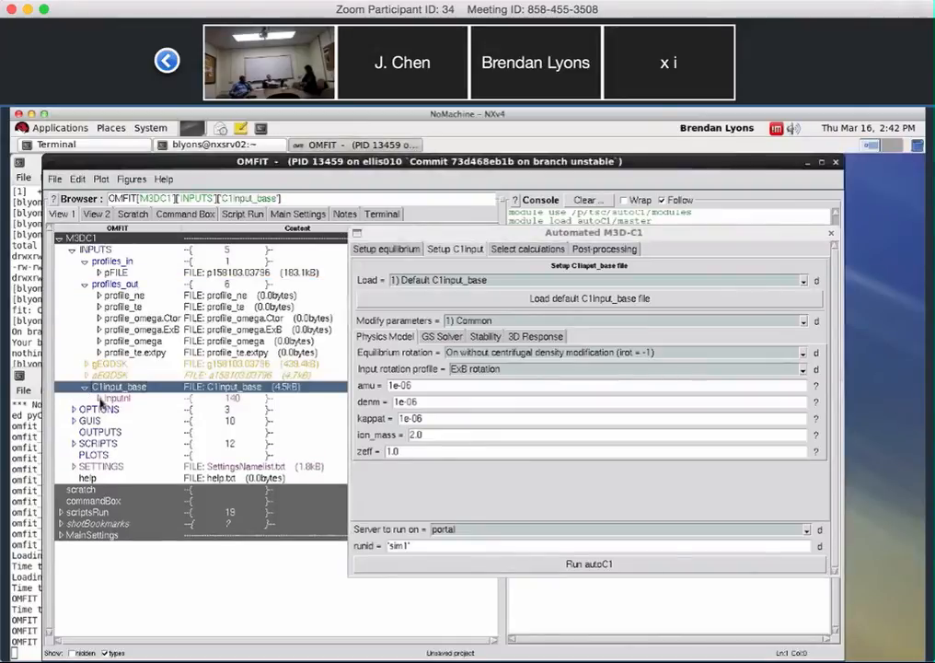
click(101, 403)
scroll(192, 462, down, 5)
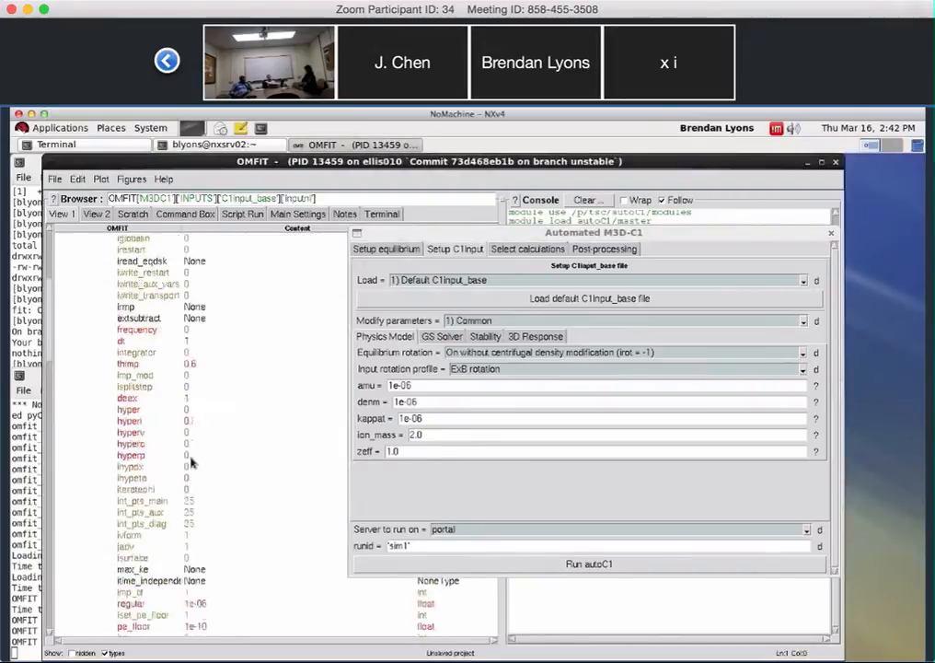
scroll(192, 462, down, 15)
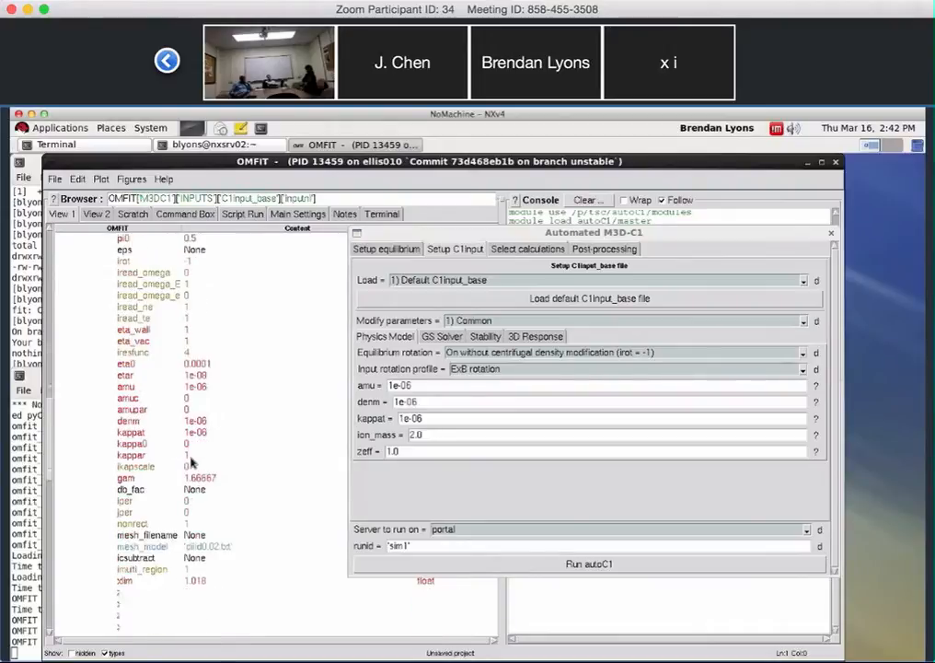
scroll(191, 462, down, 10)
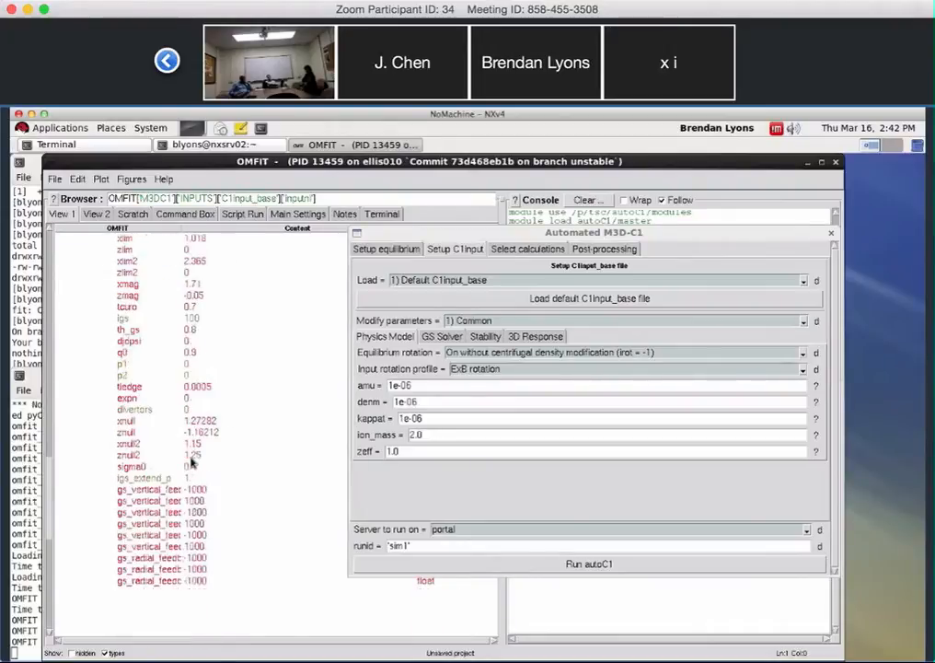
scroll(191, 462, down, 7)
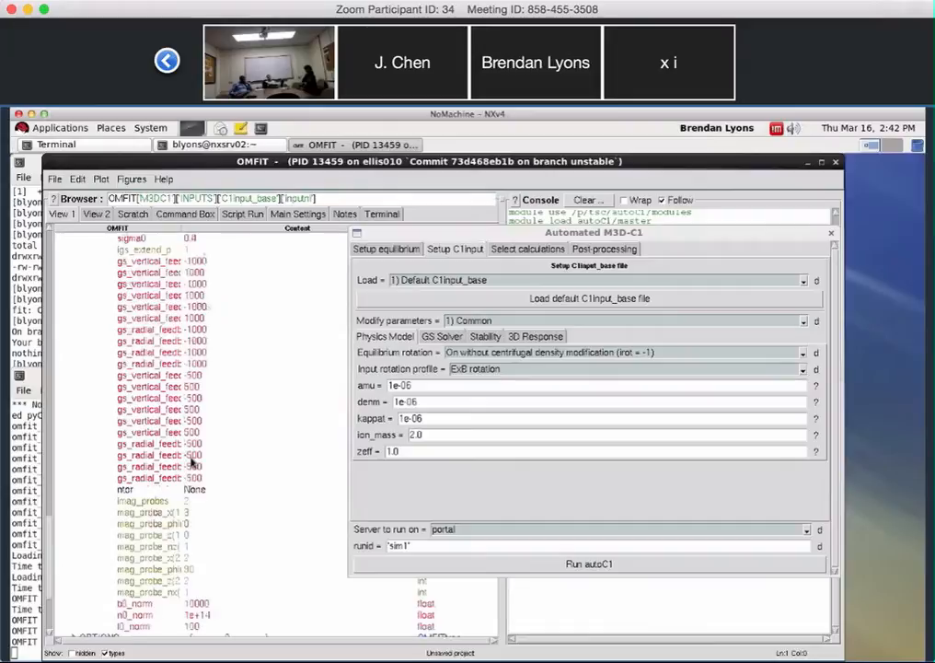
scroll(193, 405, down, 4)
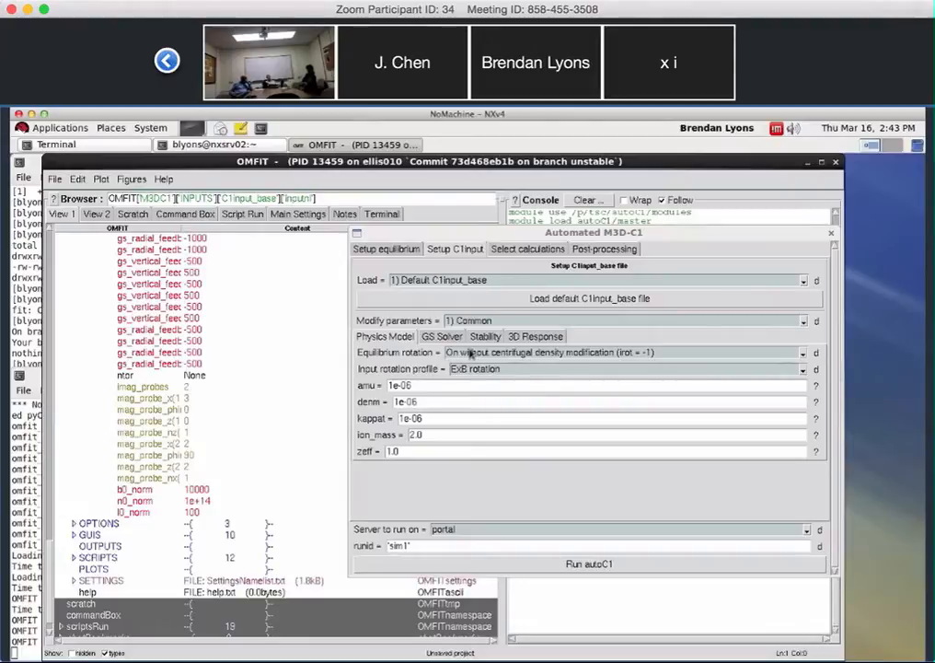
Review the common C1input parameters: the rotation options of the physics model, the GS solver, stability and 3D response settings
click(470, 357)
click(471, 355)
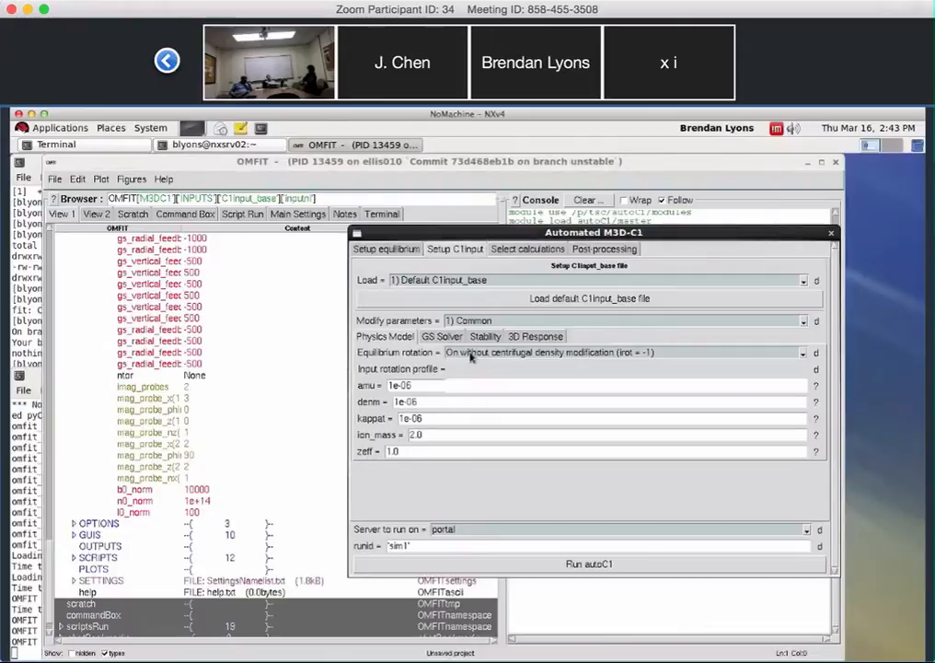
click(473, 369)
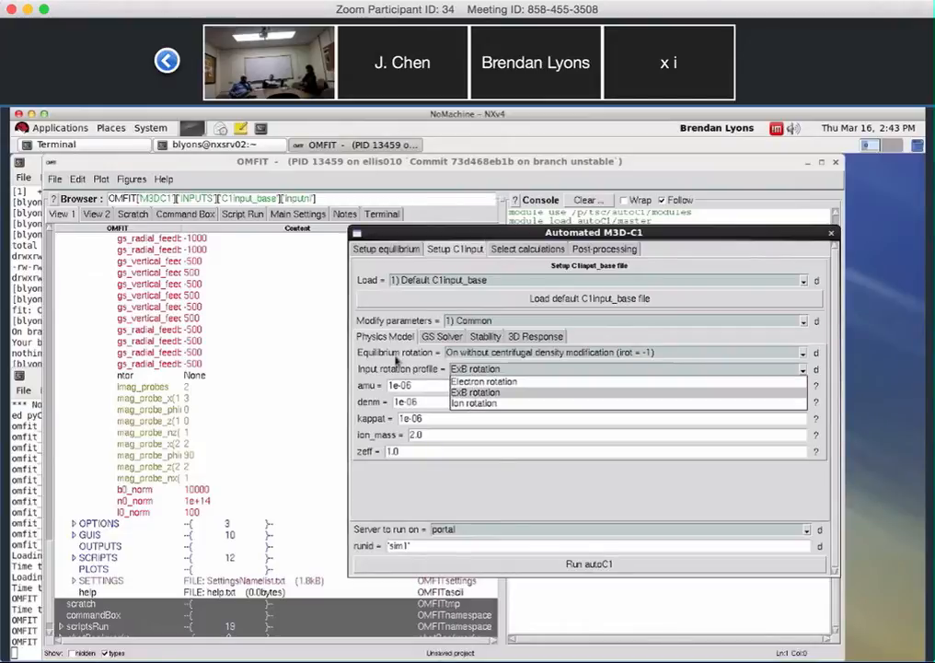
click(396, 358)
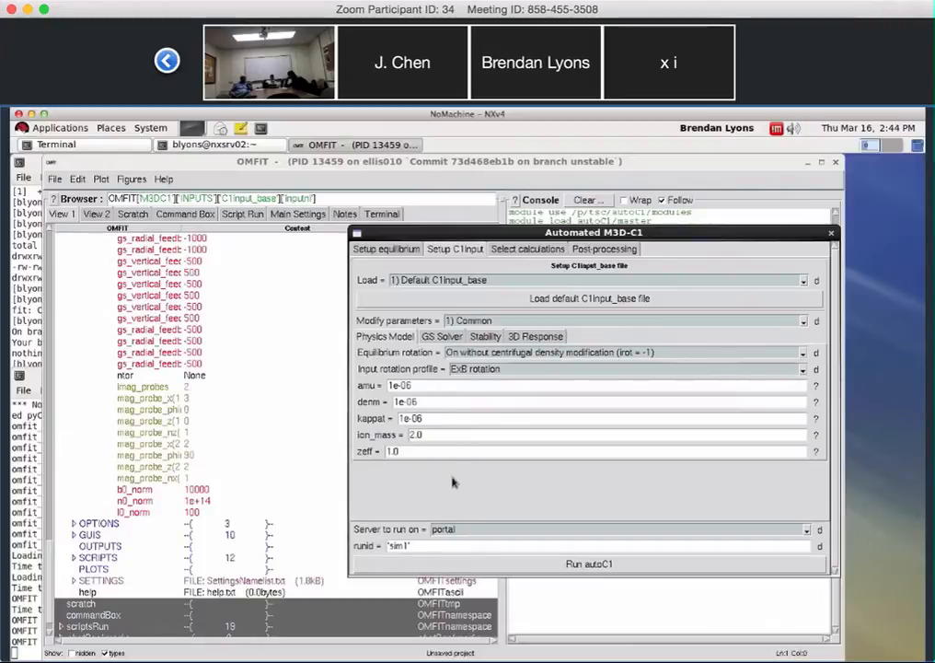
click(442, 337)
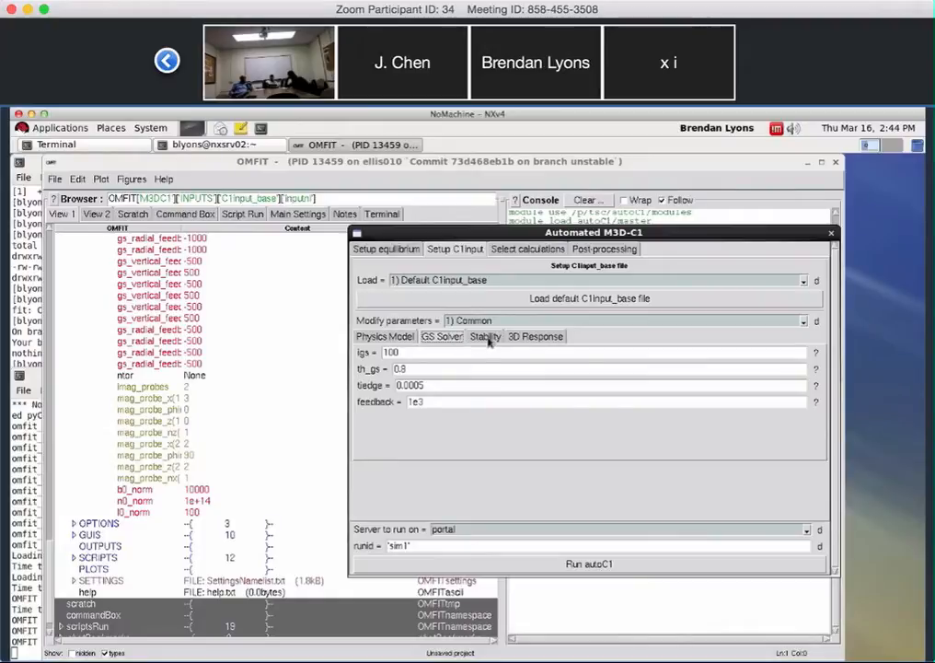
click(485, 337)
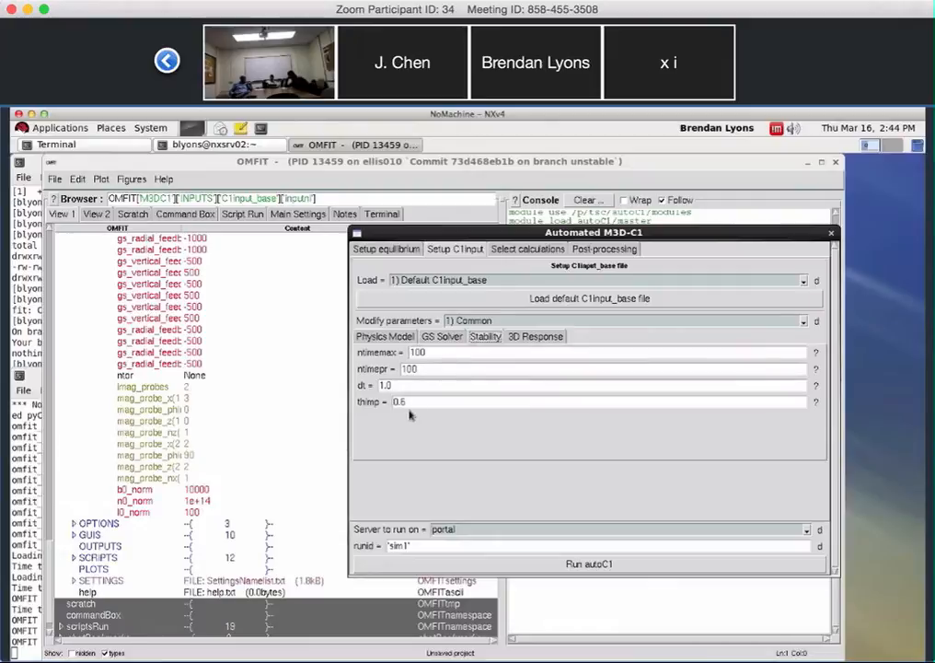
click(535, 337)
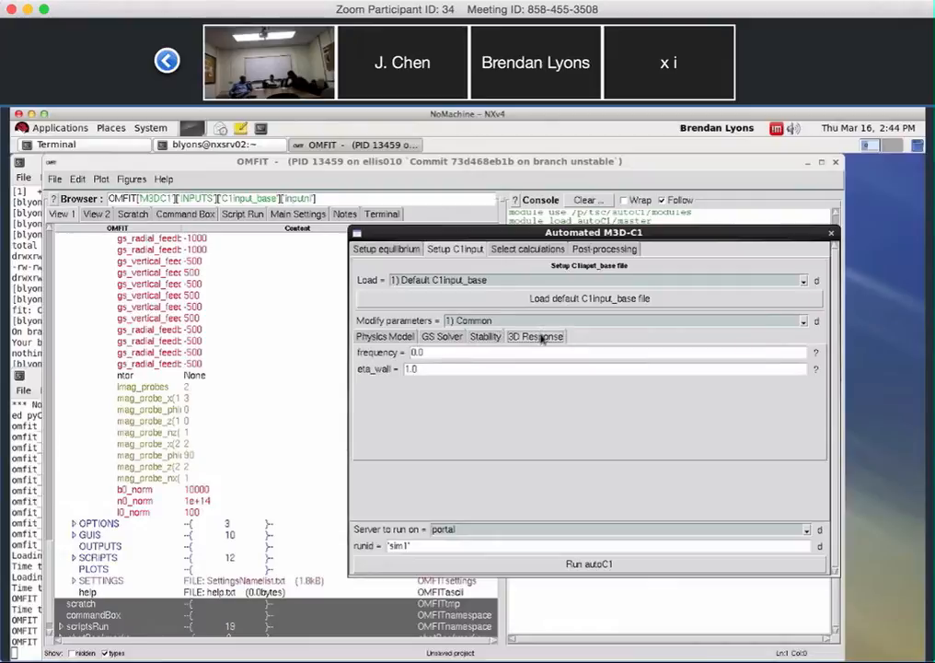
click(384, 337)
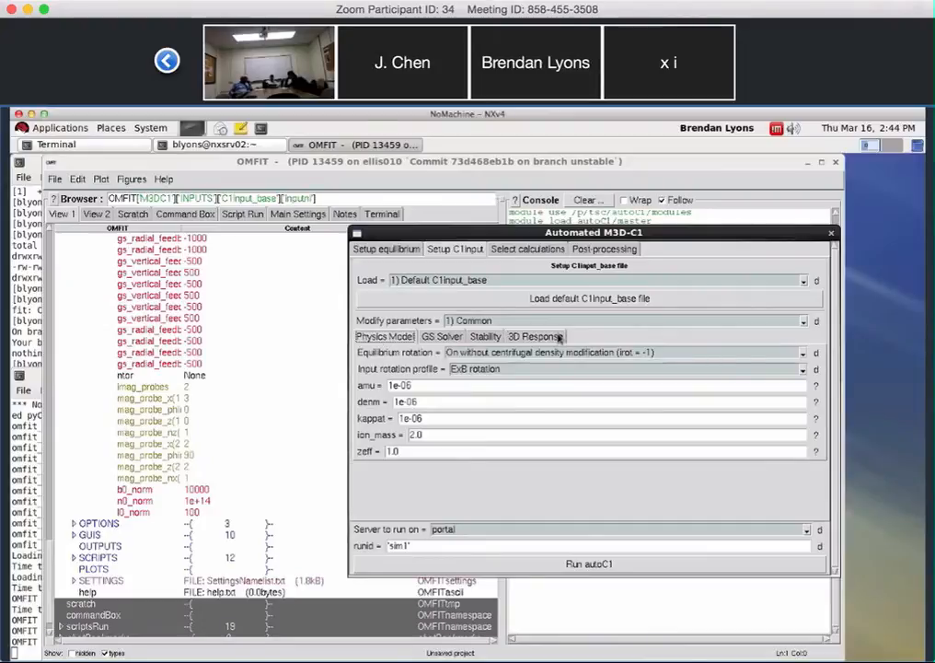
Show all C1input parameters for modification and look through the complete list
click(480, 321)
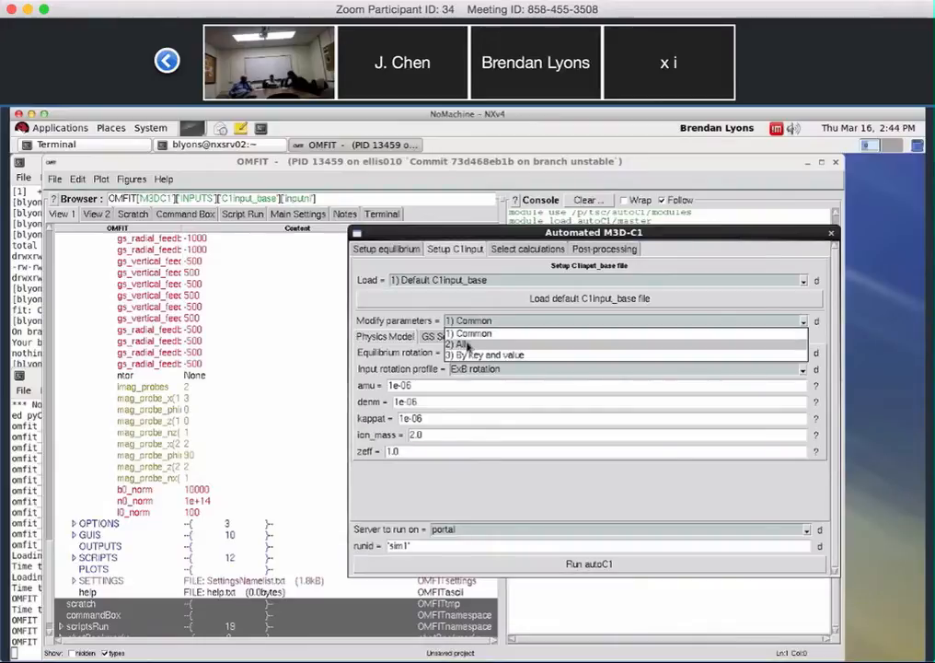
click(467, 344)
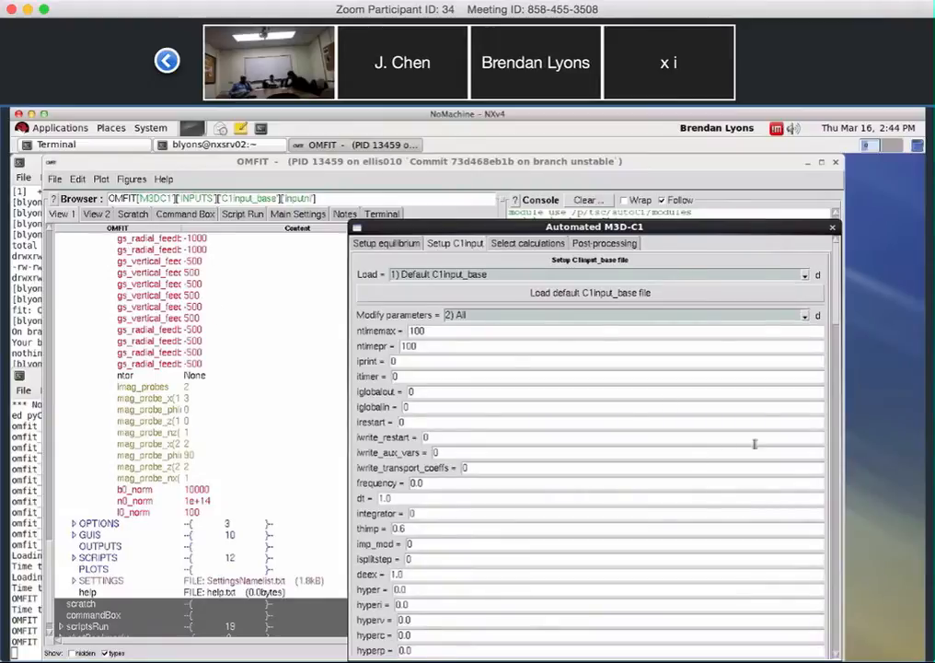
scroll(818, 313, down, 1)
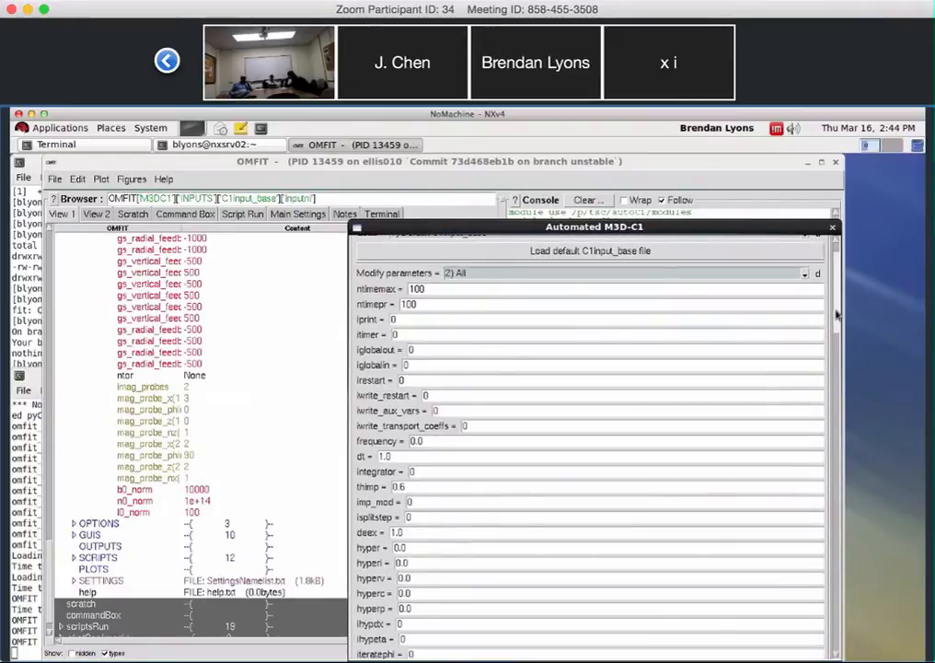
click(837, 428)
click(835, 554)
click(831, 654)
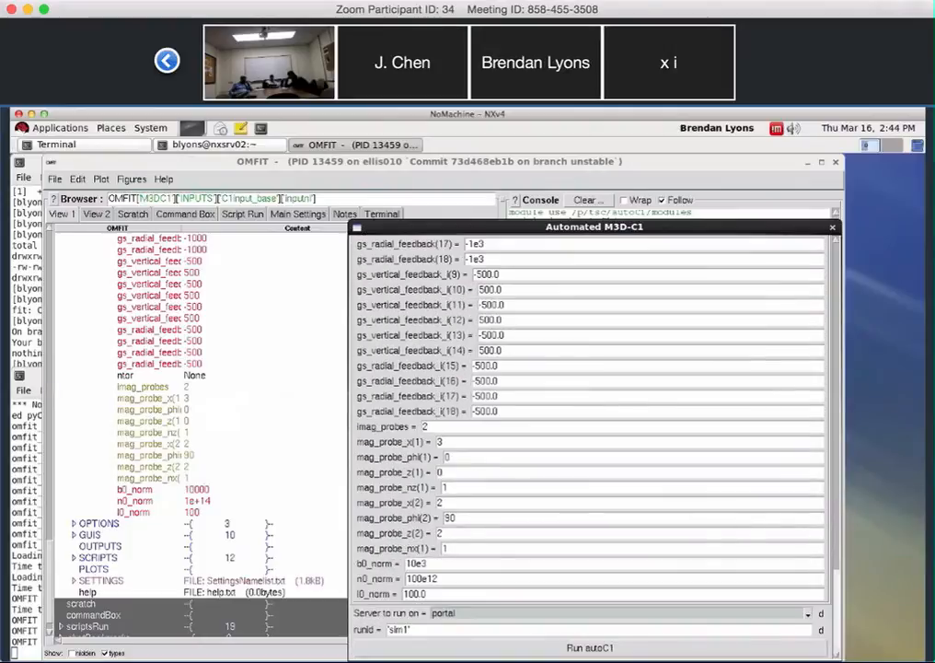
drag(839, 546, 827, 253)
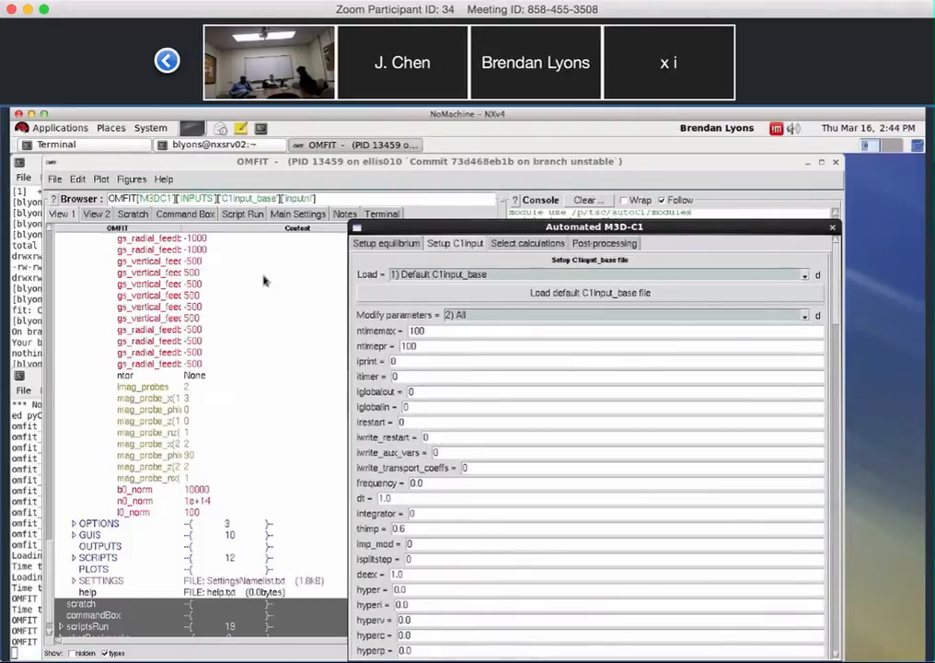
Try modifying parameters by key and value with the key 'hi' and value 'there', without adding them, and return to the common parameters
click(466, 318)
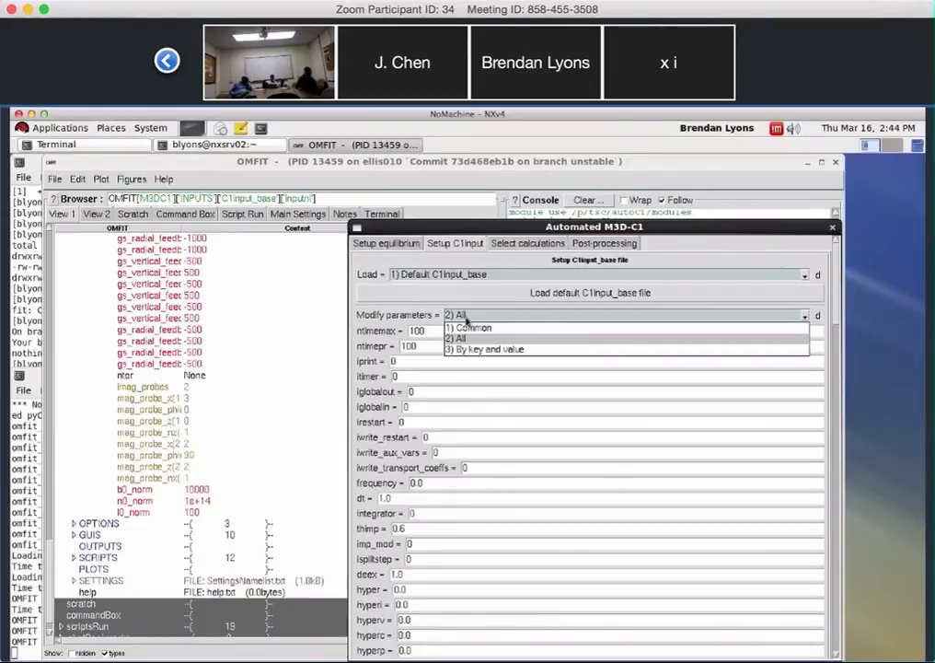
click(468, 349)
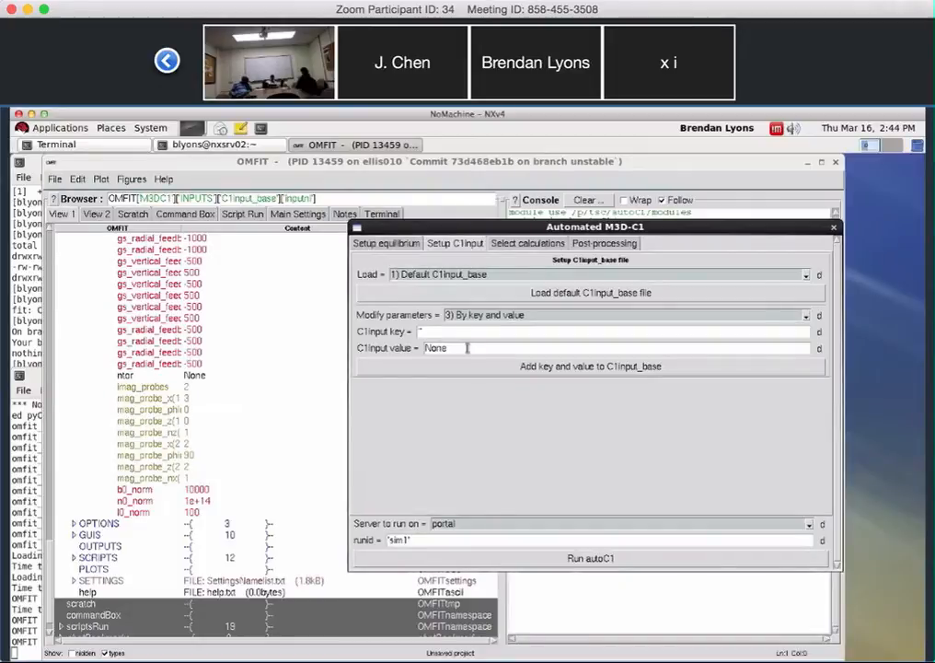
click(420, 331)
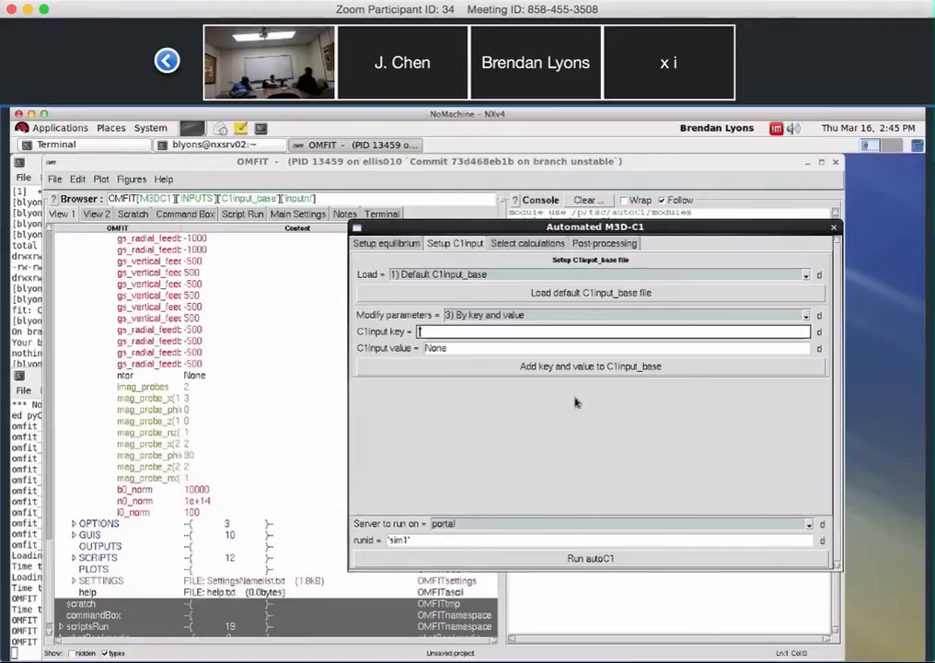
text(h)
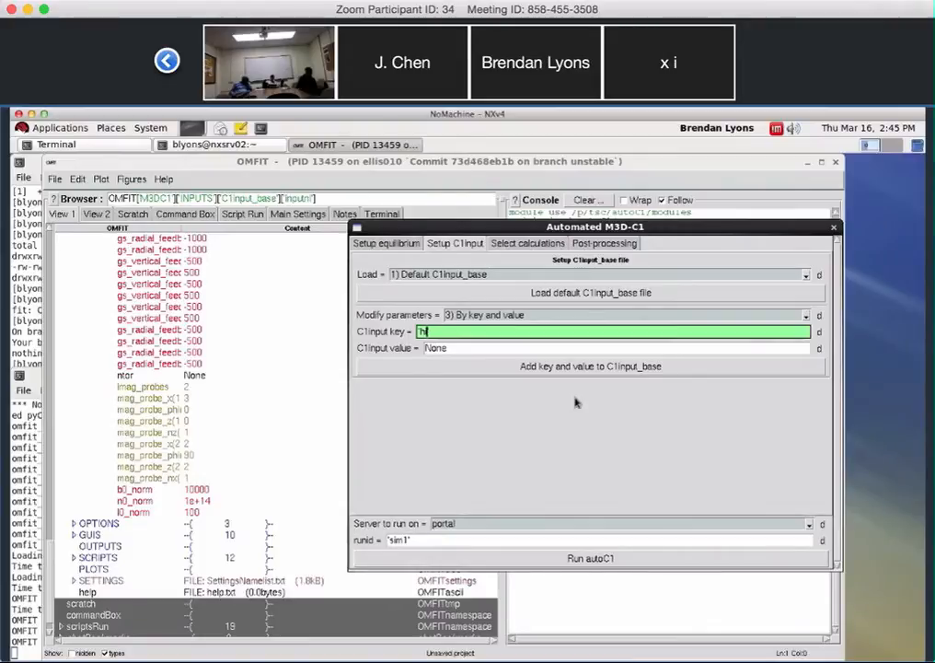
key(Return)
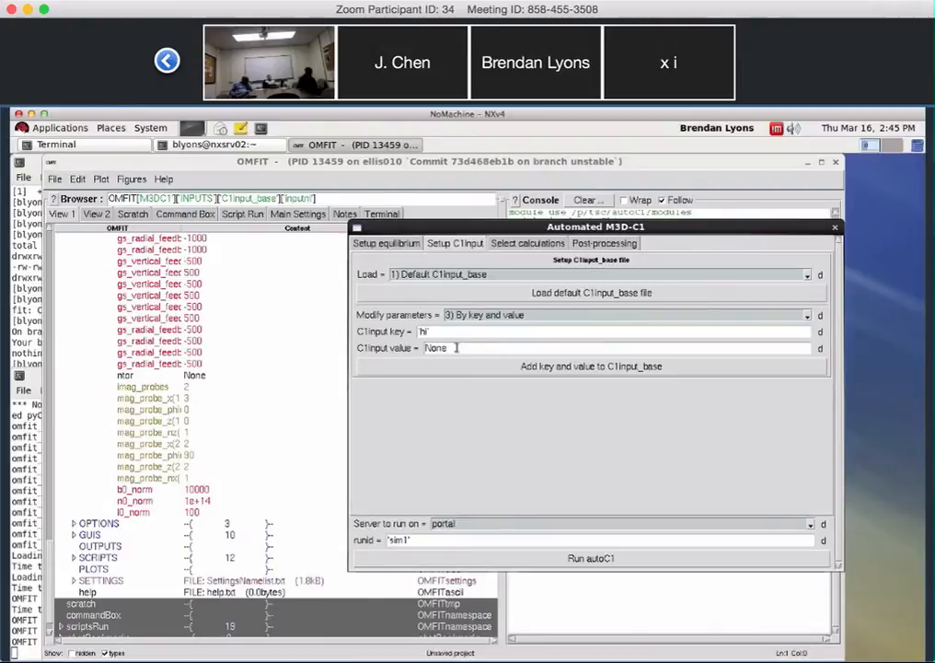
text('there')
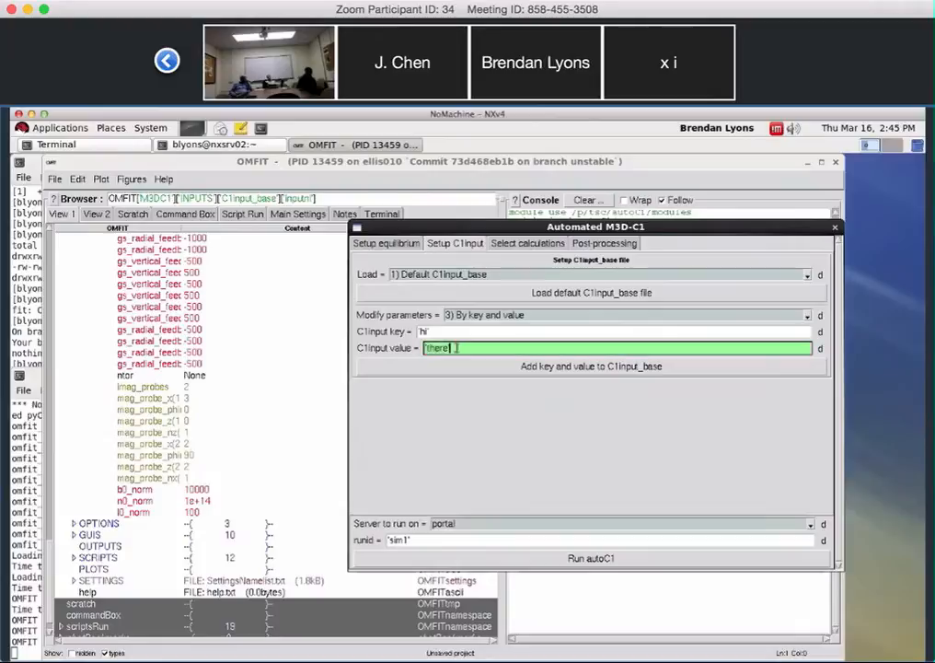
key(Return)
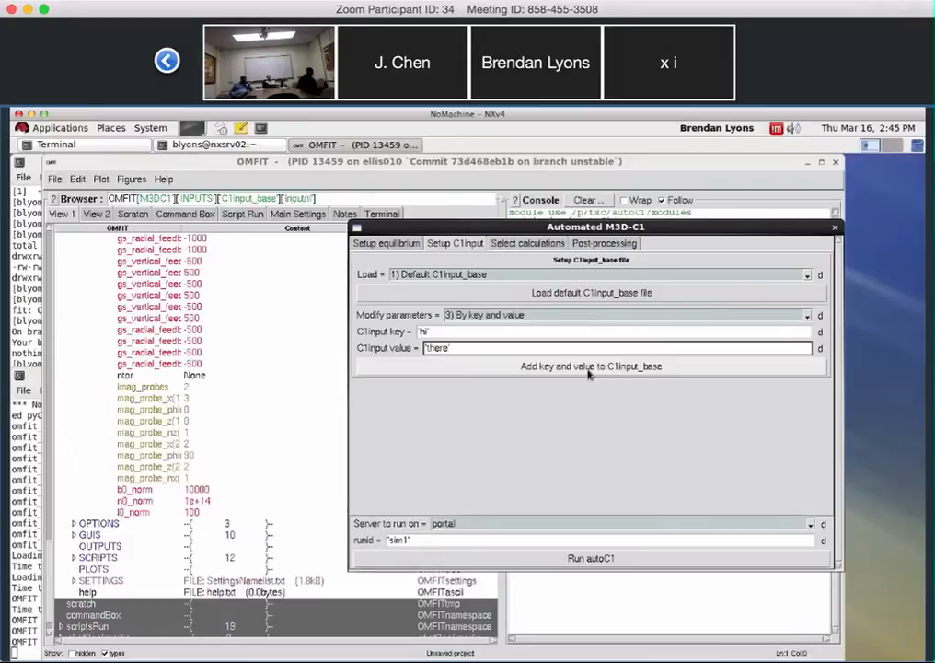
click(522, 316)
click(482, 327)
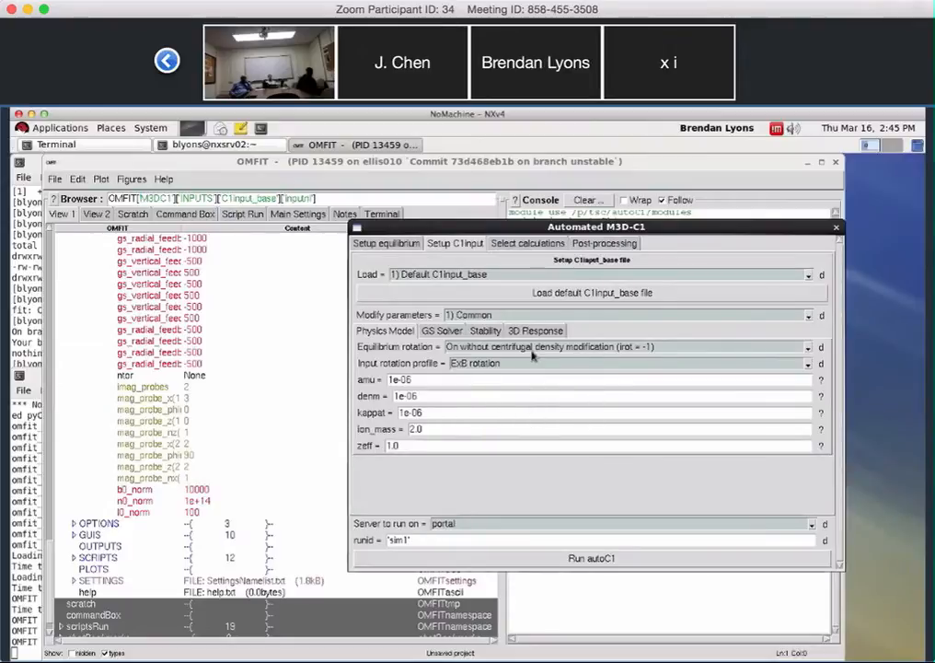
Add an Equilibrium calculation to the list of calculations to run
click(543, 247)
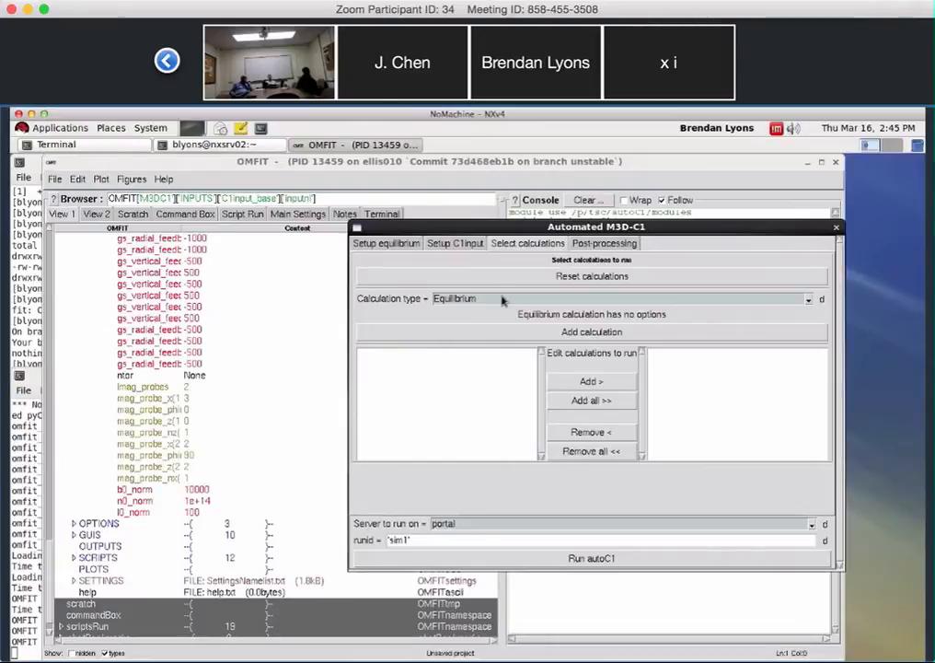
click(618, 337)
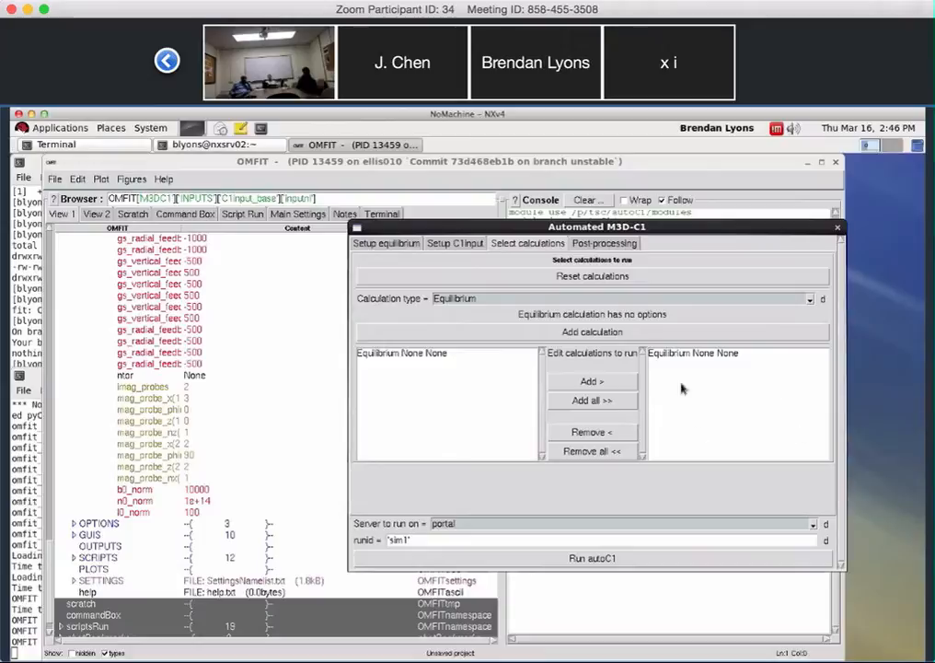
Take the Equilibrium calculation out of the calculations to run and add it back from the available ones
click(728, 357)
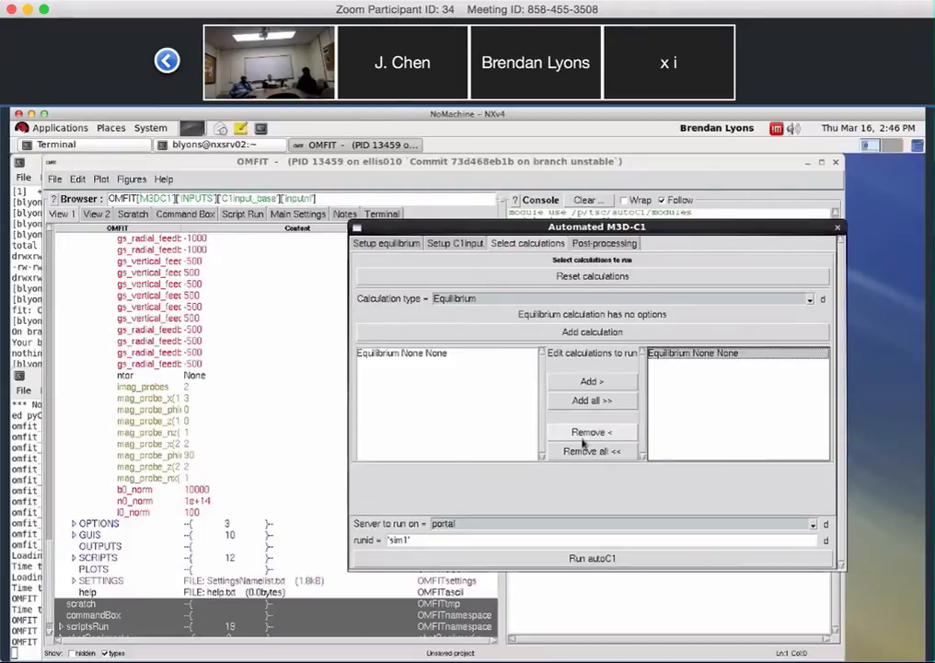
click(589, 434)
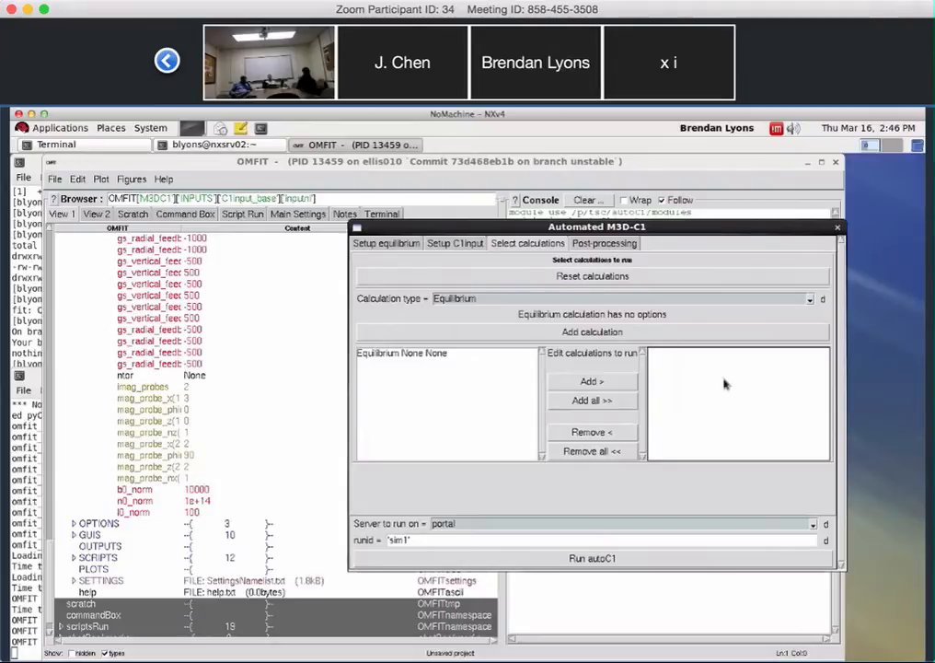
click(437, 354)
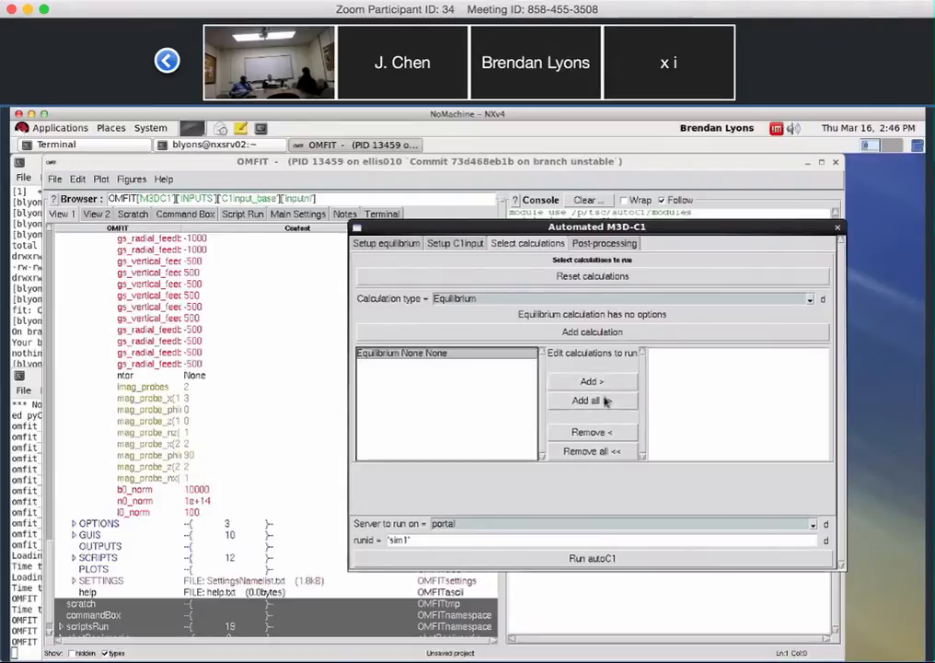
click(613, 384)
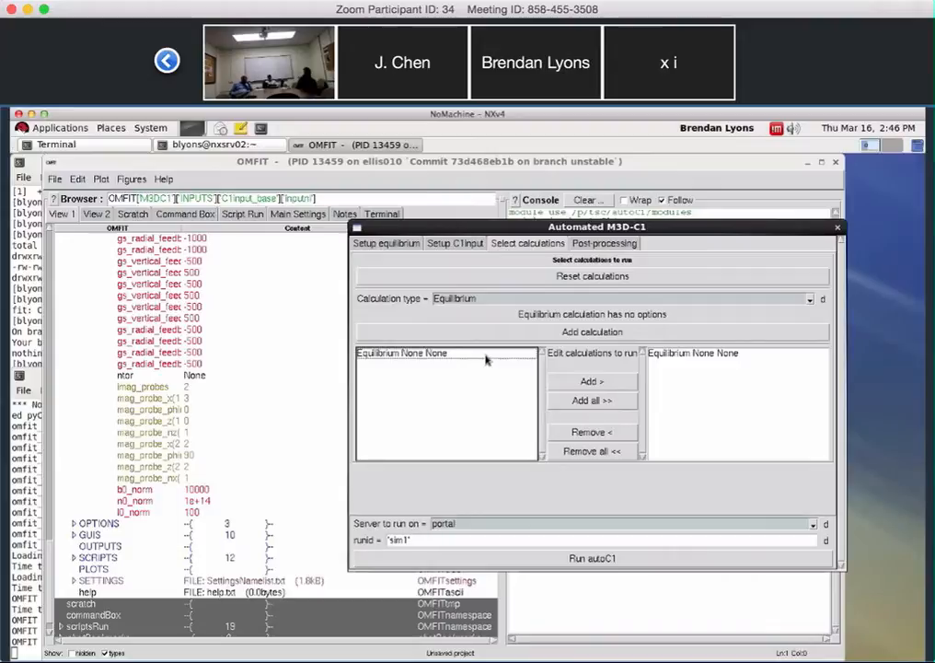
Add a single-fluid 3D response calculation with toroidal mode number 2 to the calculations to run
click(537, 303)
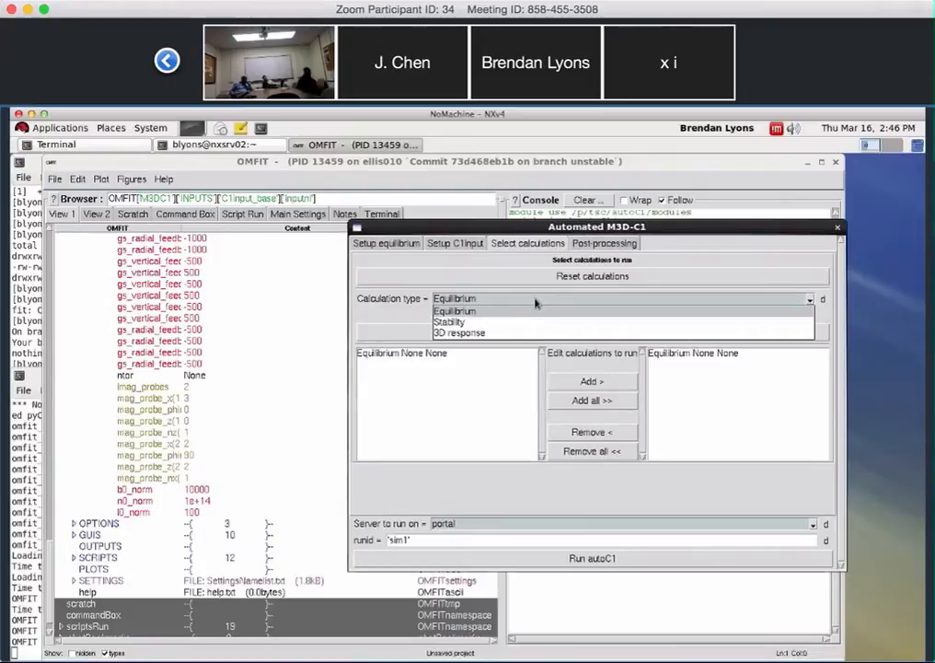
click(477, 334)
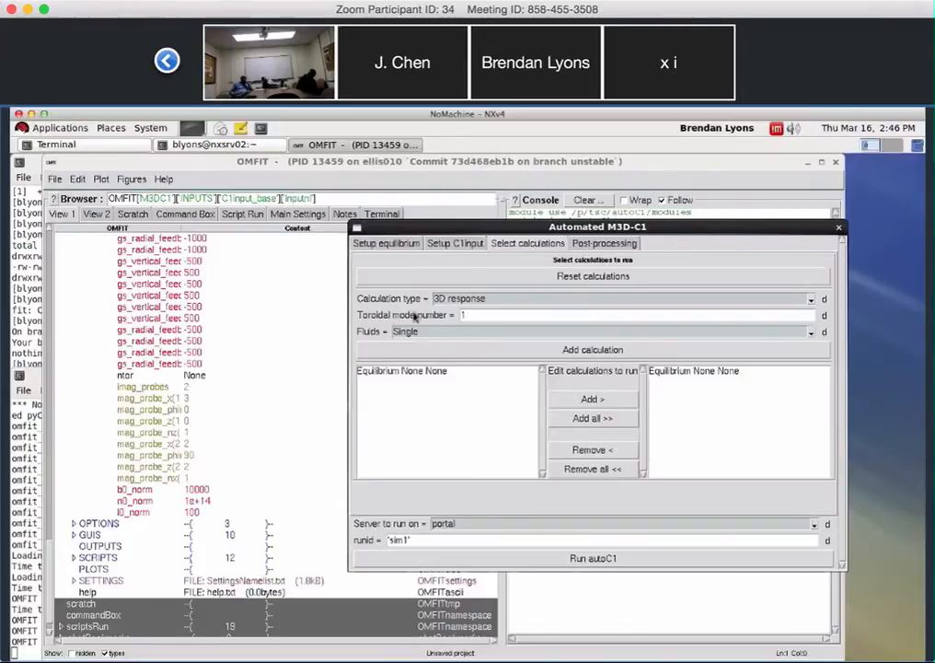
click(467, 315)
key(BackSpace)
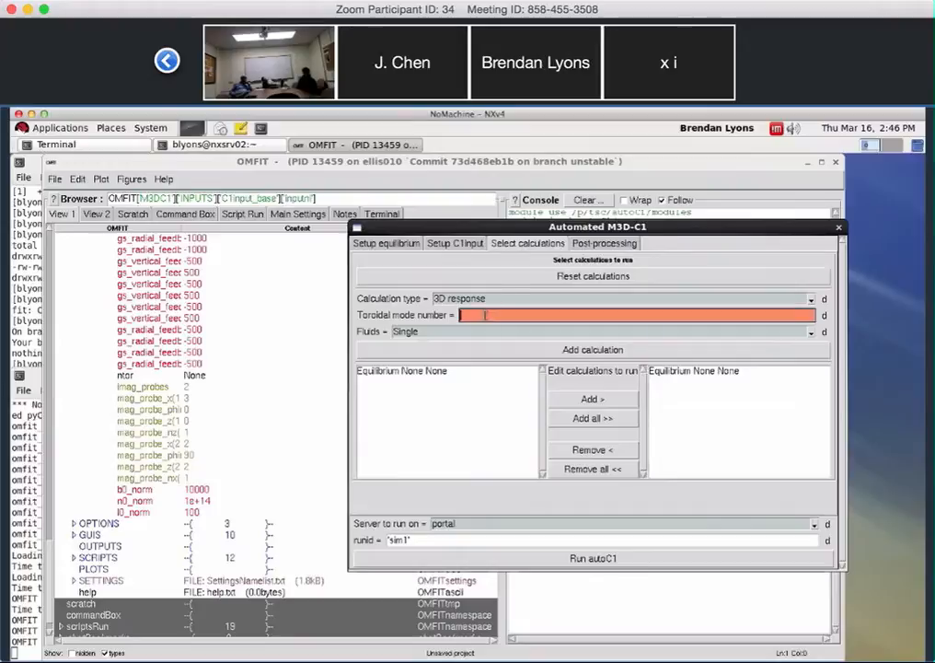
text(2)
click(430, 333)
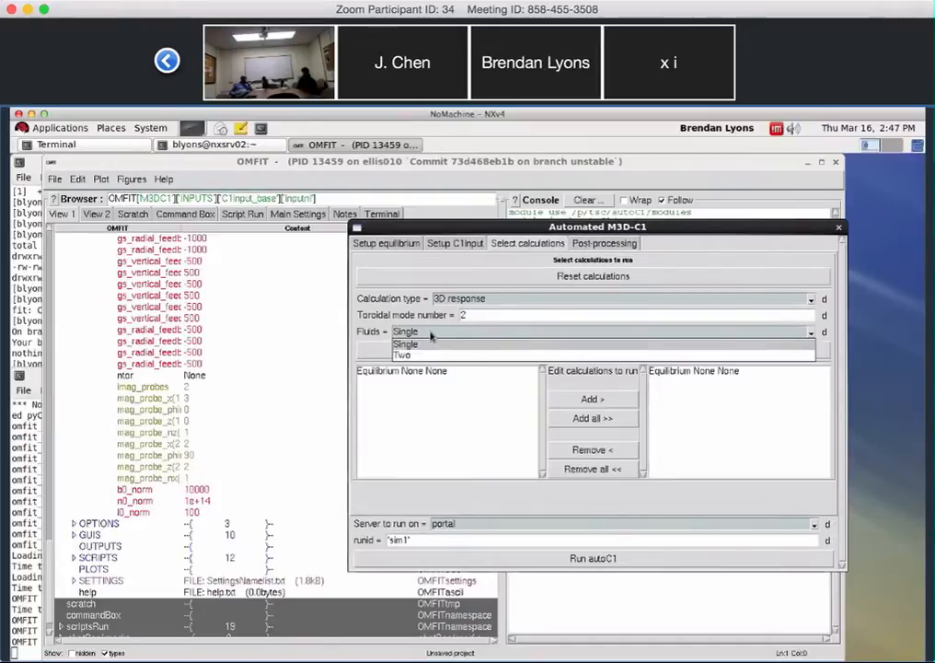
click(427, 343)
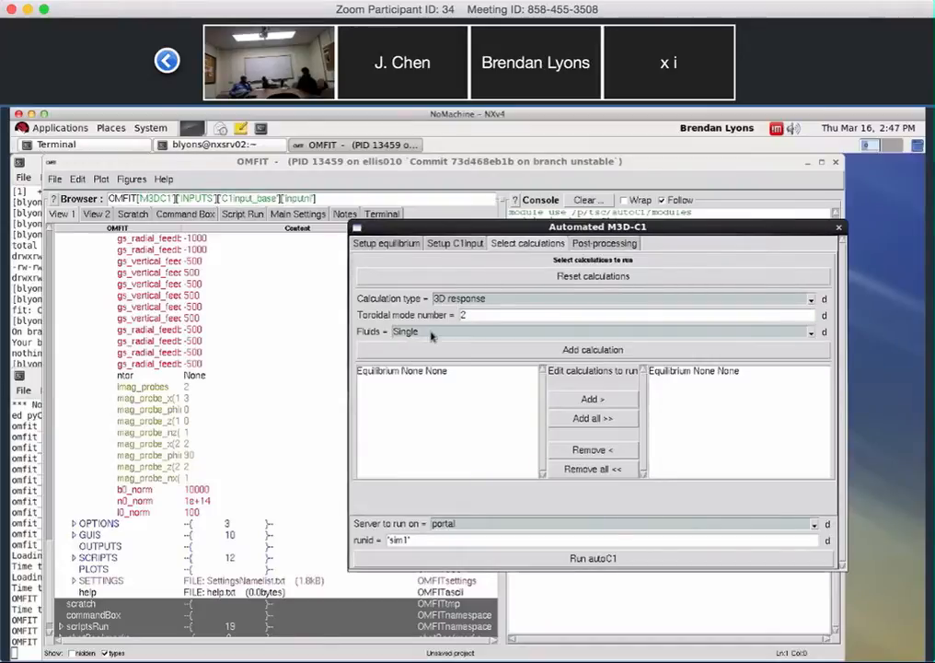
click(592, 352)
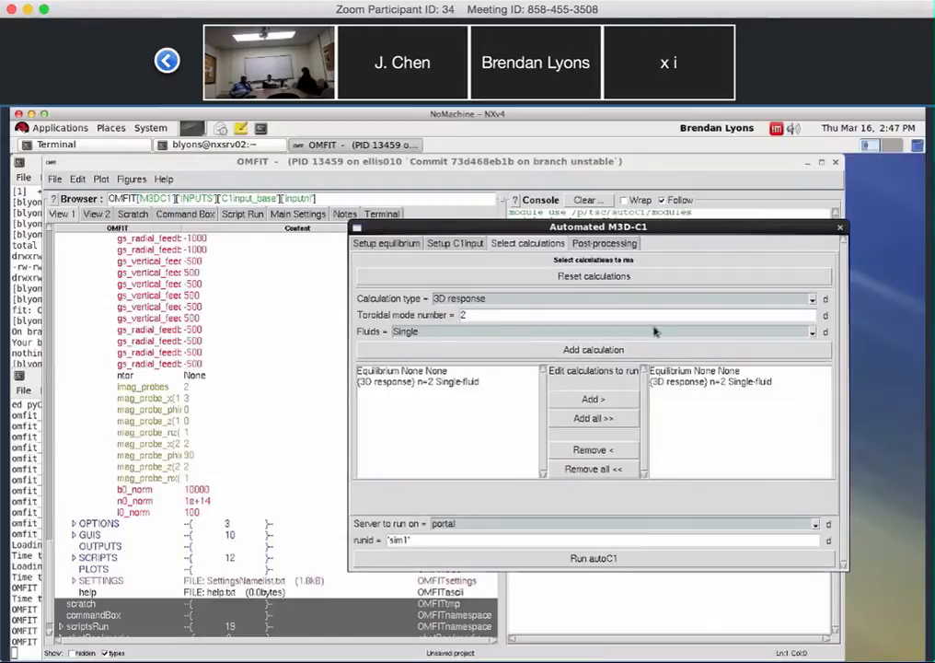
Add a single-fluid 3D response calculation with toroidal mode number 3, and remove it from the calculations to run
click(451, 523)
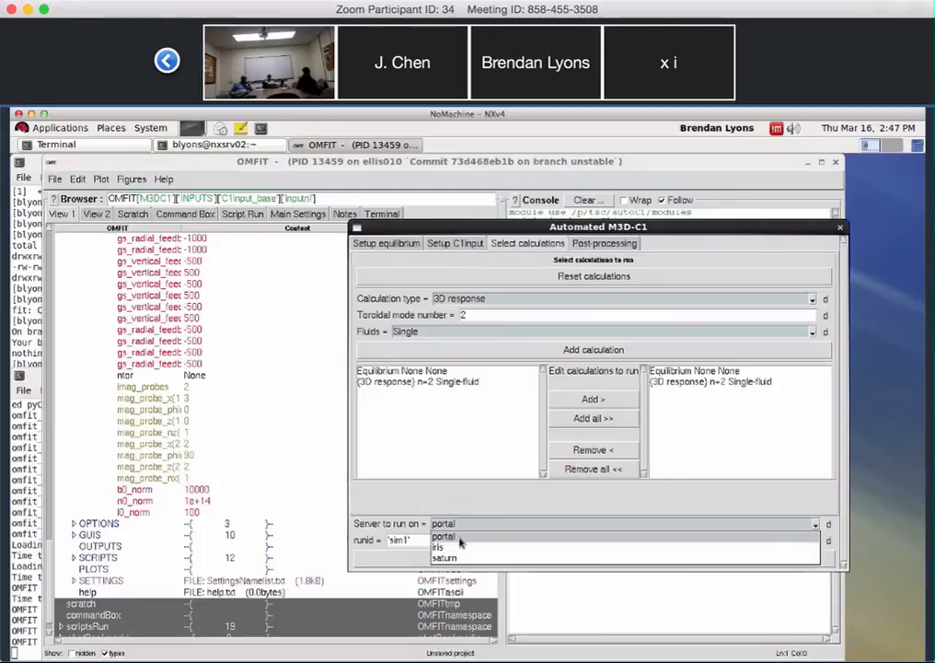
click(491, 313)
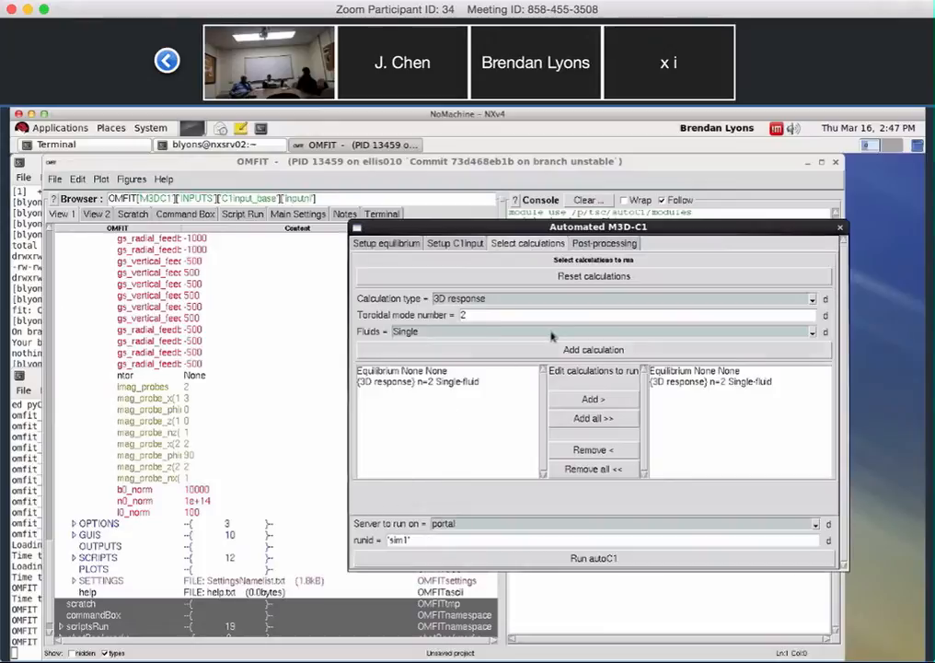
double_click(490, 314)
key(BackSpace)
text(3)
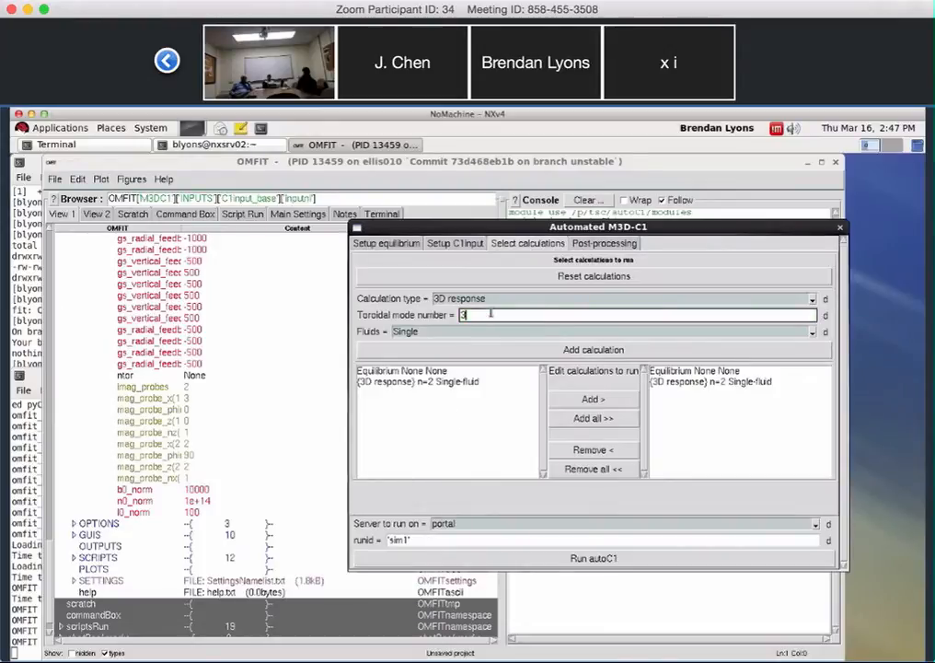
click(590, 355)
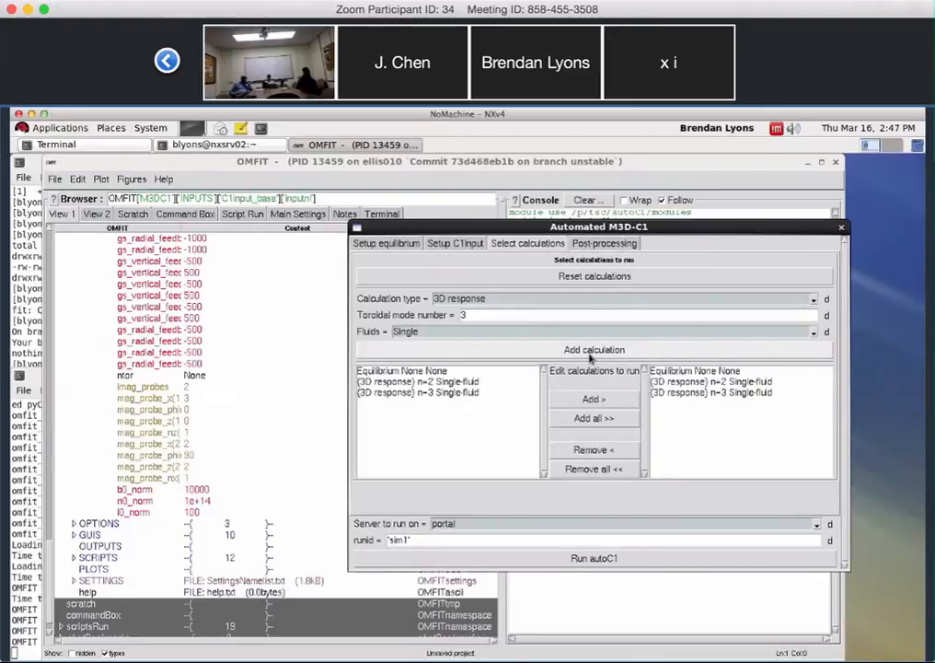
click(760, 397)
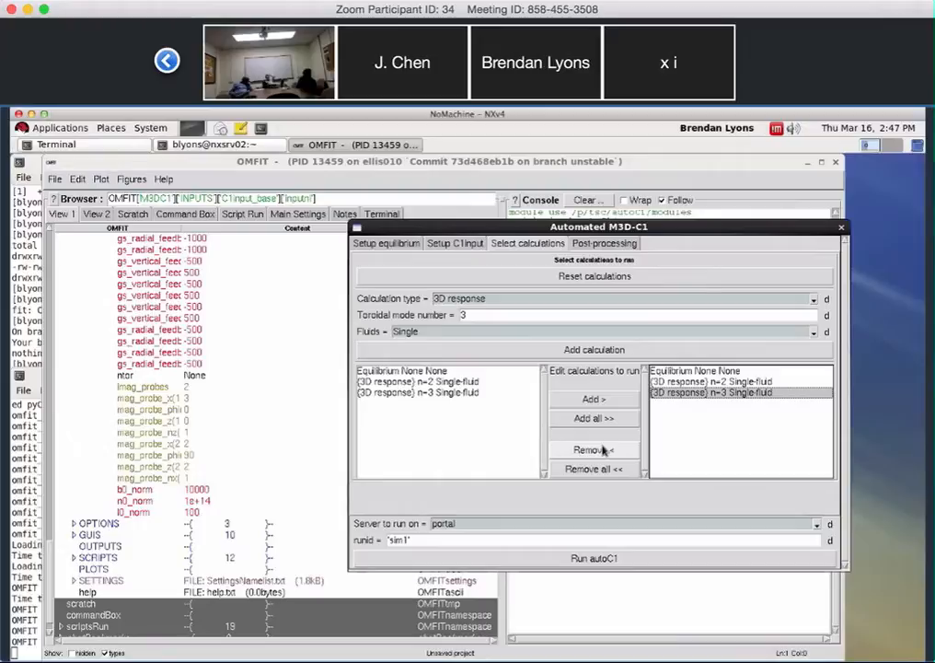
double_click(741, 393)
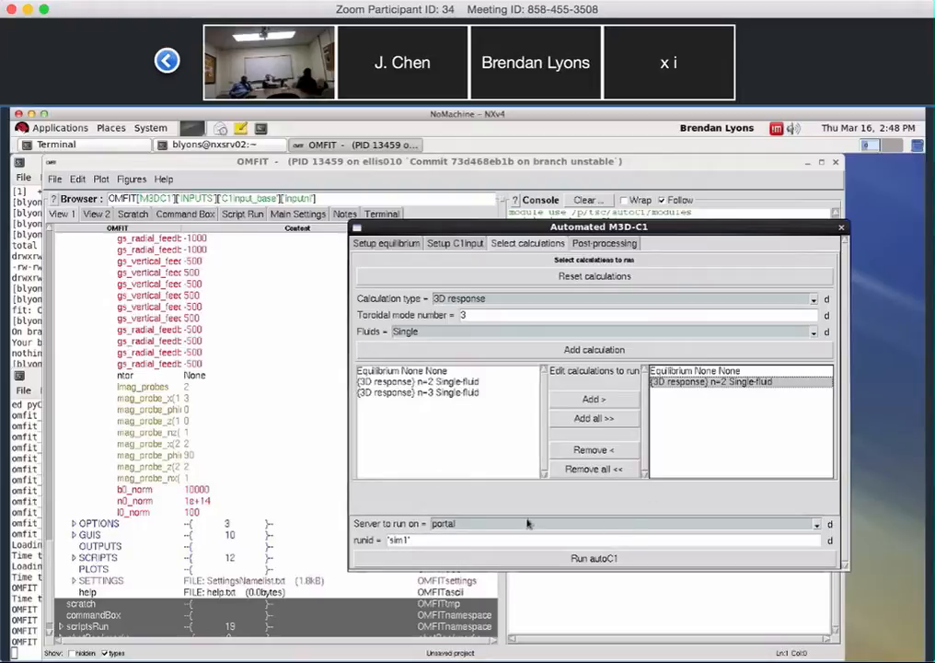
Set the runid of the automated M3D-C1 run to 'live'
click(405, 539)
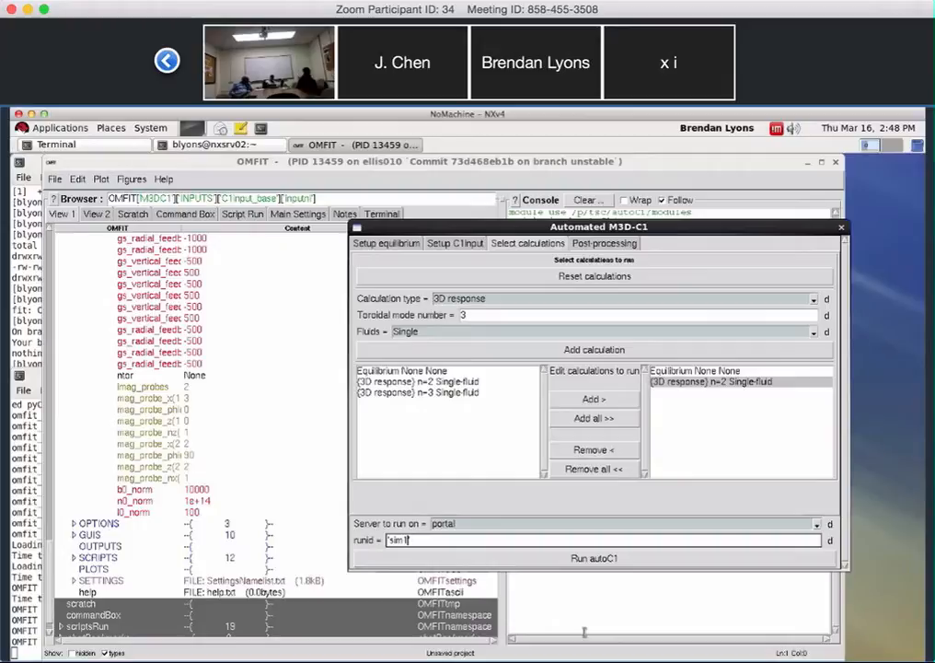
key(BackSpace)
key(BackSpace)
key(BackSpace)
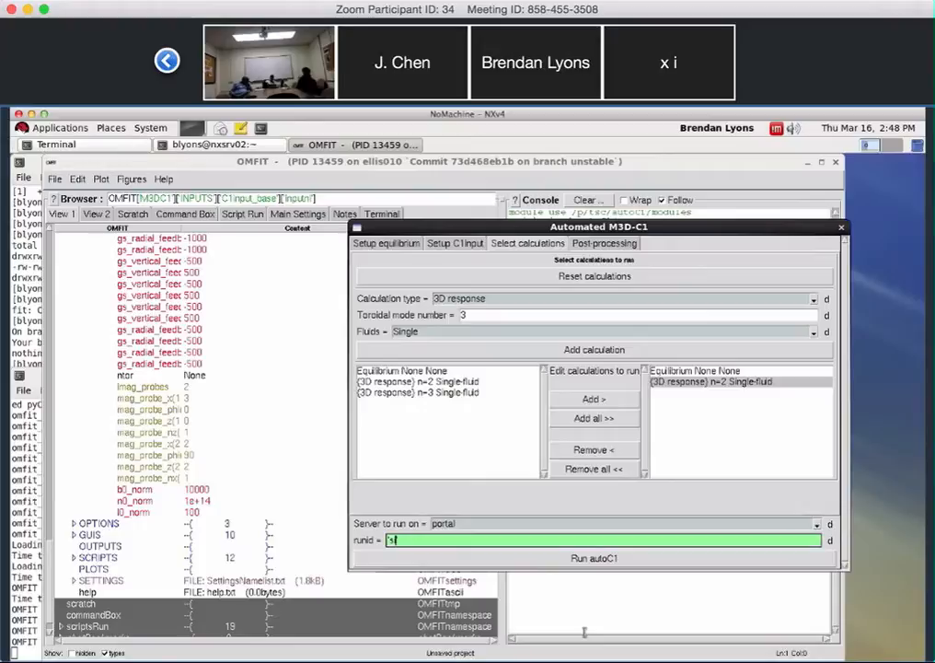
key(BackSpace)
text(tutorial)
key(BackSpace)
key(BackSpace)
key(BackSpace)
key(BackSpace)
key(BackSpace)
key(BackSpace)
key(BackSpace)
key(BackSpace)
text(five)
key(Return)
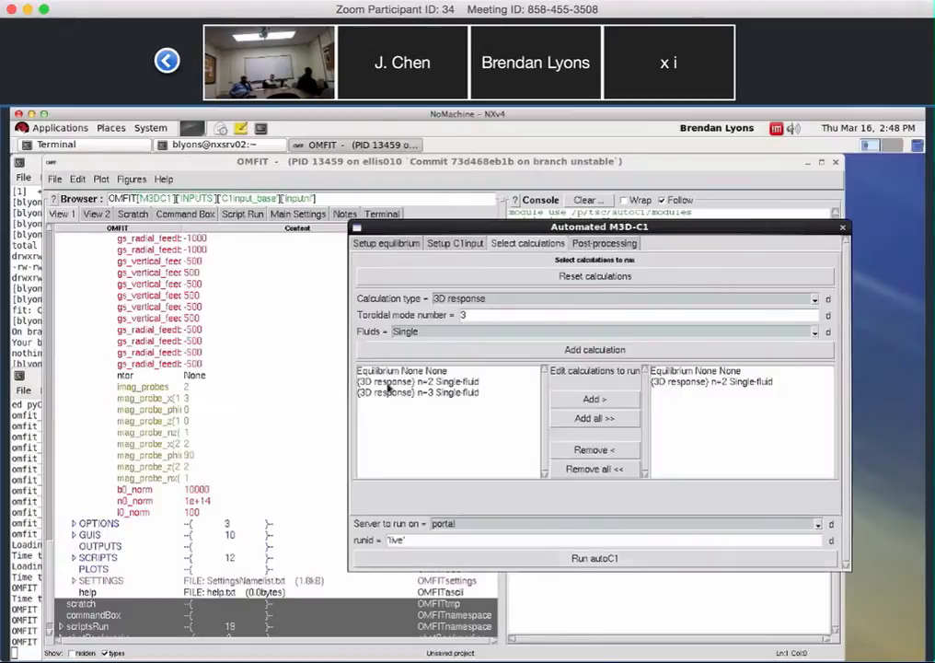
Print the workDir value from the M3DC1 REMOTE_SETUP settings to the console and close the Automated M3D-C1 window
scroll(138, 391, up, 15)
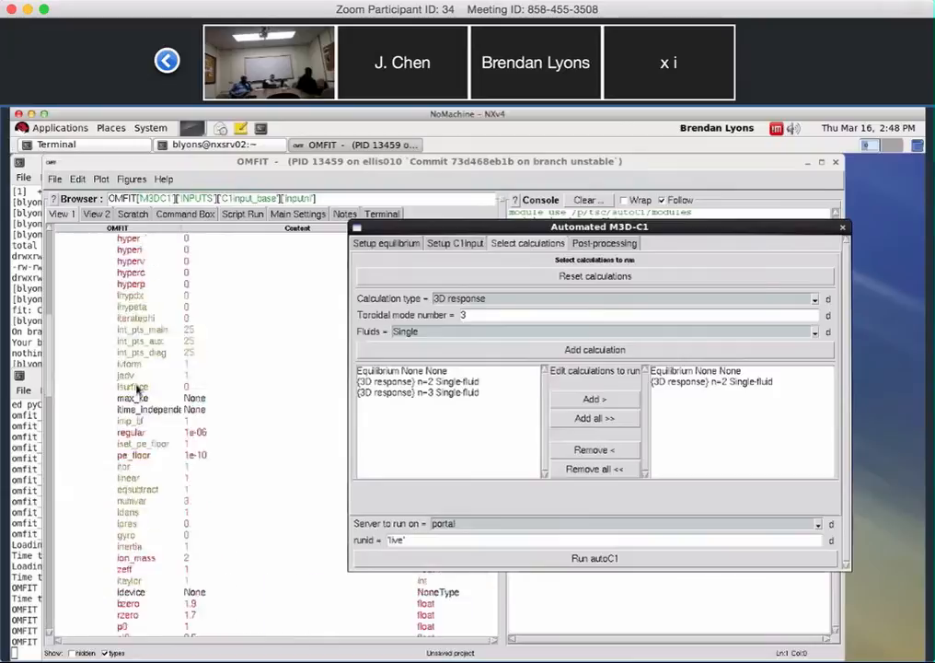
click(87, 388)
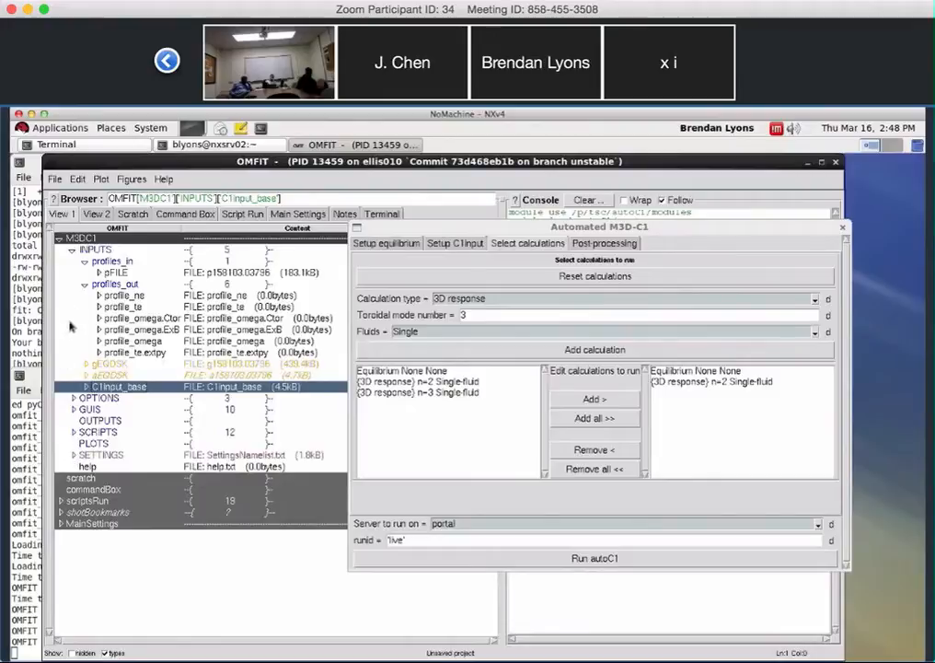
click(73, 455)
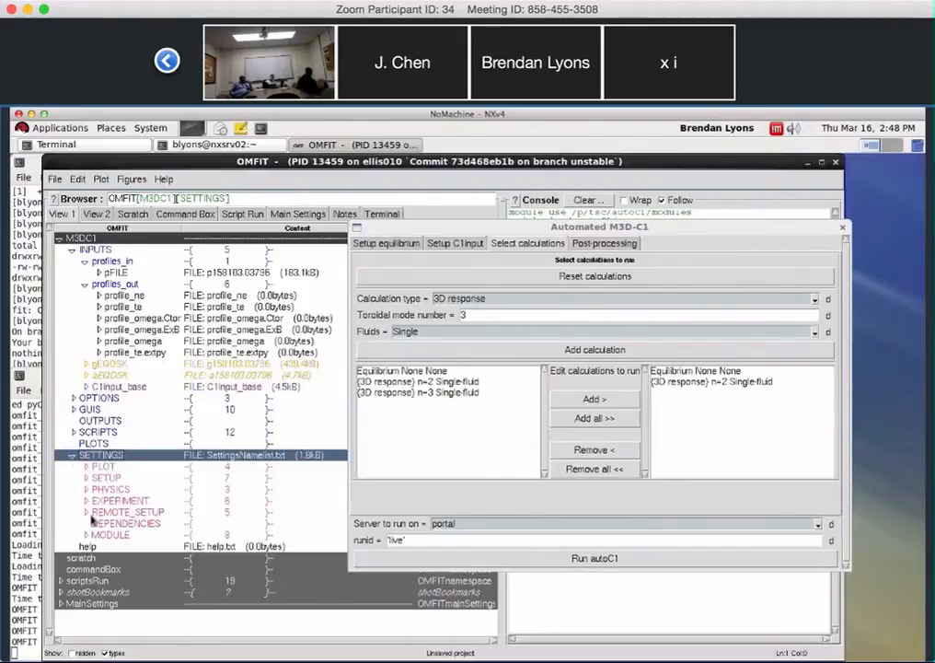
click(85, 512)
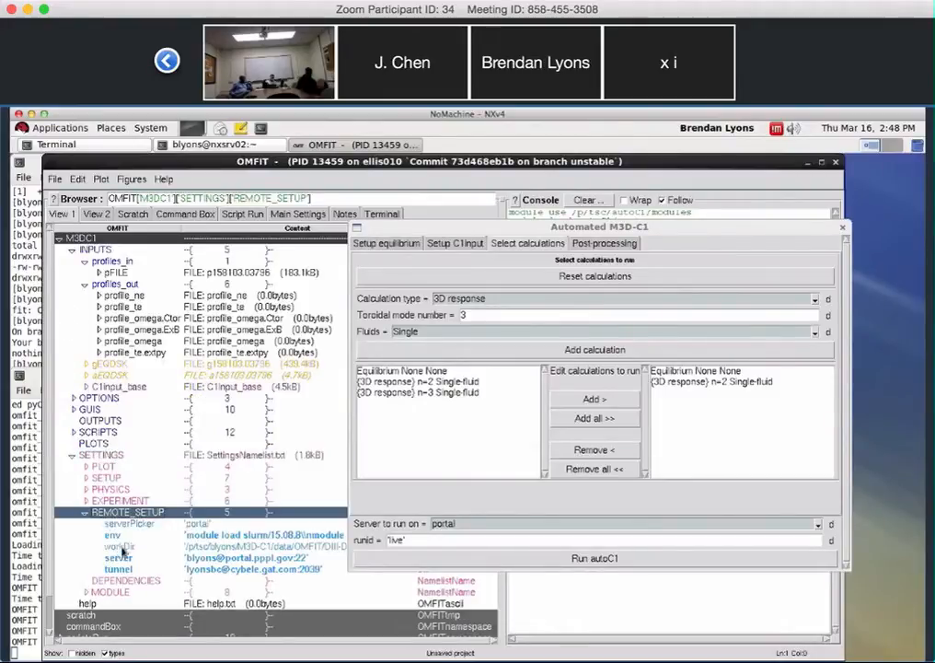
click(117, 546)
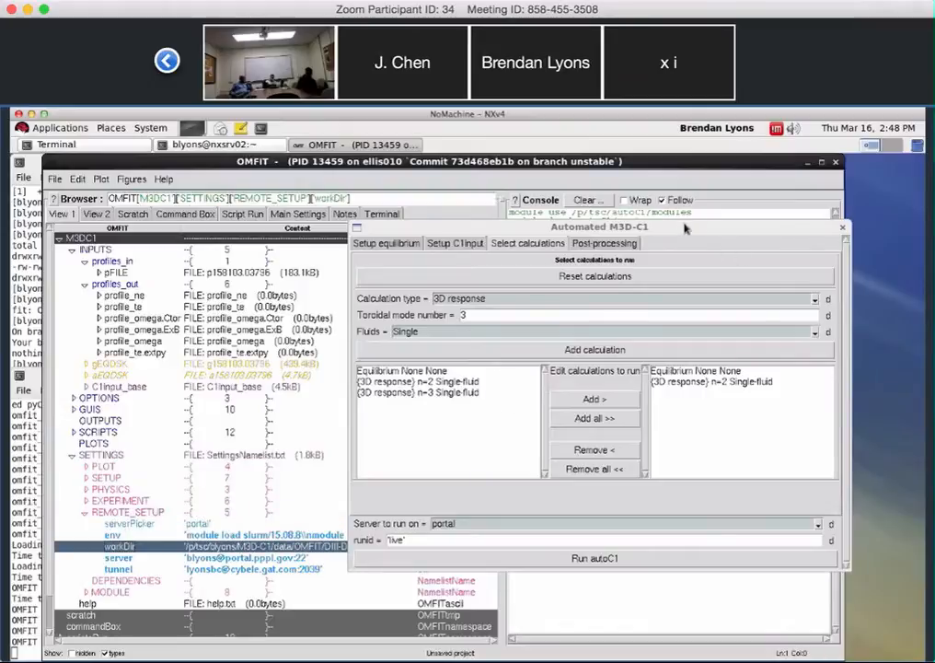
drag(713, 226, 703, 299)
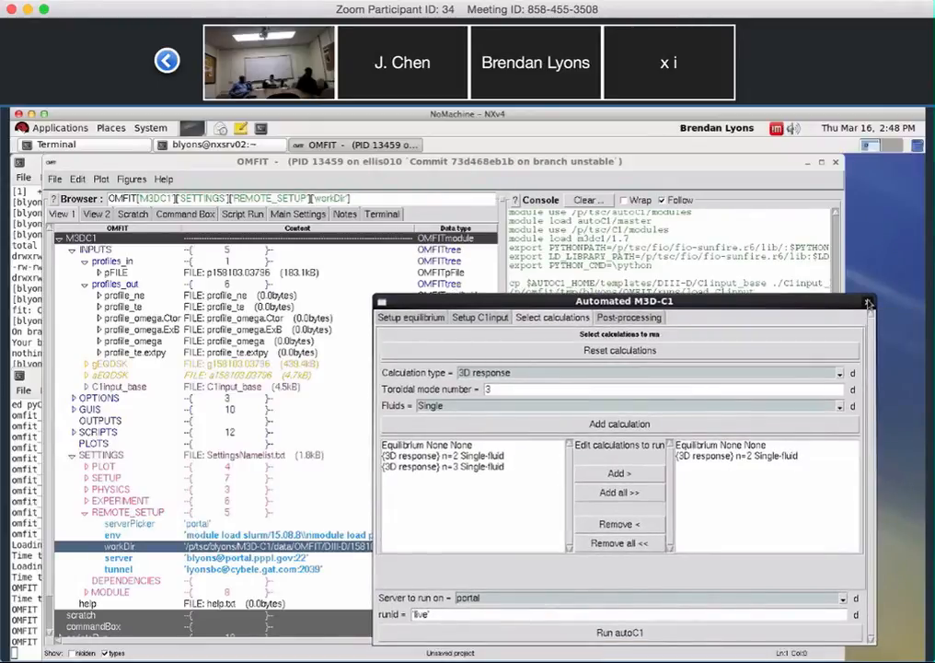
click(868, 303)
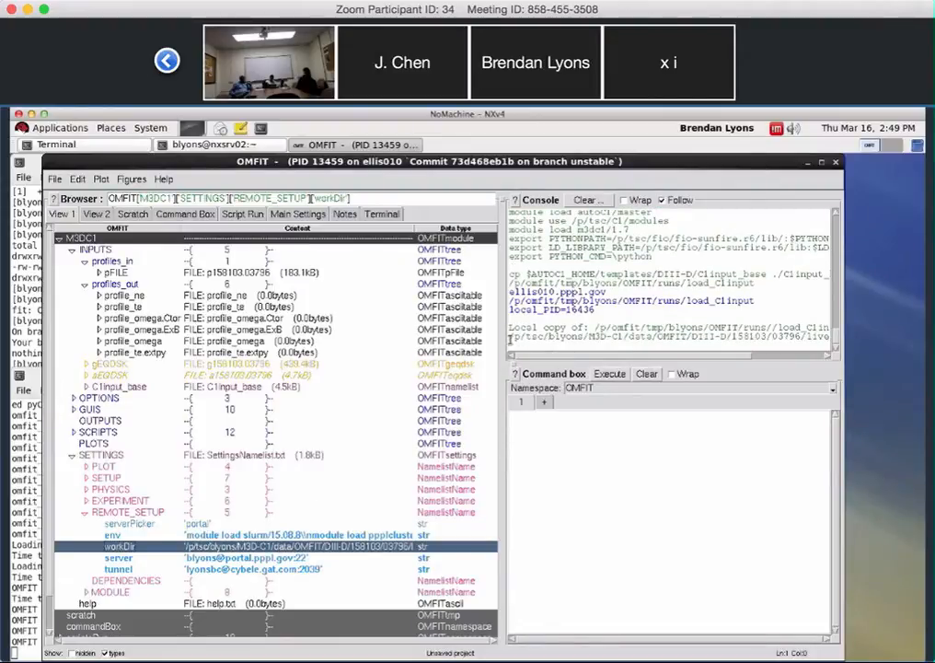
Examine each part of the working directory path in the console, comparing the shot and time folders with the gEQDSK file name
drag(509, 336, 536, 337)
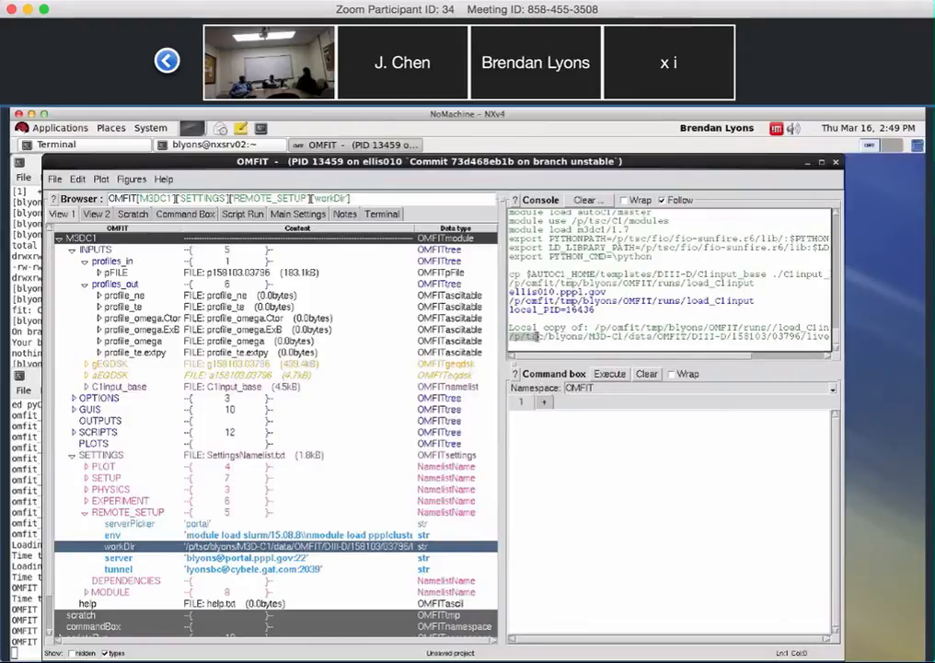
click(546, 337)
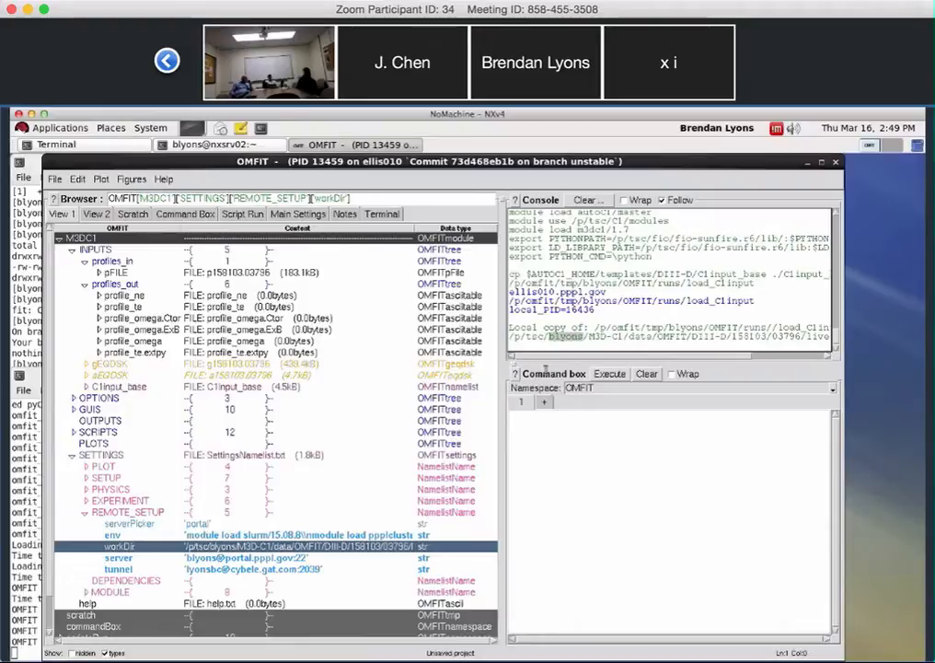
click(610, 336)
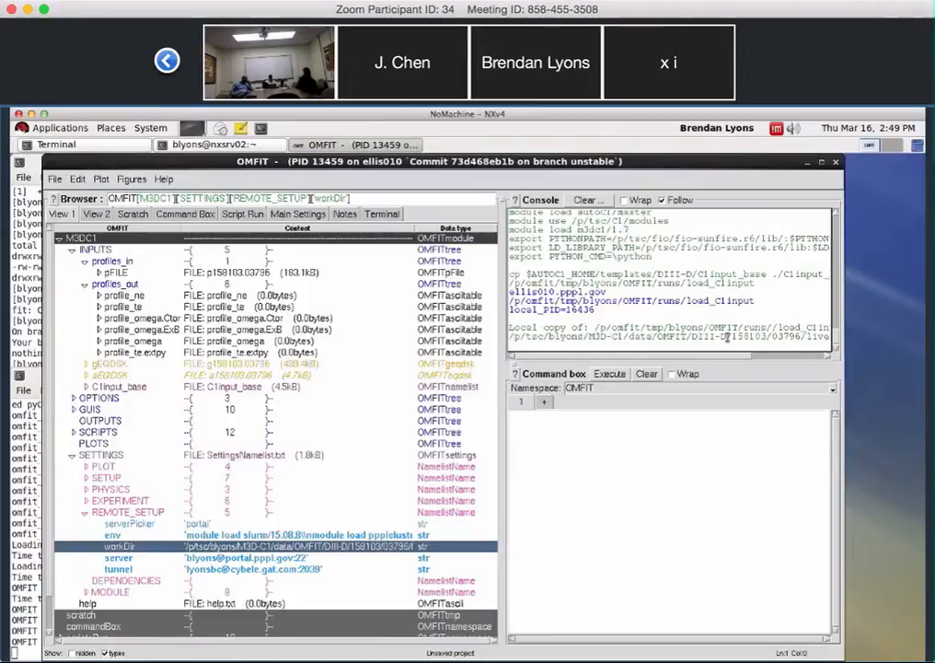
double_click(671, 337)
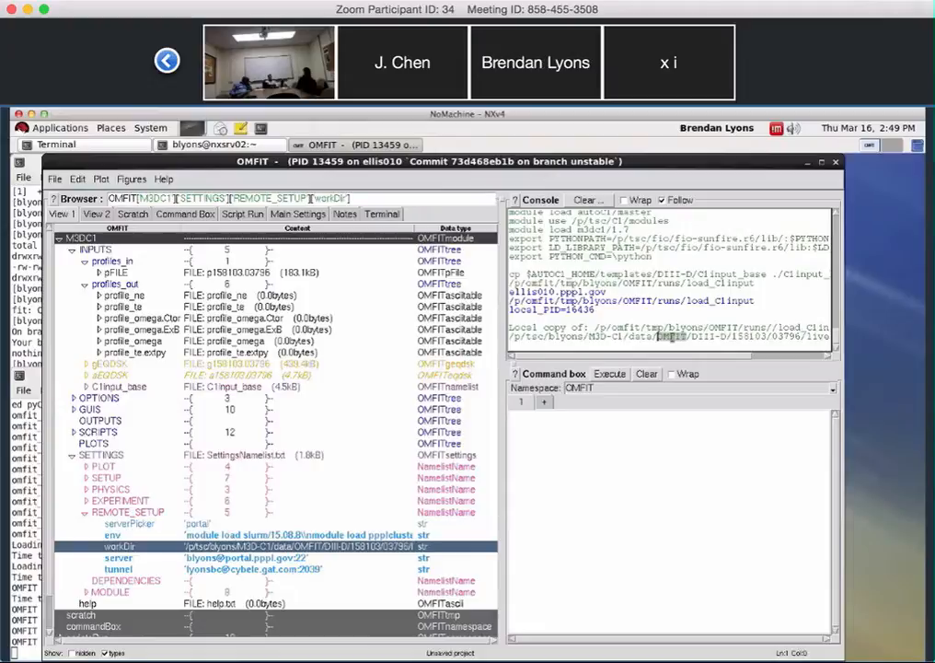
click(705, 338)
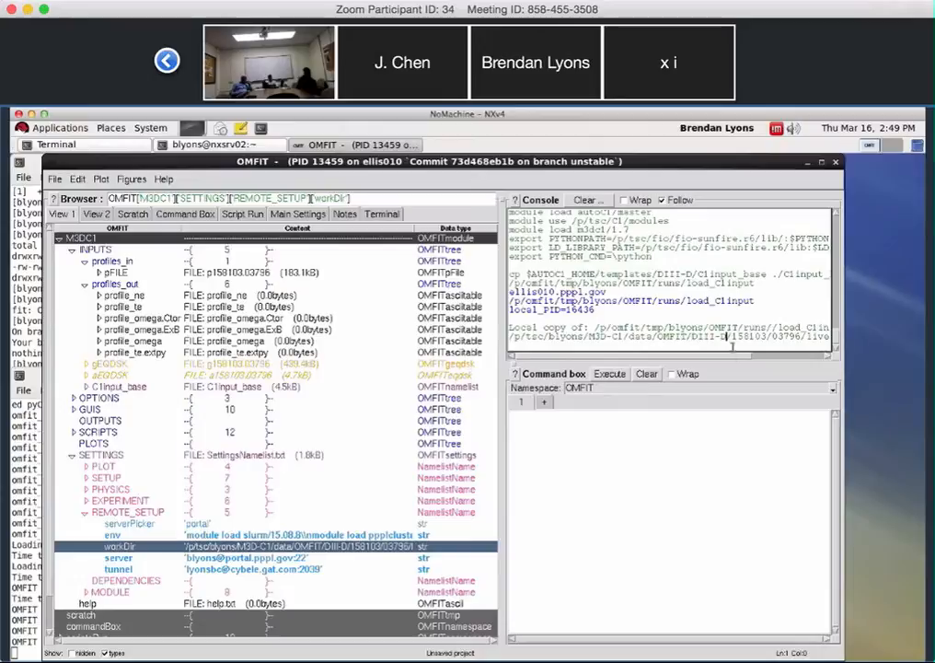
drag(749, 356, 772, 355)
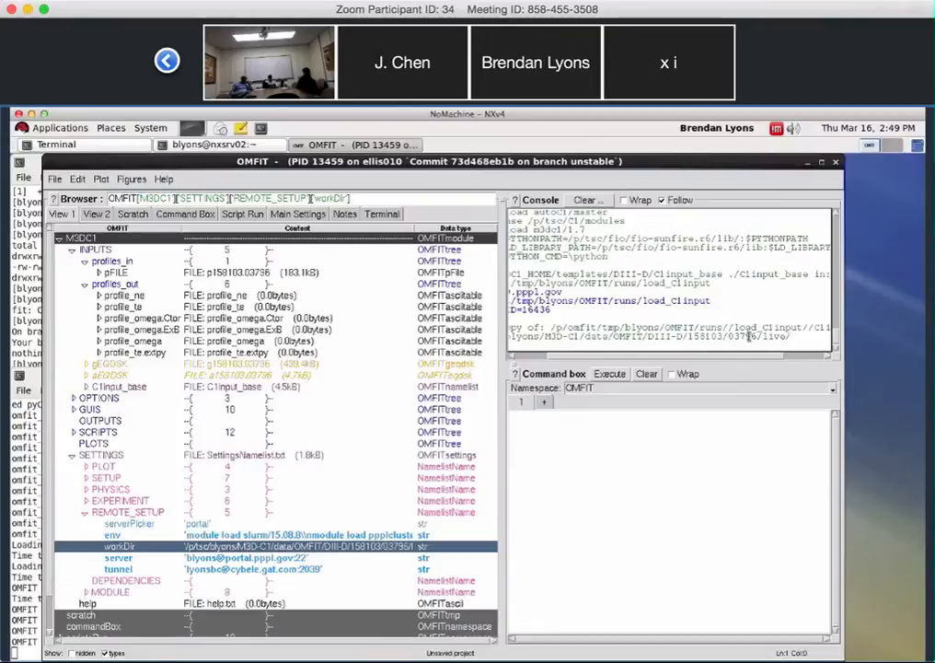
double_click(748, 337)
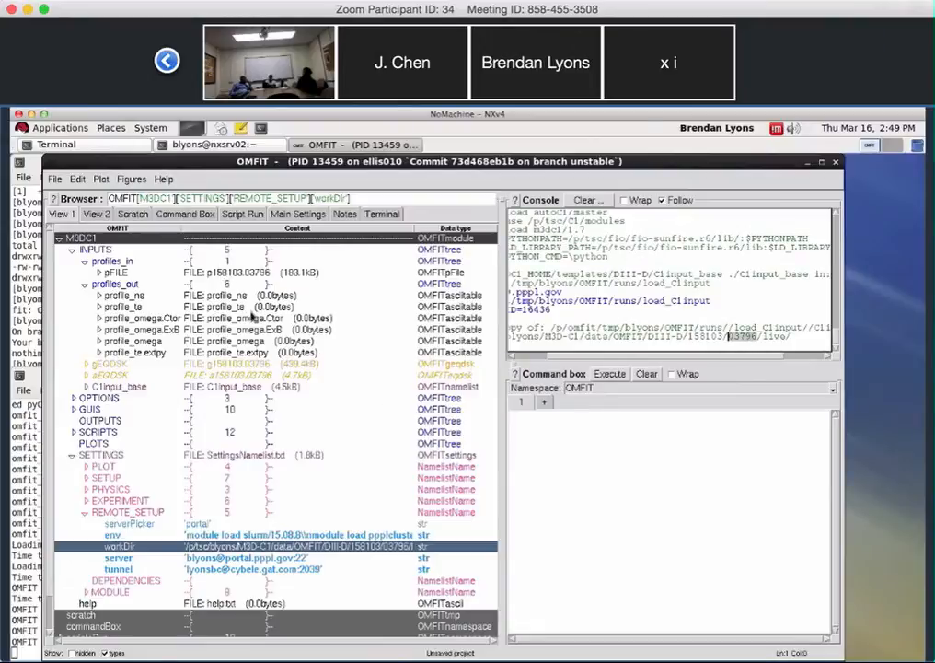
click(189, 364)
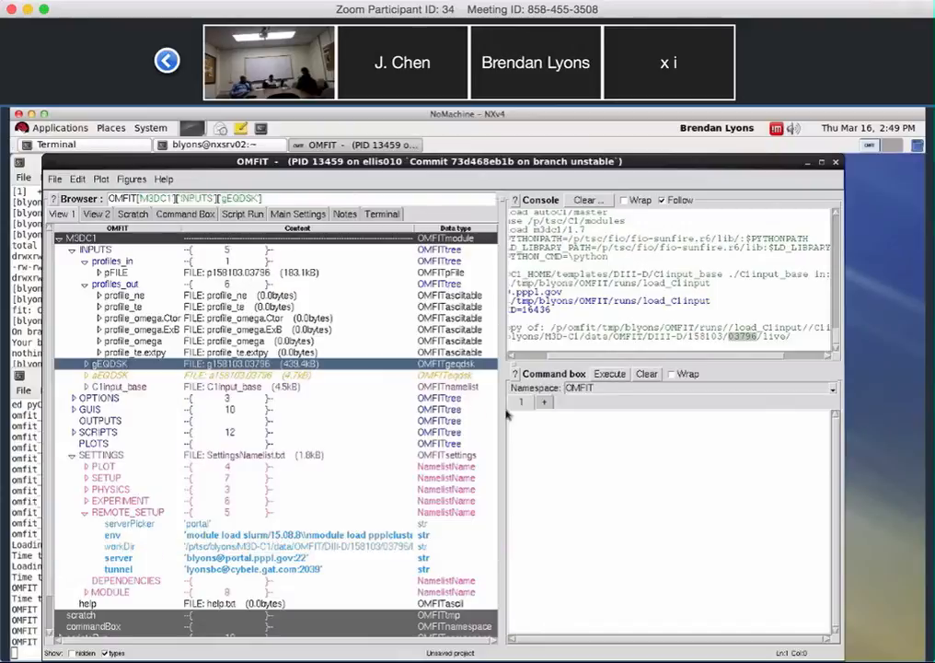
double_click(773, 336)
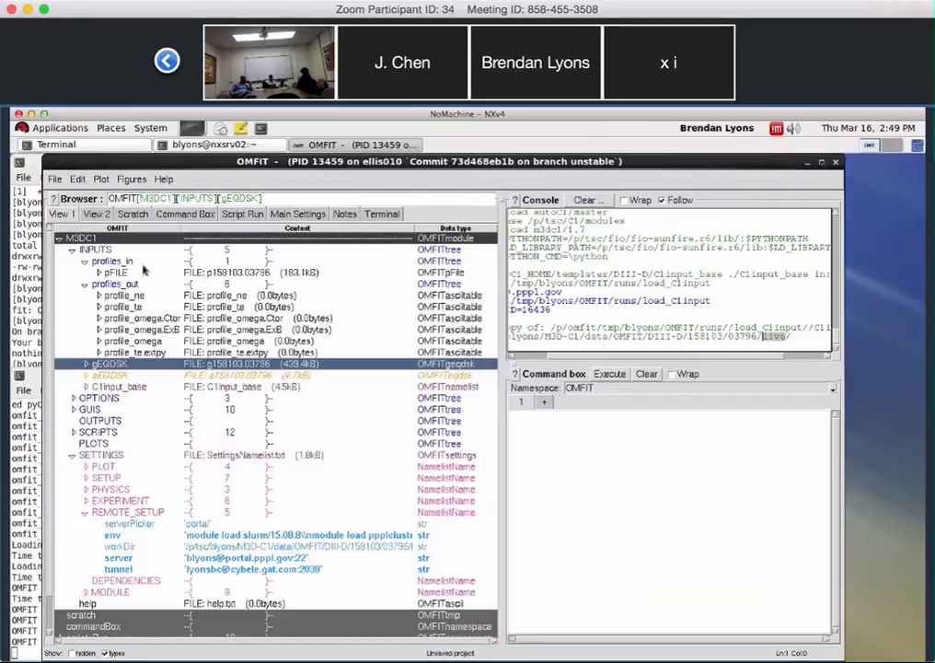
Set the server of the automated M3D-C1 run to iris, and print the workDir setting to the console
click(76, 237)
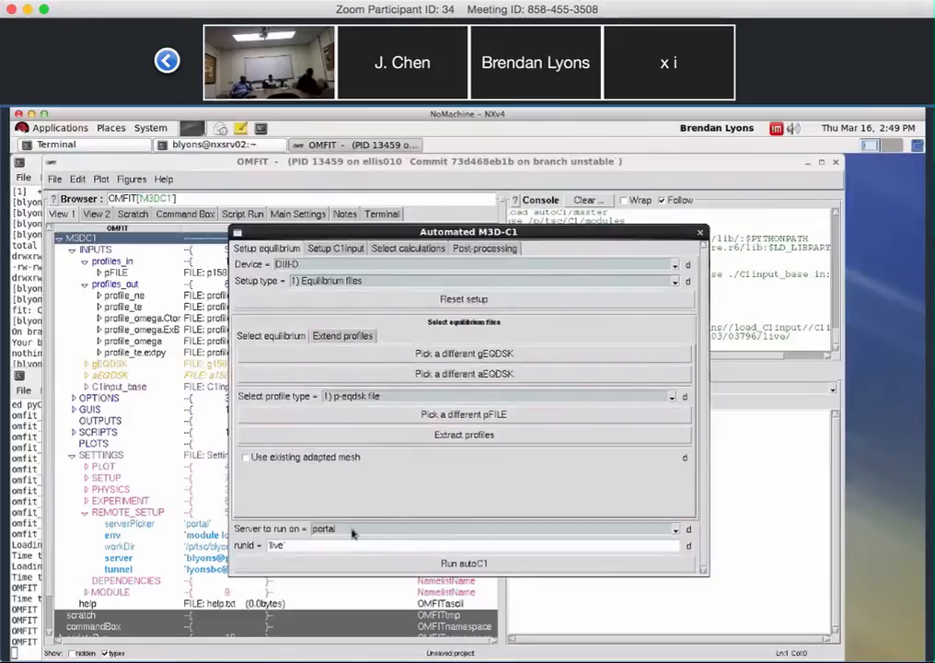
click(353, 529)
click(346, 542)
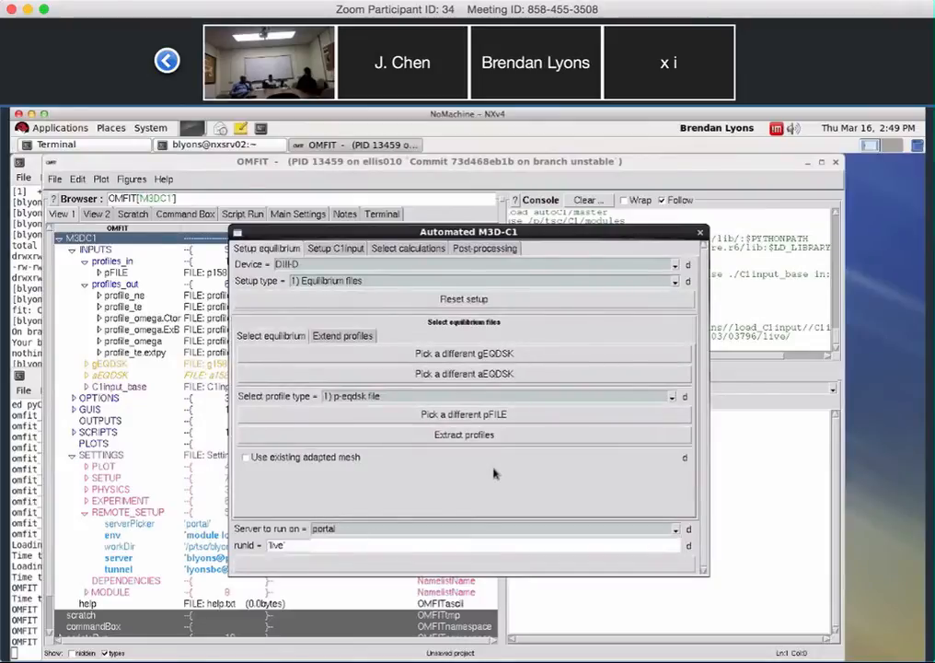
click(121, 547)
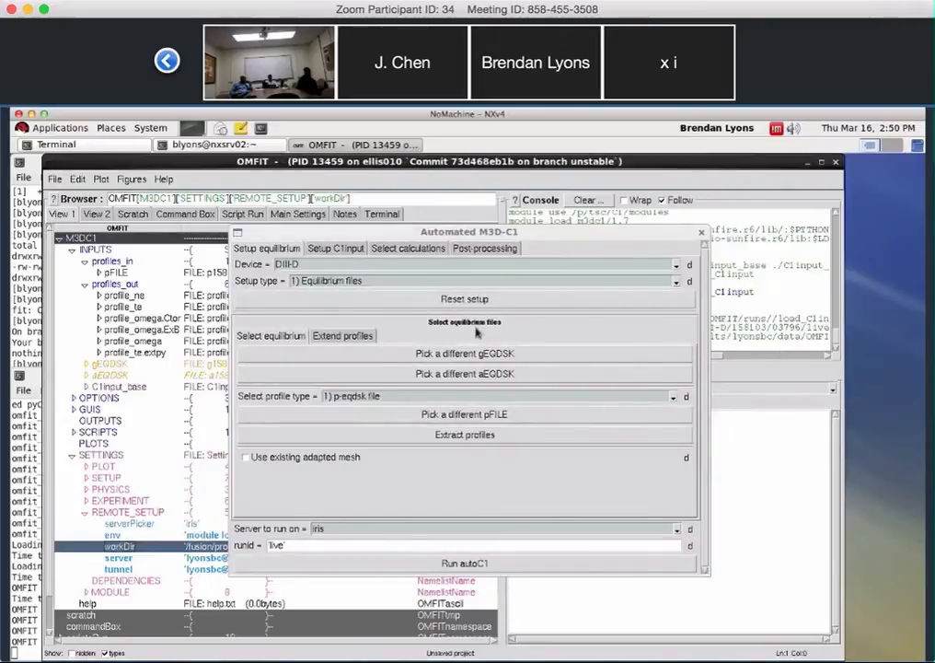
click(701, 233)
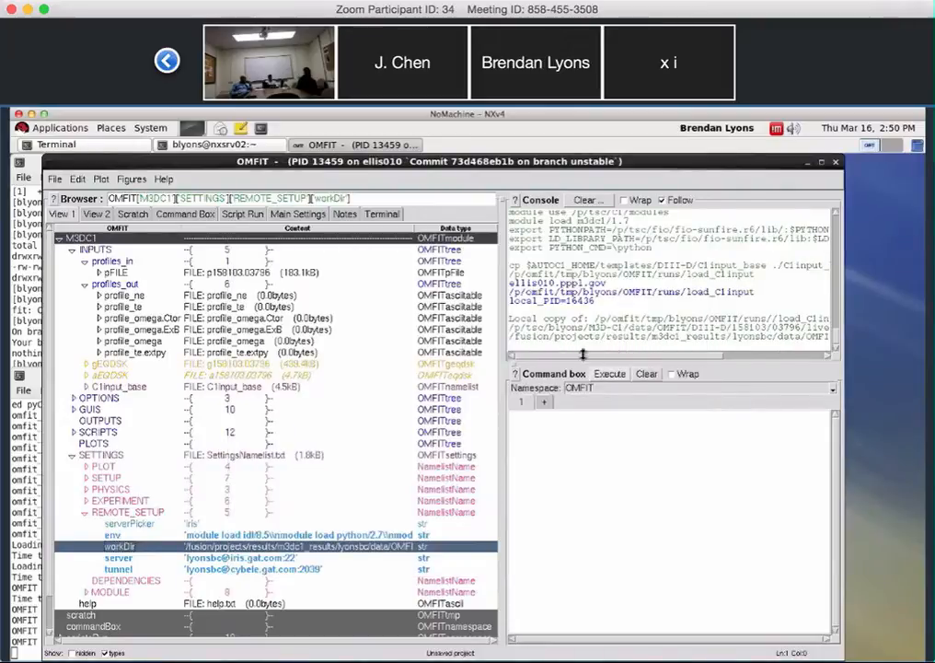
Examine the iris working directory path in the console, from the user folder through to the runid folder
drag(578, 357, 615, 351)
double_click(692, 337)
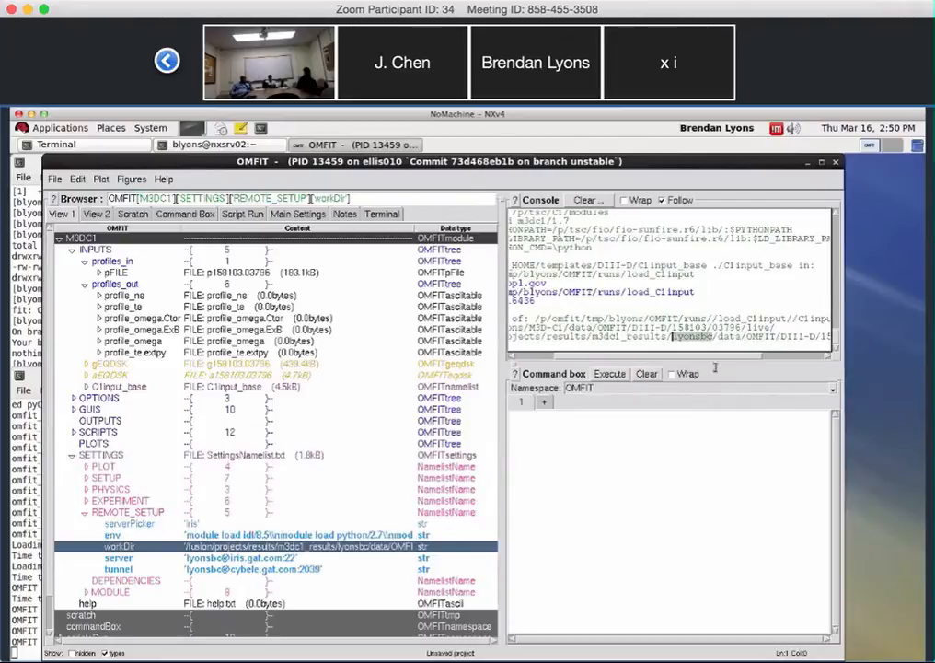
scroll(727, 357, right, 5)
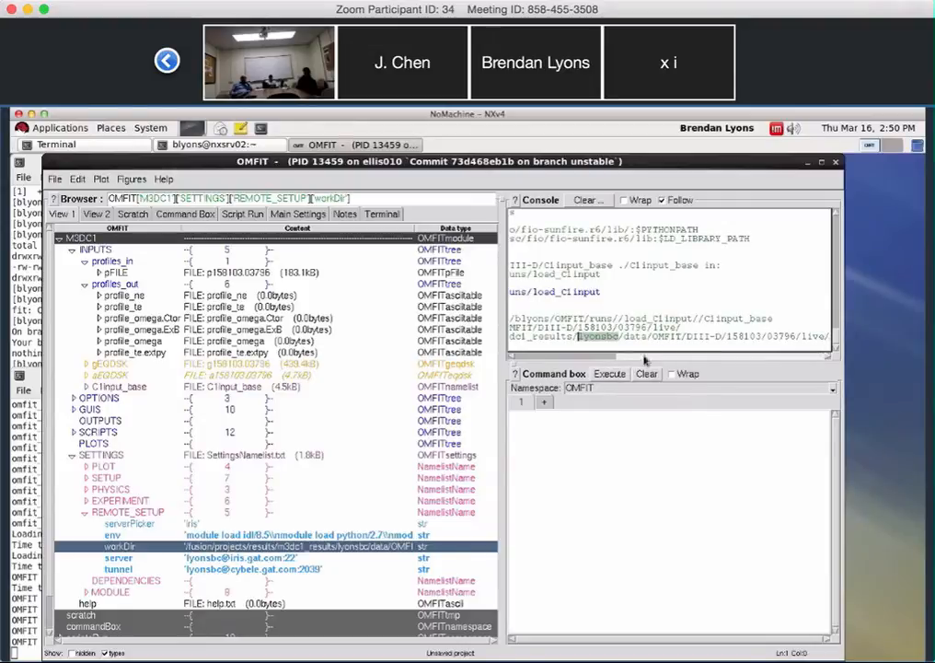
drag(645, 357, 529, 357)
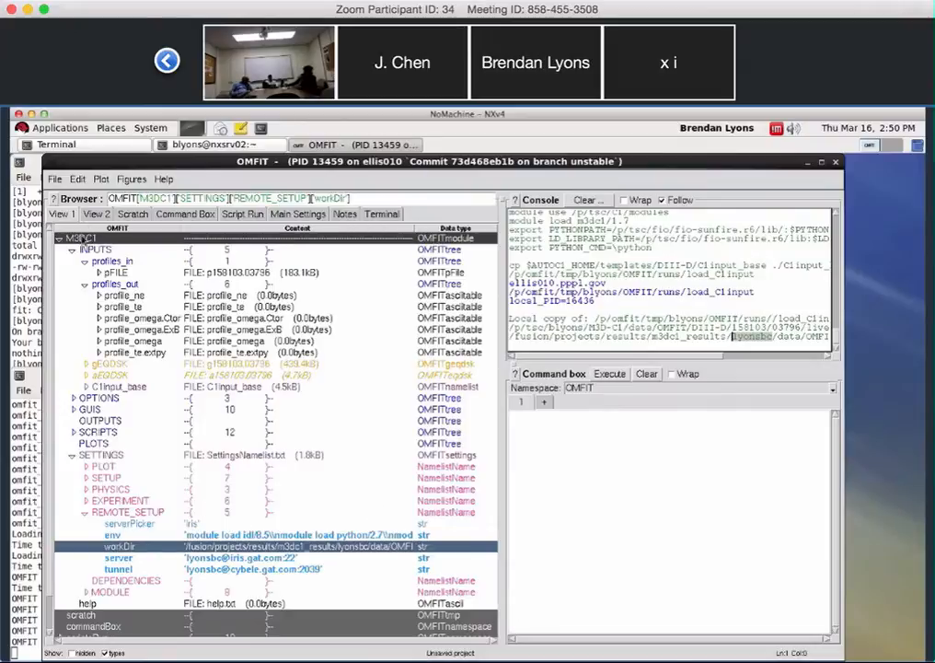
Run autoC1 on the portal server with runid 'live', and check for the submitted jobs at the end of the Sview job list
click(92, 238)
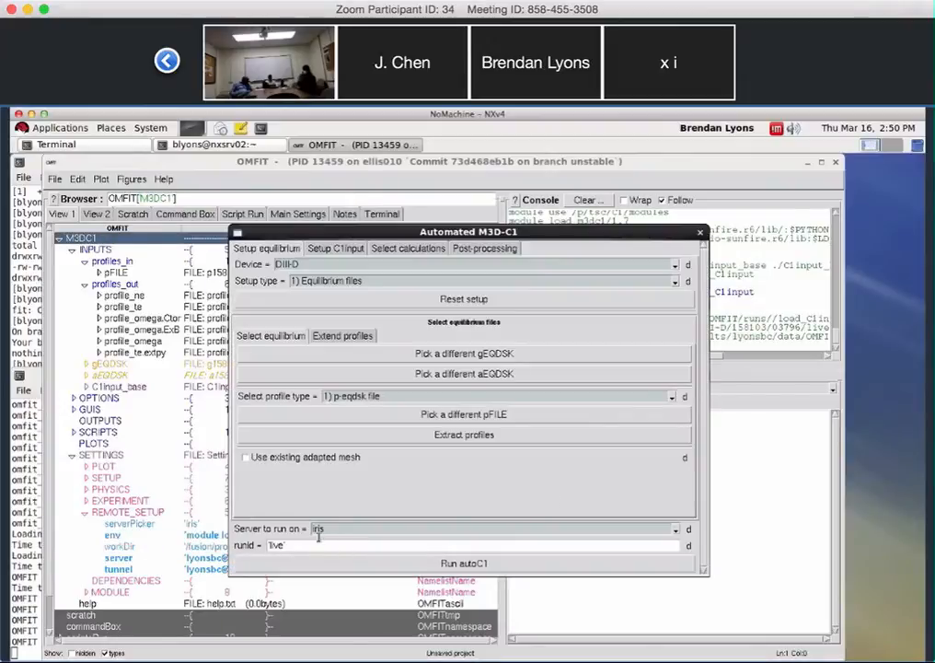
click(330, 530)
click(326, 542)
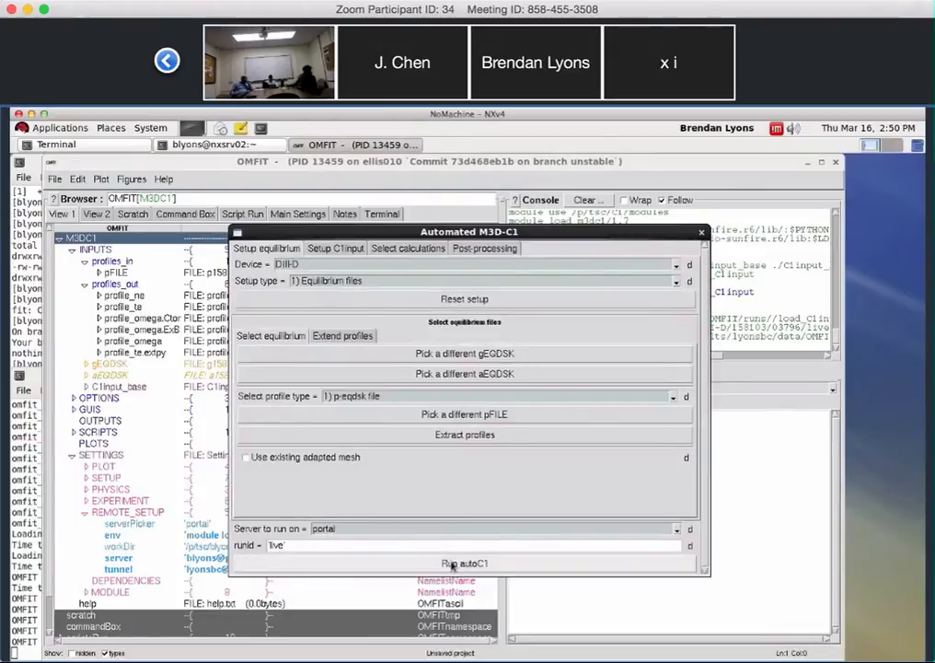
click(452, 564)
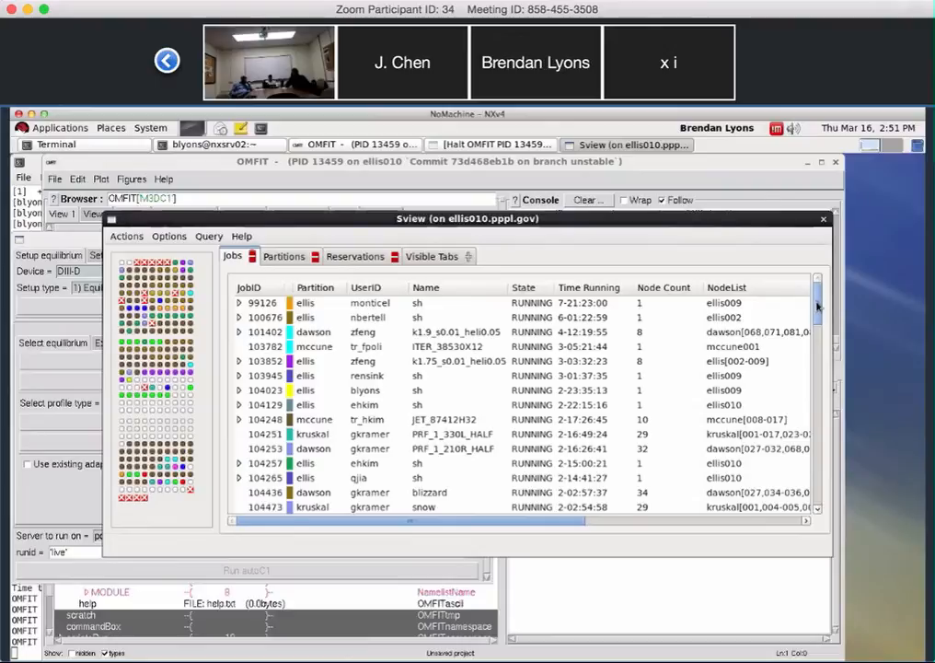
drag(817, 302, 819, 512)
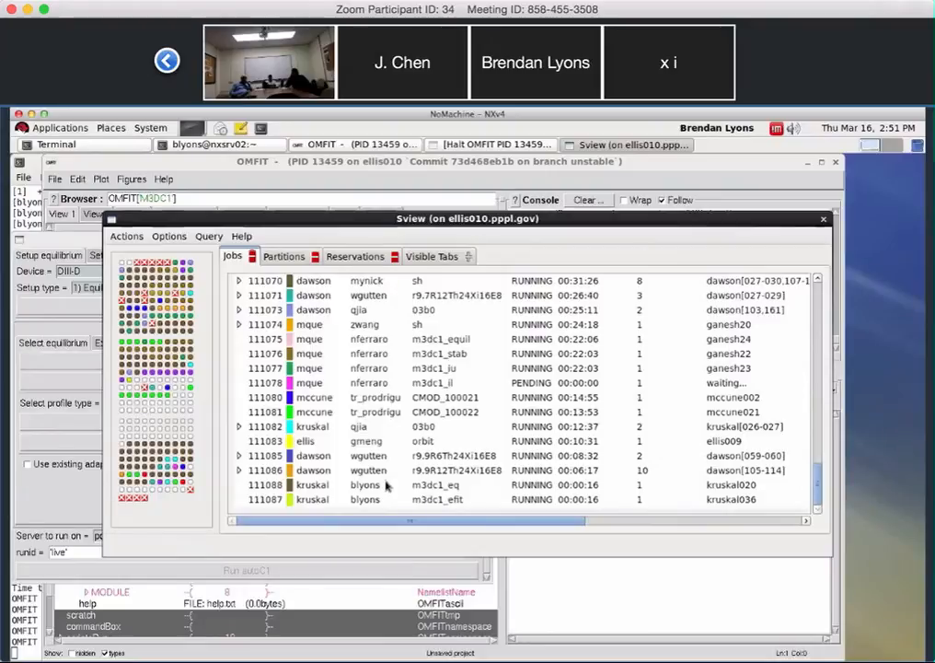
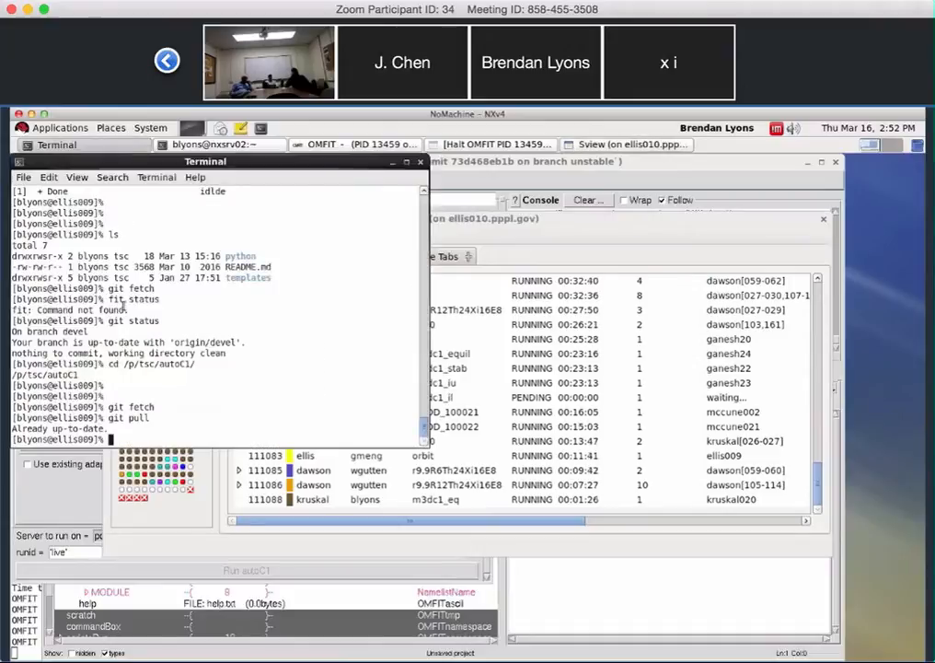
In the terminal, change to $WORK/data/OMFIT/DIII-D/158103/03796/live and list its files
text(pwd)
key(Return)
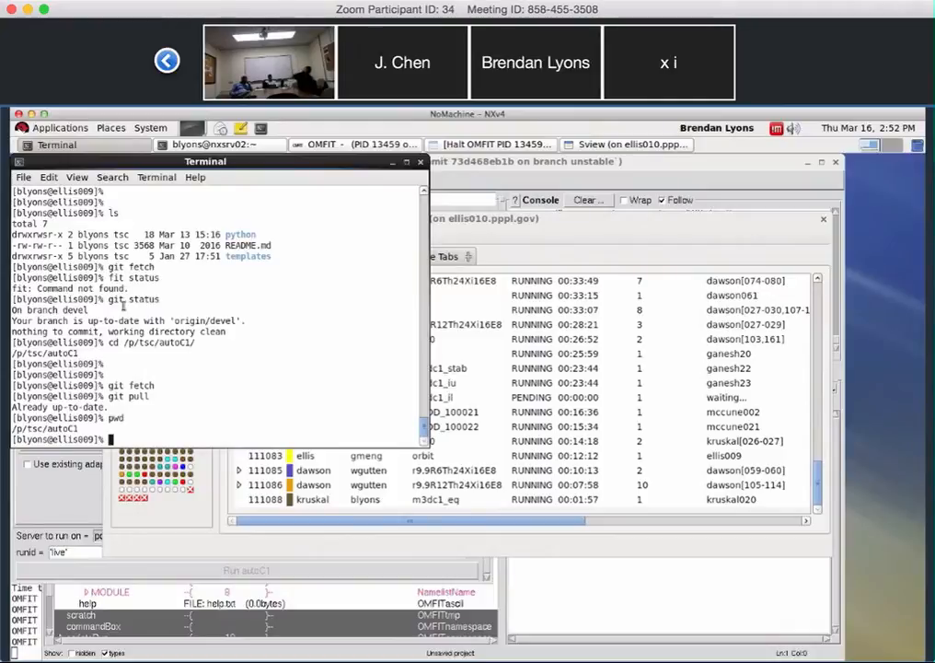
text(cd $WORK/data/OMFIT/)
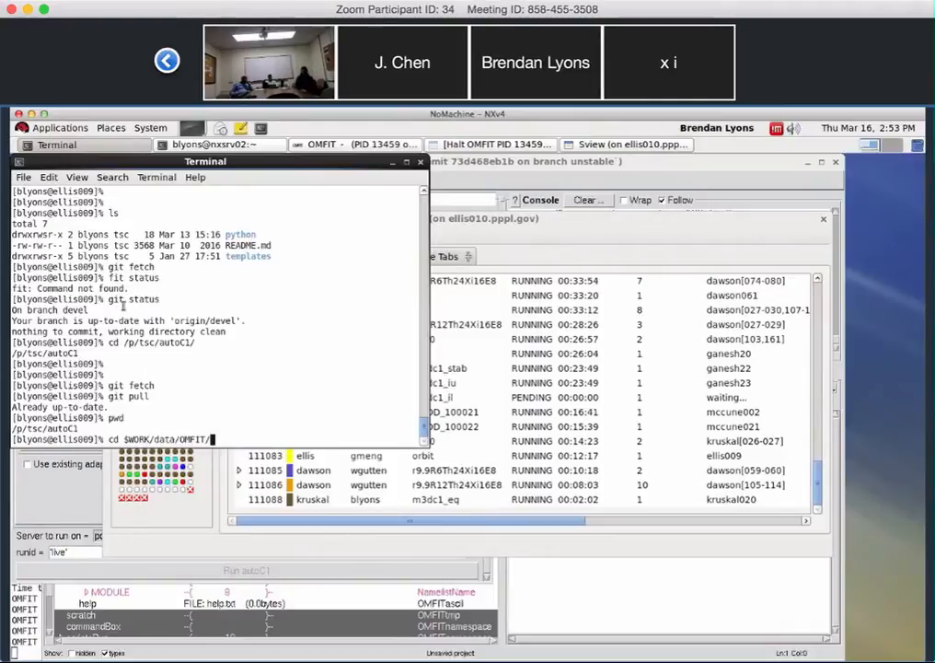
text(DIII-D/158103/)
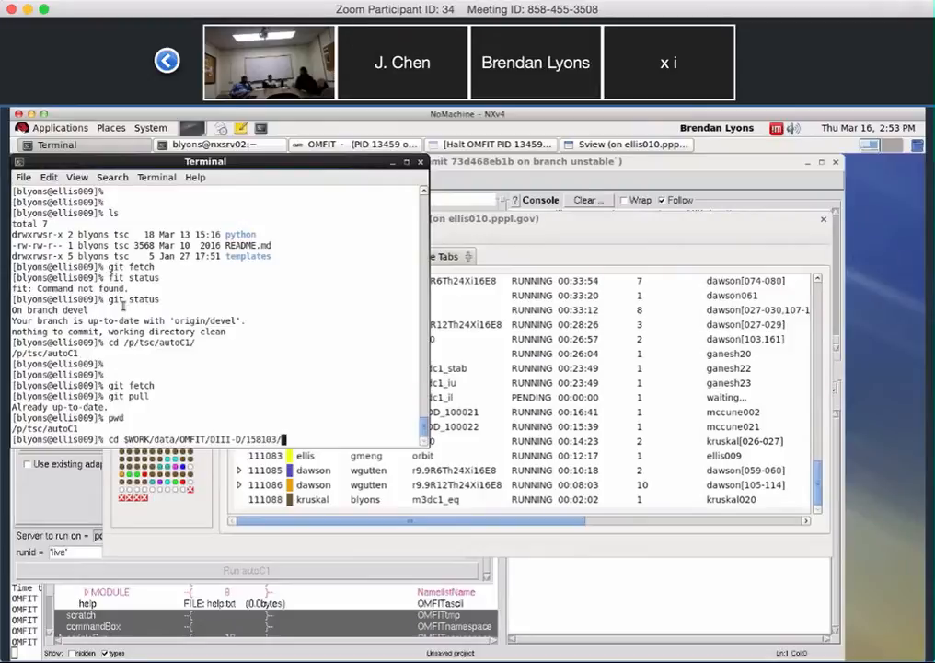
text(03796/tutorial/)
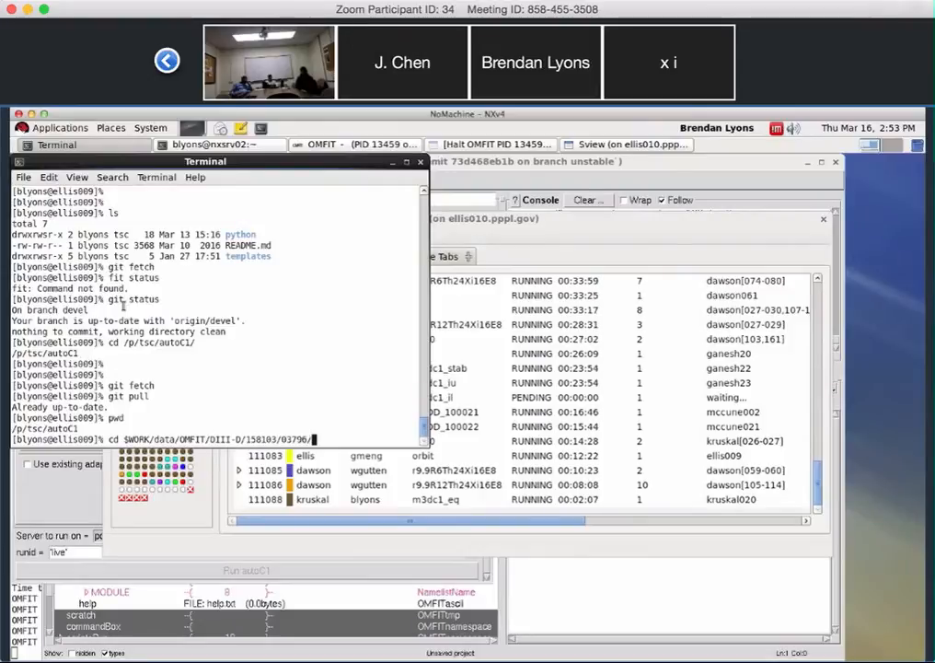
key(BackSpace)
key(BackSpace)
key(BackSpace)
key(BackSpace)
key(BackSpace)
key(BackSpace)
key(BackSpace)
key(BackSpace)
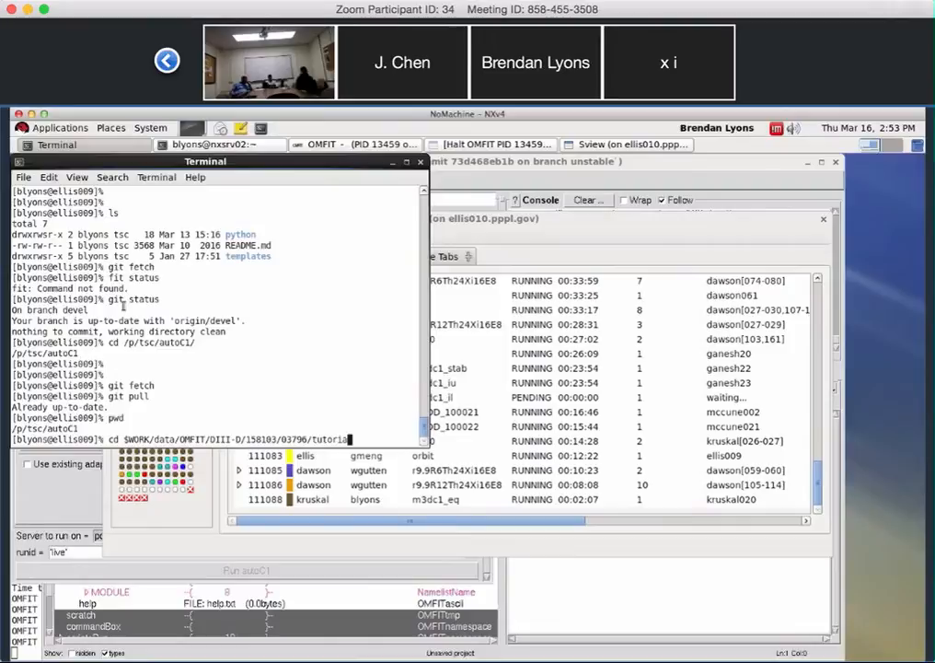
key(BackSpace)
text(live)
key(Return)
text(ls)
key(Return)
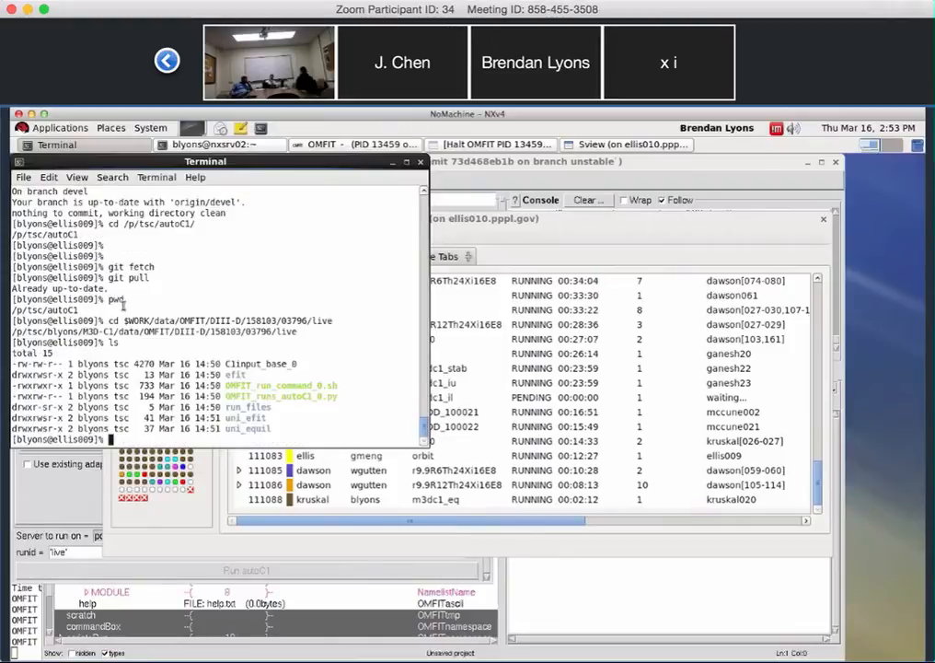
Change to the sibling tutorial run directory and list its files
text(cd ../tu)
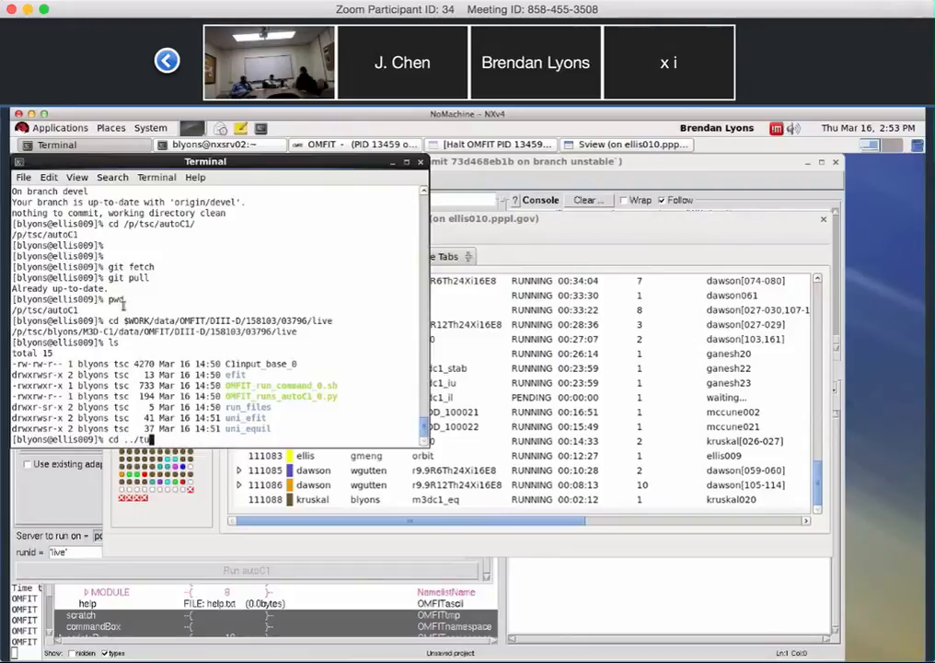
key(Tab)
key(Return)
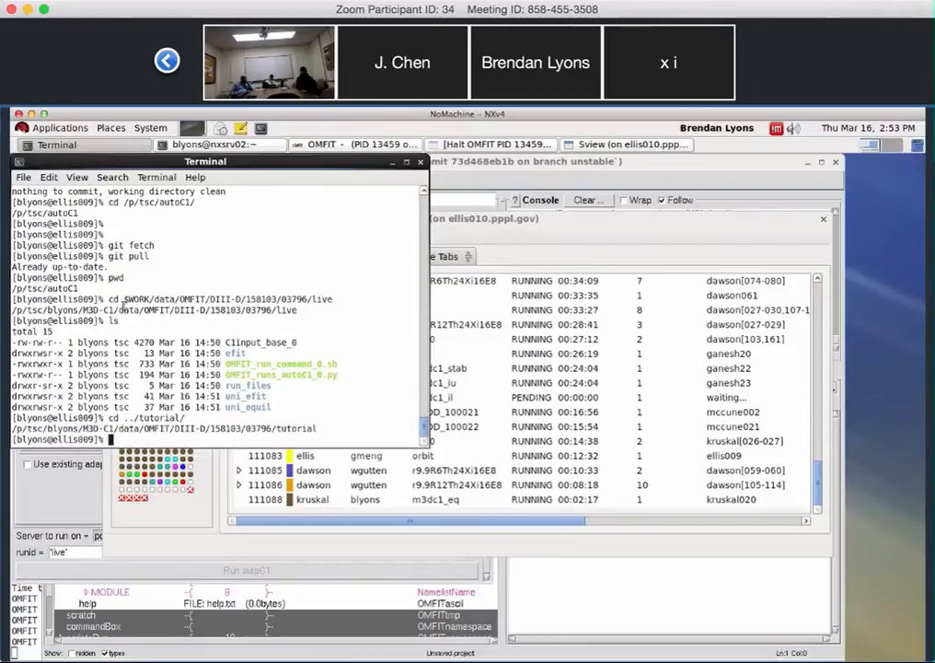
text(ls)
key(Return)
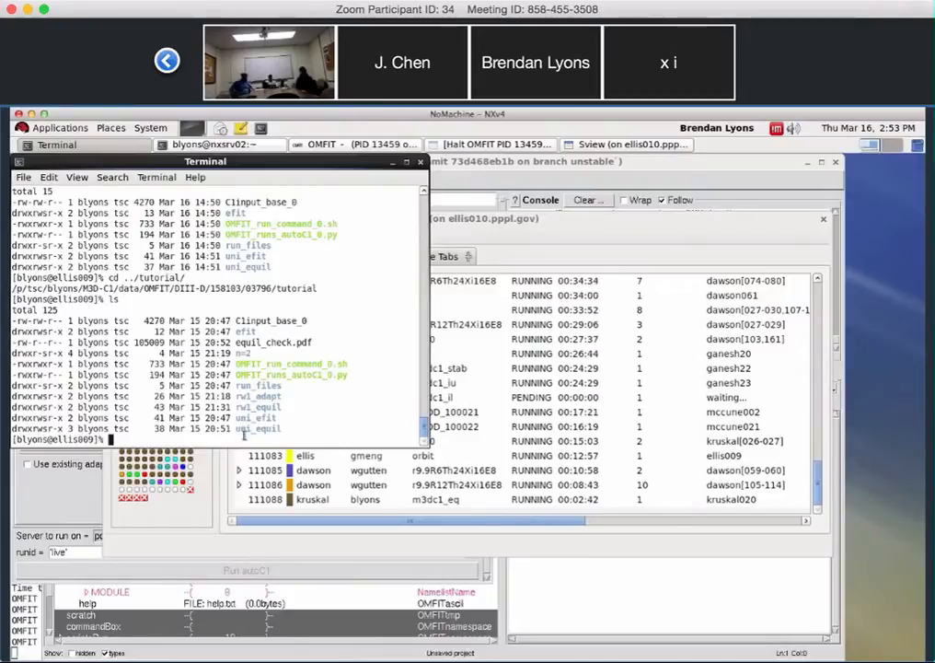
List the contents of the uni_equil folder and of its iter_1 subfolder
double_click(286, 429)
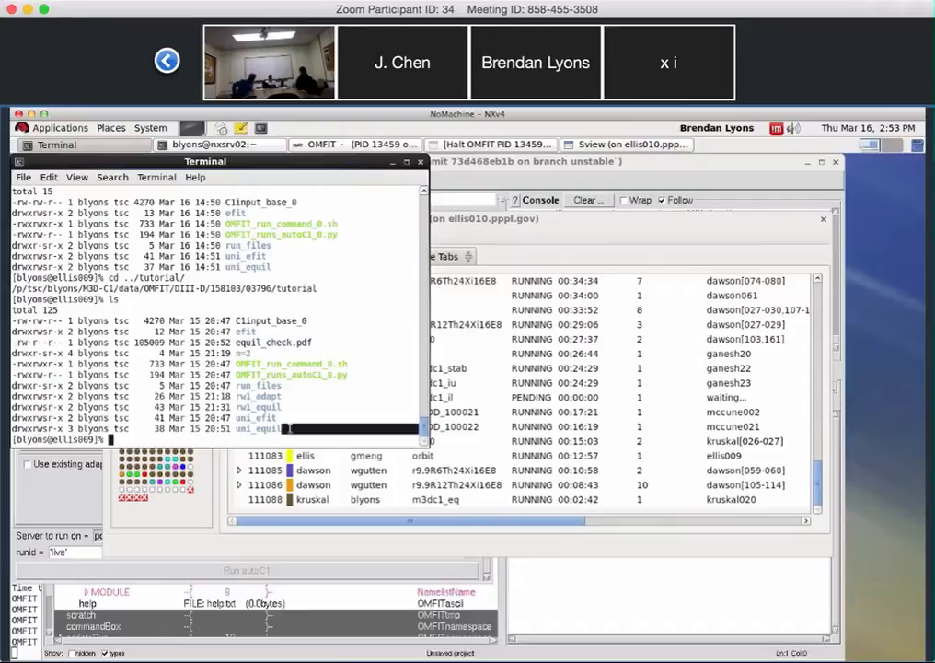
text(ls u)
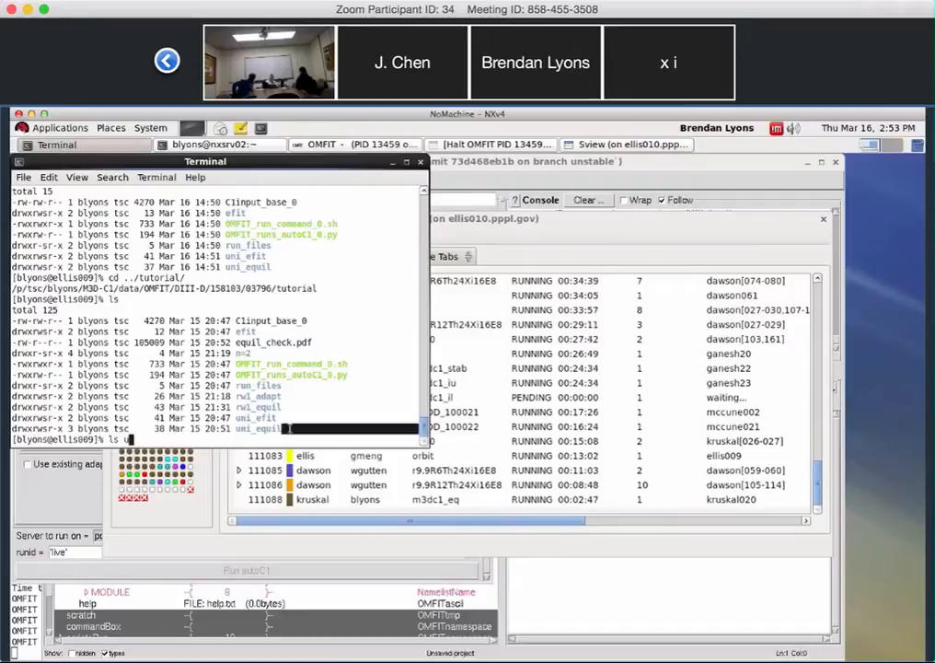
text(ni)
key(Tab)
text(q)
key(Tab)
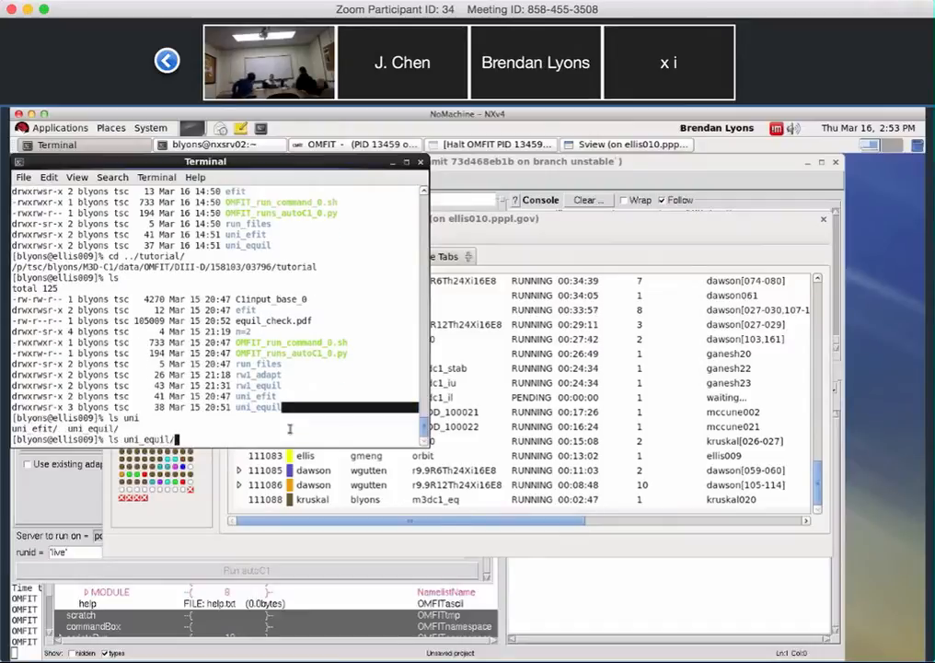
key(Return)
text(ls uni_equil/iter_1/)
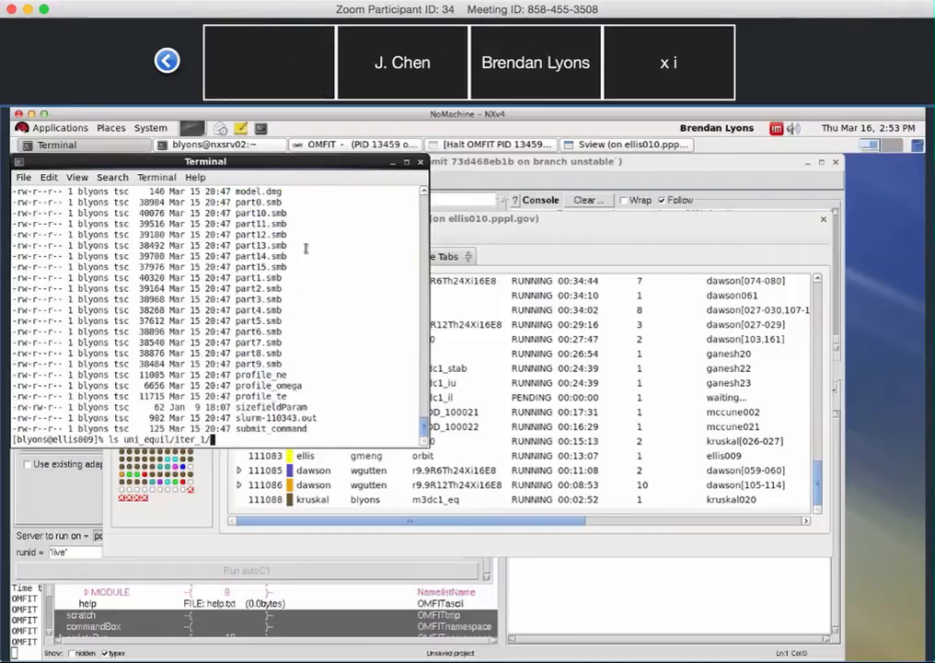
key(Return)
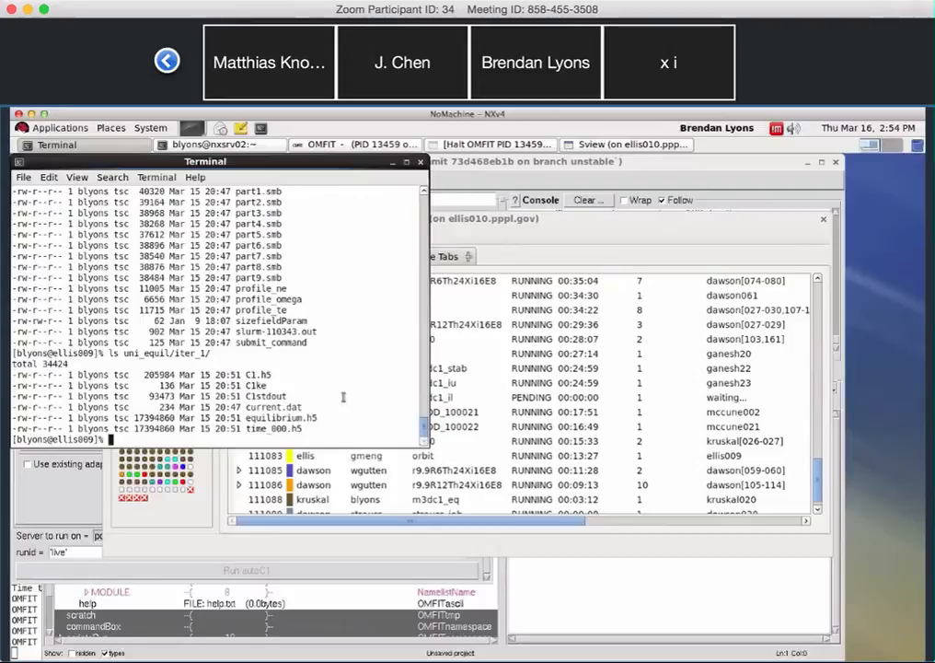
List the tutorial run directory again below two blank prompt lines
key(Return)
key(Return)
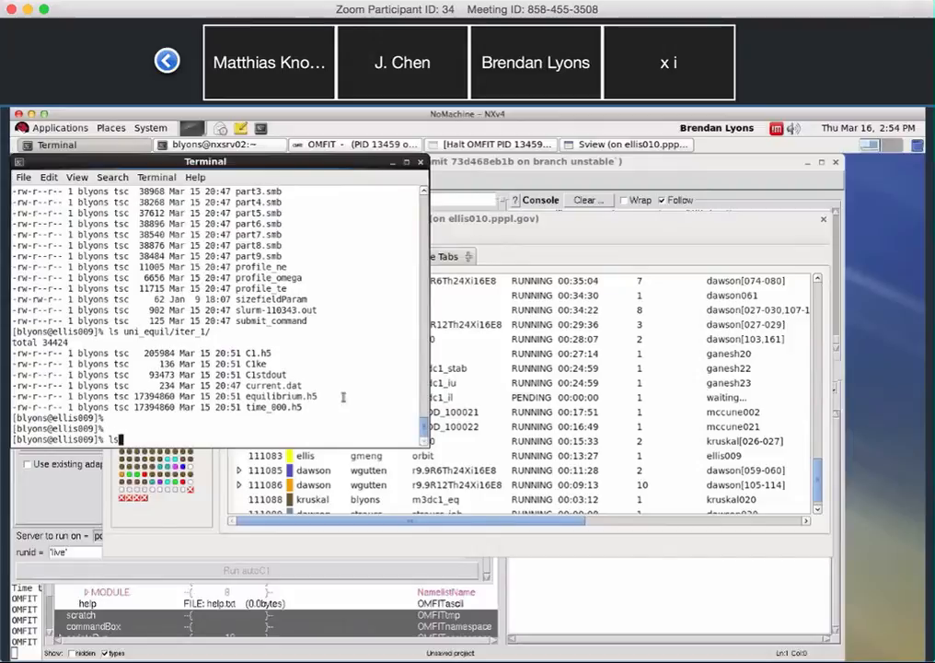
text(ls)
key(Return)
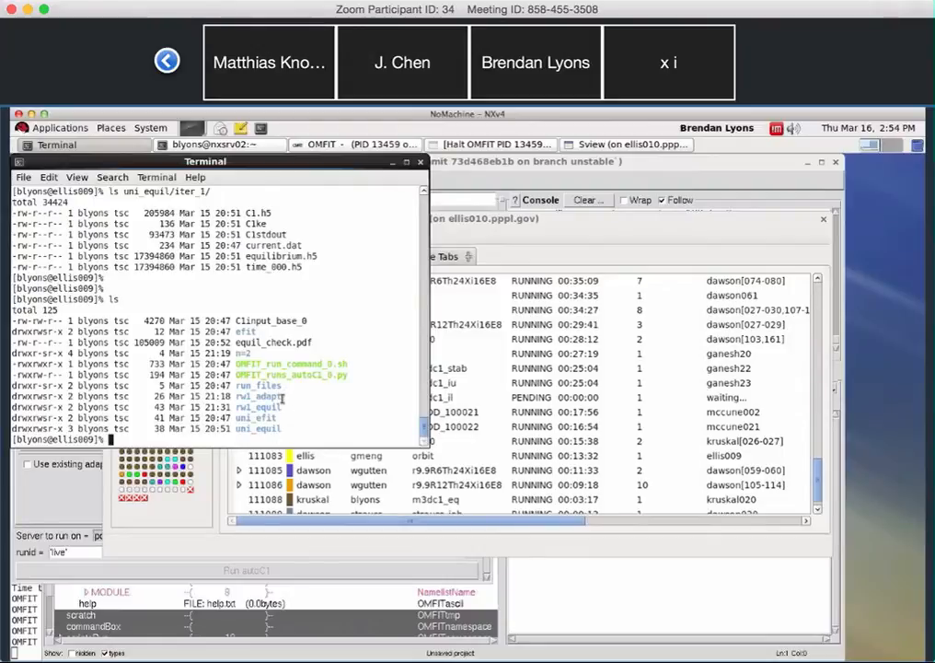
List the rw1_adapt folder, locating the adapted0.smb mesh file, and list the tutorial directory once more
text(ls rwl)
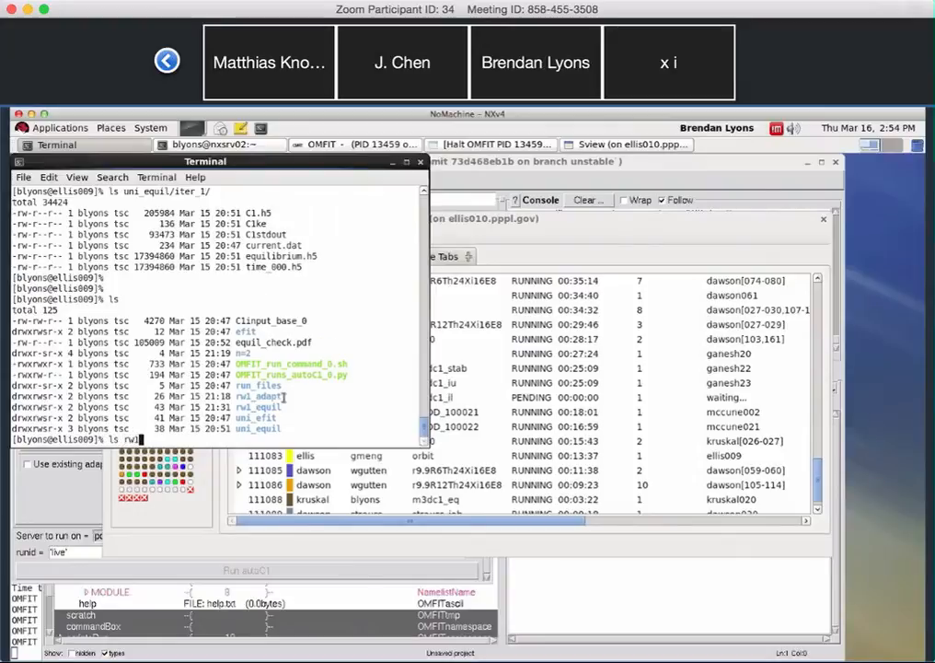
key(Tab)
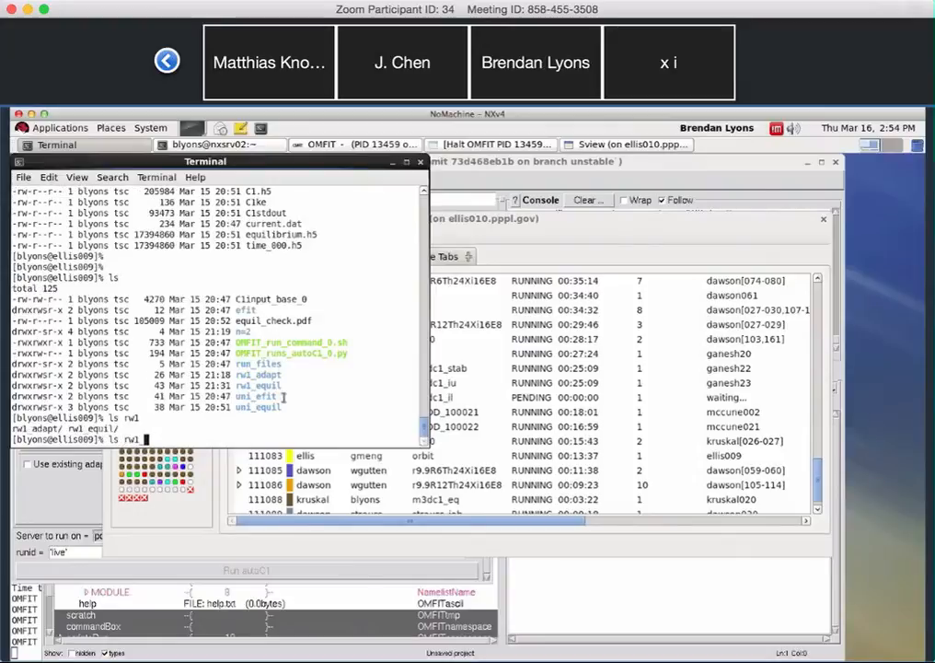
text(a)
key(Tab)
key(Return)
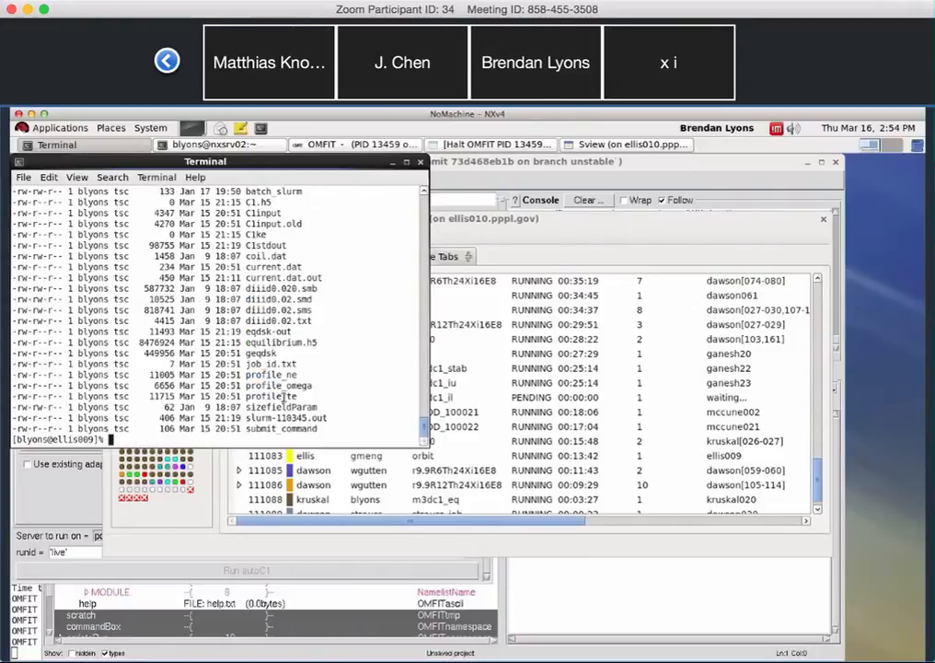
scroll(284, 397, up, 6)
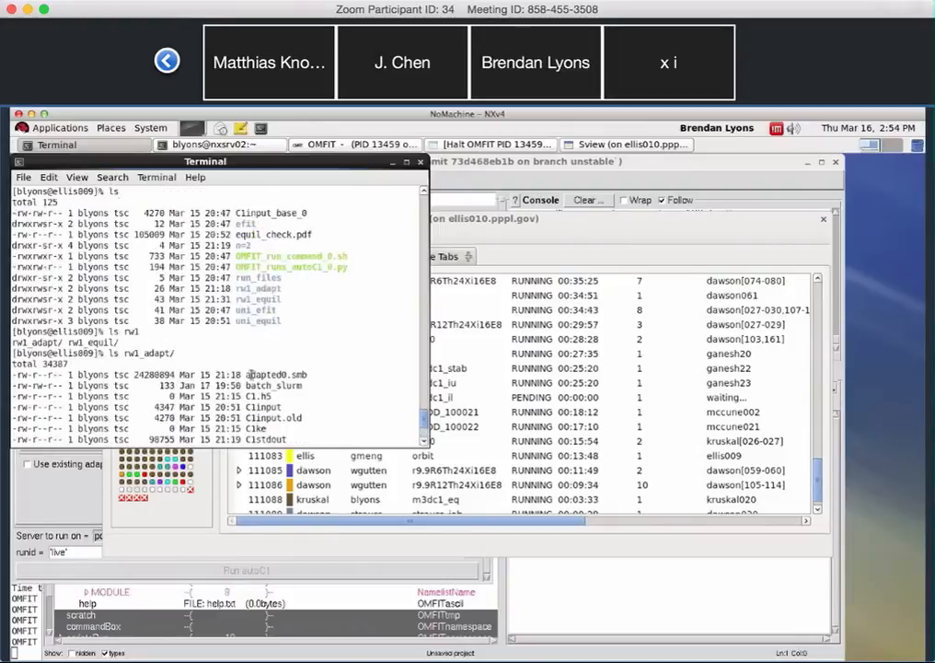
triple_click(300, 375)
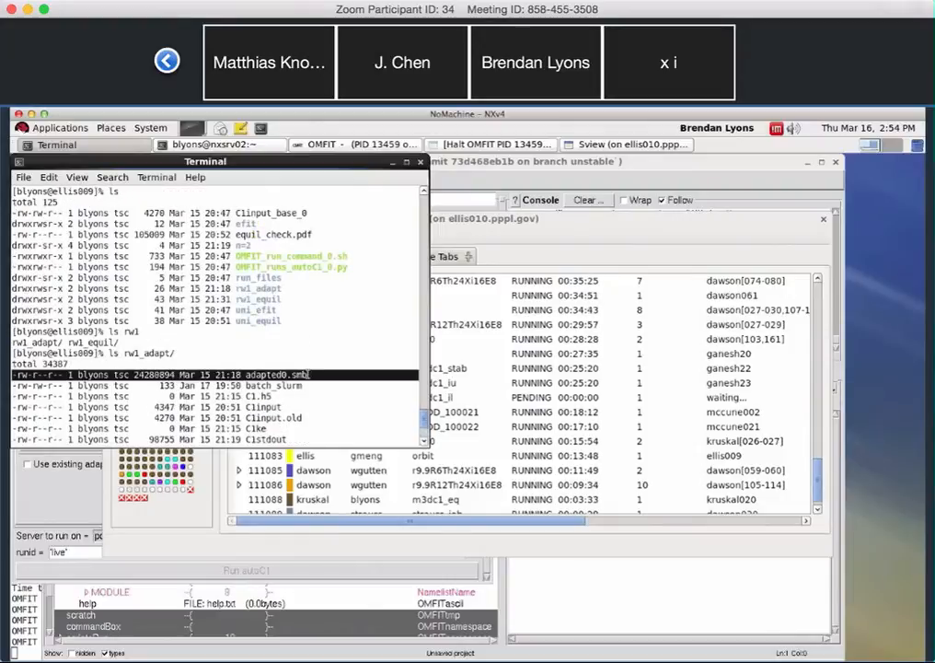
click(312, 390)
scroll(322, 416, down, 6)
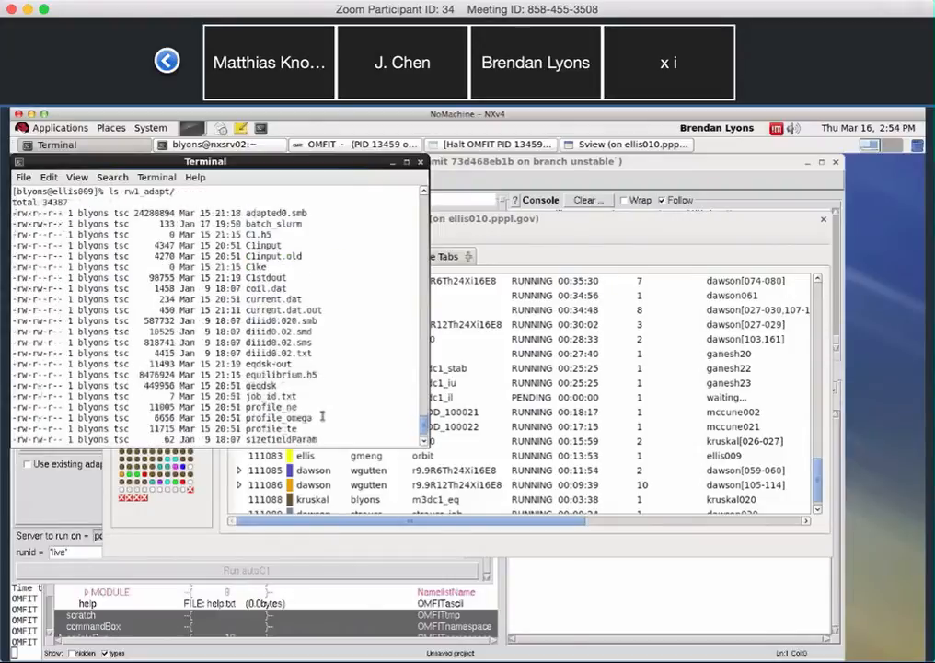
text(ls)
key(Return)
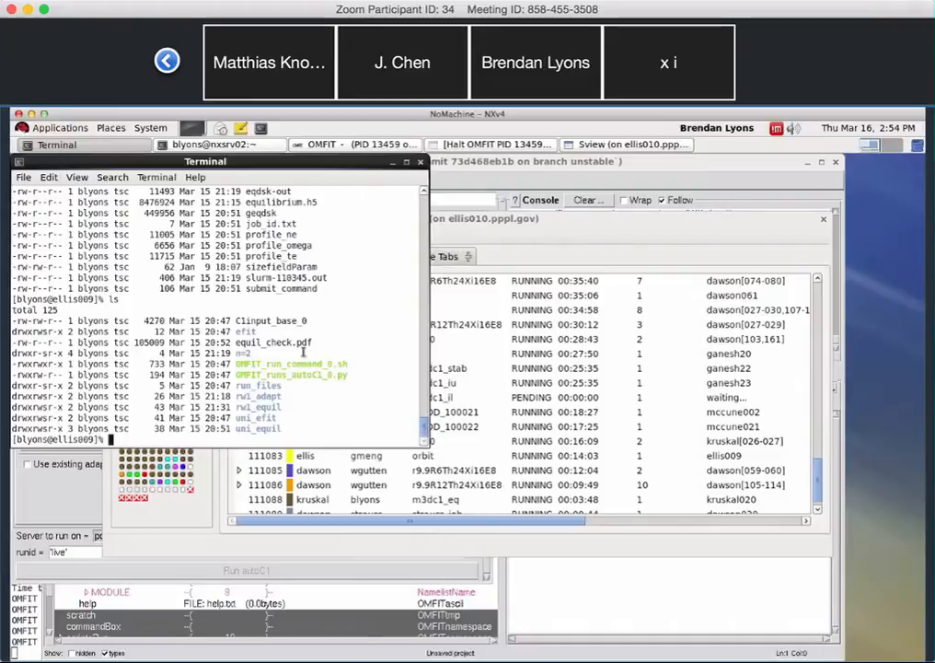
List the contents of the tutorial run's n=2 folder
text(ls n=2/)
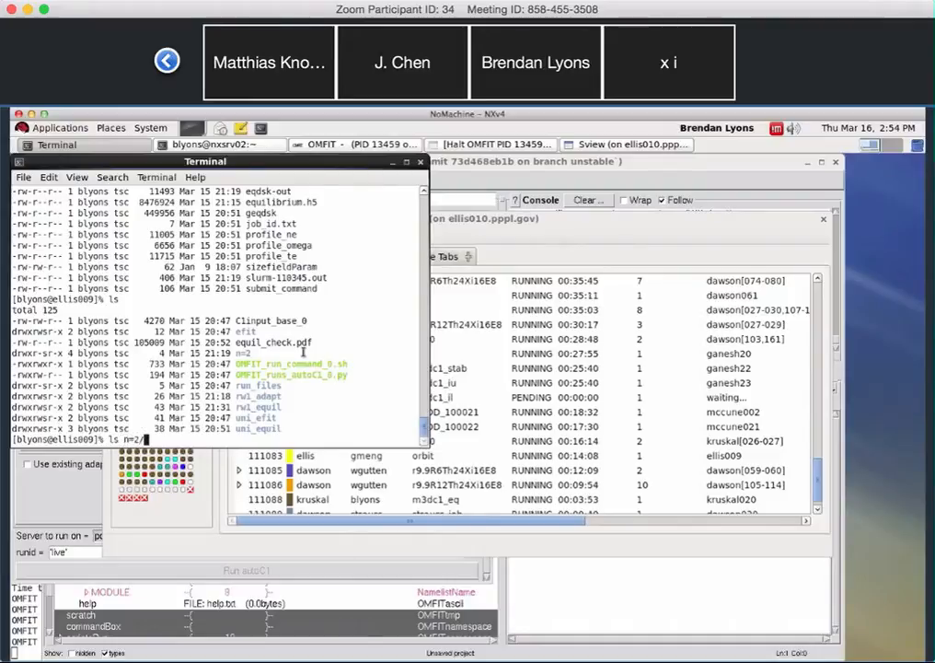
key(Return)
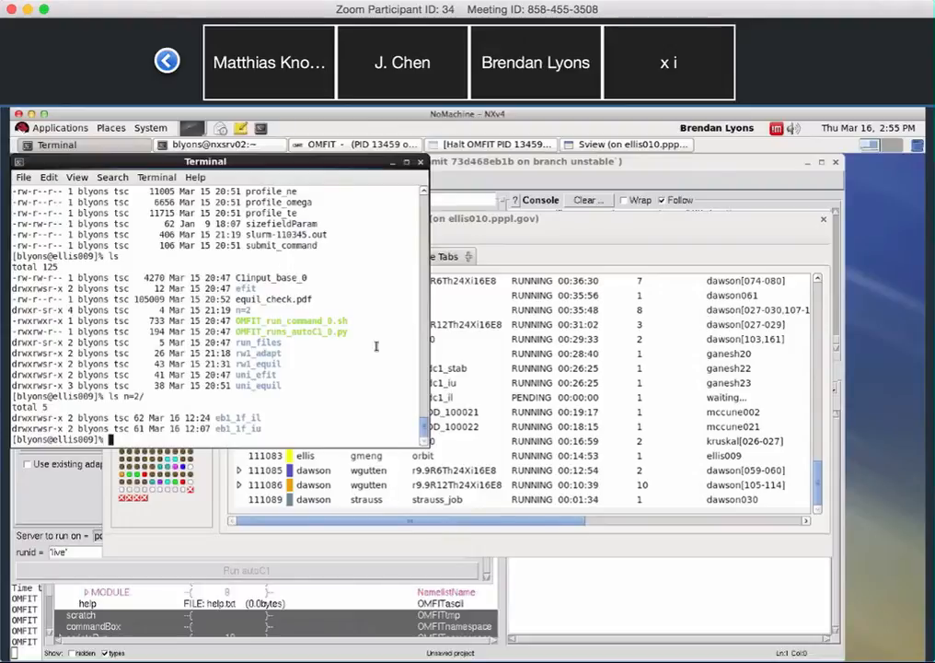
text(ls run_files/)
key(BackSpace)
key(BackSpace)
key(BackSpace)
key(BackSpace)
key(BackSpace)
key(BackSpace)
key(BackSpace)
key(BackSpace)
key(BackSpace)
key(BackSpace)
key(BackSpace)
key(BackSpace)
key(BackSpace)
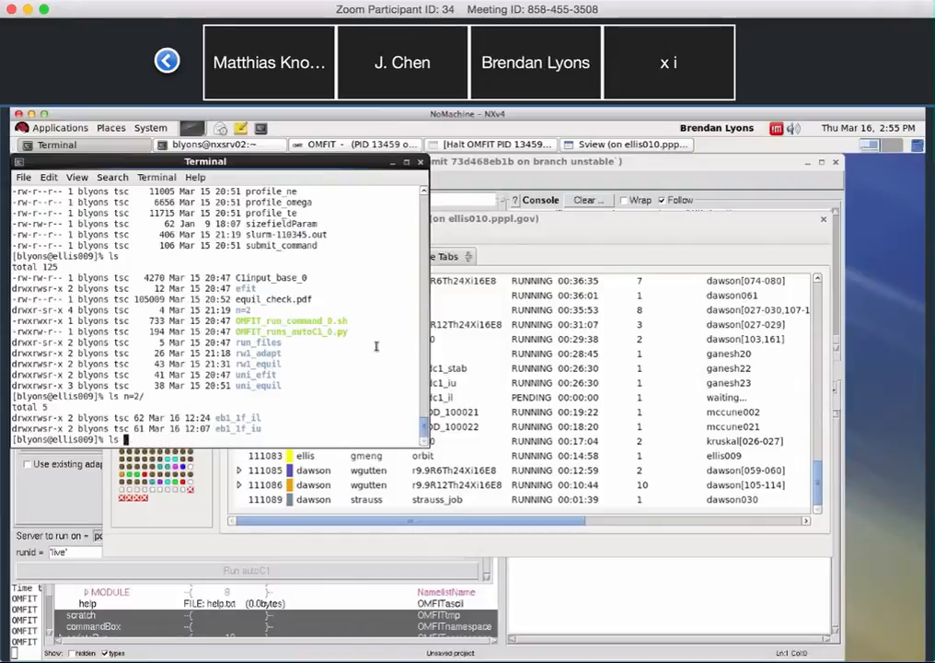
Print the current directory path, and change to the sibling portal_start run directory to list its files
text(pwd)
key(Return)
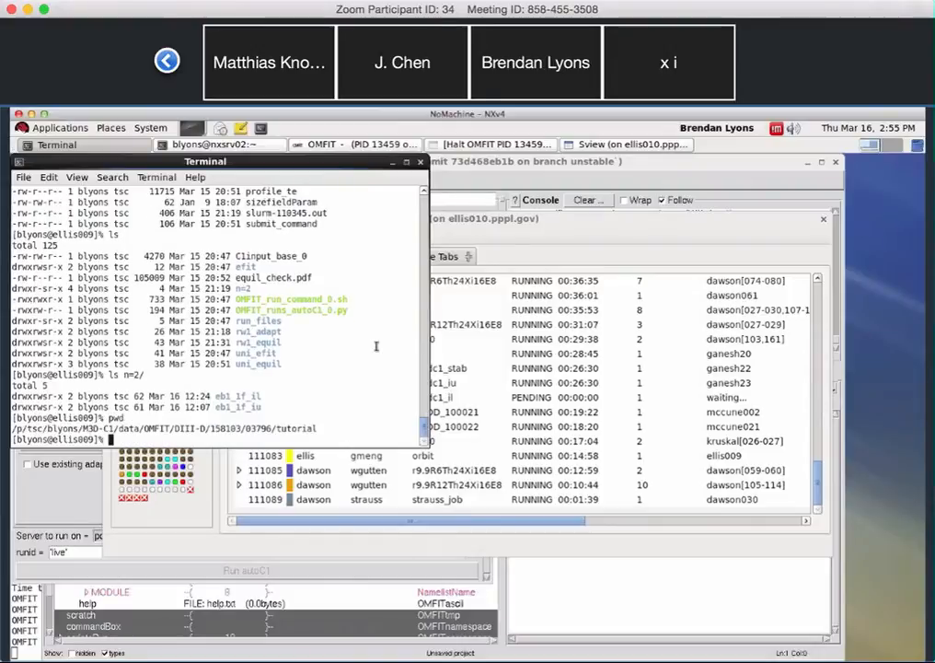
text(./portal_start/o)
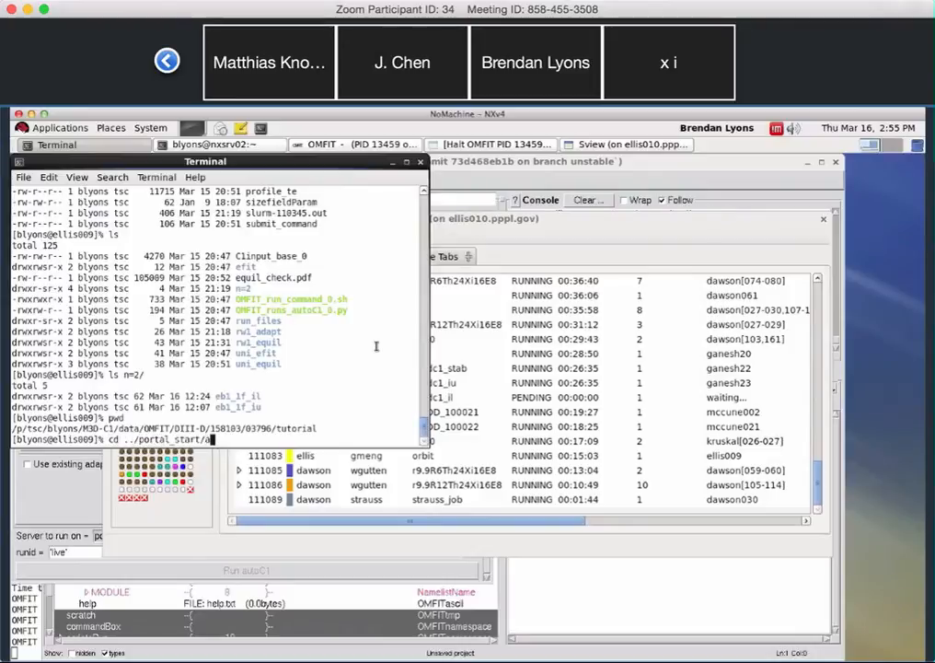
key(BackSpace)
key(Return)
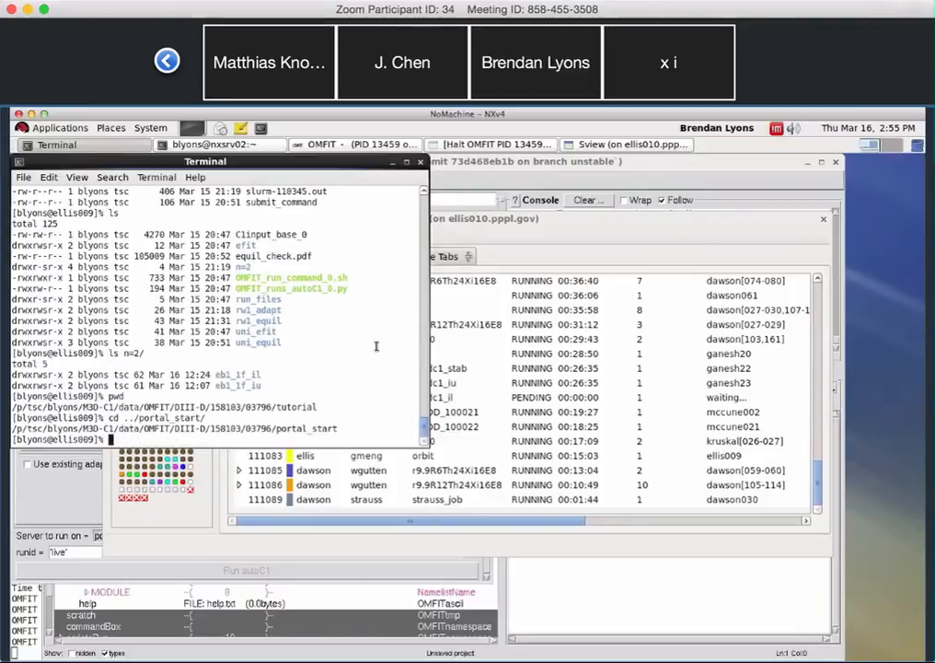
text(ls)
key(Return)
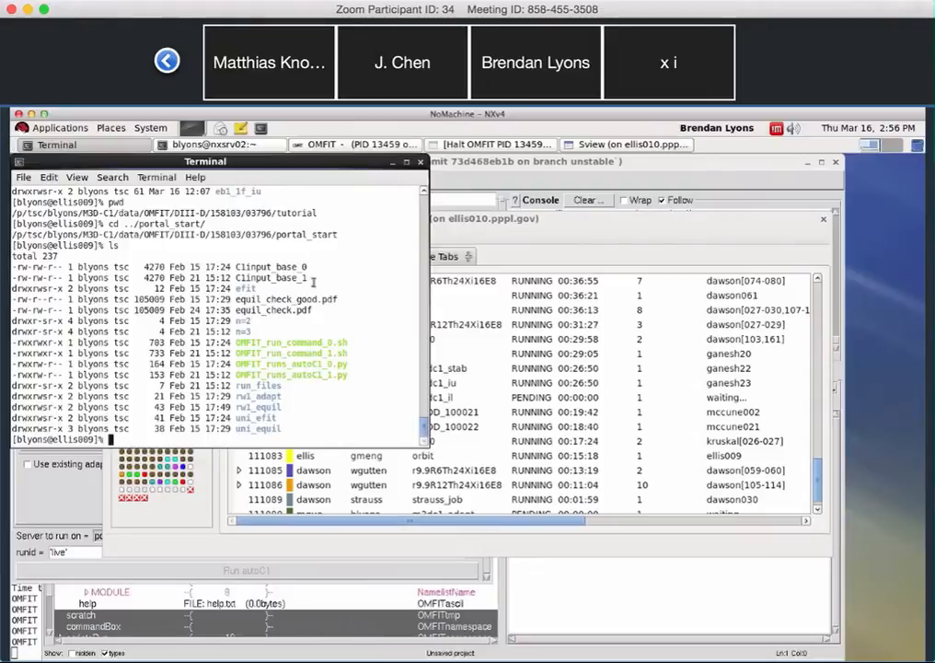
List the contents of the run_files folder in the portal_start directory
text(ls run)
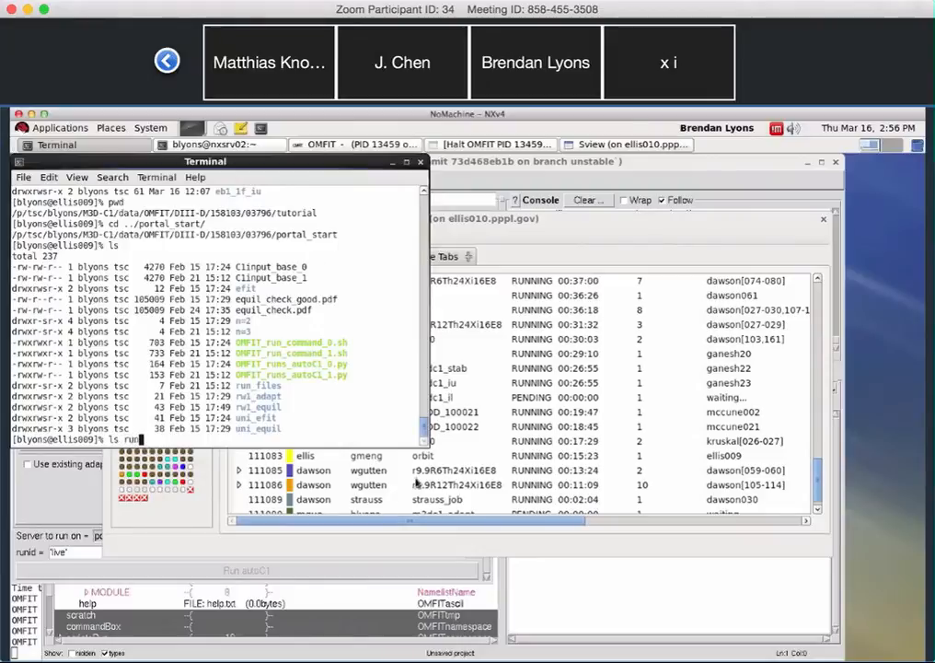
key(Tab)
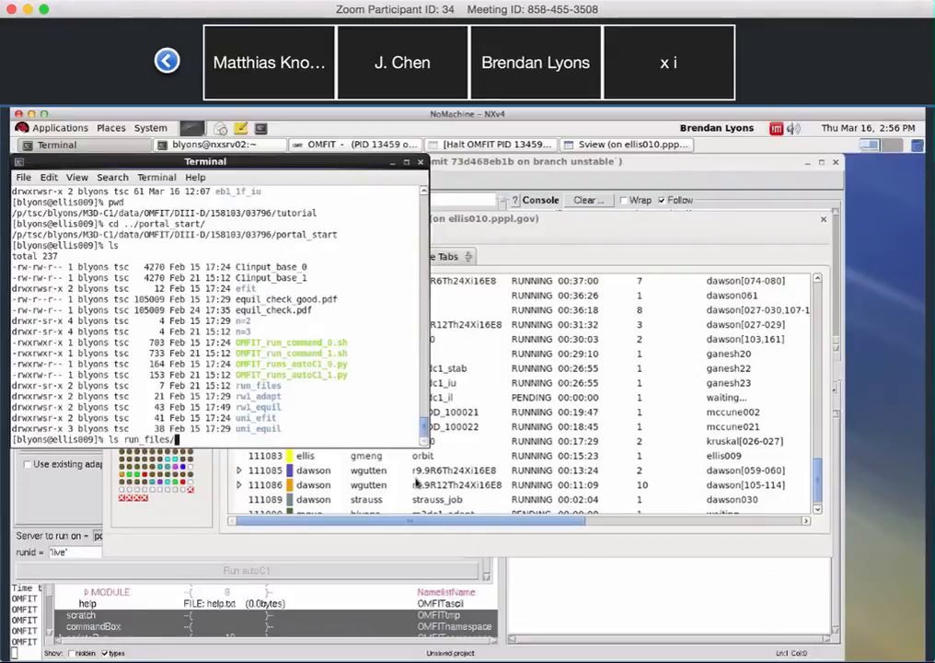
key(Return)
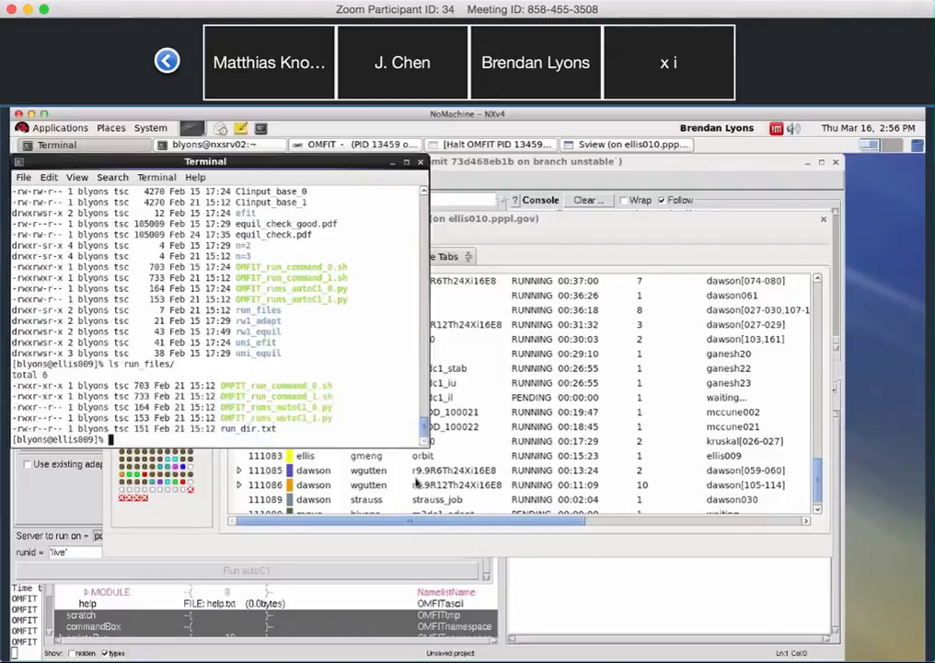
Open run_files/run_dir.txt in emacs, read the run directories recorded in it, and close the editor
text(emacs r)
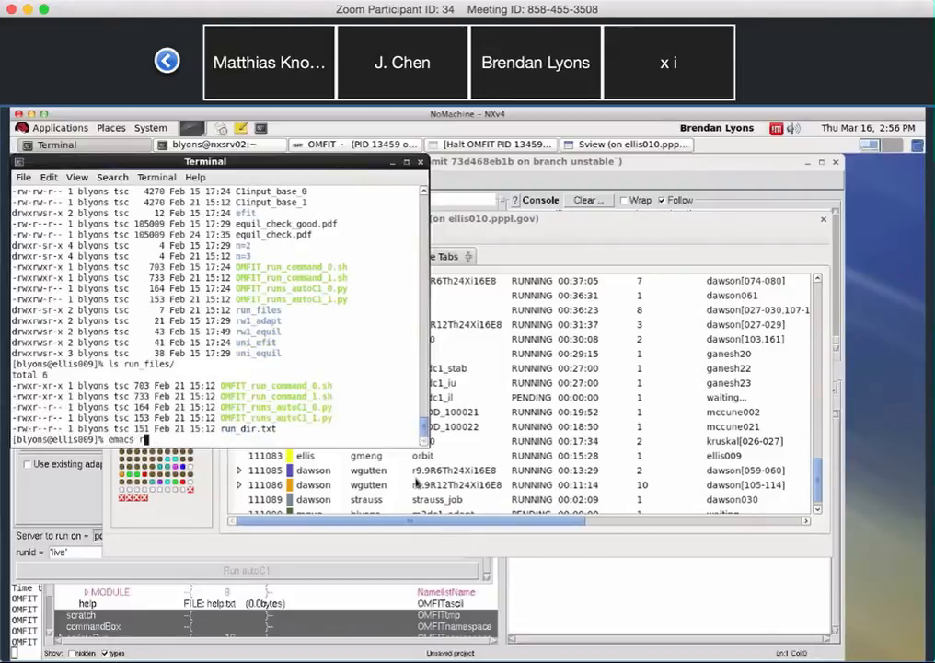
text(un_files/r)
key(Tab)
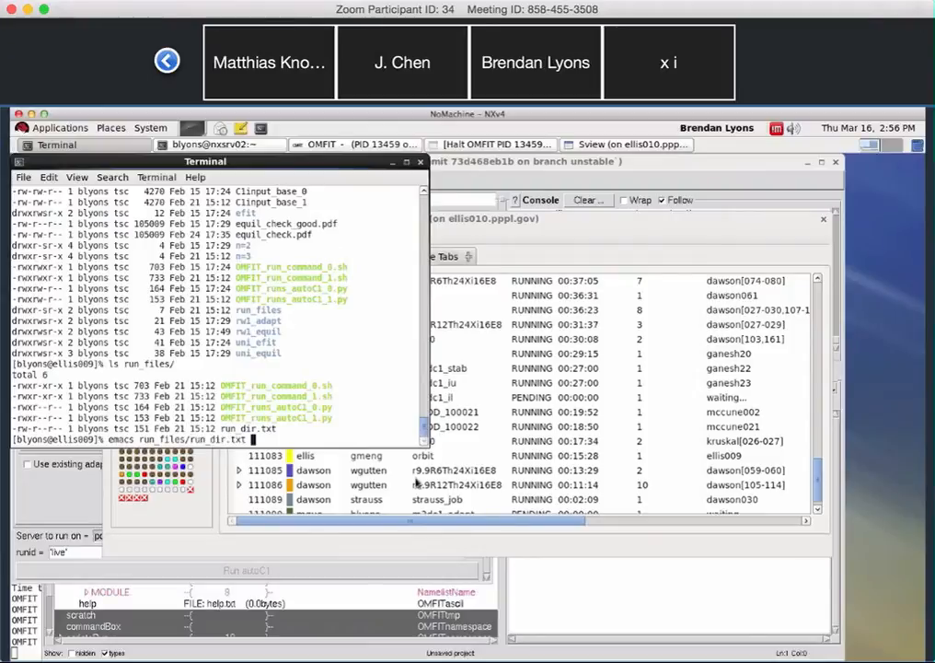
key(Return)
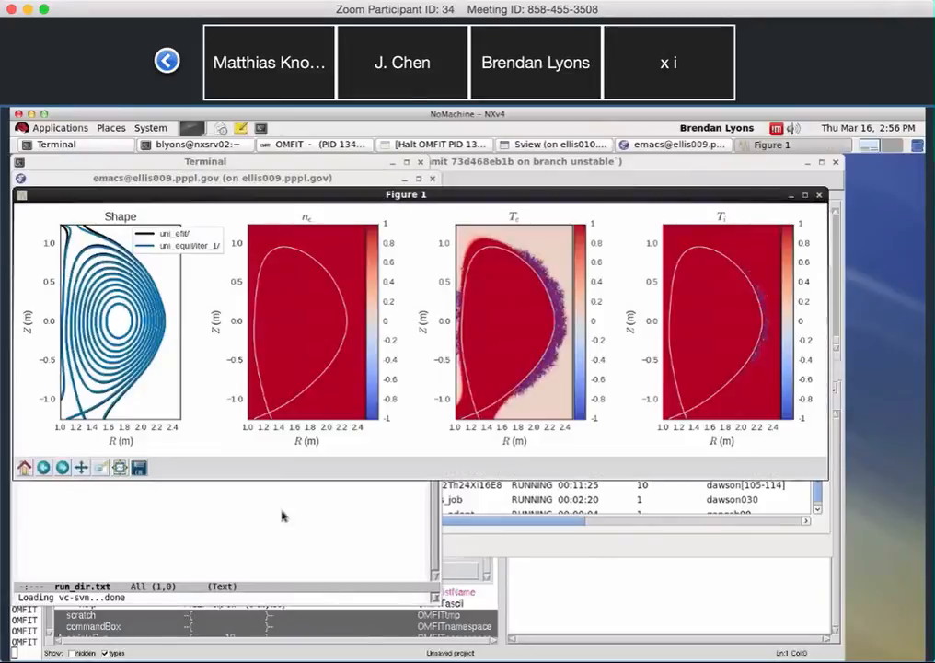
click(282, 524)
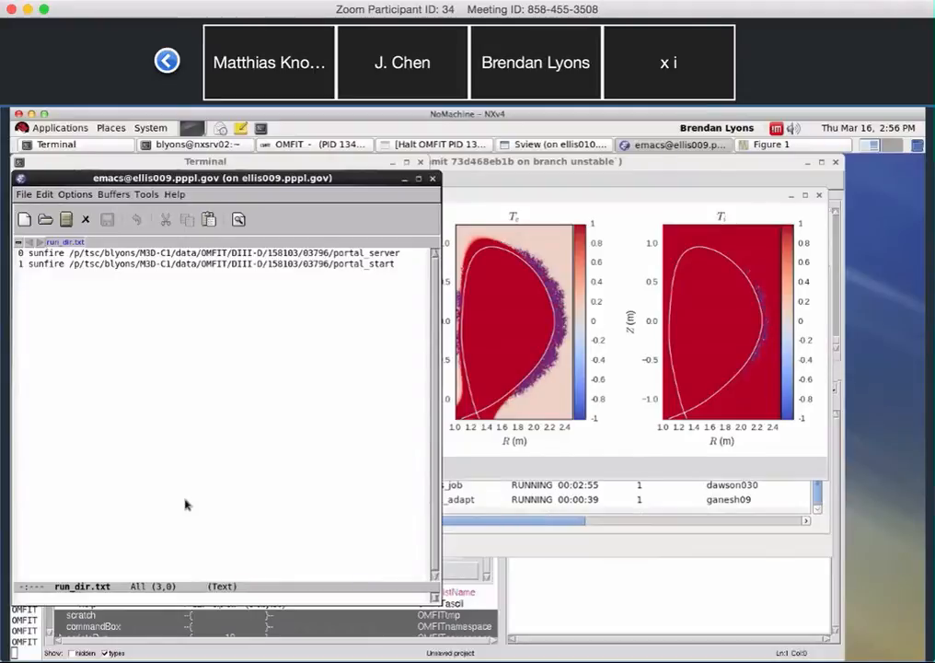
click(432, 179)
Bring the equilibrium check figure forward, examine its shape, density and temperature plots, and close it
click(615, 210)
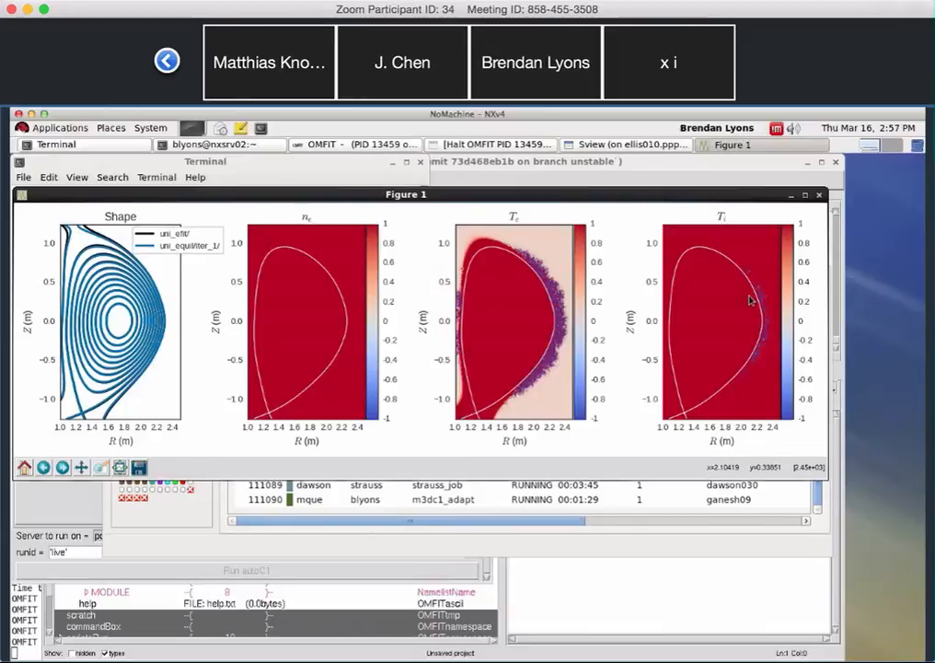
click(820, 196)
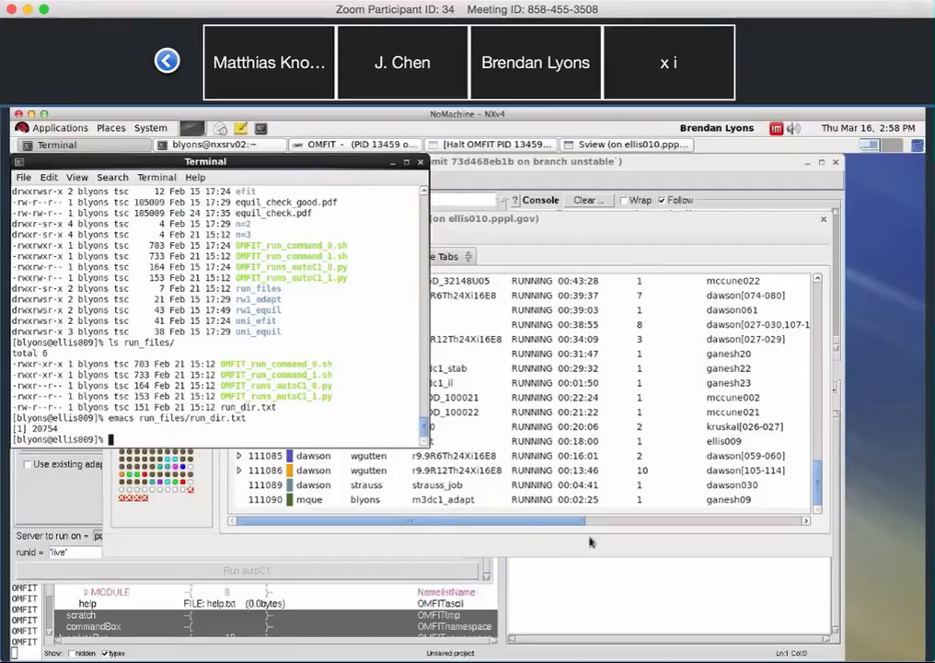
Check the m3dc1_adapt job in the Sview queue and the run's progress in the OMFIT console
click(579, 603)
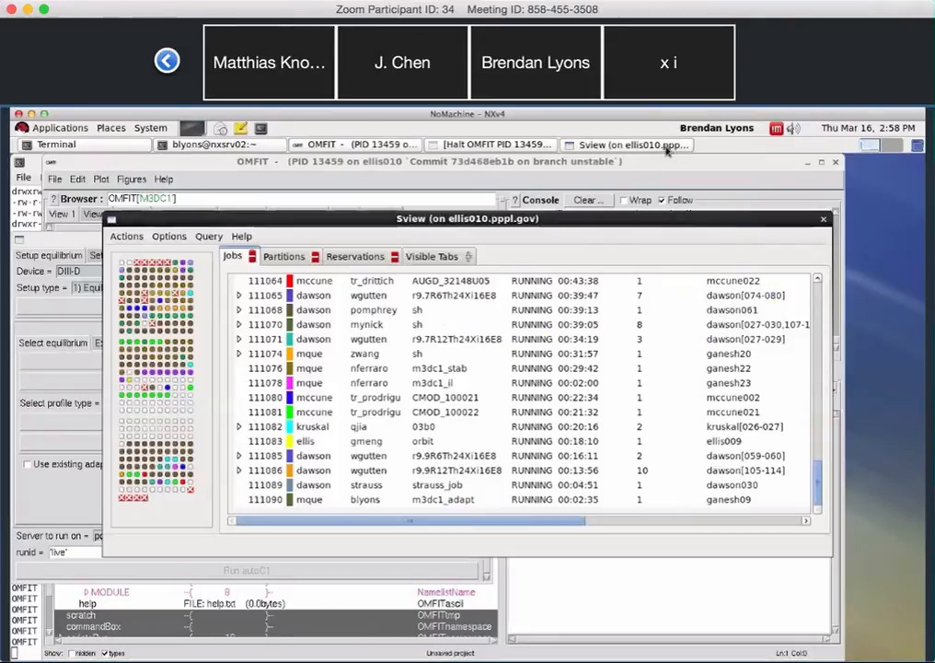
click(626, 144)
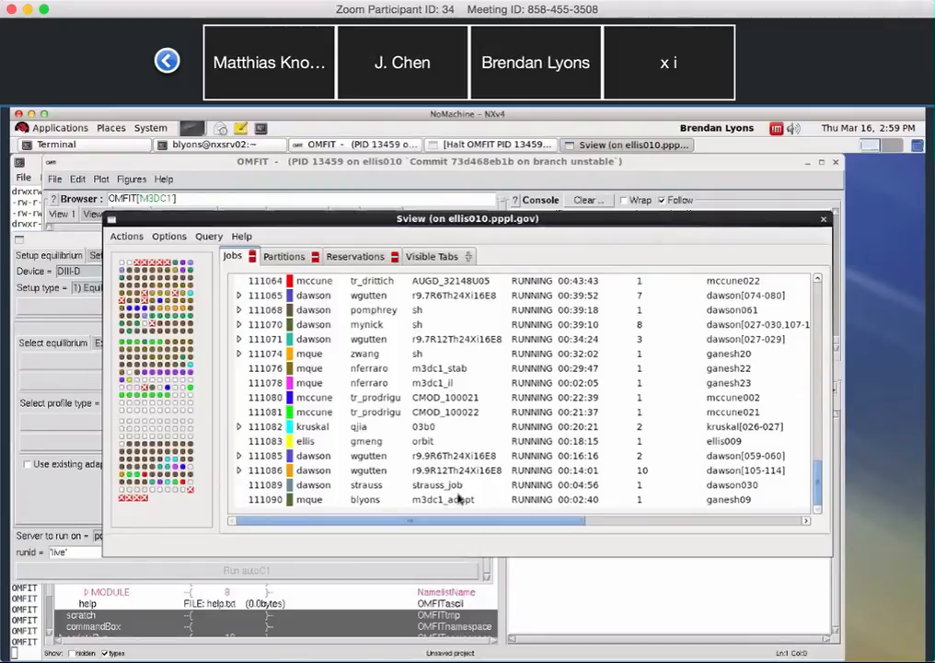
click(461, 165)
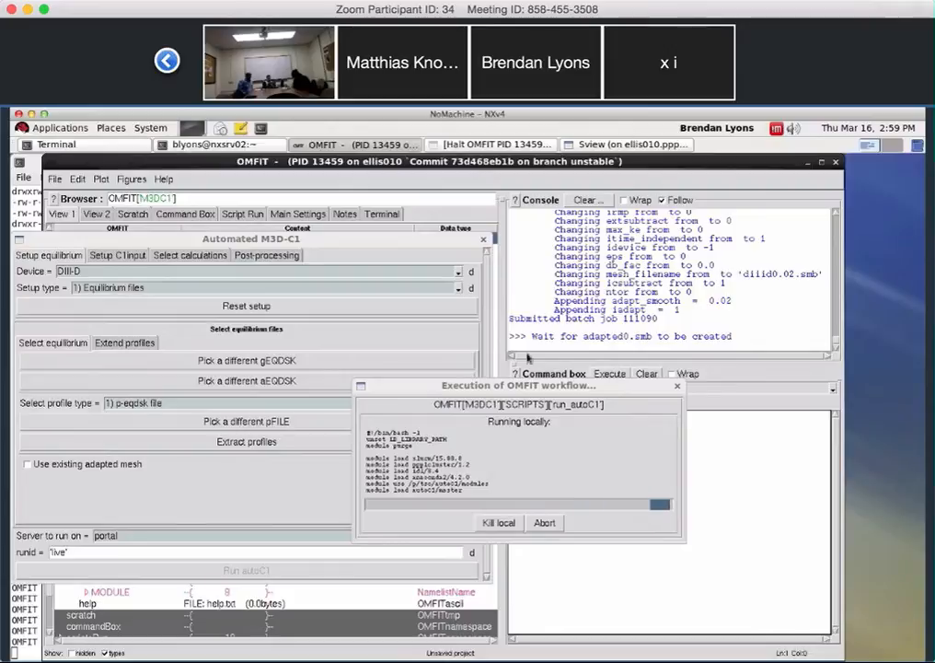
click(633, 145)
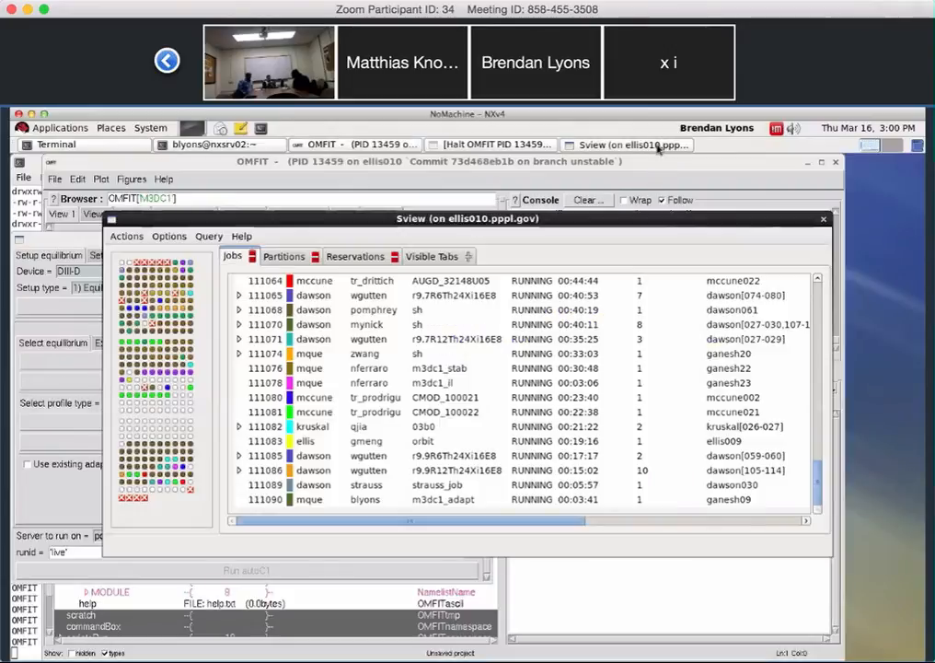
View the actions available for the m3dc1_adapt job in the queue, including Cancel, without applying any
click(308, 500)
right_click(307, 500)
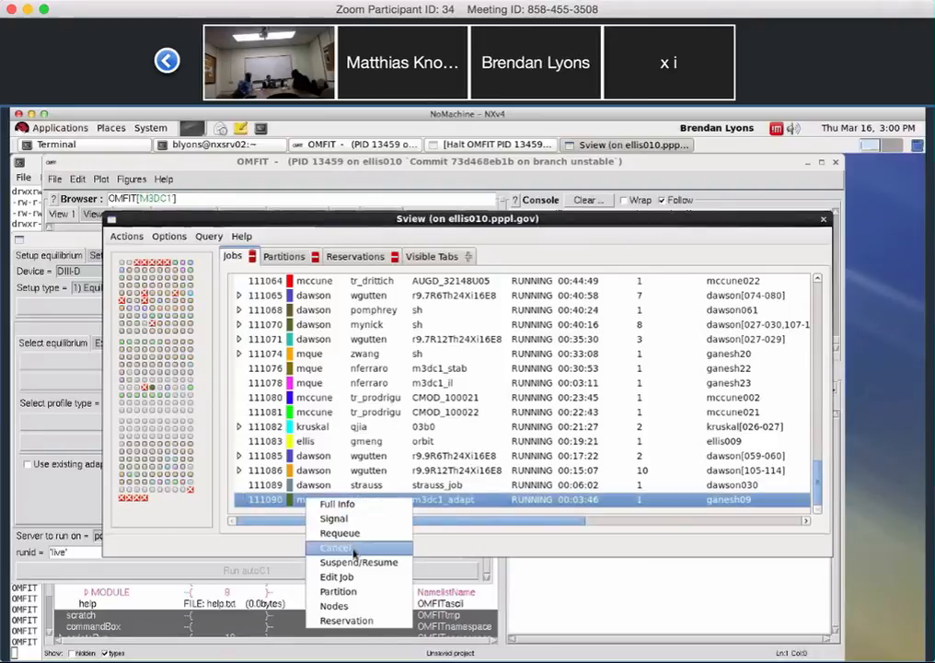
click(241, 538)
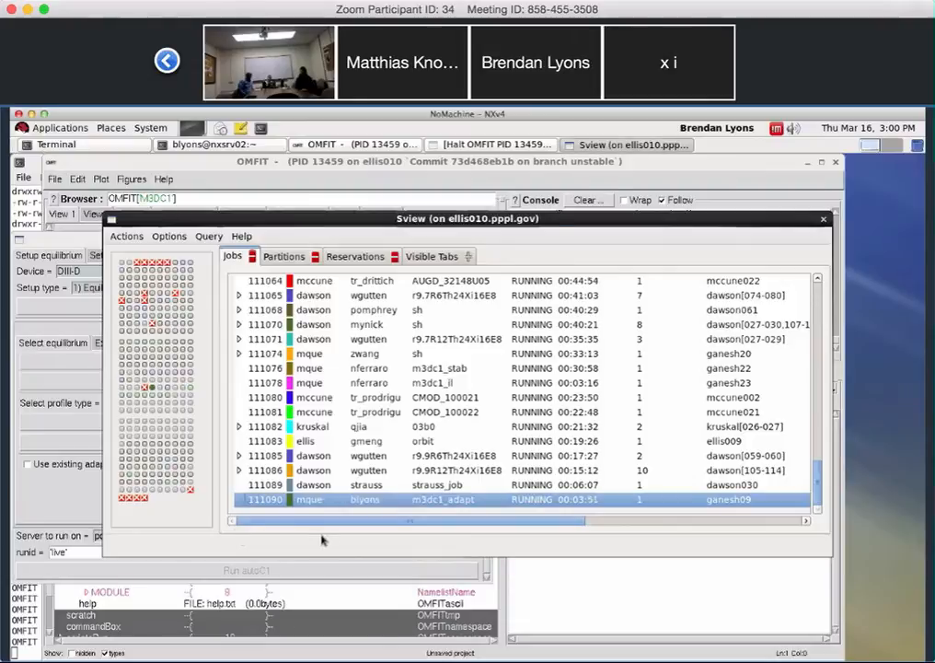
Return to OMFIT and view the calculations selected for the automated M3D-C1 run
click(571, 592)
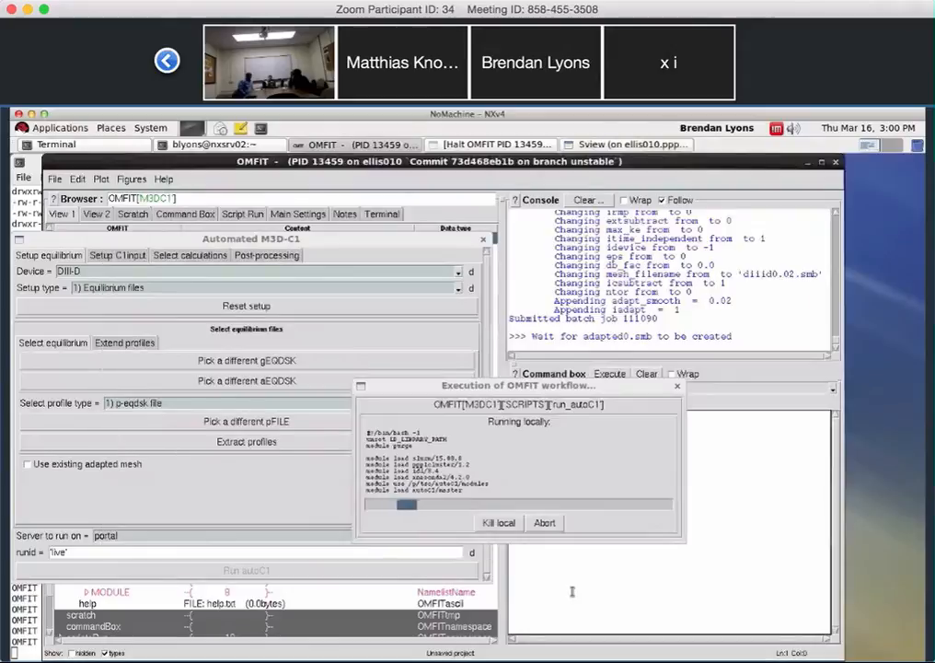
click(190, 255)
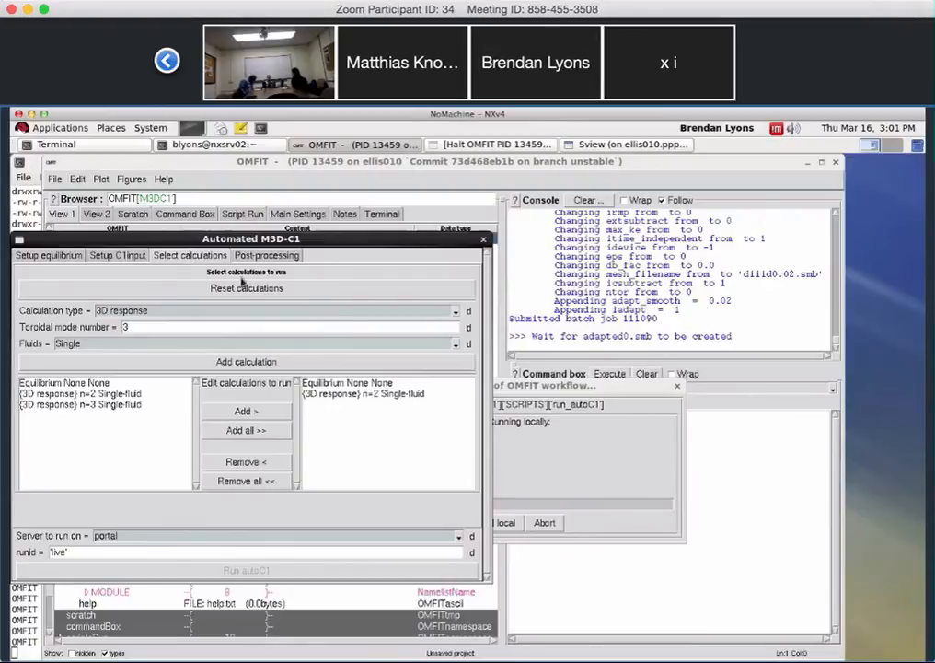
Switch to the terminal and print the current directory path
key(alt+Tab)
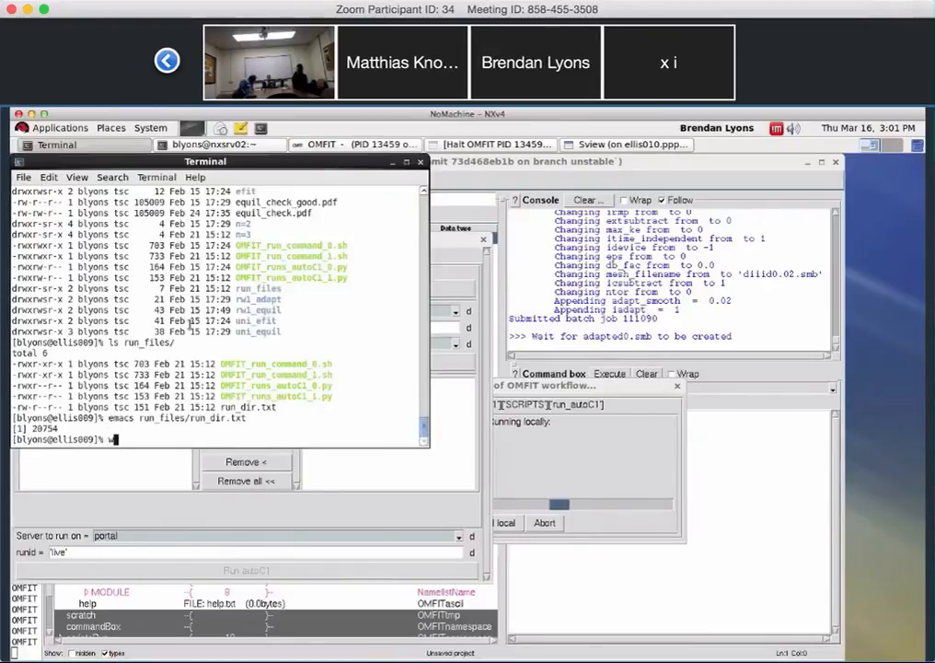
text(pwd)
key(Return)
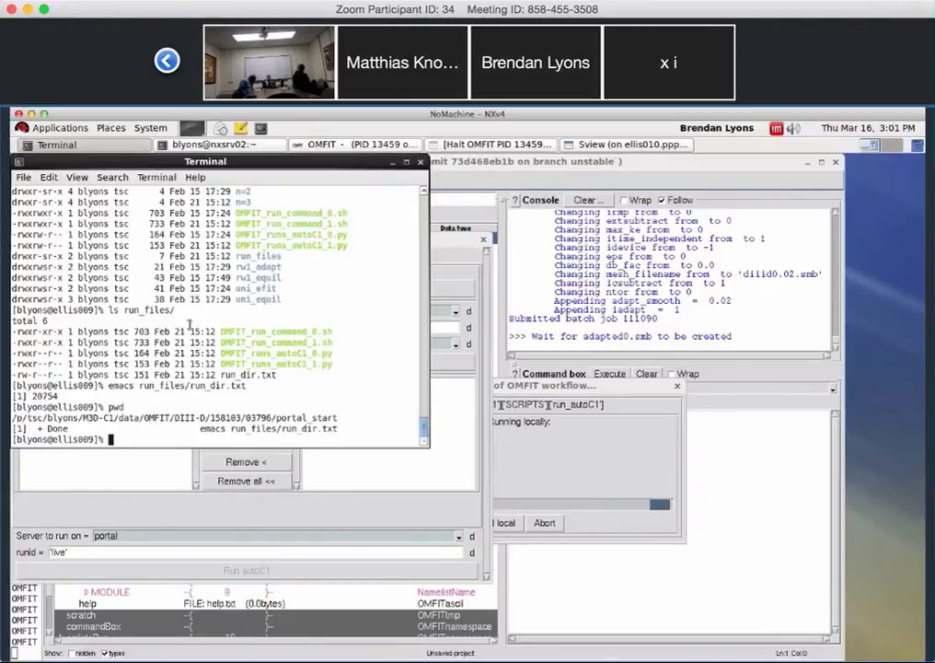
Print the contents of n=2/eb1_1f_iu/rmp_coil.dat in the terminal
text(c)
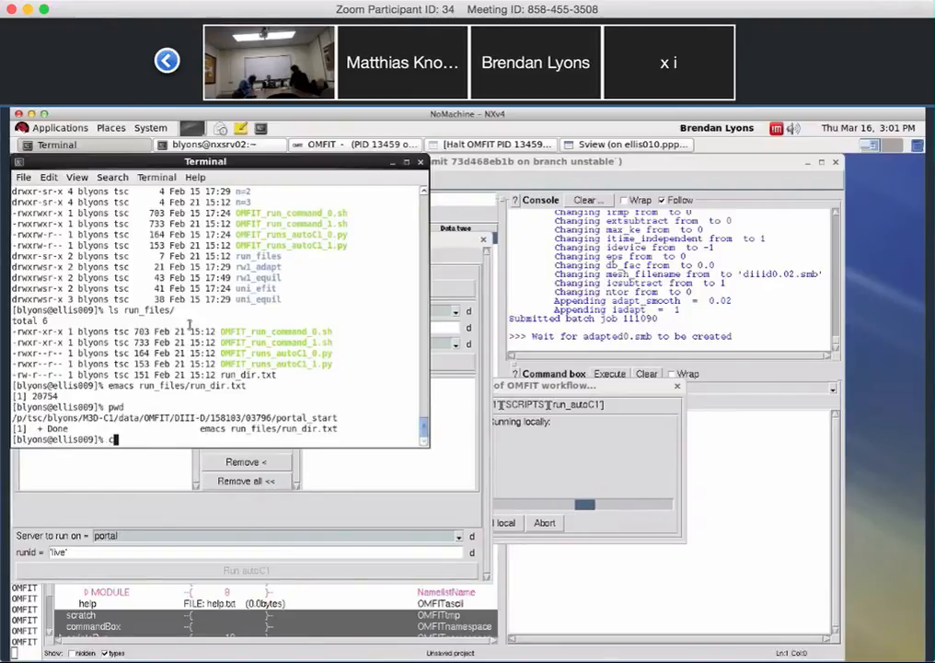
key(BackSpace)
text(ls n=2/)
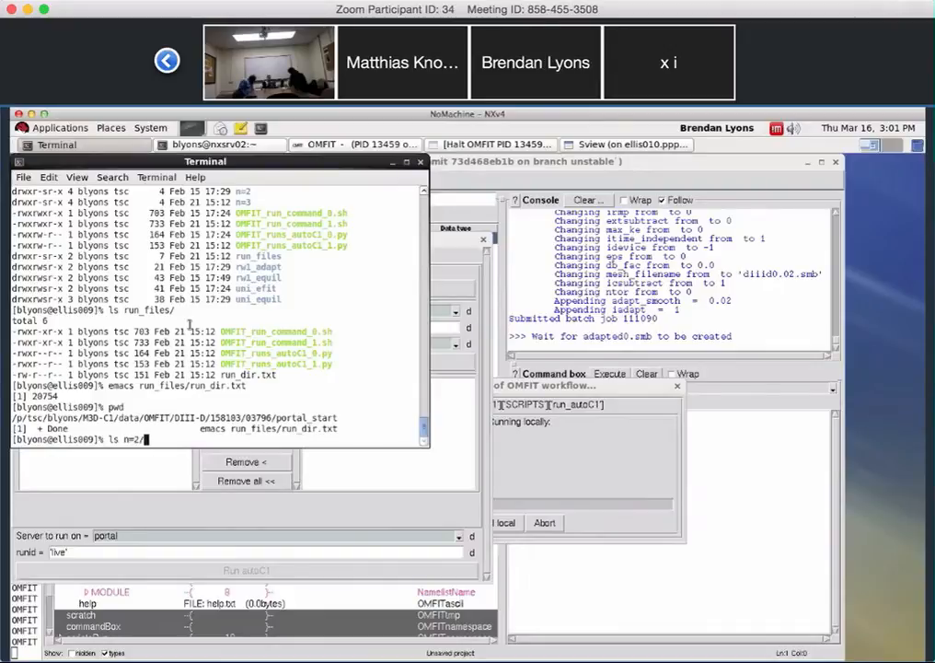
text(eb)
key(Tab)
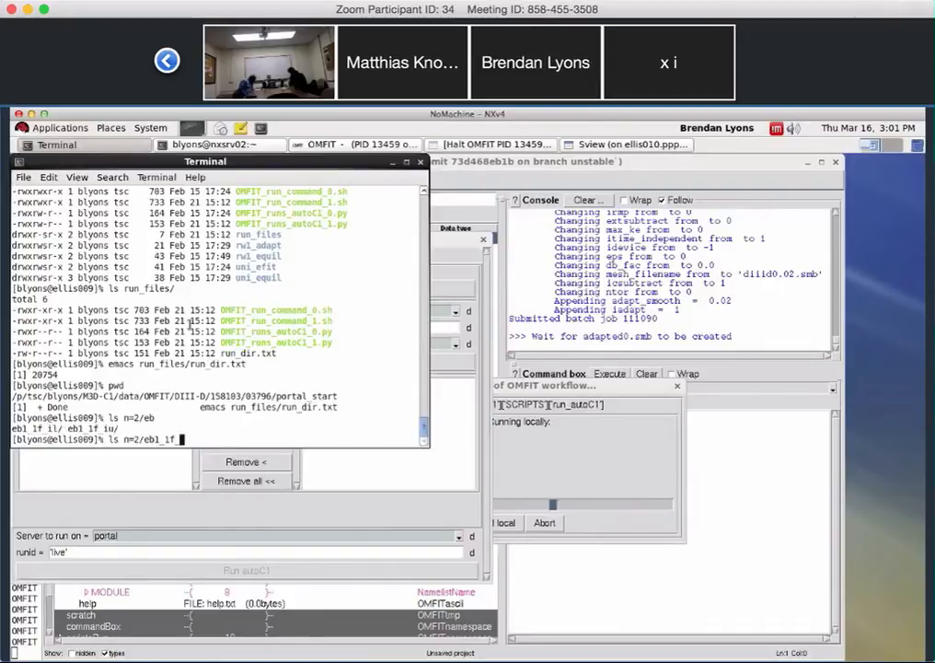
key(Tab)
text(_iu)
key(Tab)
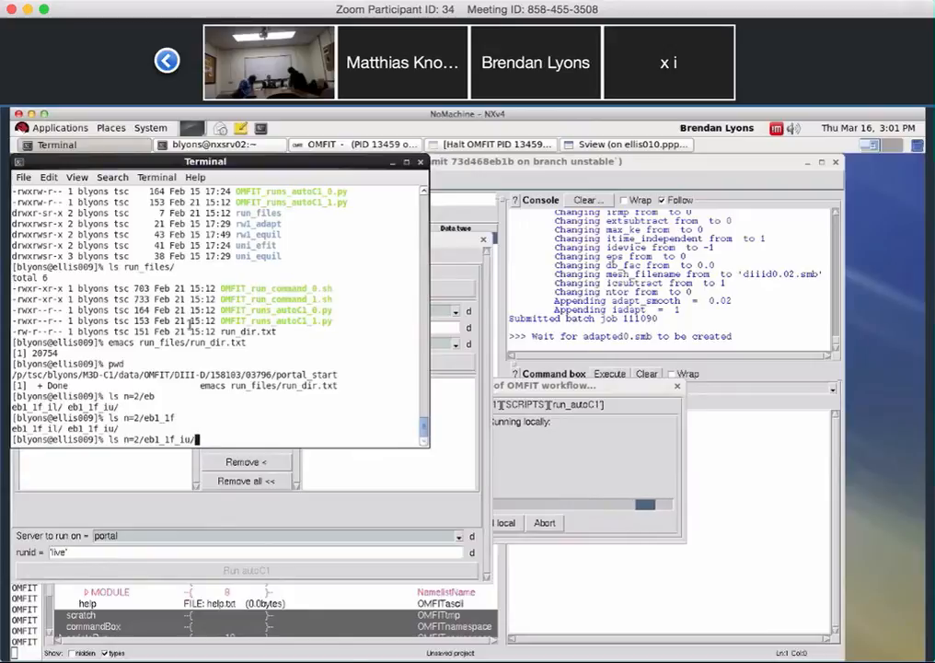
key(Left)
key(Left)
key(Left)
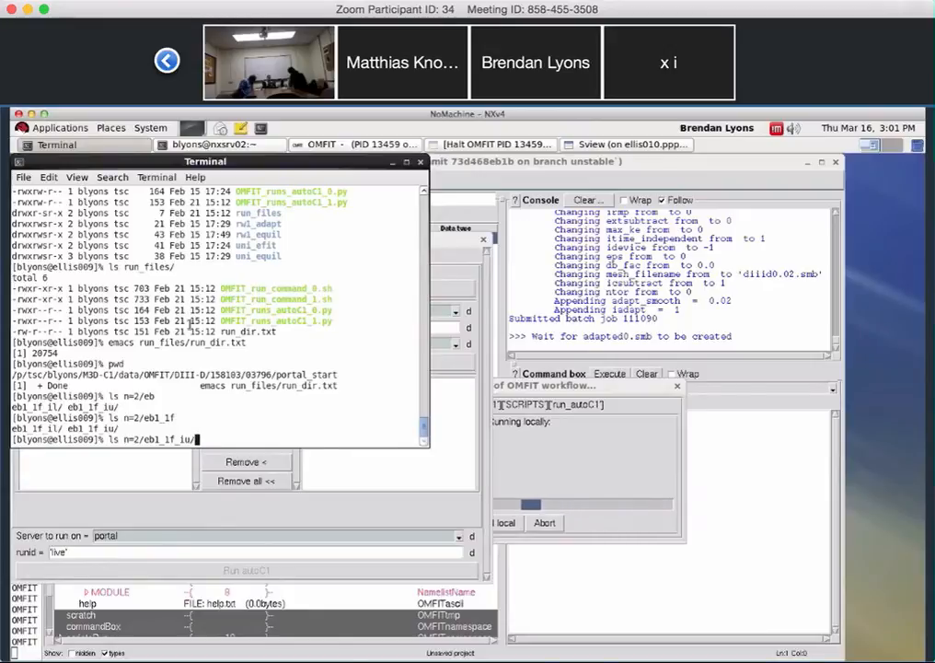
key(Left)
key(Left)
key(Left)
key(Left)
key(Left)
key(Left)
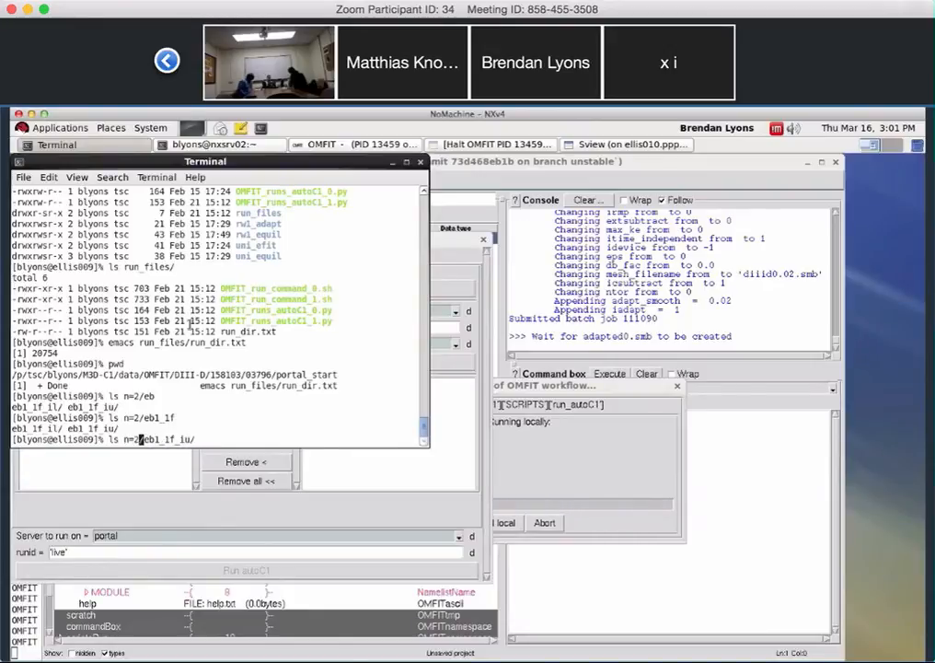
key(BackSpace)
key(Delete)
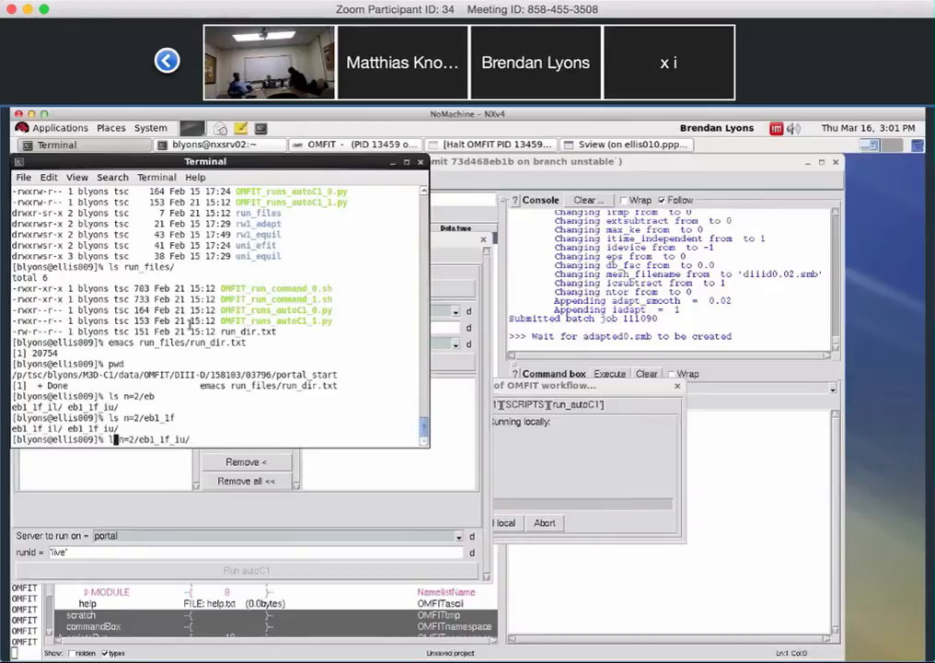
text(cat)
key(Right)
key(Right)
key(Right)
key(Right)
key(Right)
key(Right)
key(Right)
key(Right)
key(Right)
key(Right)
key(Right)
key(Right)
key(Right)
key(Right)
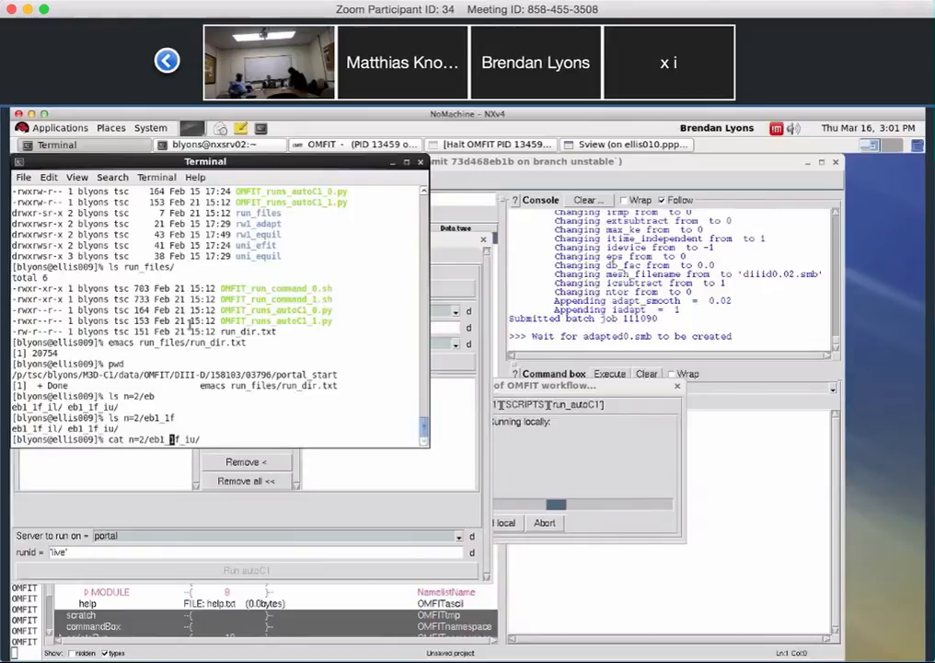
text(rmp)
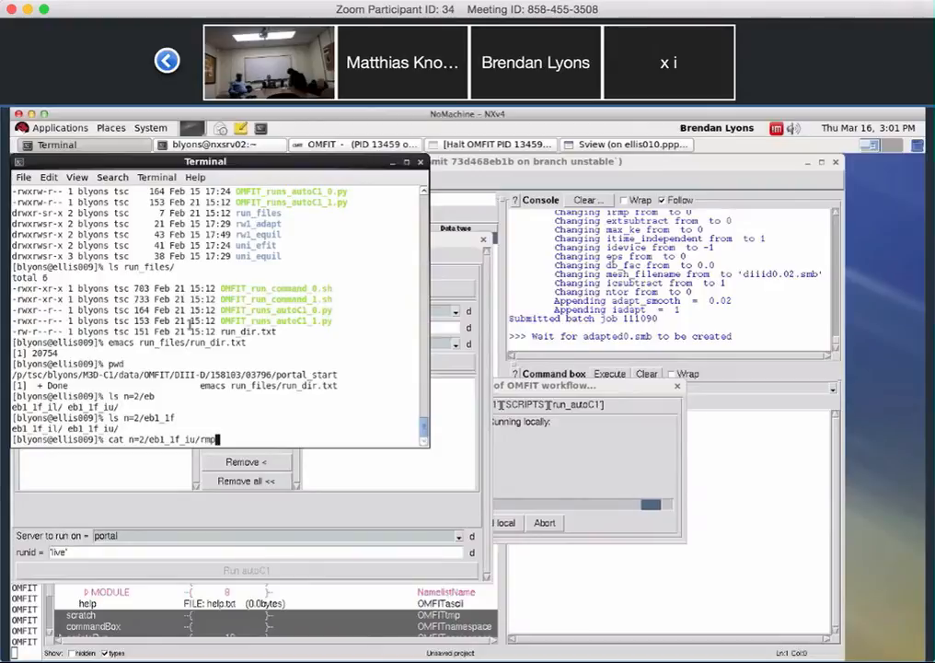
text(_coil.dat)
key(Return)
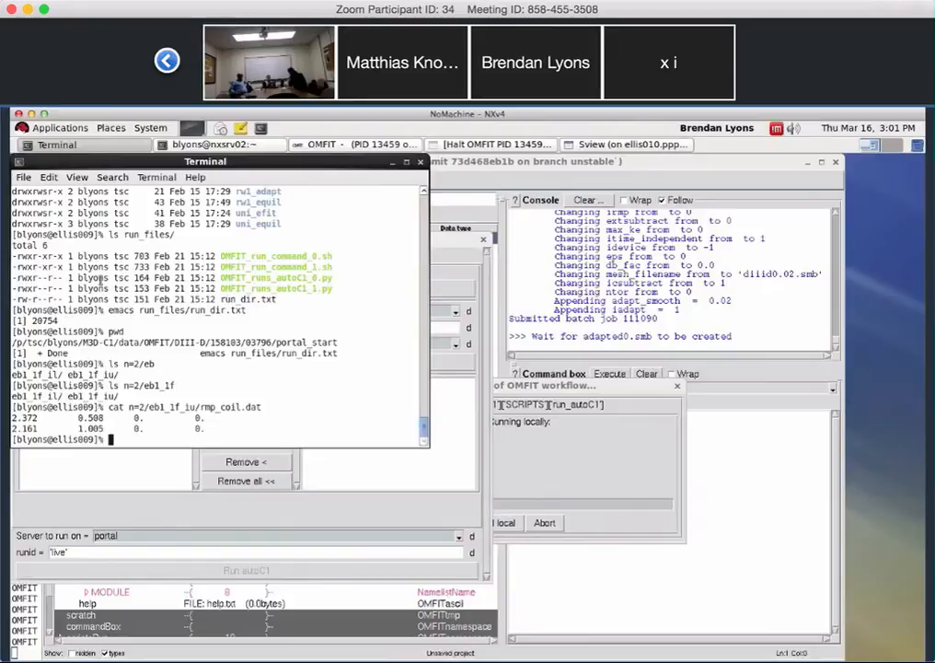
Print the contents of rmp_current.dat from the same n=2/eb1_1f_iu folder
key(Up)
key(Left)
key(Left)
key(Left)
key(Left)
key(BackSpace)
key(BackSpace)
key(BackSpace)
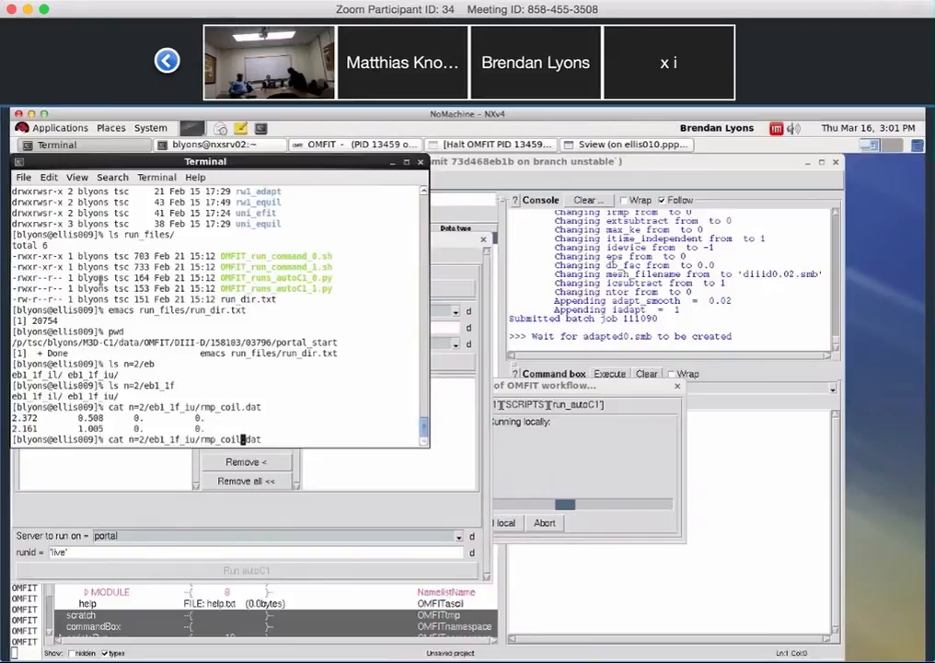
text(urr)
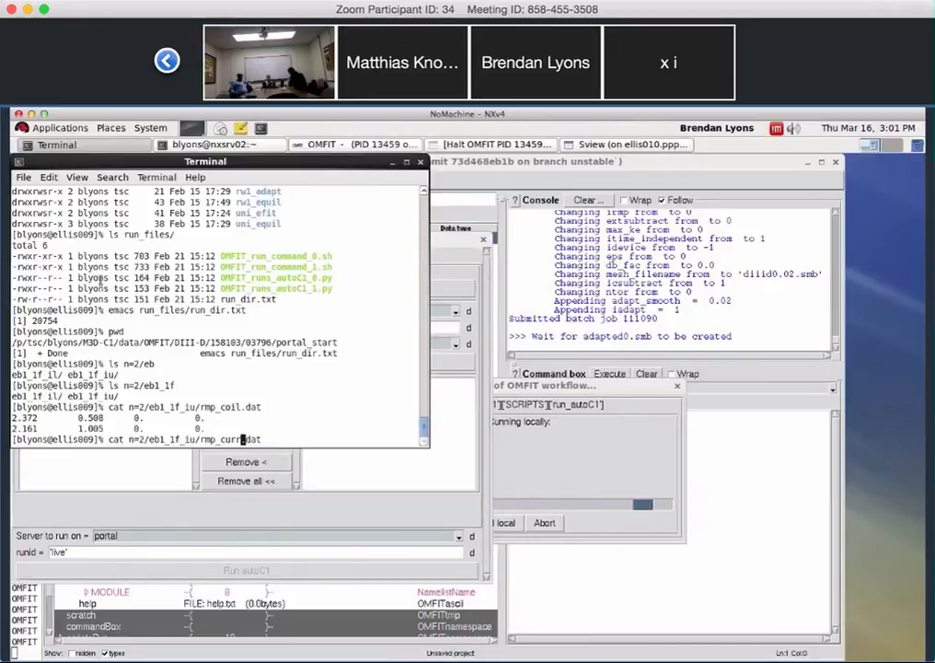
key(Tab)
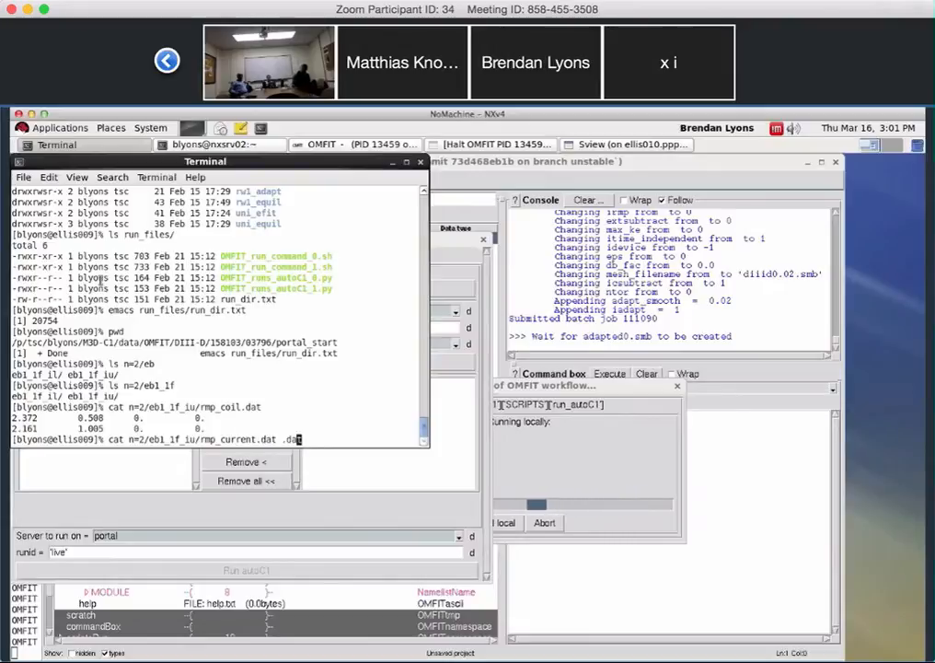
key(Right)
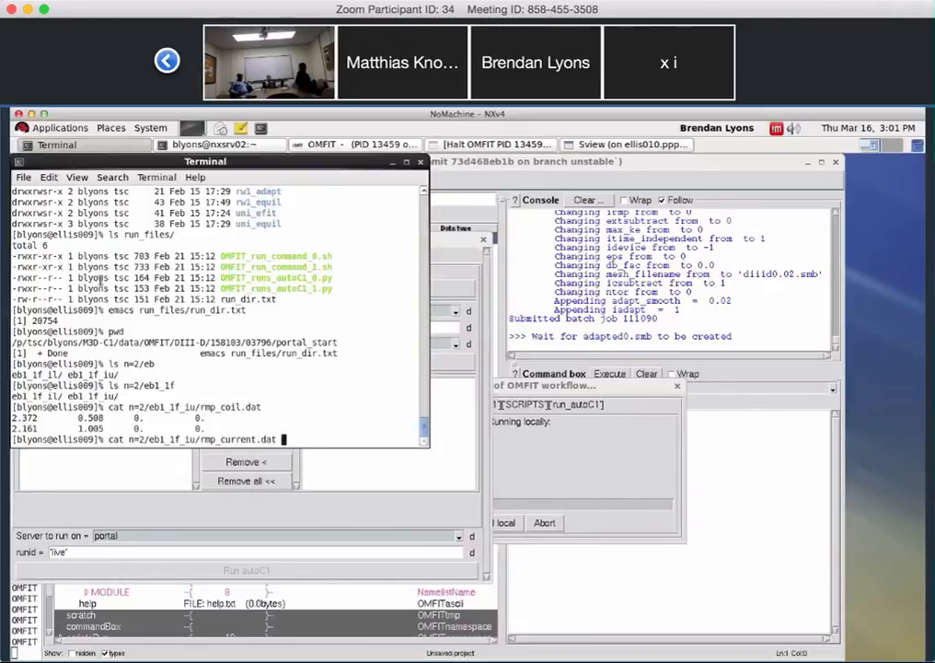
key(Return)
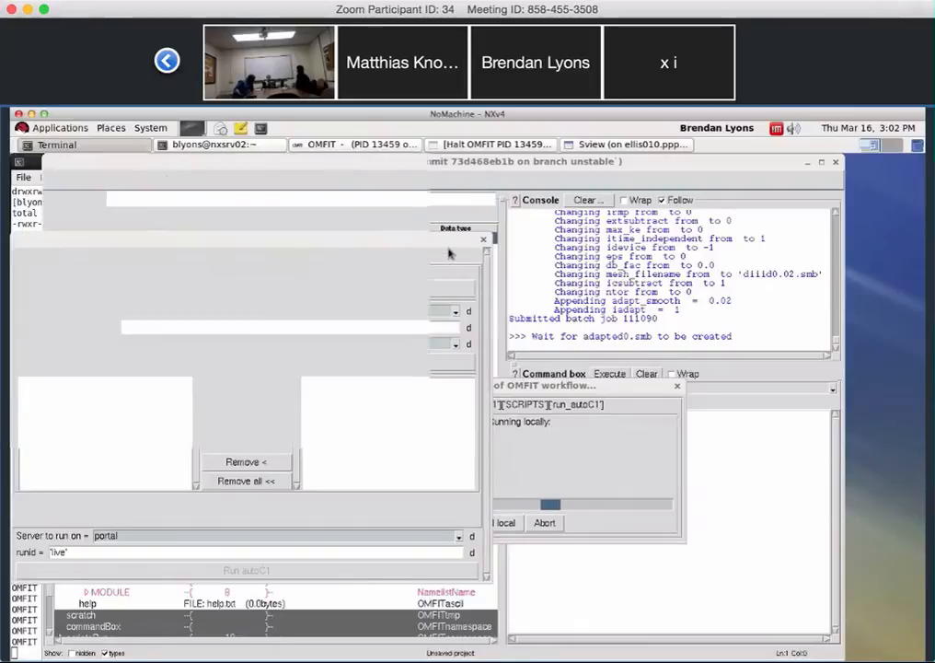
Switch to OMFIT and view the available devices in the equilibrium setup of Automated M3D-C1, keeping DIII-D
click(342, 144)
click(57, 255)
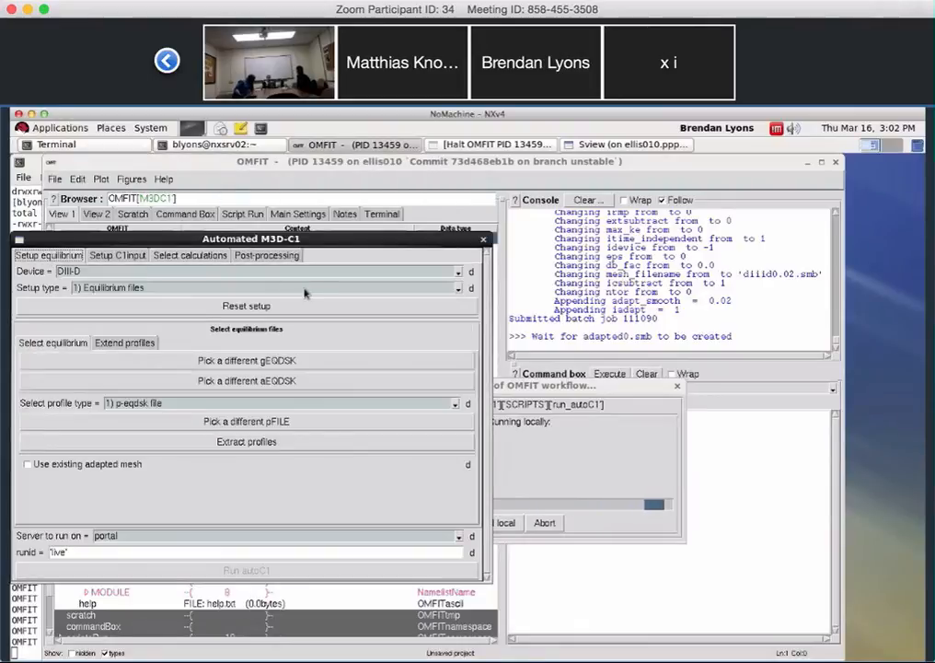
click(155, 273)
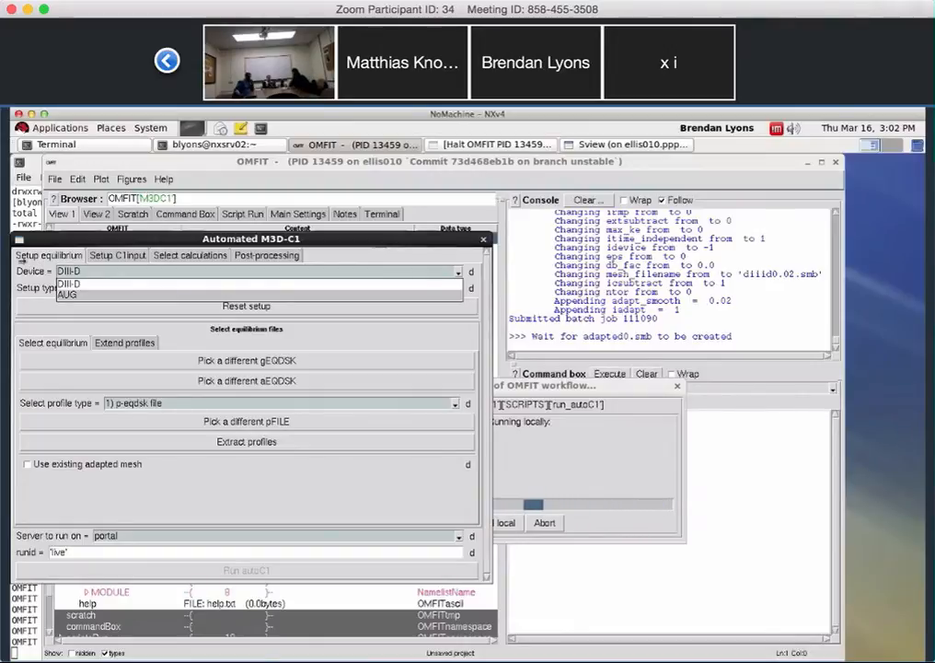
click(29, 287)
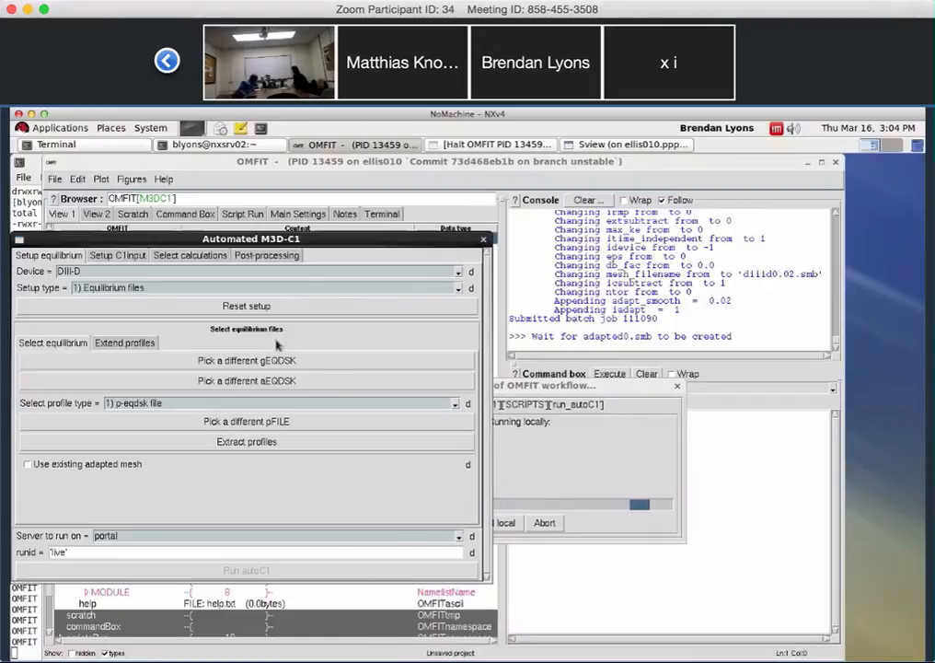
In the post-processing settings, start browsing for the directory containing the C1.h5 file from the account's folder under /p/tsc
click(284, 259)
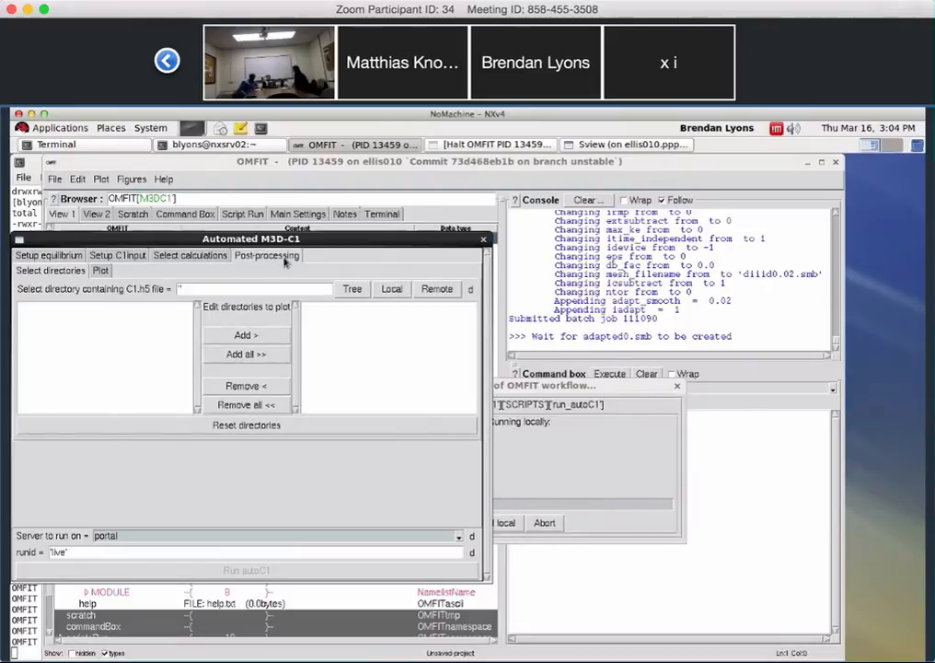
click(179, 288)
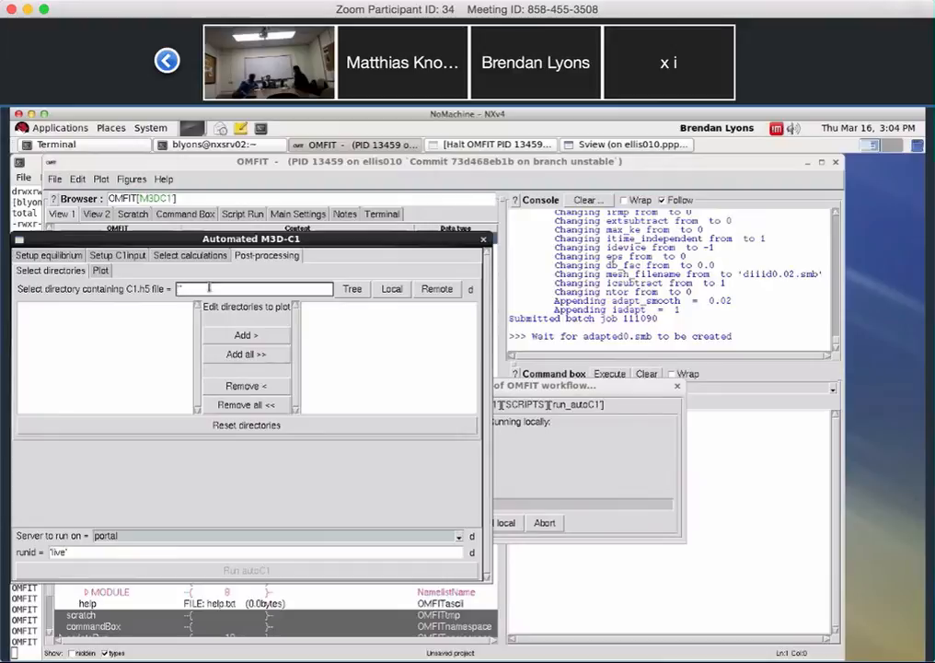
text(/p/ts)
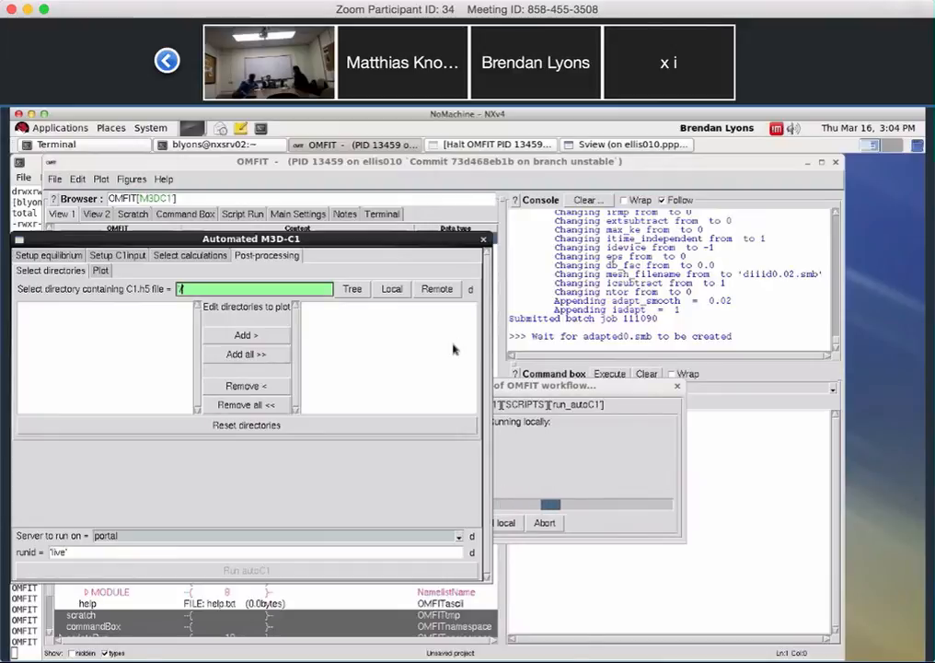
text(c/blyons')
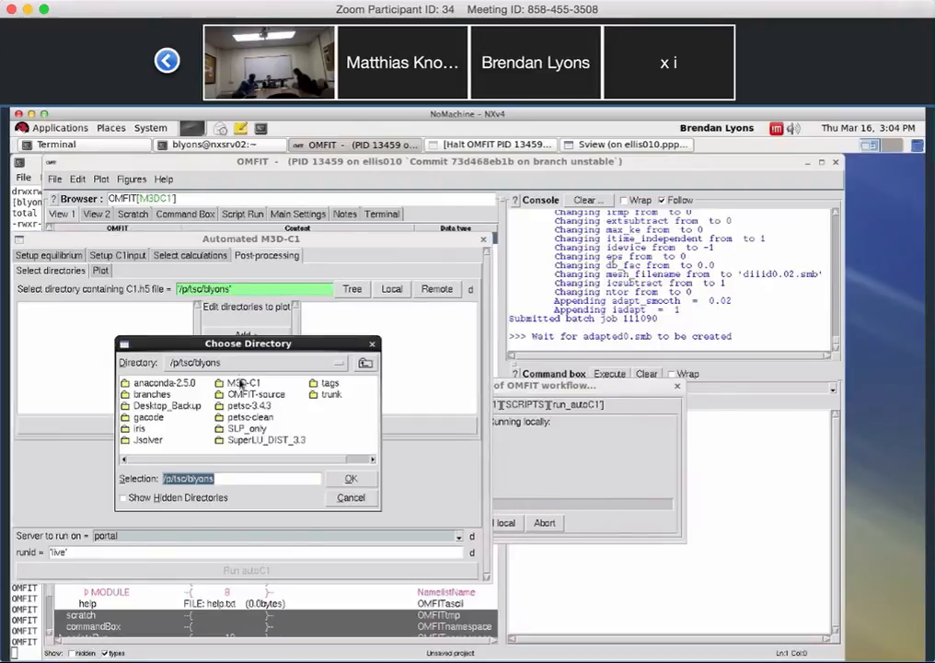
Choose M3D-C1/data/OMFIT/DIII-D/158103/03796/tutorial/rw1_equil as the post-processing directory to plot
double_click(241, 383)
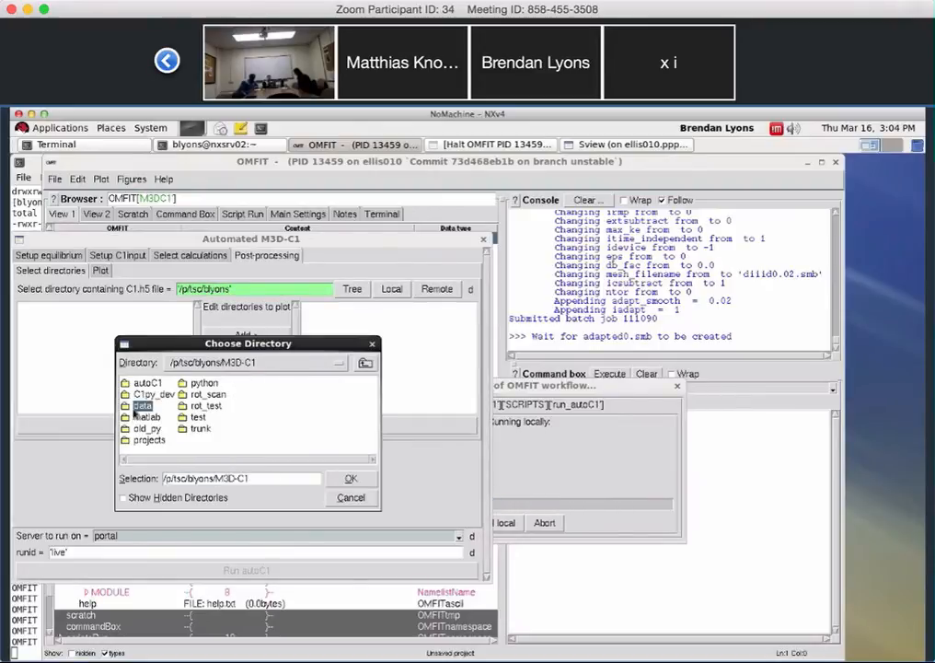
double_click(148, 405)
double_click(144, 406)
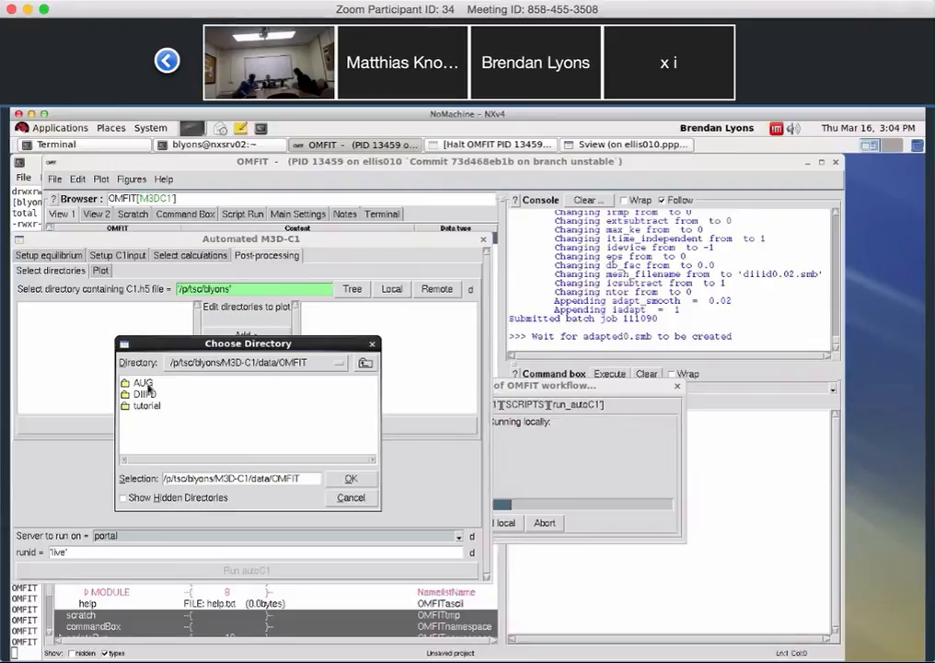
double_click(144, 395)
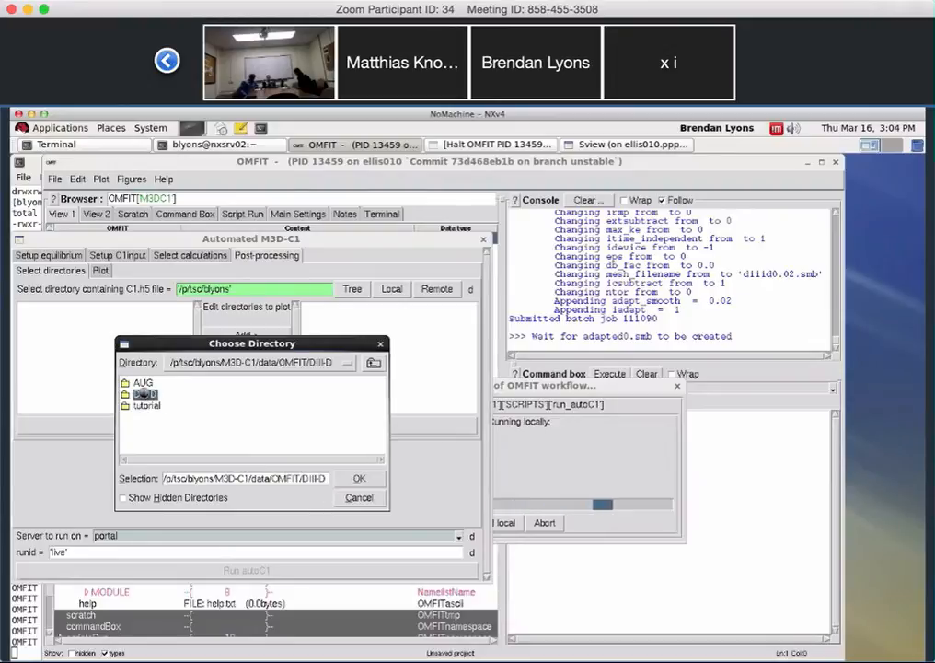
double_click(152, 383)
double_click(150, 383)
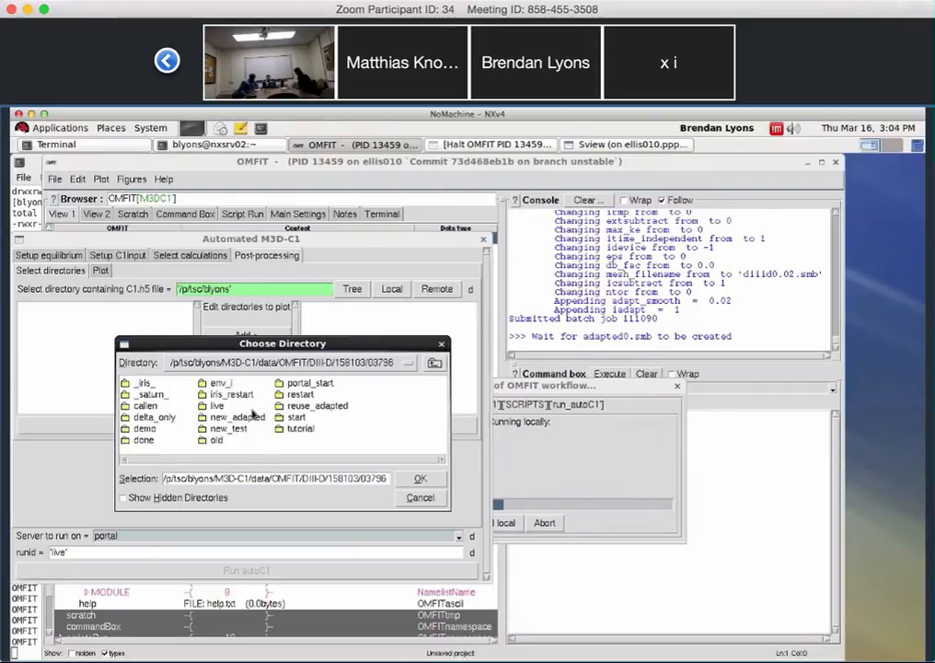
double_click(294, 426)
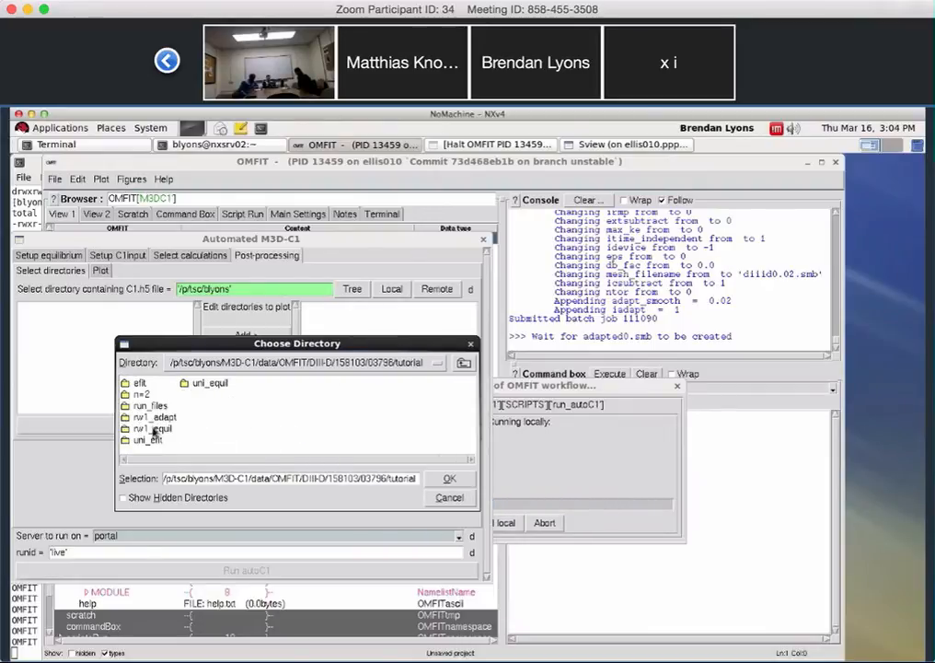
click(155, 429)
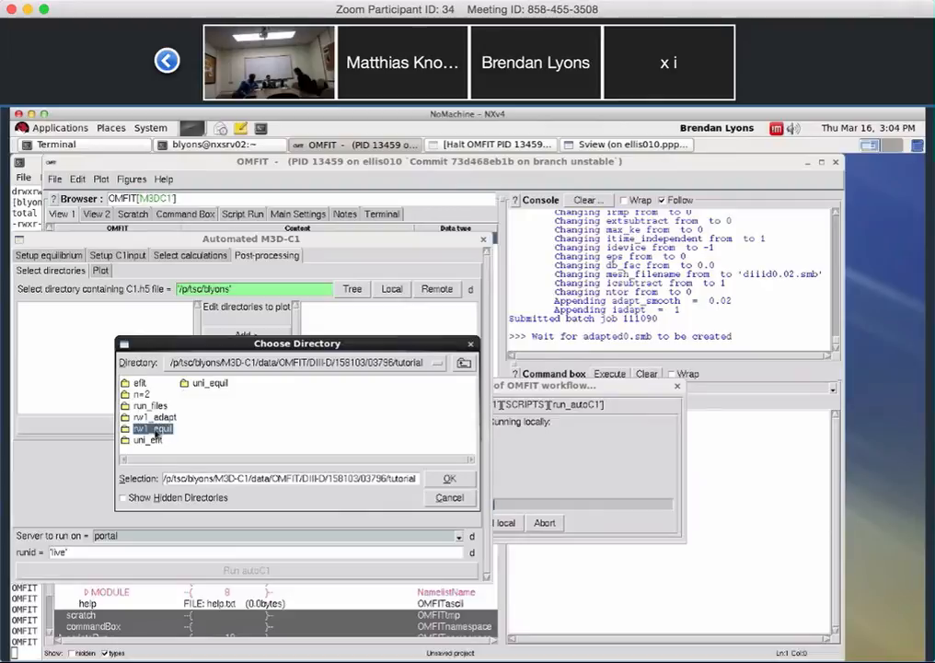
double_click(153, 429)
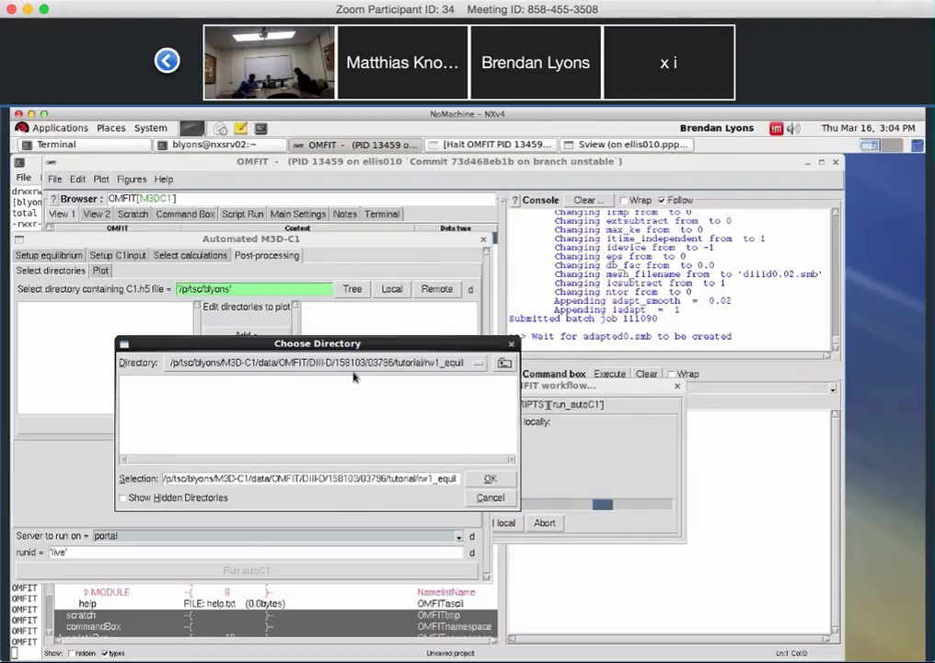
click(490, 479)
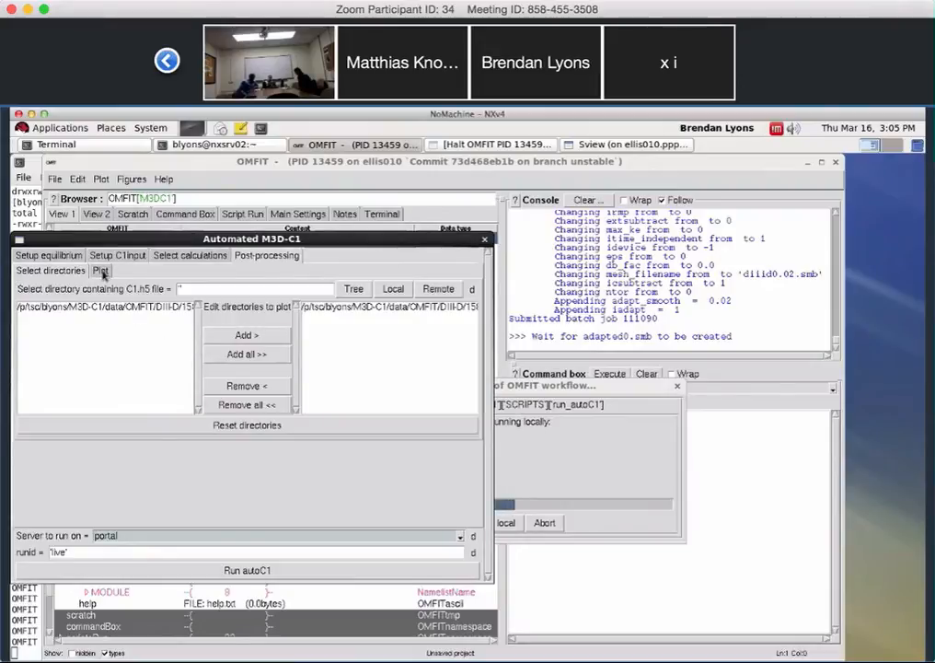
In the post-processing plot settings, write the IDL command plot_mesh,dir_1+'/C1.h5' in the command editor
click(101, 271)
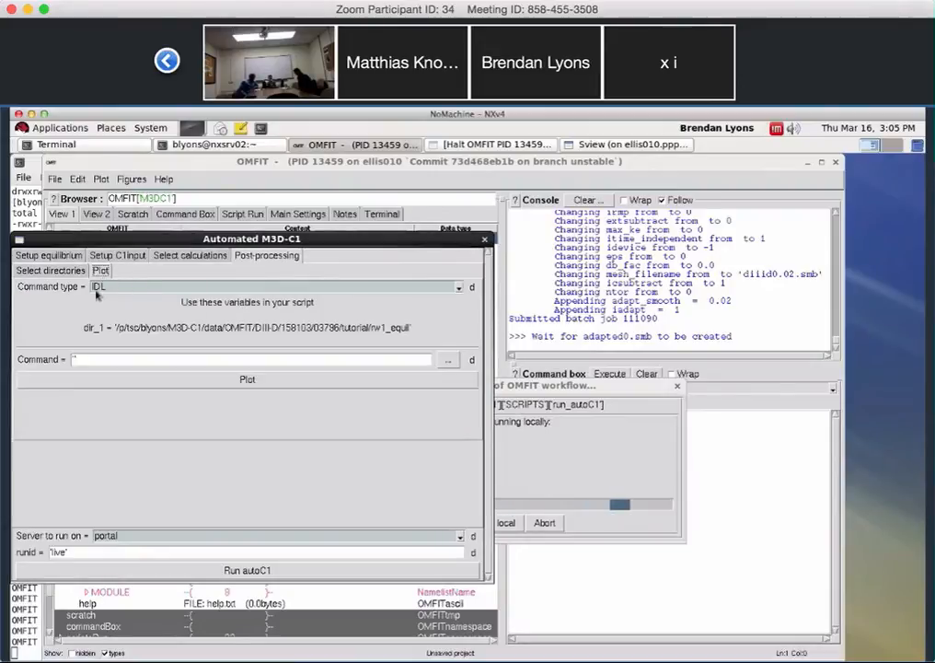
click(449, 360)
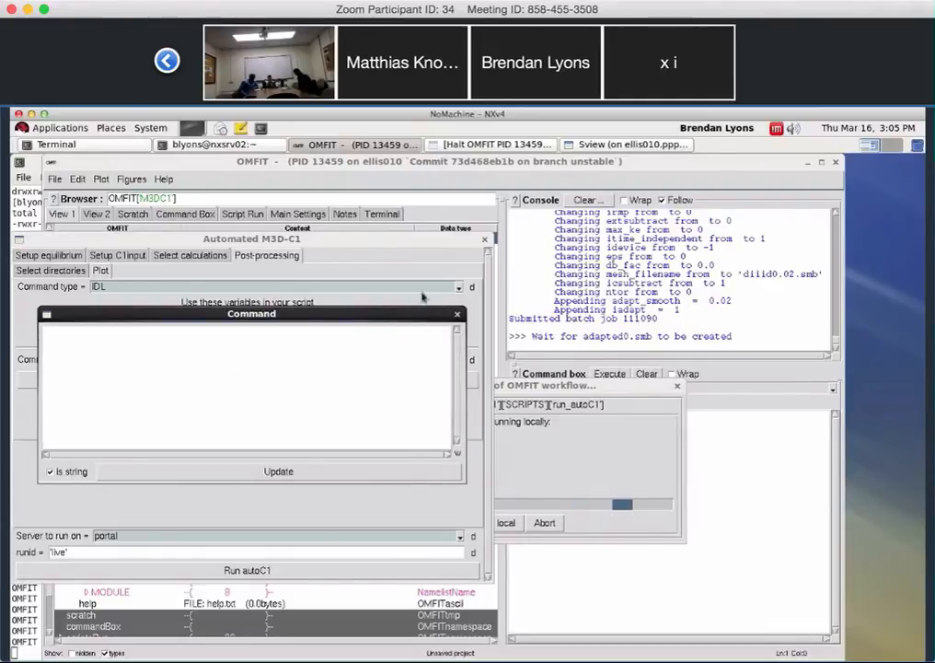
click(457, 314)
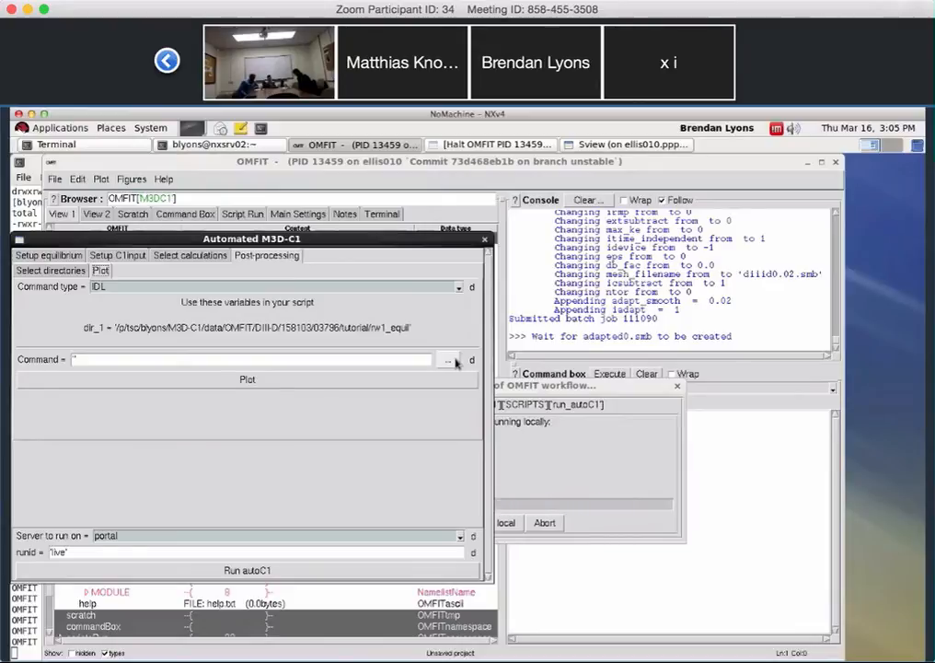
click(450, 360)
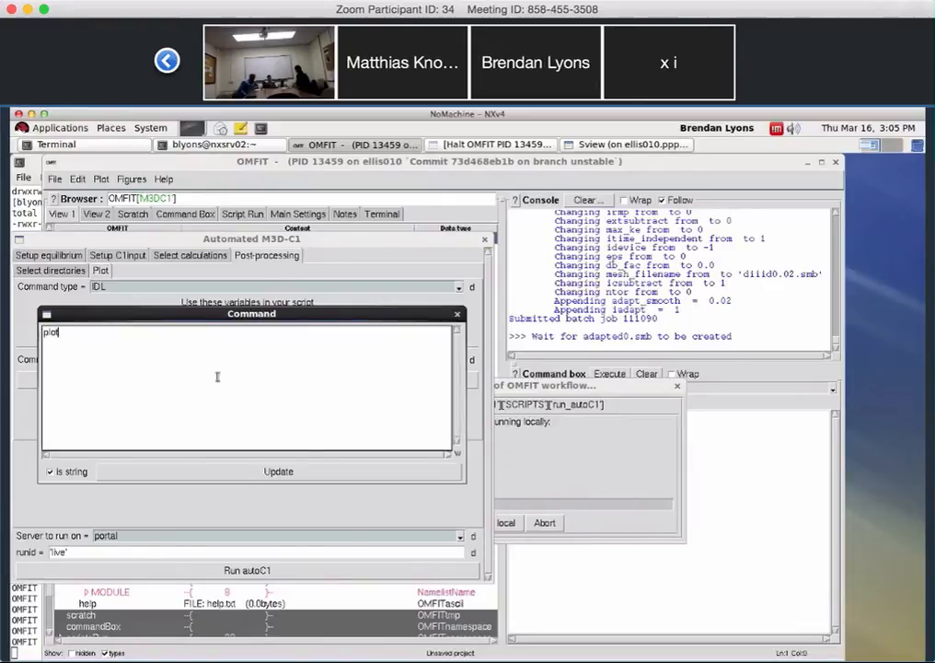
text(plot_mesh,dir_1+)
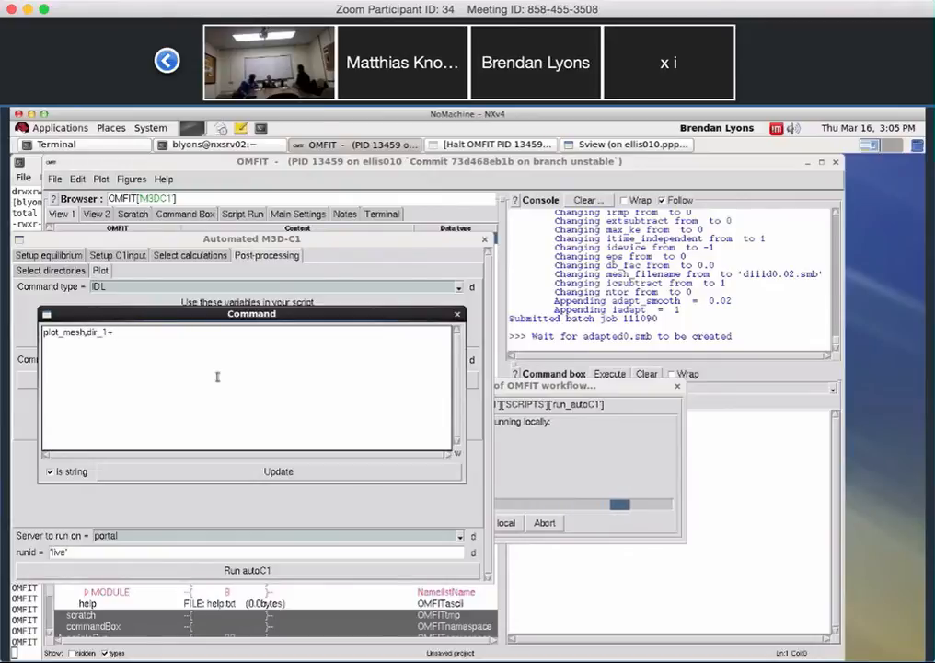
text('/ch)
key(BackSpace)
key(BackSpace)
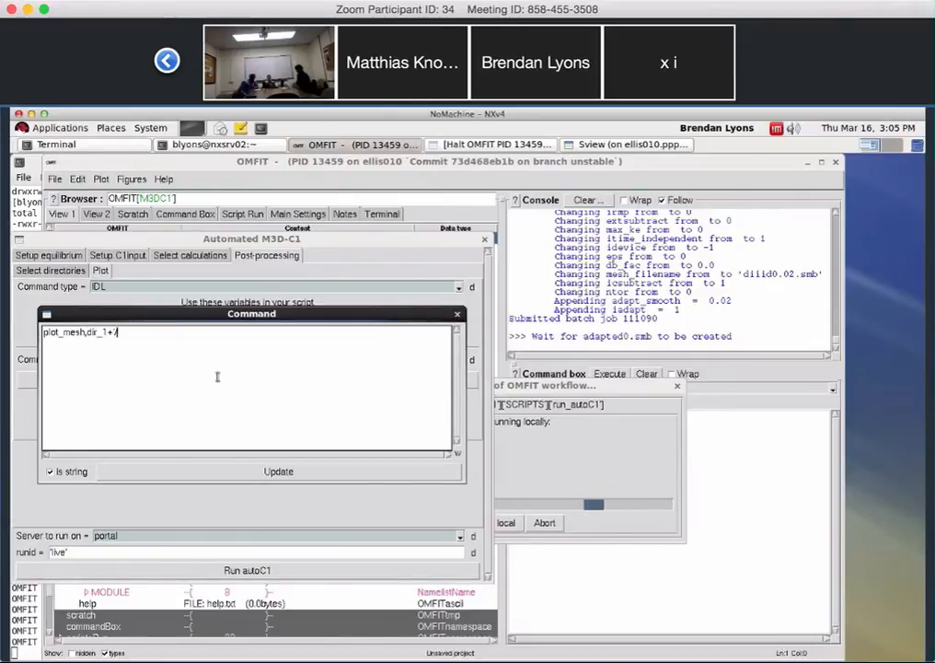
text(C1.h5')
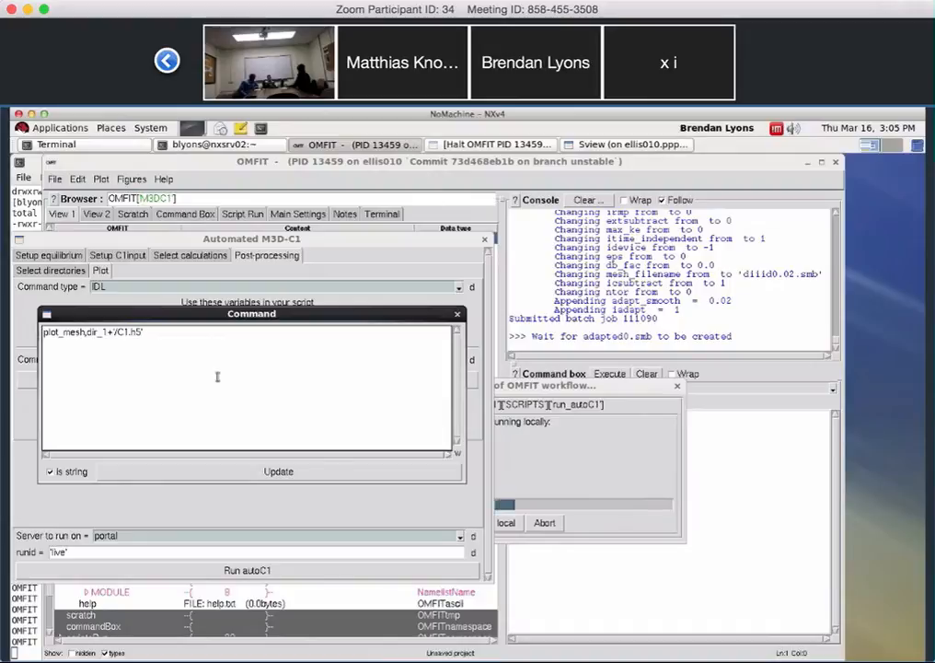
Insert file= before dir_1 in the plot_mesh command, apply the edit and plot the mesh
key(Left)
key(Left)
key(Left)
key(Left)
key(Left)
key(Left)
key(Left)
key(Left)
key(Left)
key(Left)
key(Left)
key(Left)
key(Left)
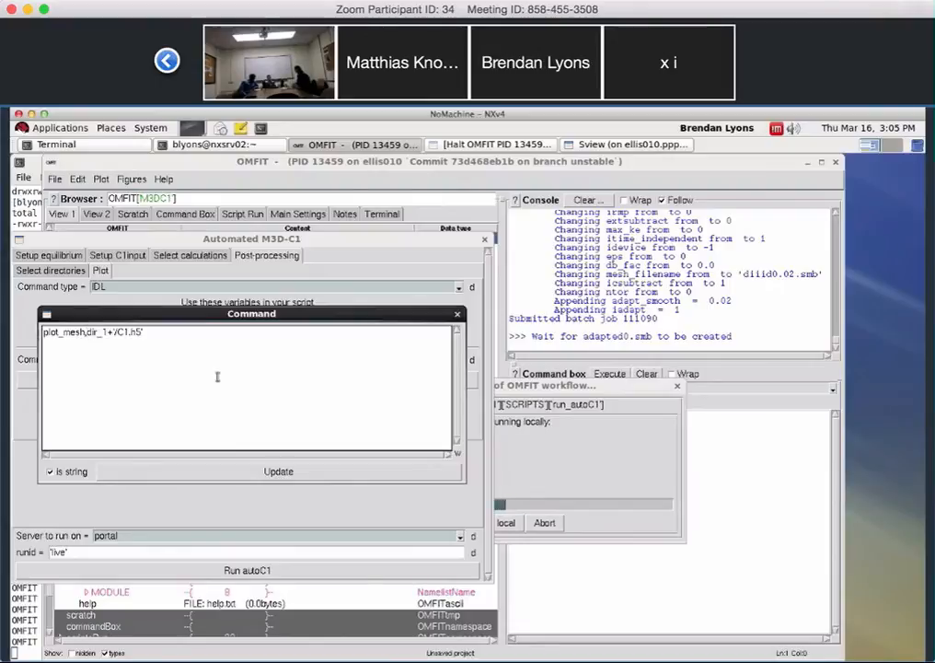
text(file)
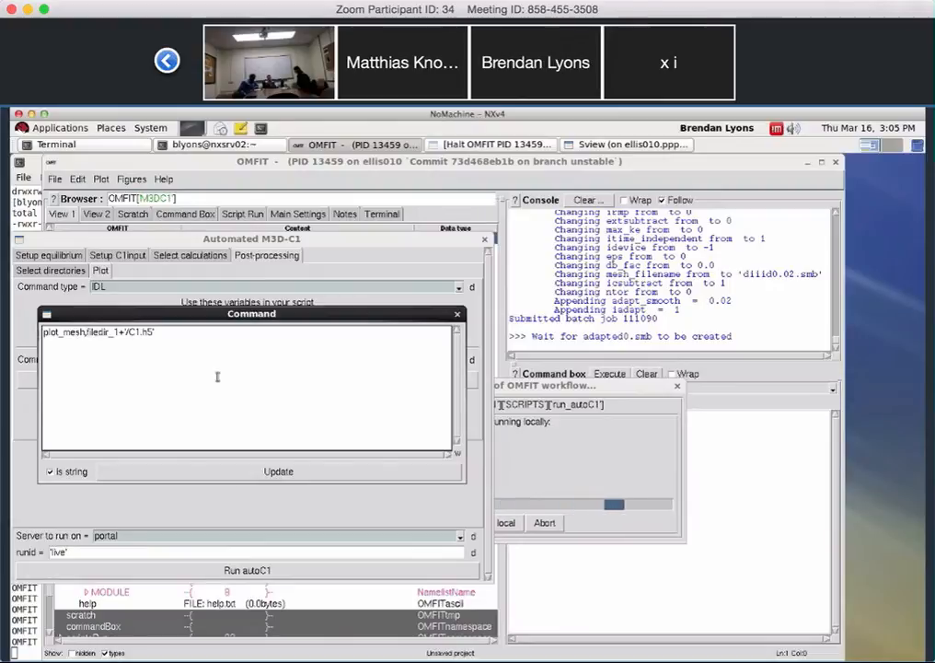
text(=)
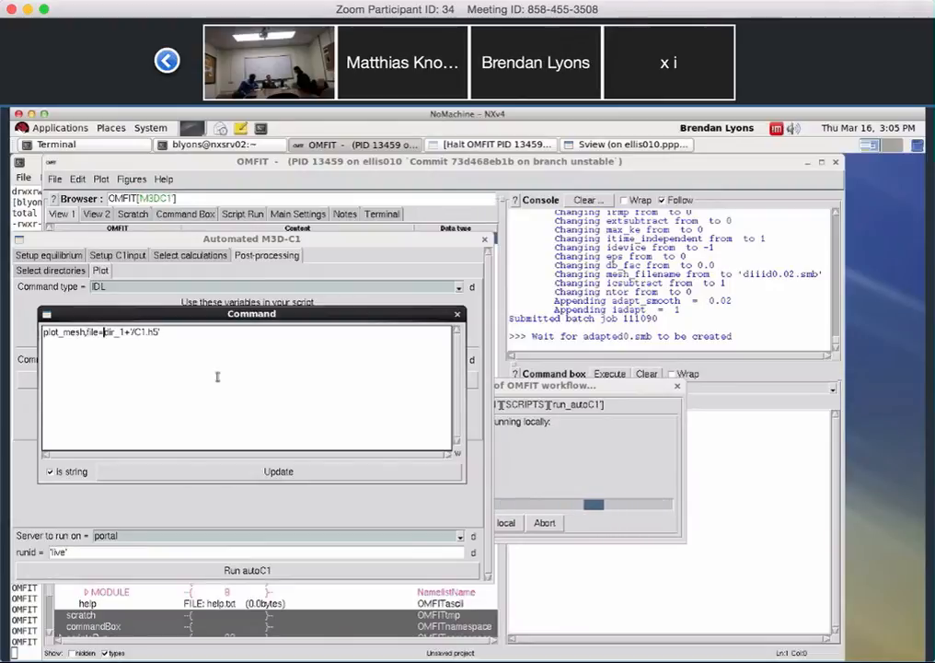
click(276, 472)
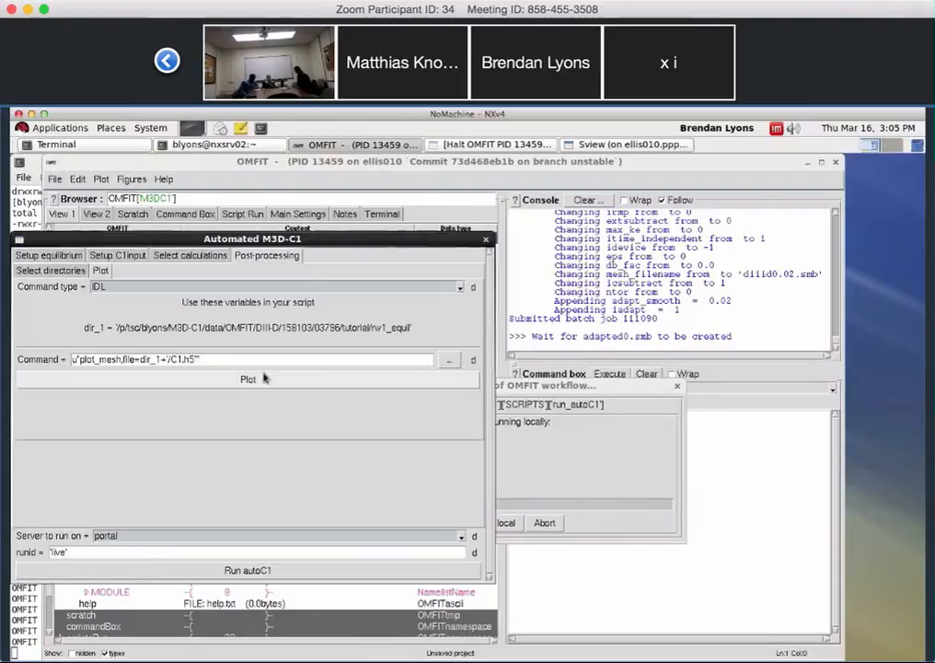
click(263, 380)
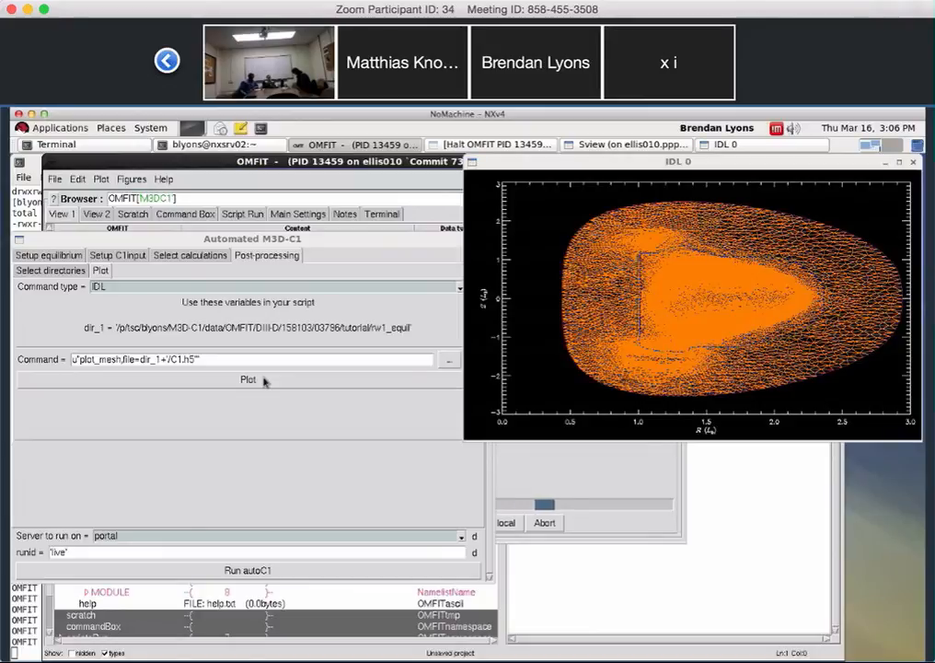
Append ,rrange=[2.0,2.5],zrange=[-0.25,0.25],/iso to the plot_mesh command and replot the mesh
click(449, 360)
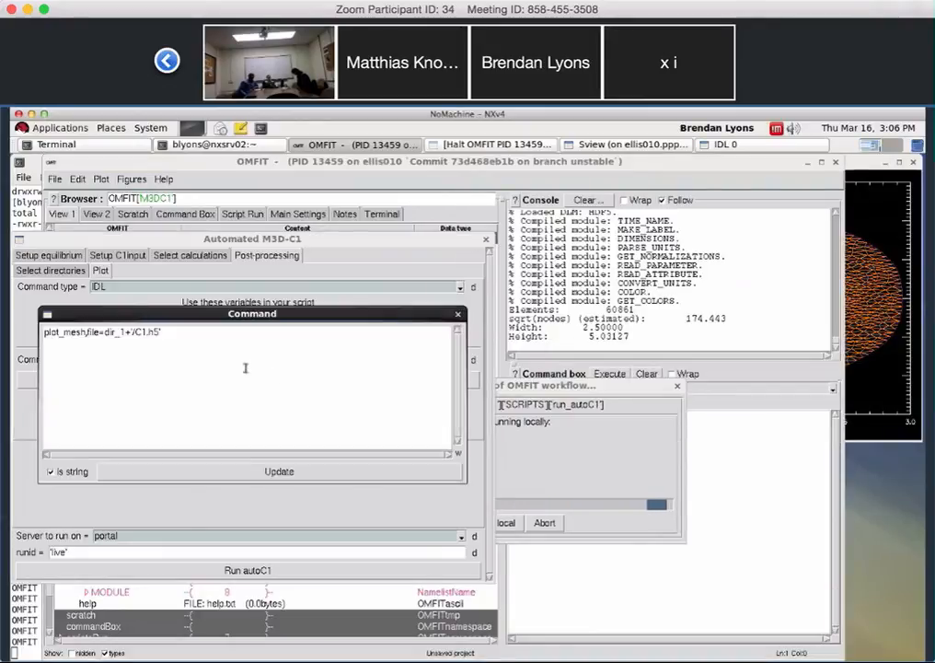
click(212, 331)
text(')
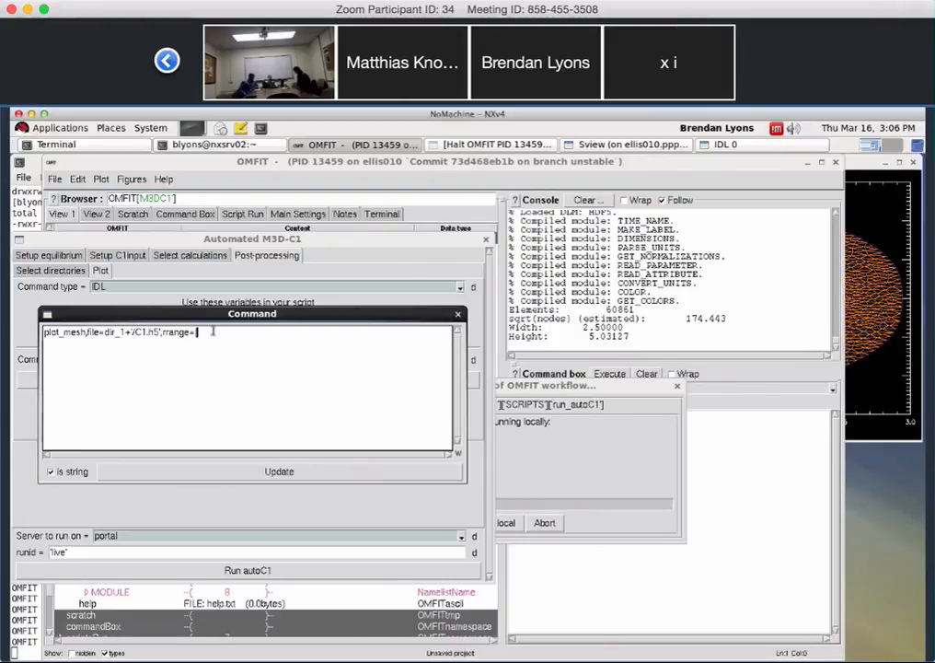
text(,rrange=[2.0,2.5],zrange)
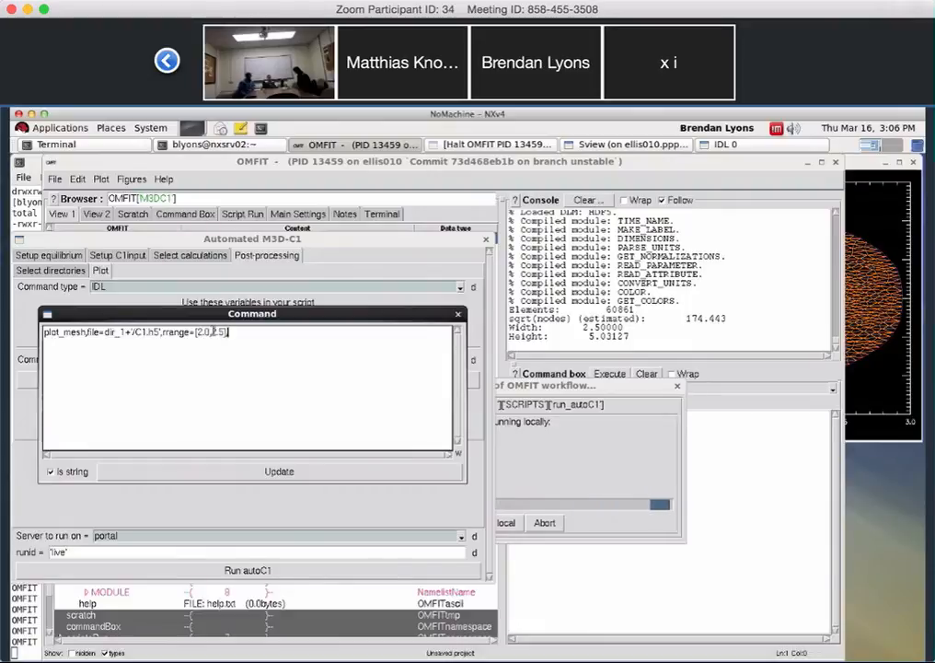
text(=[-0.25,0.2)
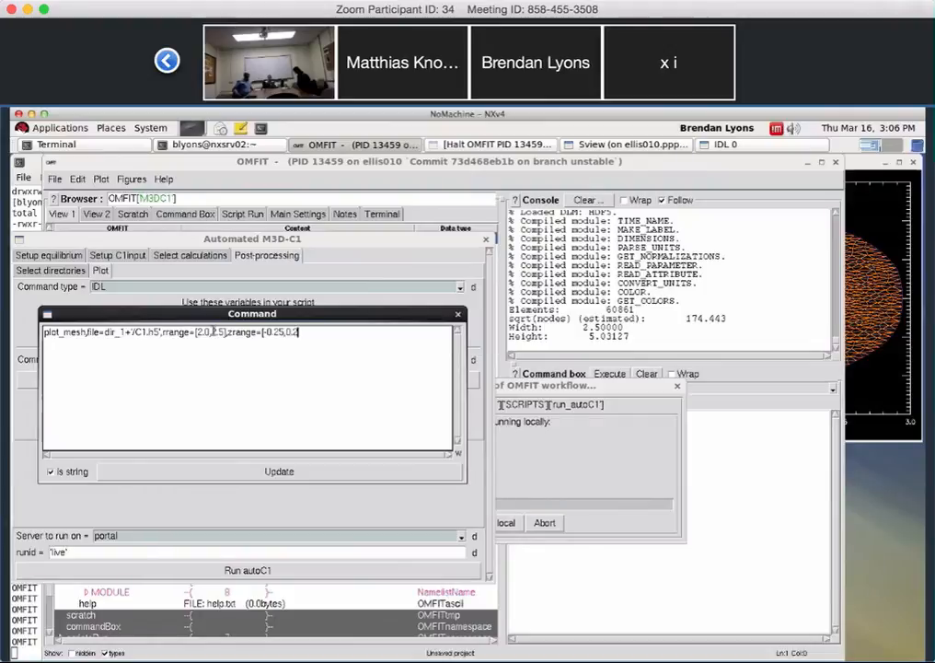
text(5],/iso)
click(253, 472)
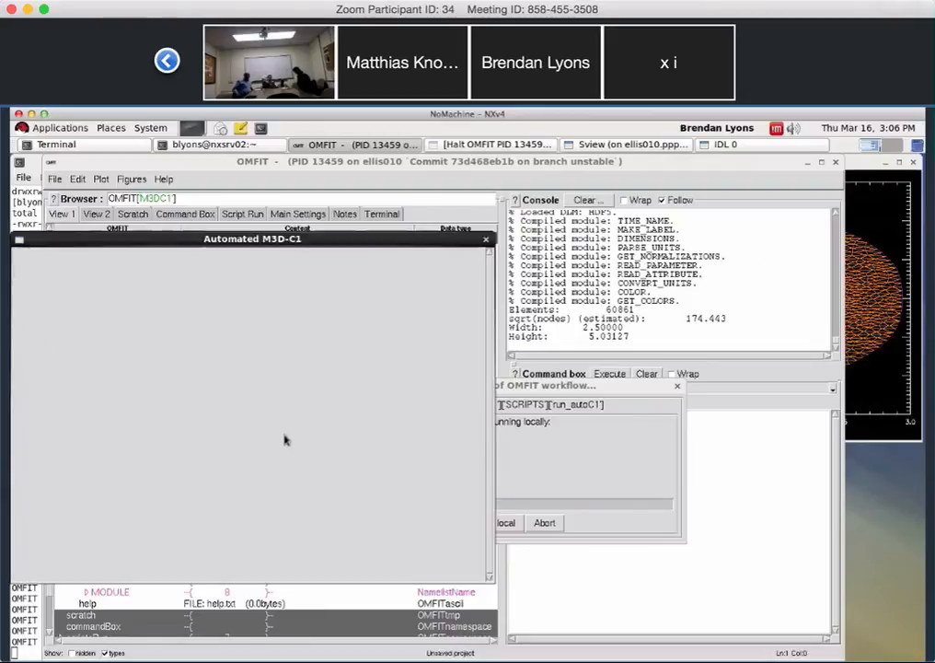
click(248, 378)
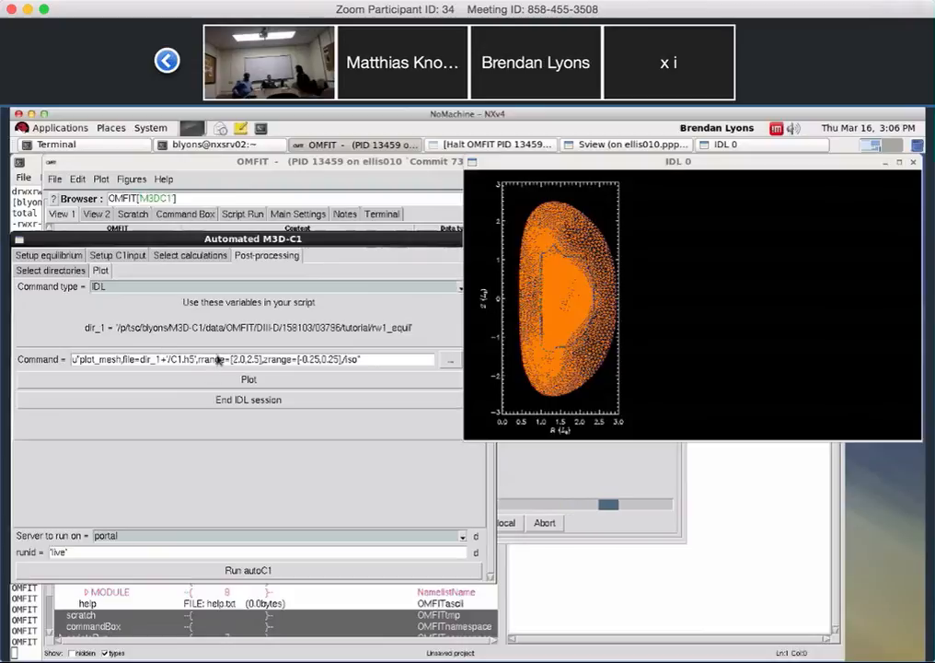
Rename rrange to xrange and zrange to yrange in the plot_mesh command and replot the mesh
click(200, 359)
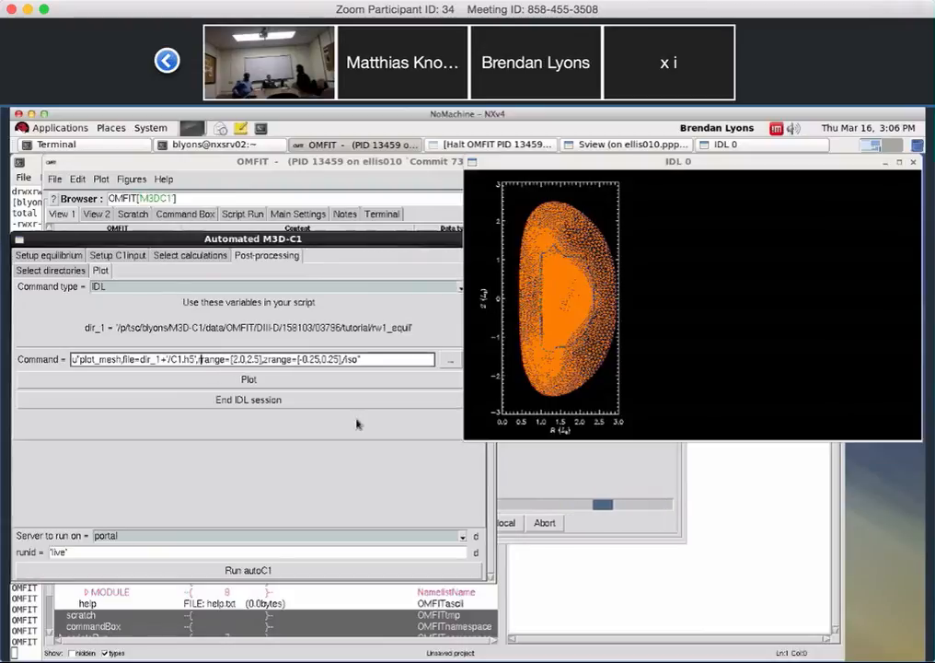
text(x)
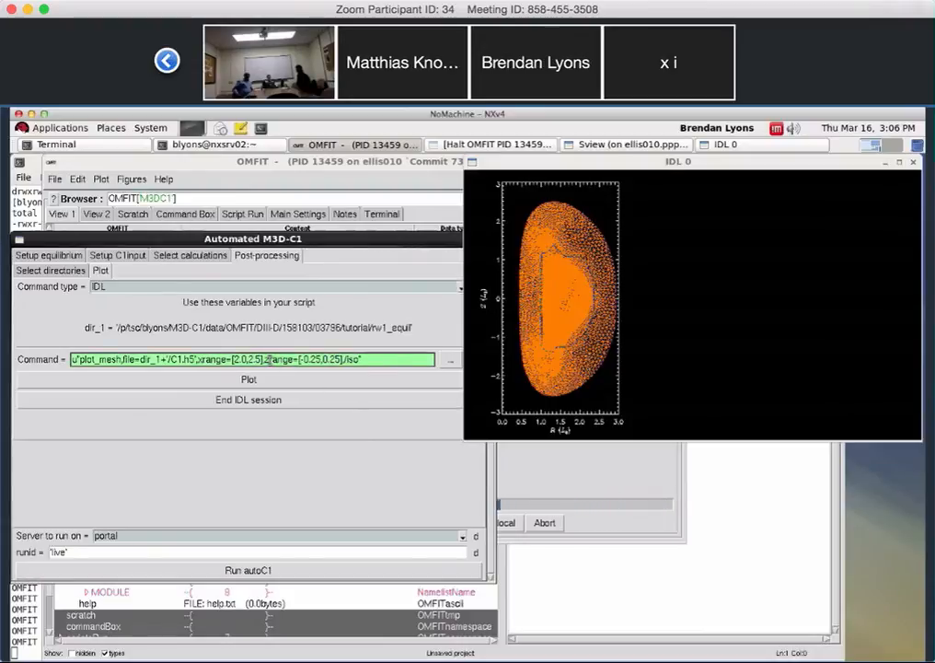
click(267, 359)
text(y)
click(267, 387)
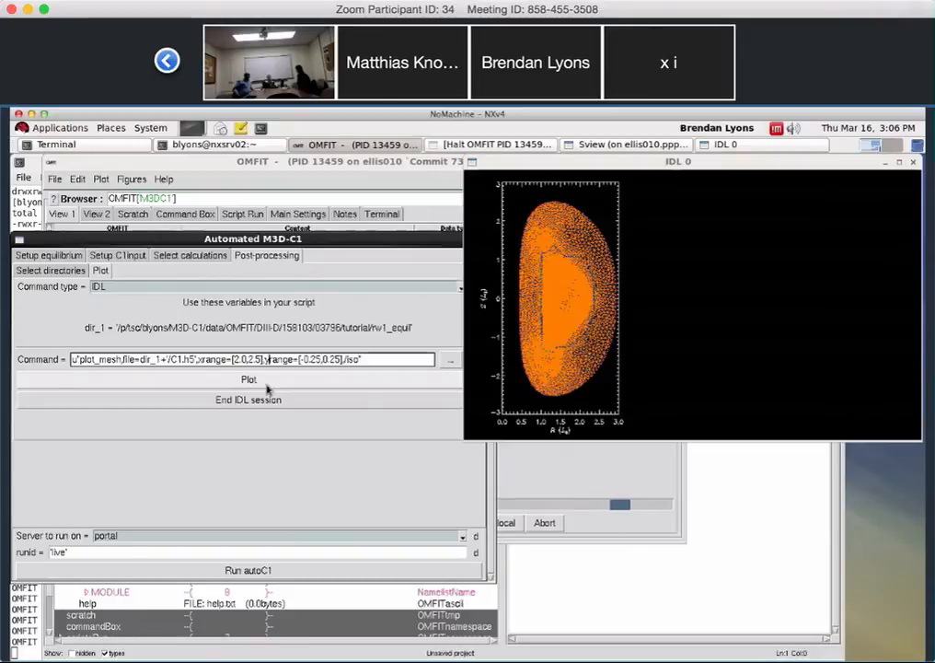
click(267, 388)
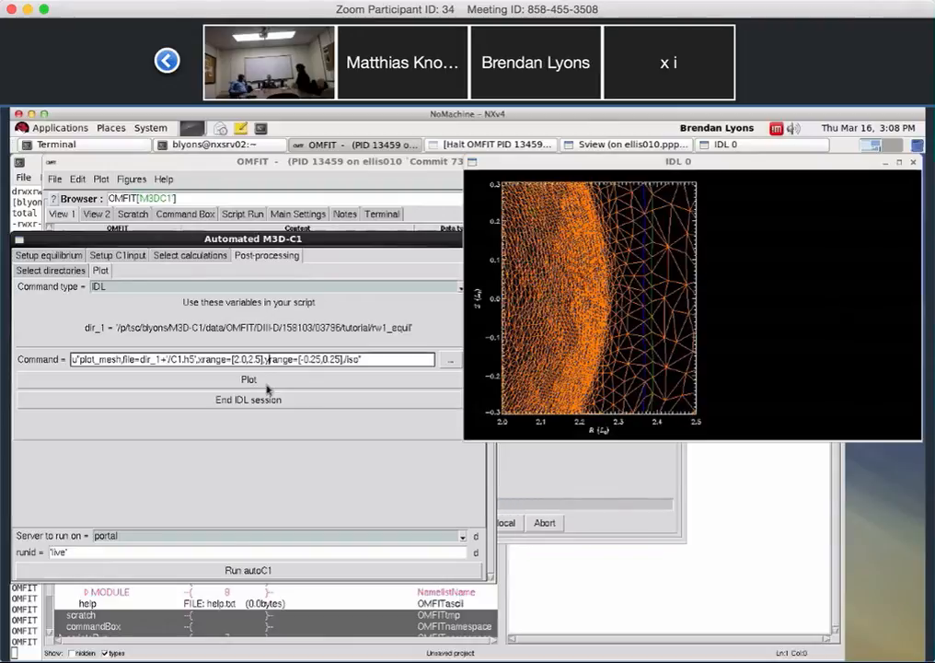
View the available plot command types, keeping IDL, and end the IDL session
click(120, 288)
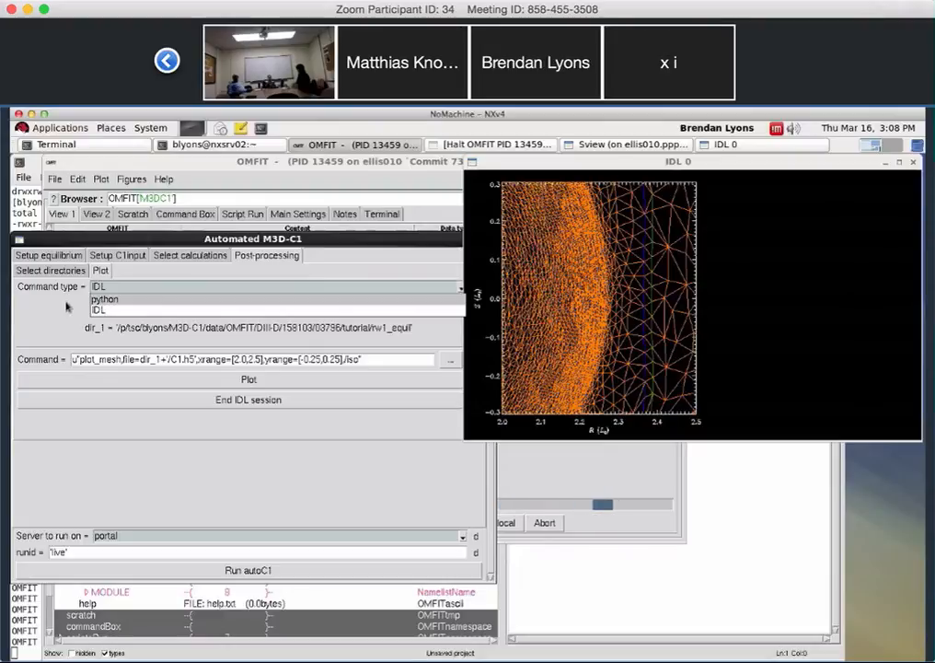
click(288, 384)
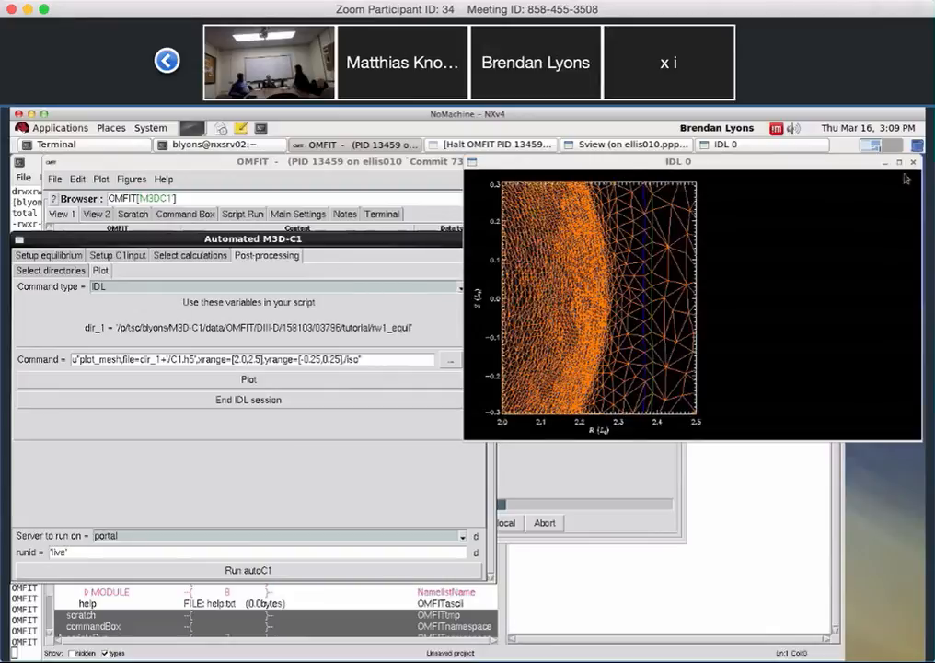
click(270, 401)
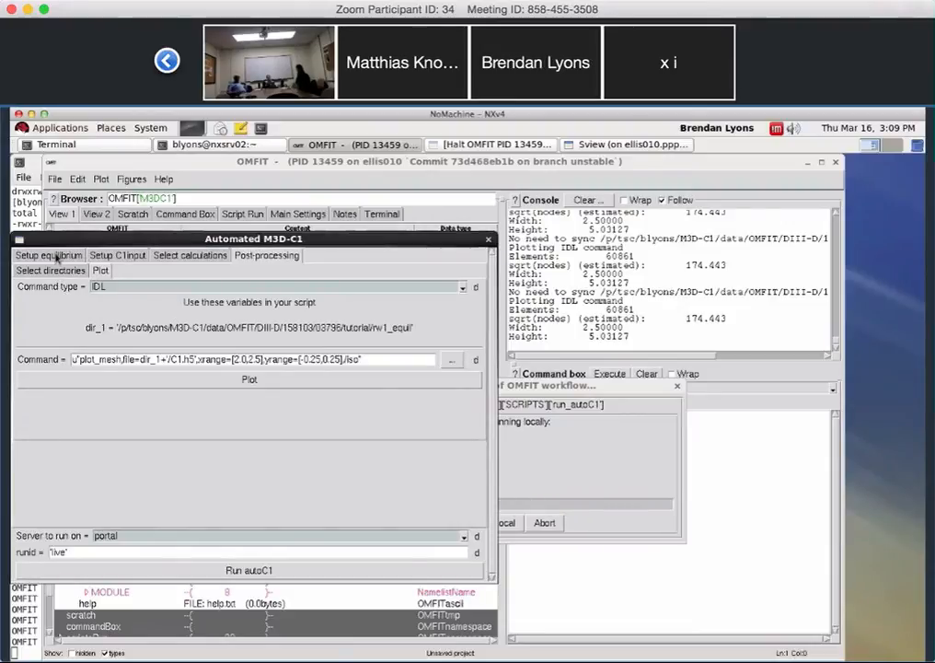
Review the selected calculations and set the equilibrium setup type to 2) Existing autoC1 directory
click(50, 255)
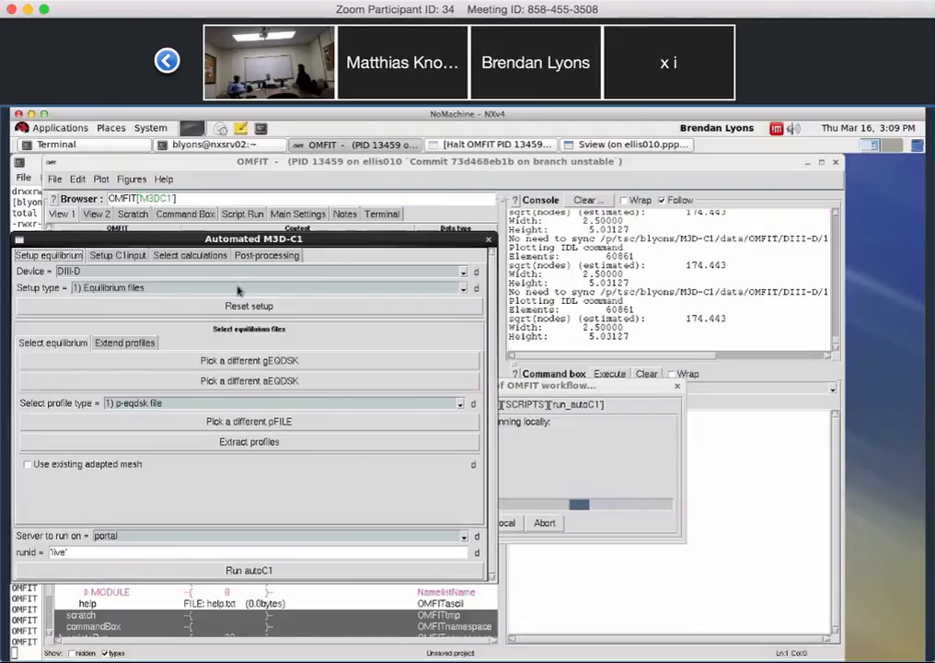
click(201, 257)
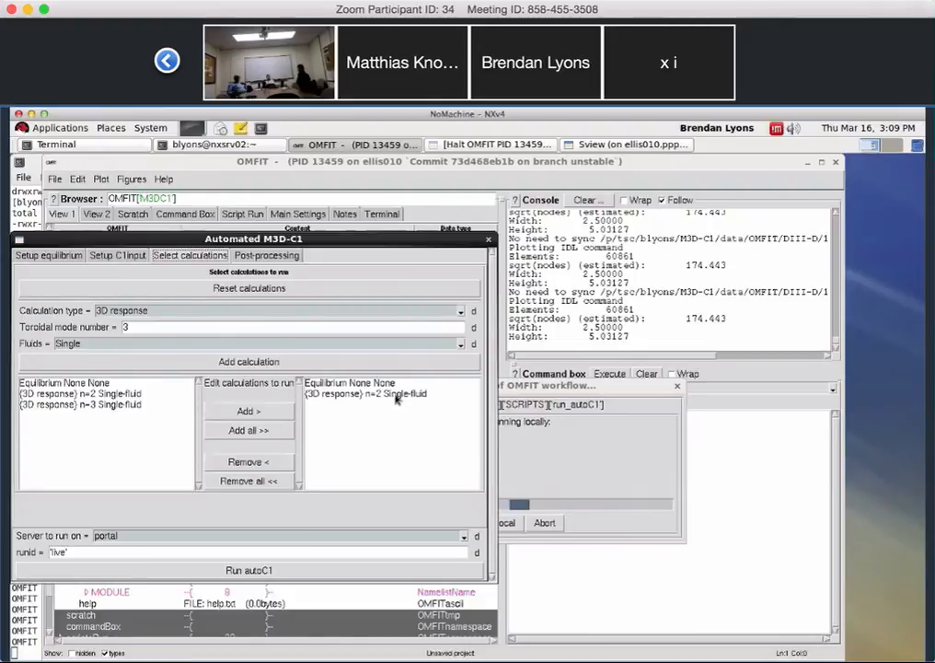
click(40, 255)
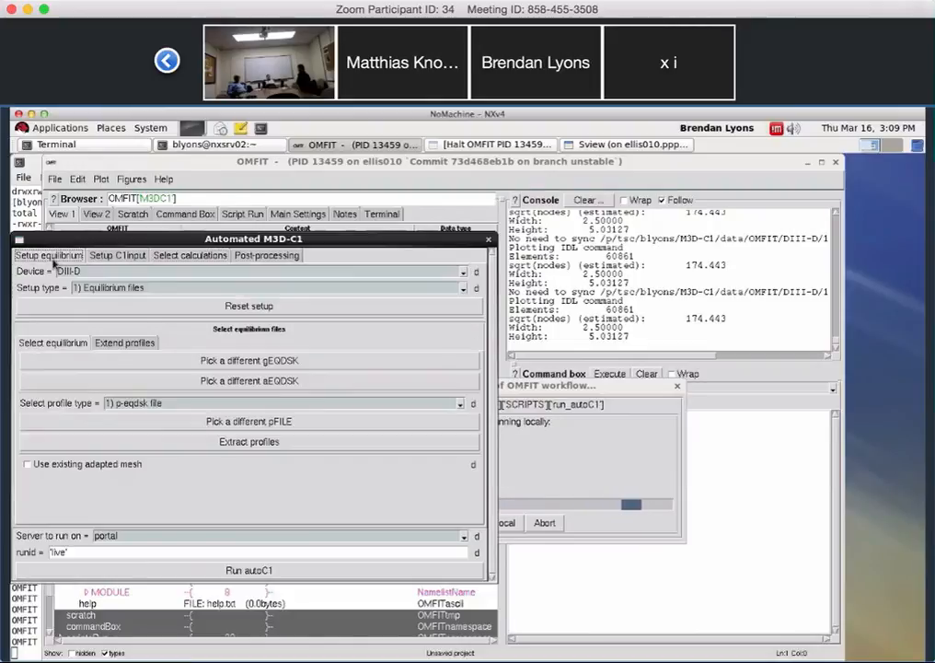
click(83, 287)
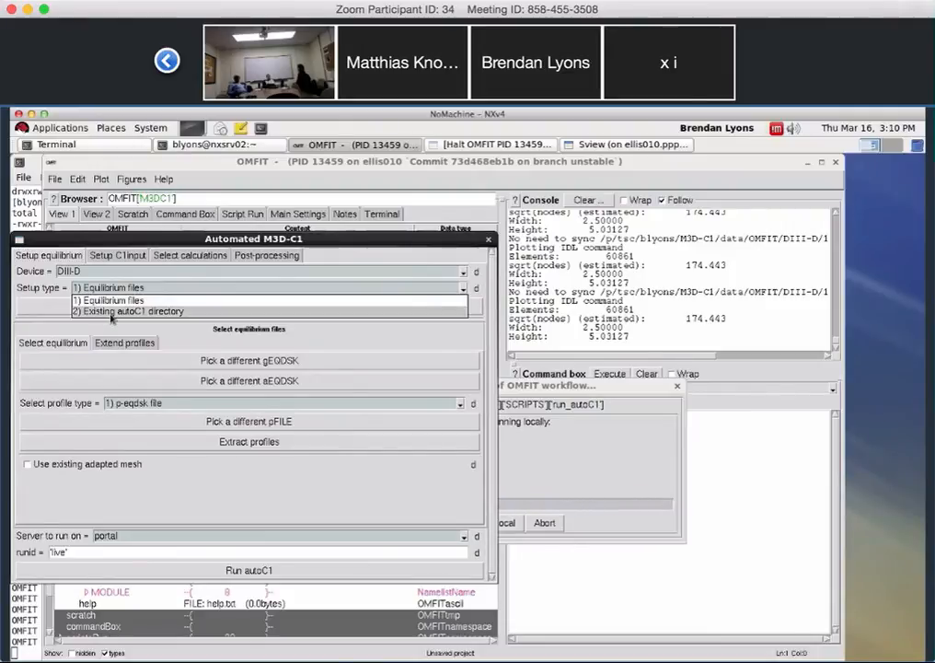
click(111, 314)
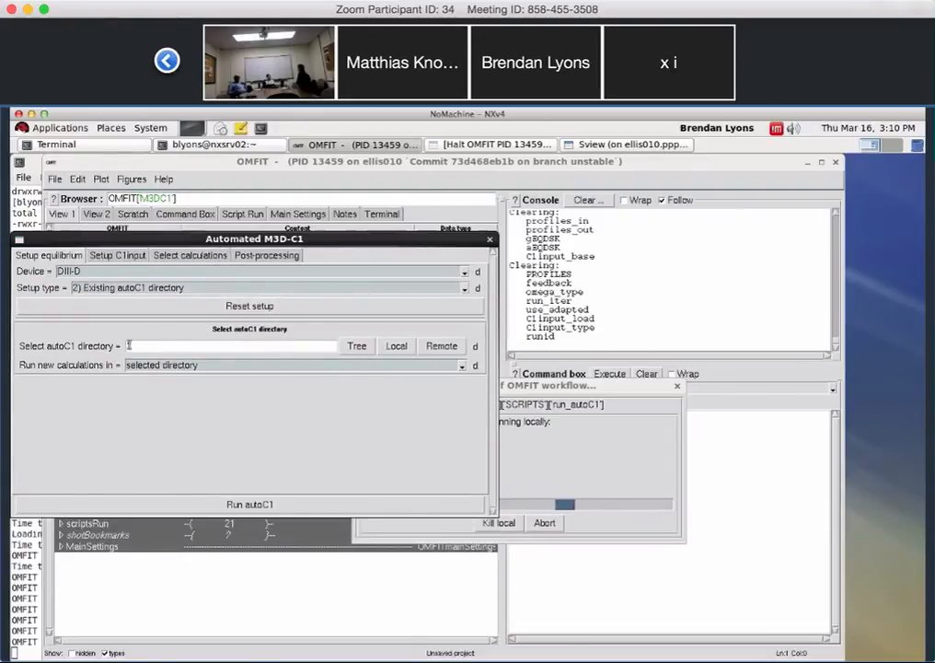
Choose the local OMFIT/DIII-D/158103/03796/tutorial folder as the autoC1 directory and set new calculations to run in a new directory
click(394, 346)
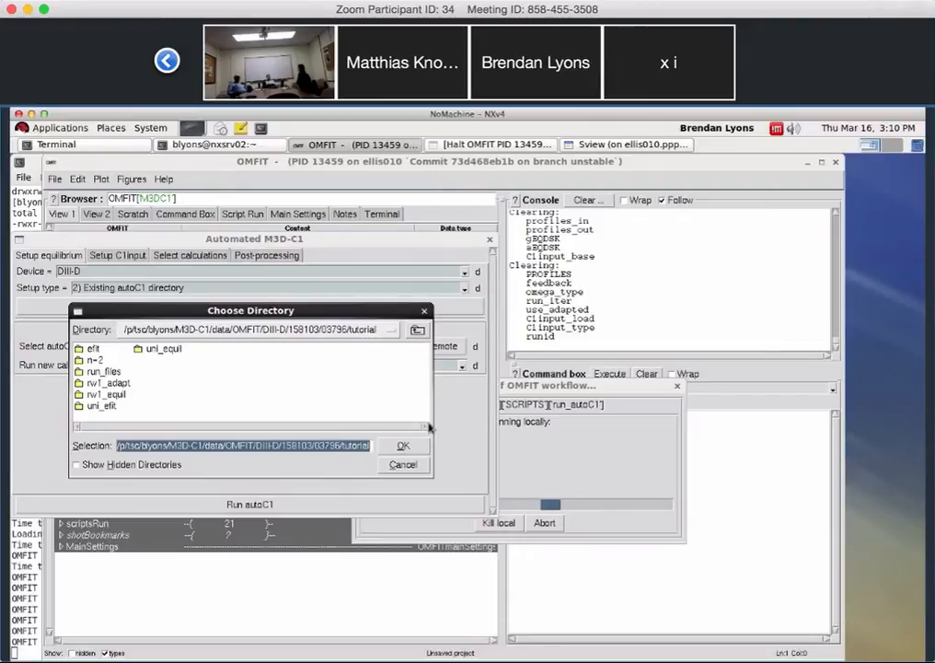
click(405, 448)
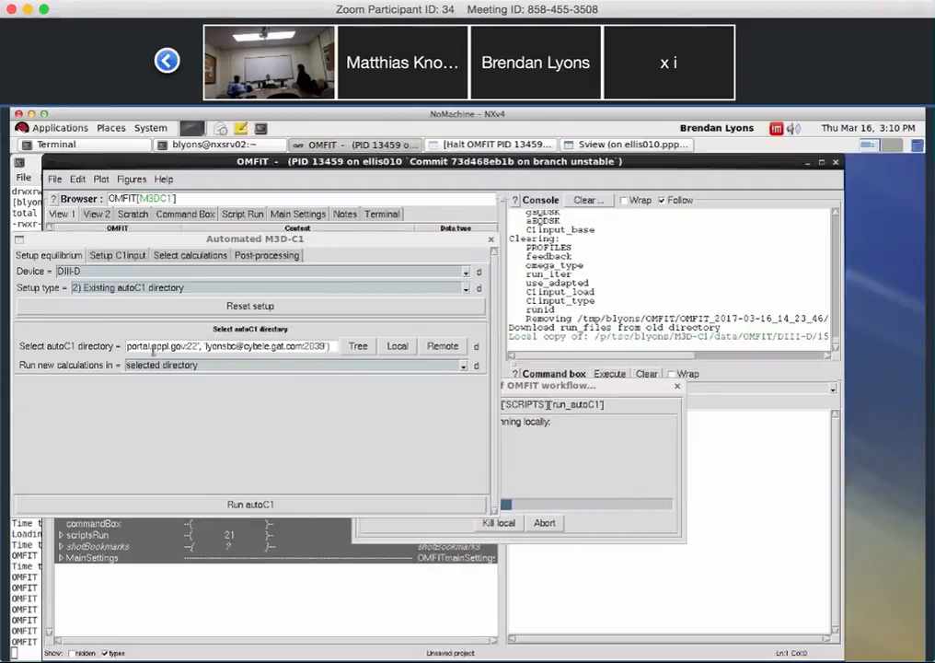
click(168, 346)
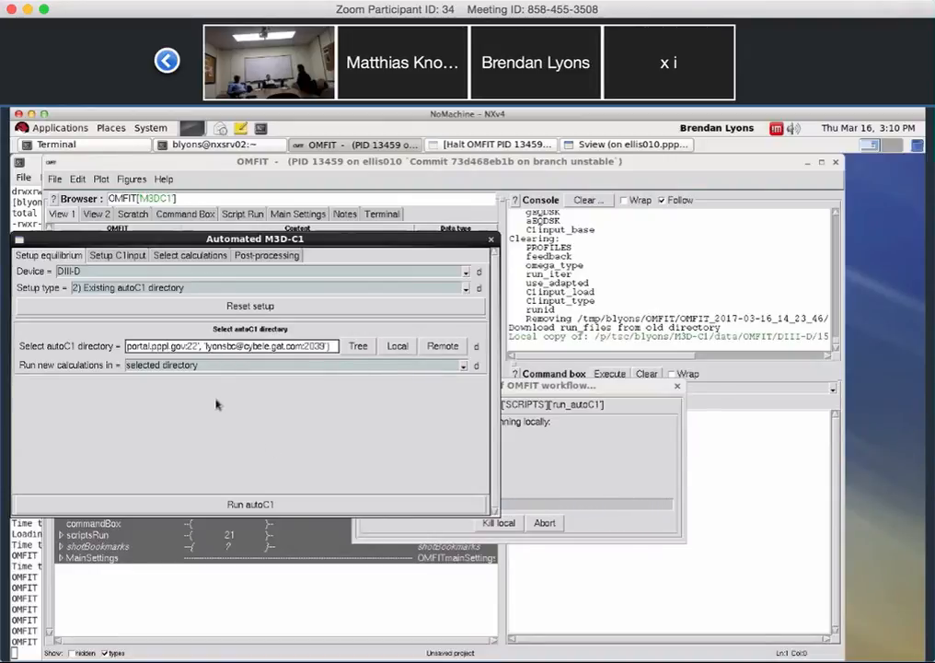
click(167, 368)
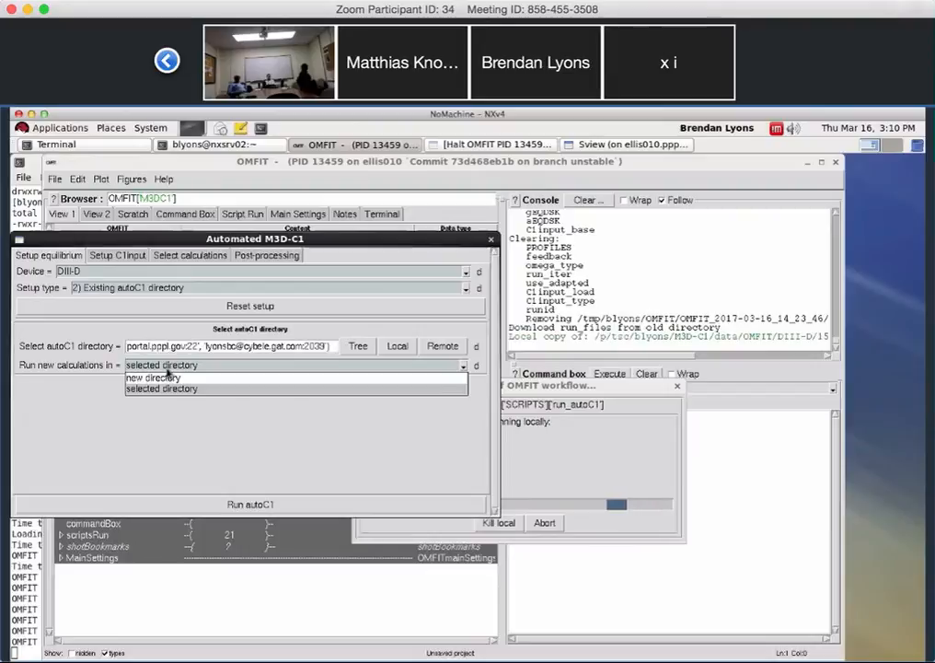
click(169, 378)
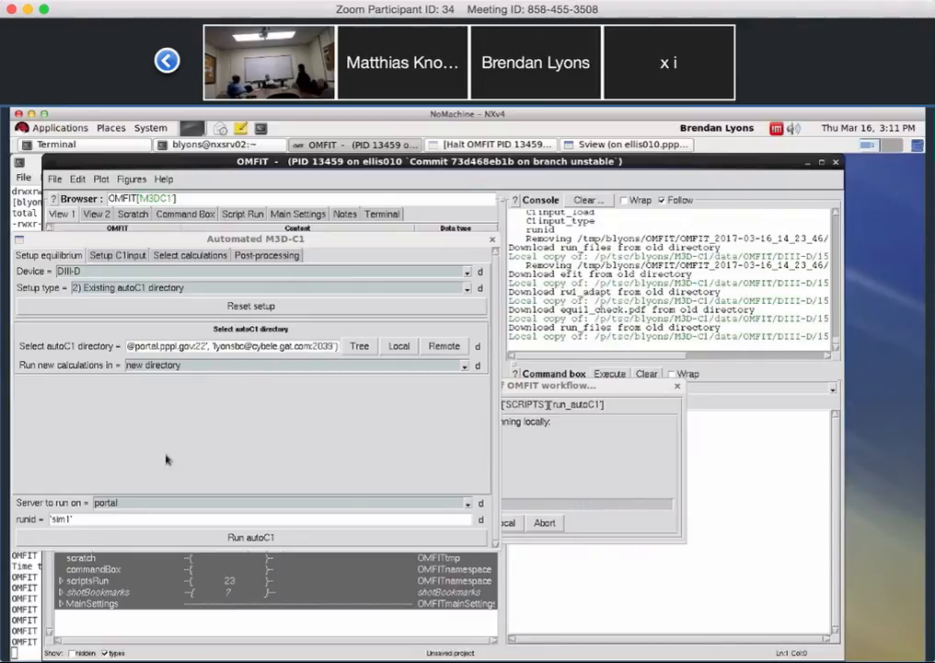
Set new calculations to run in the selected directory and empty the list of calculations to run
click(191, 365)
click(170, 389)
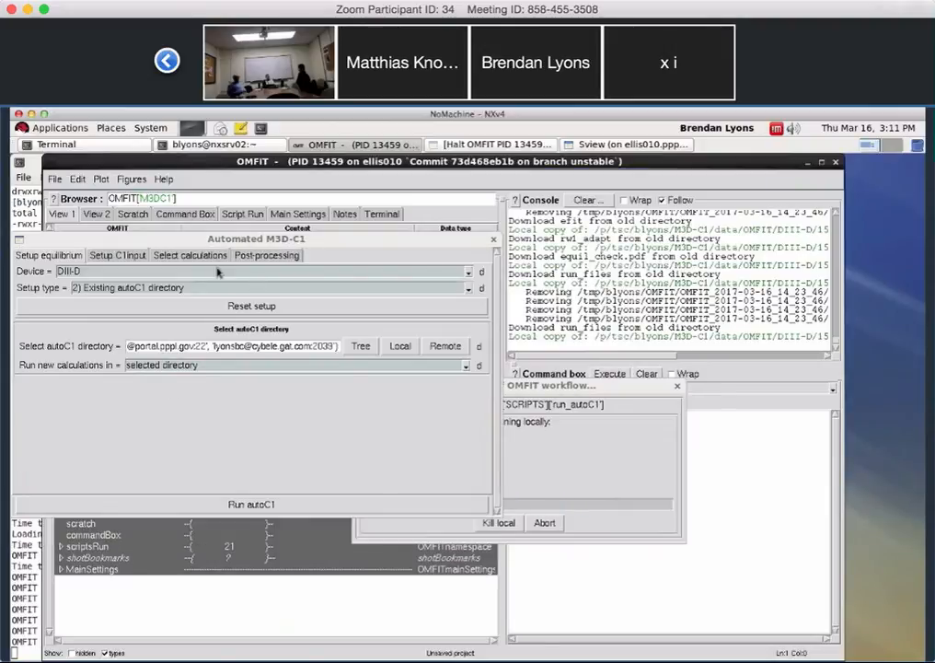
click(192, 256)
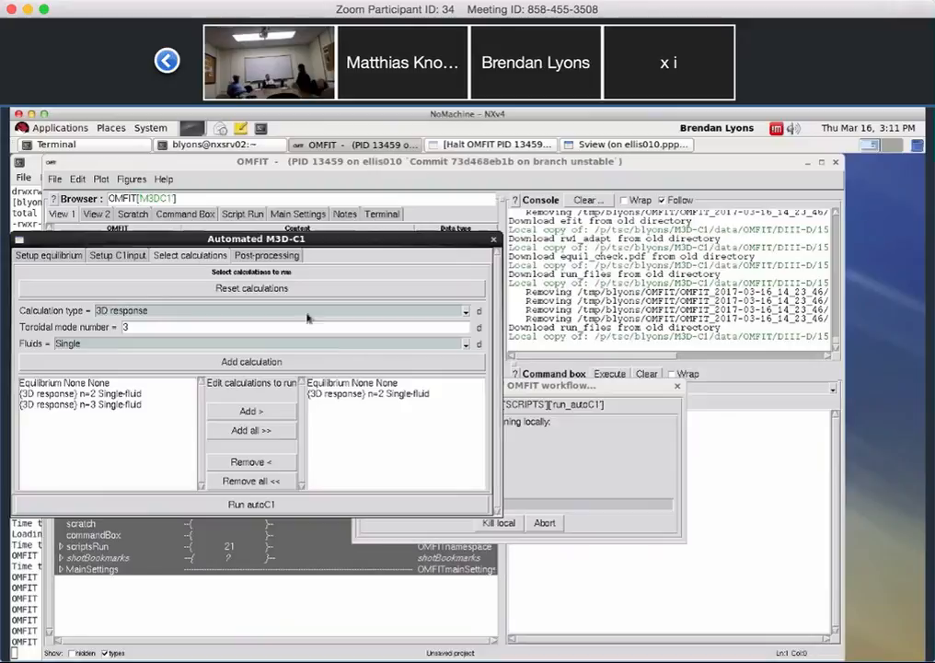
click(261, 482)
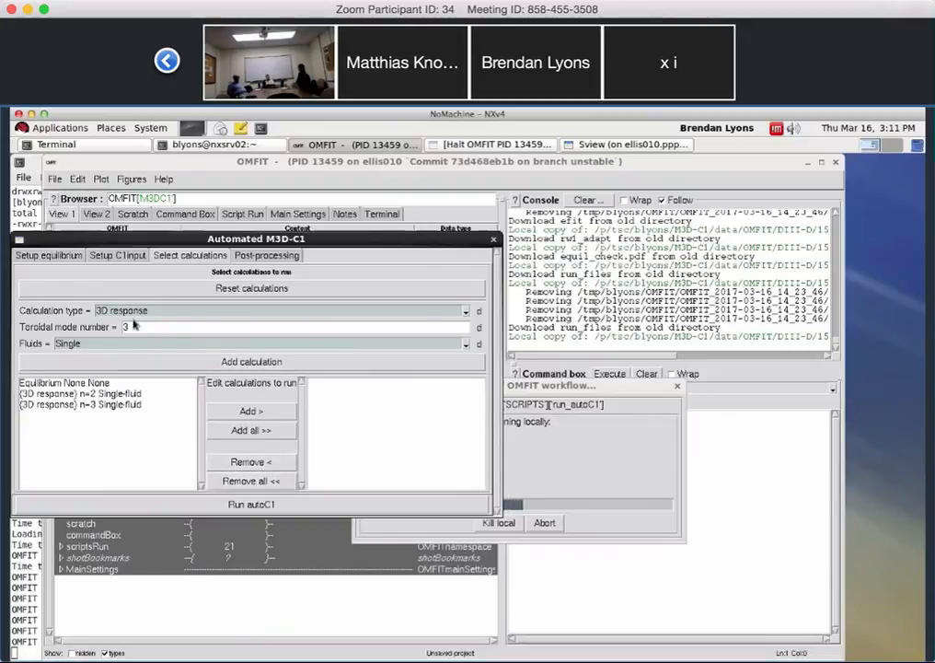
Add a two-fluid 3D response calculation with toroidal mode number 2 and run autoC1
click(134, 325)
key(BackSpace)
text(2)
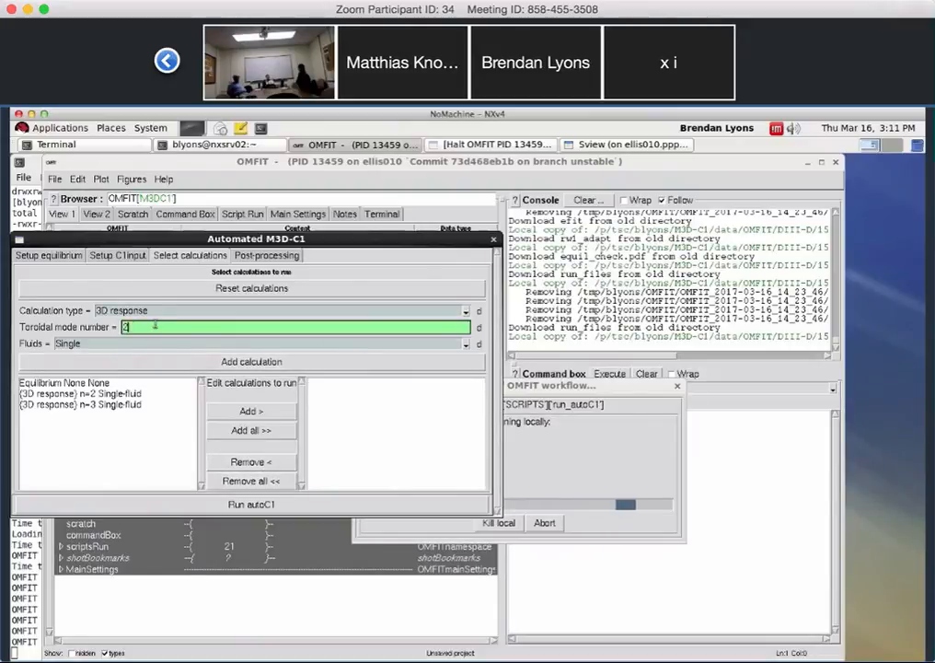
key(Return)
click(133, 346)
click(241, 367)
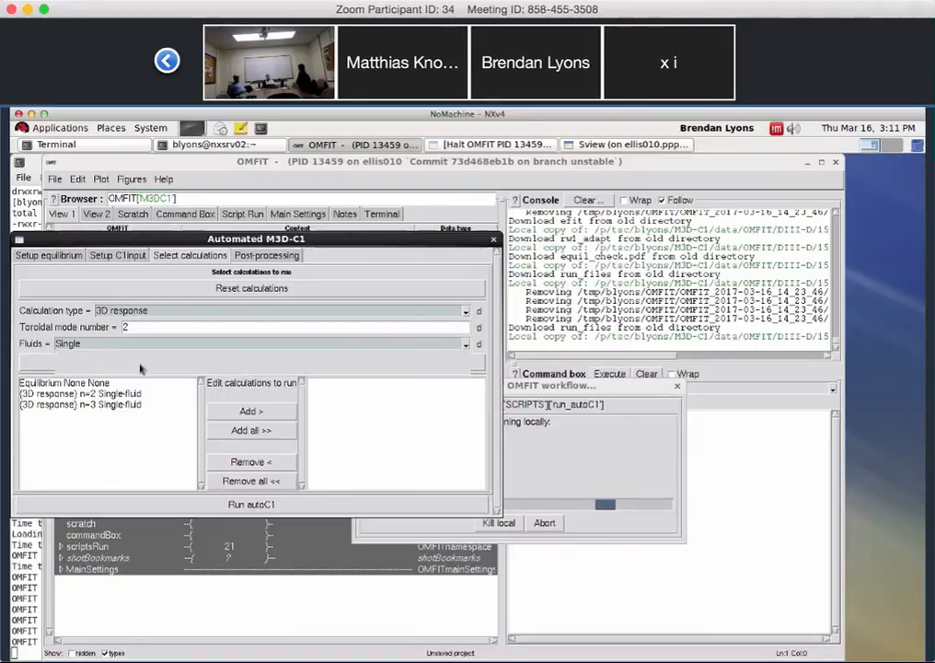
click(241, 364)
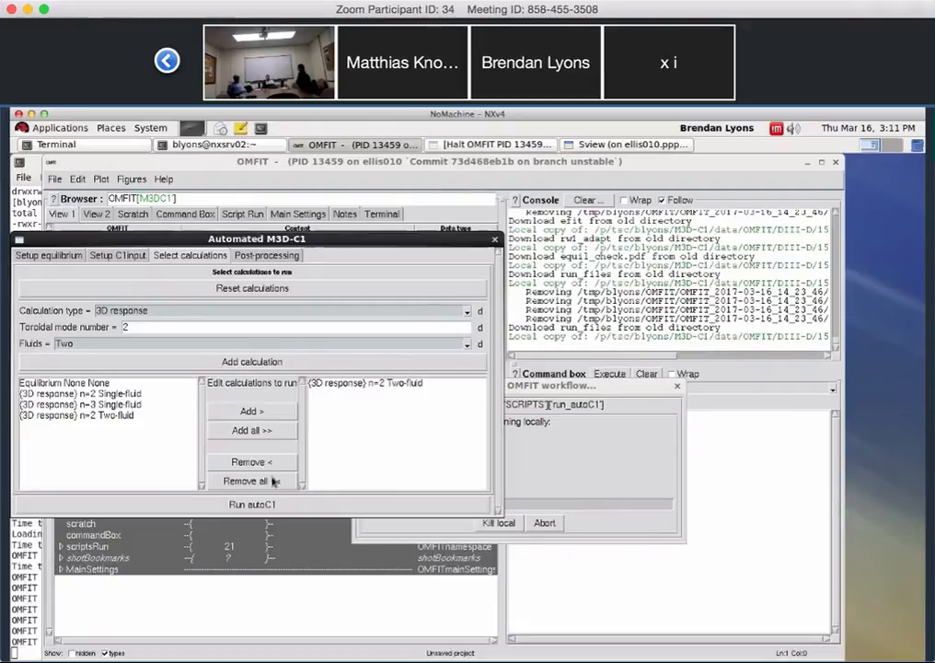
click(258, 508)
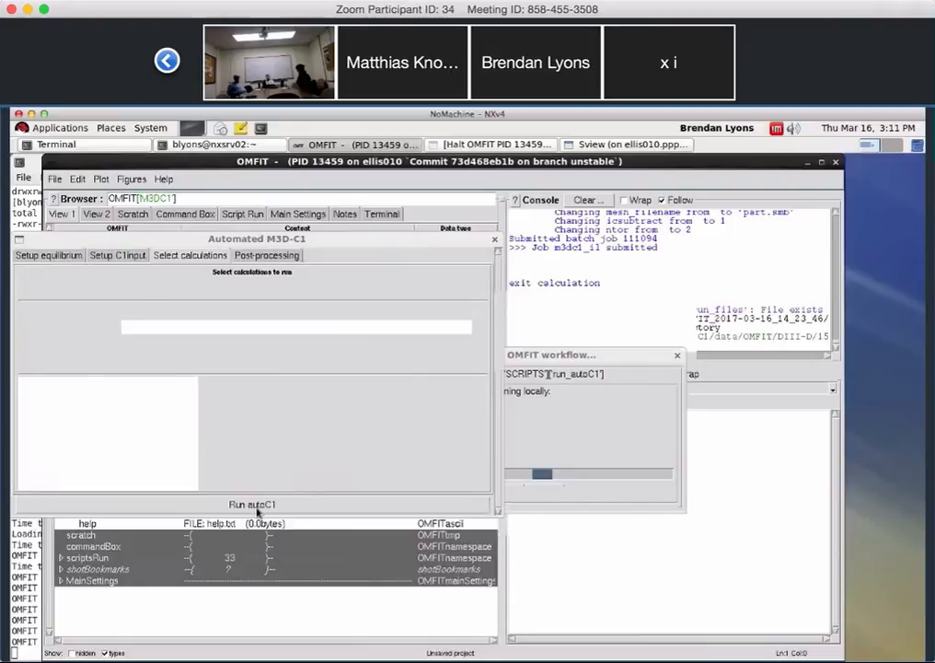
Switch to the terminal and print the current working directory
click(39, 165)
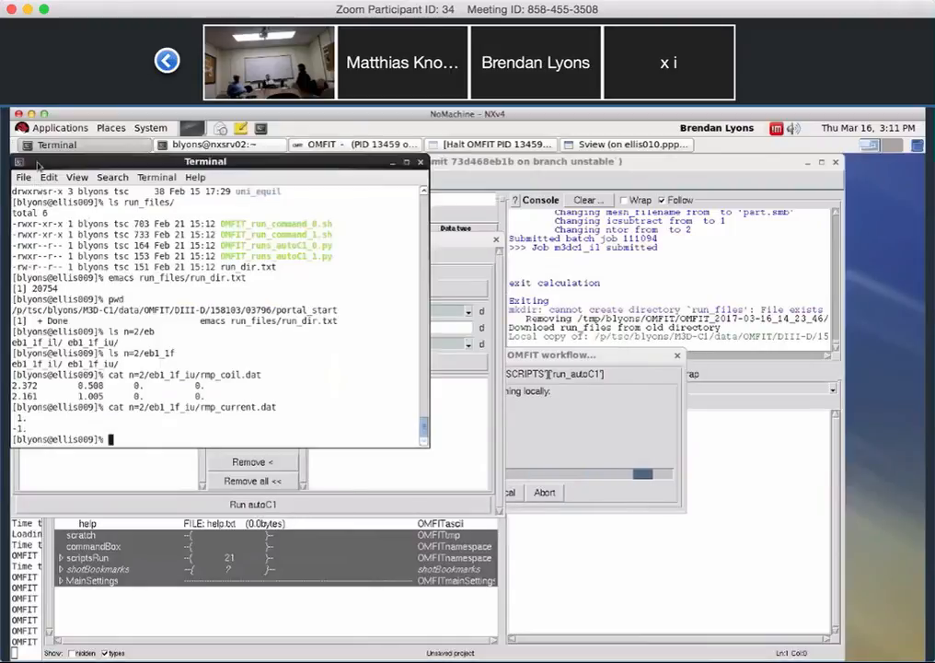
text(n)
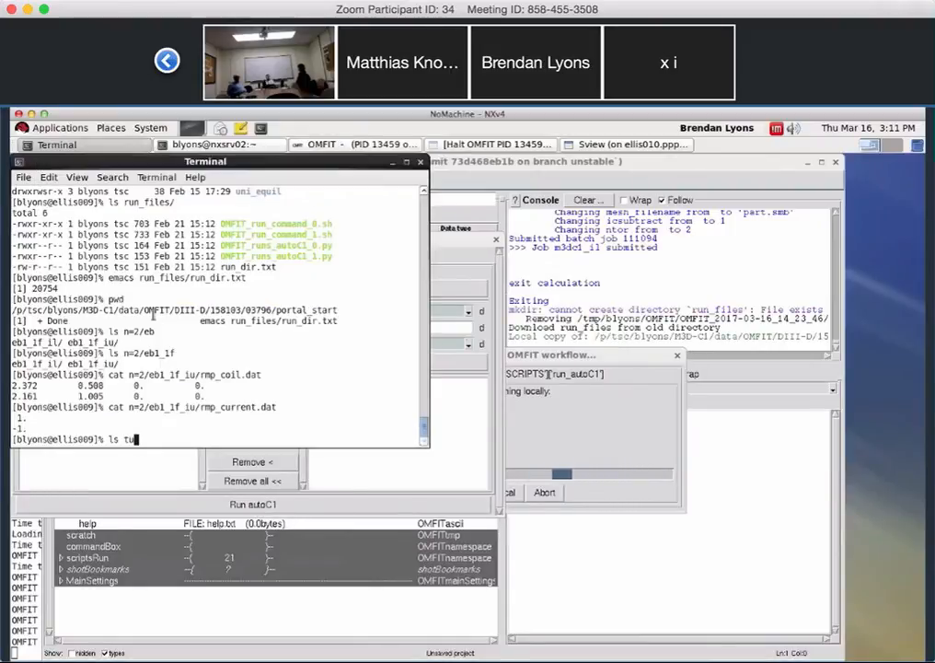
key(BackSpace)
key(BackSpace)
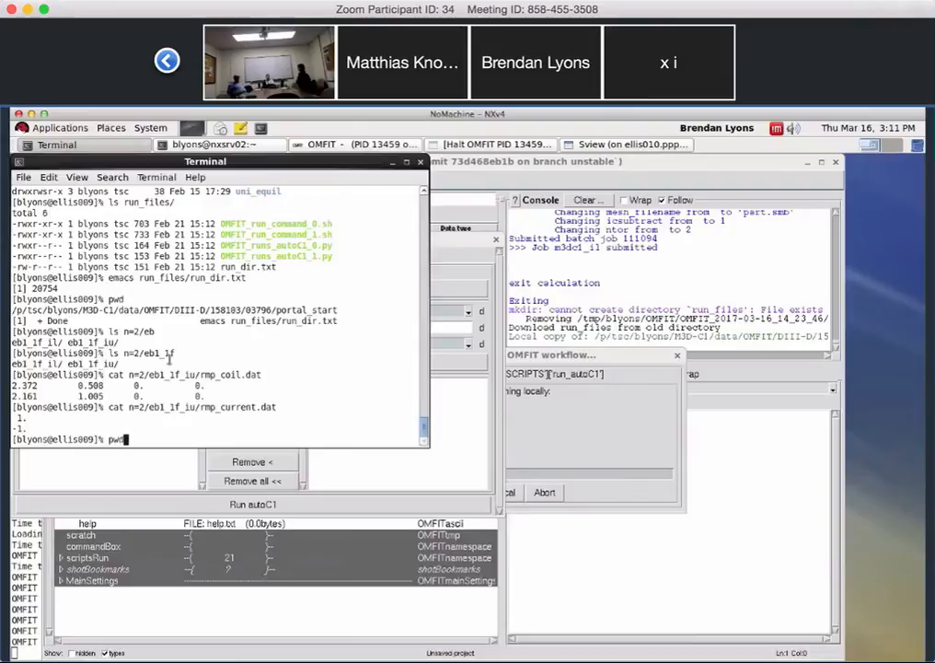
text(pwd)
key(Return)
Change the terminal's working directory to ../tutorial/
text(cd ..)
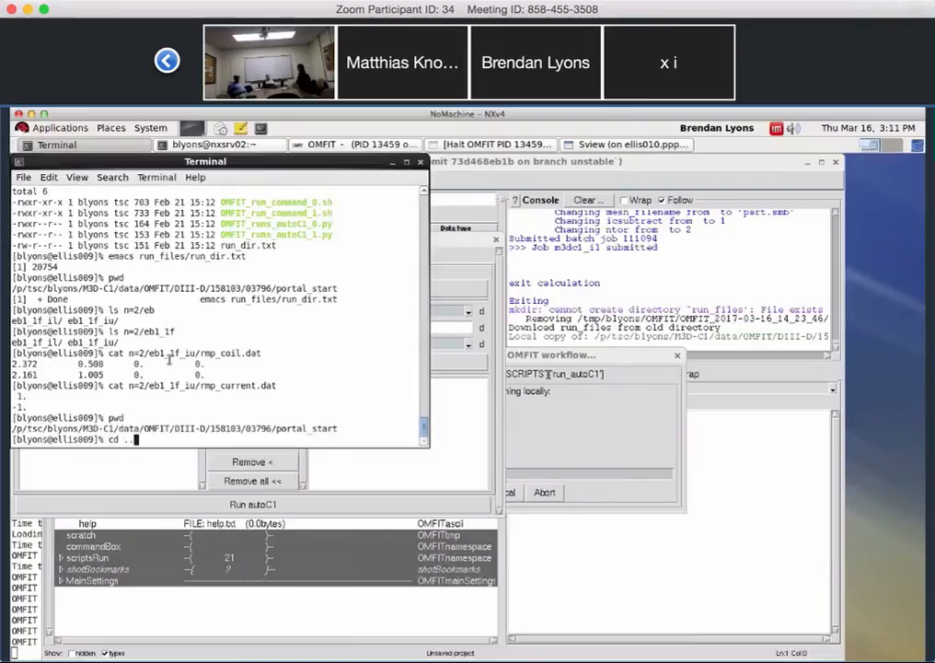
text(tu)
key(Return)
key(Left)
key(Left)
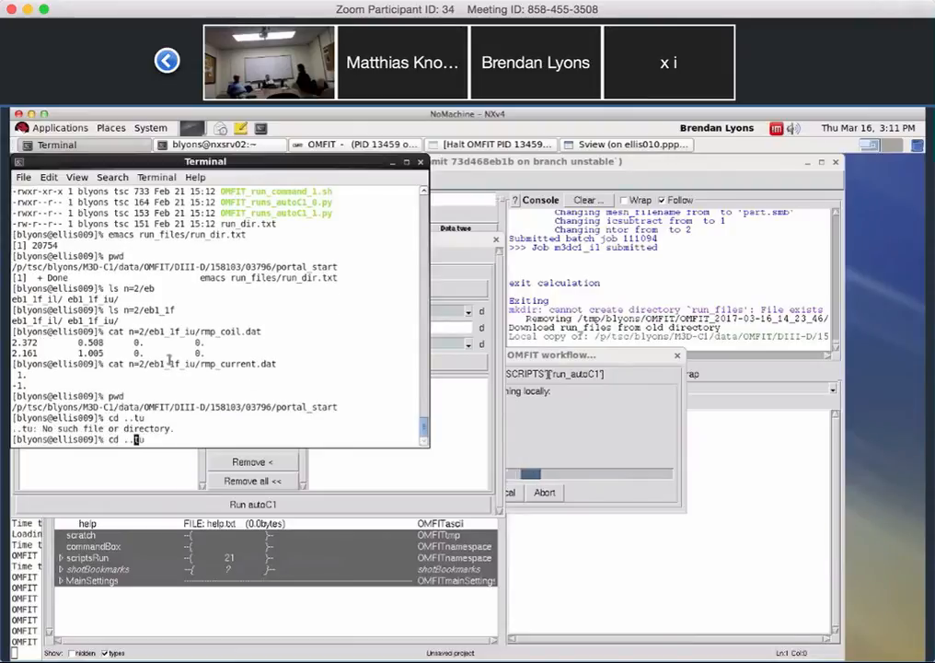
text(/)
key(End)
key(Tab)
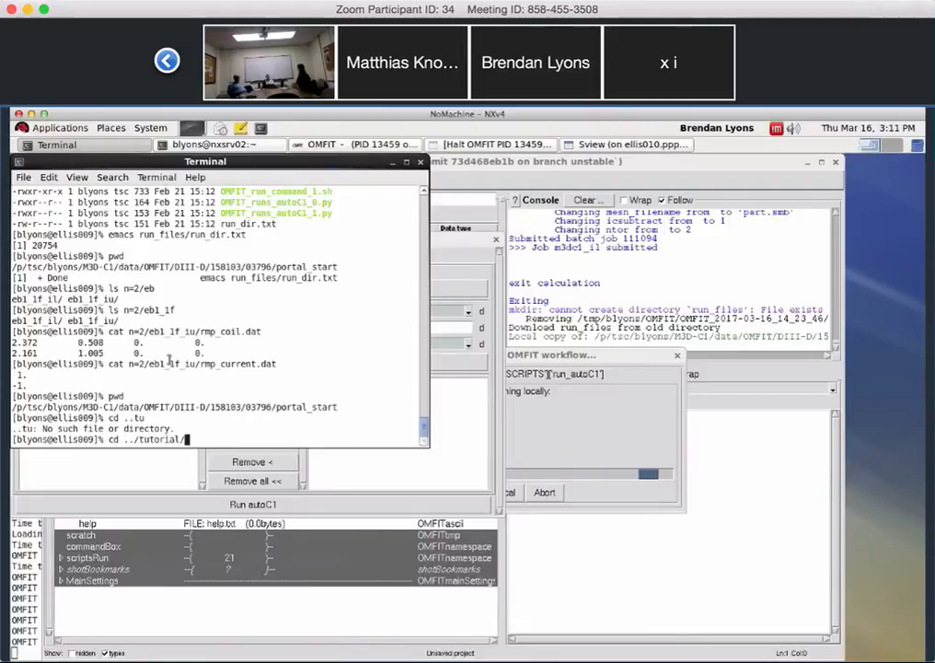
key(Return)
List the contents of the tutorial directory and of its n=2 subfolder
text(ls)
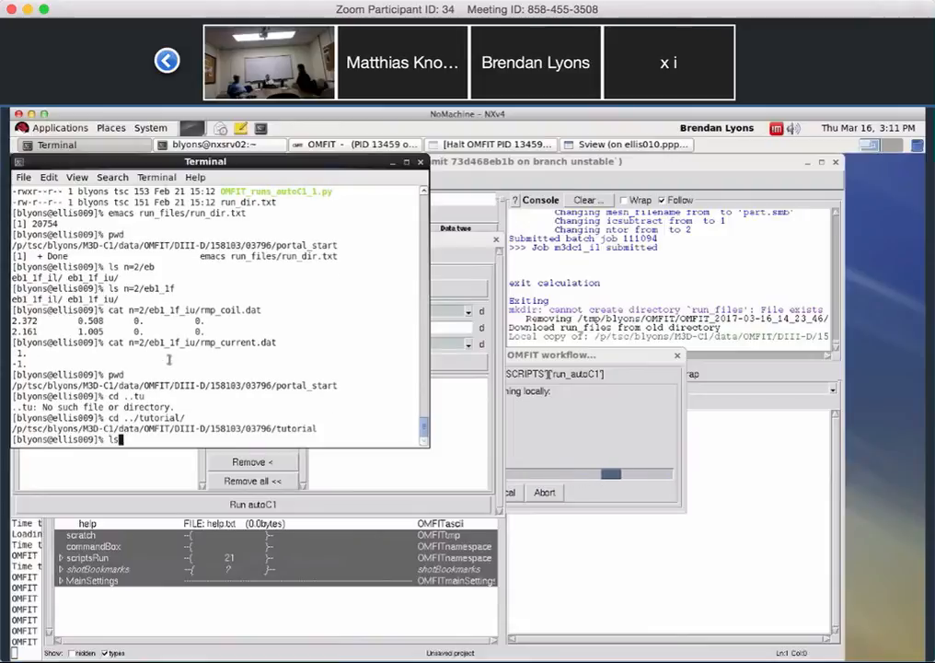
key(Return)
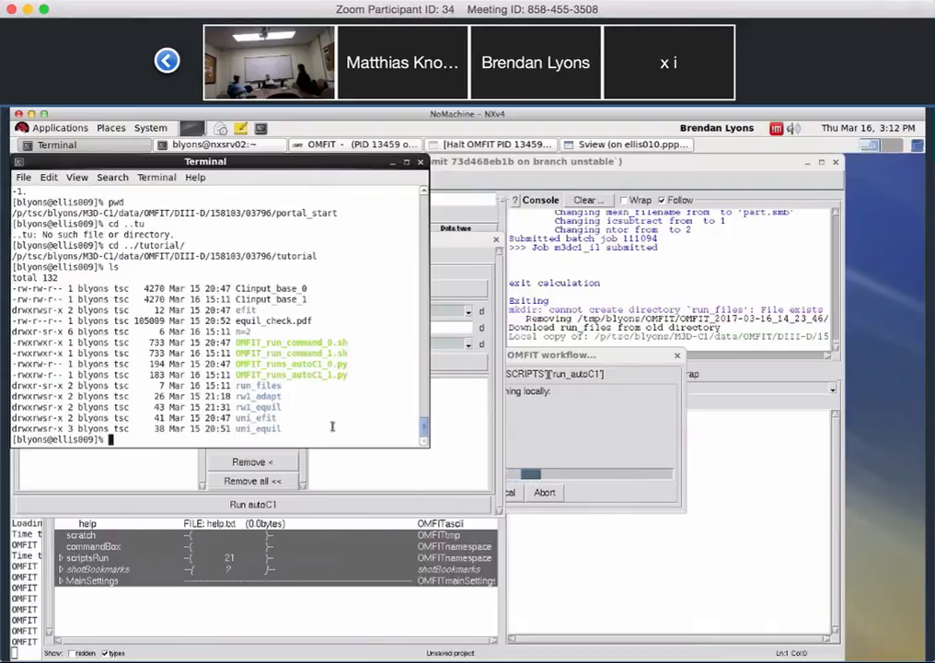
text(ls n=2/)
key(Return)
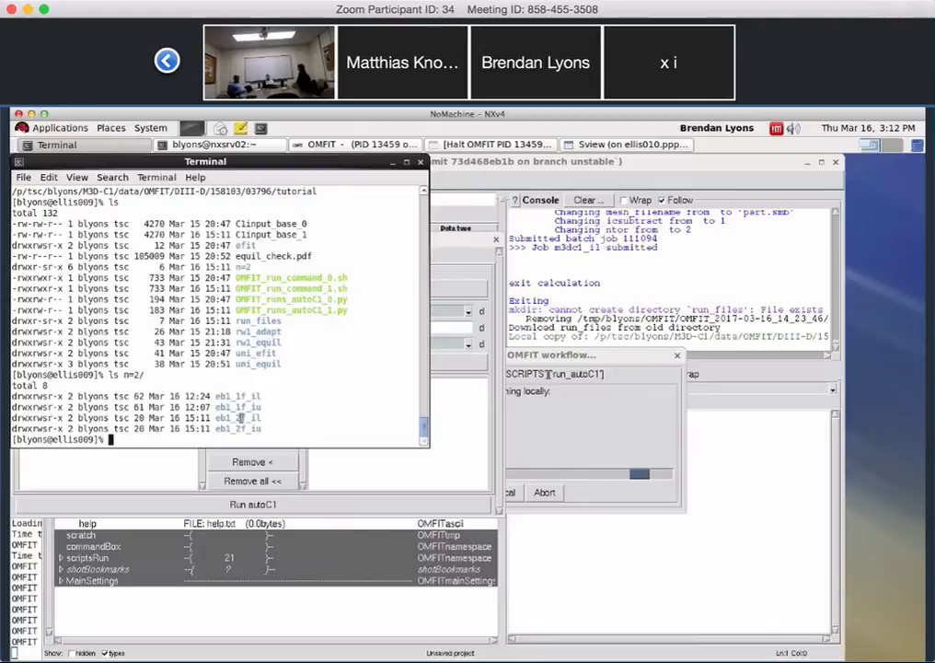
Back in OMFIT's Automated M3D-C1 setup, set new calculations to run in a new directory with the runid 'tut_2'
click(467, 421)
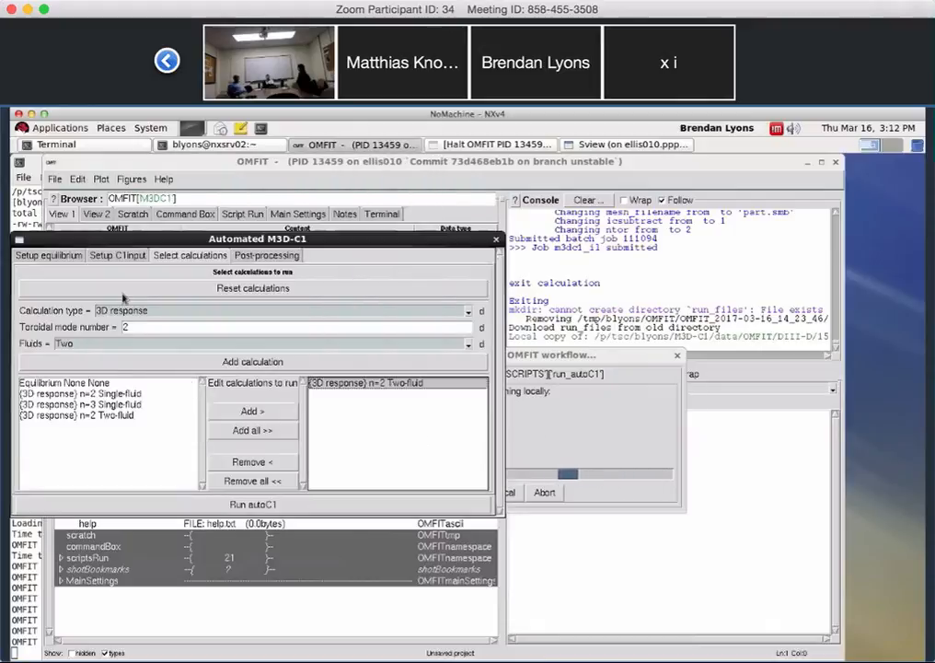
click(63, 255)
click(225, 365)
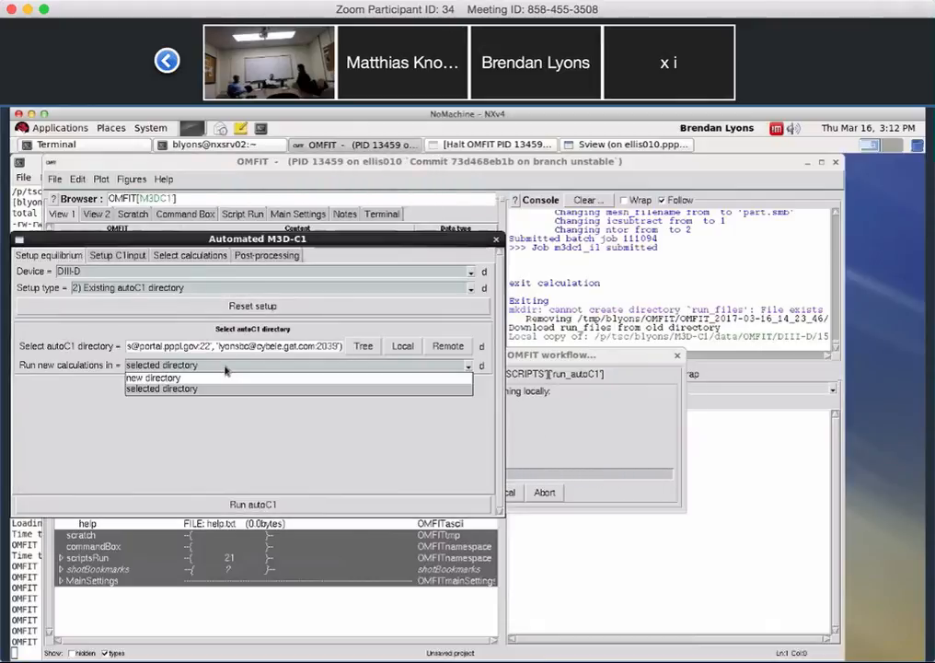
click(210, 378)
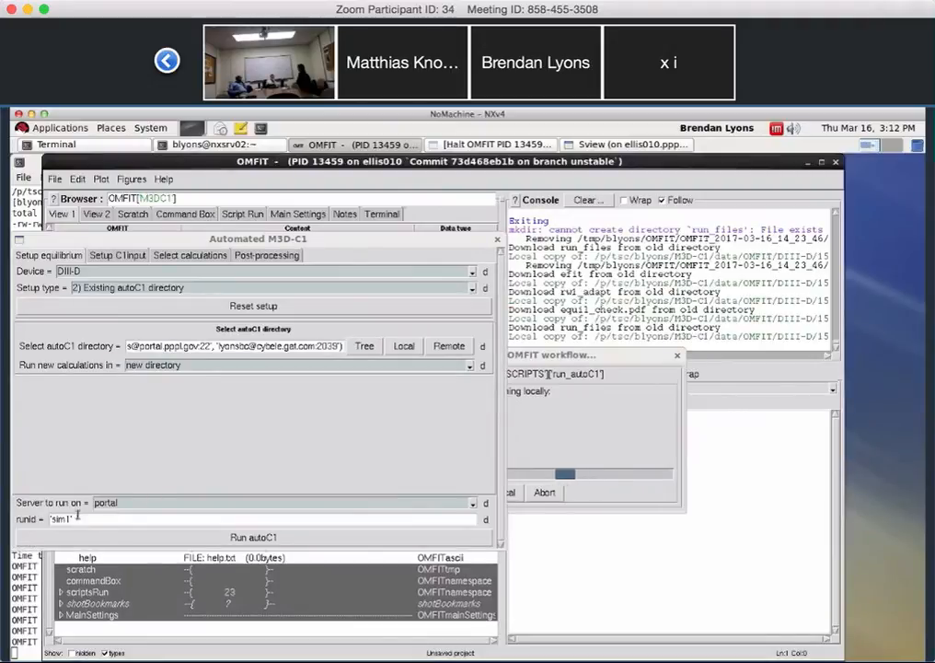
click(77, 517)
key(BackSpace)
key(BackSpace)
key(BackSpace)
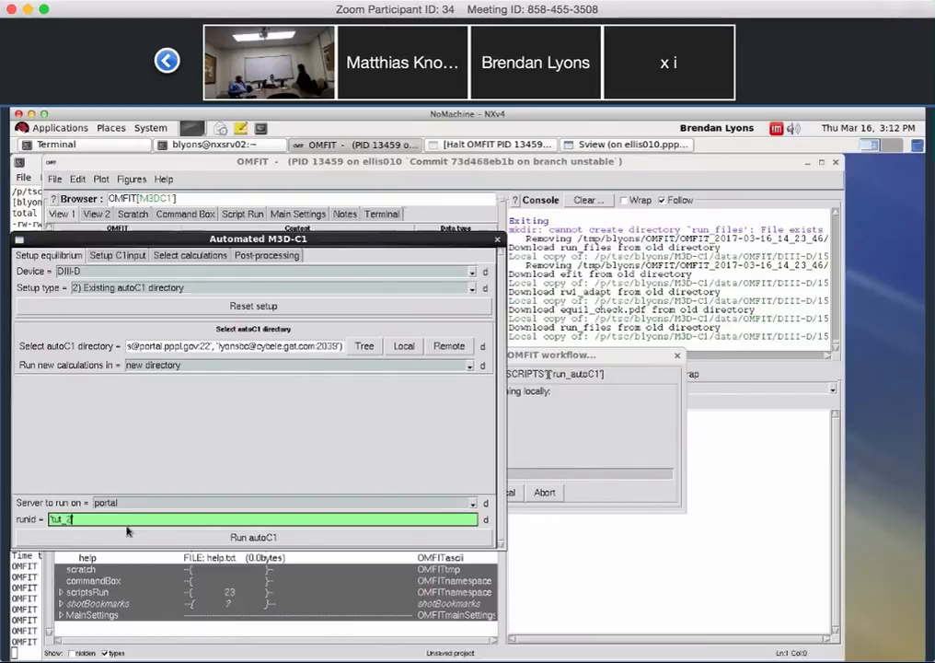
key(Return)
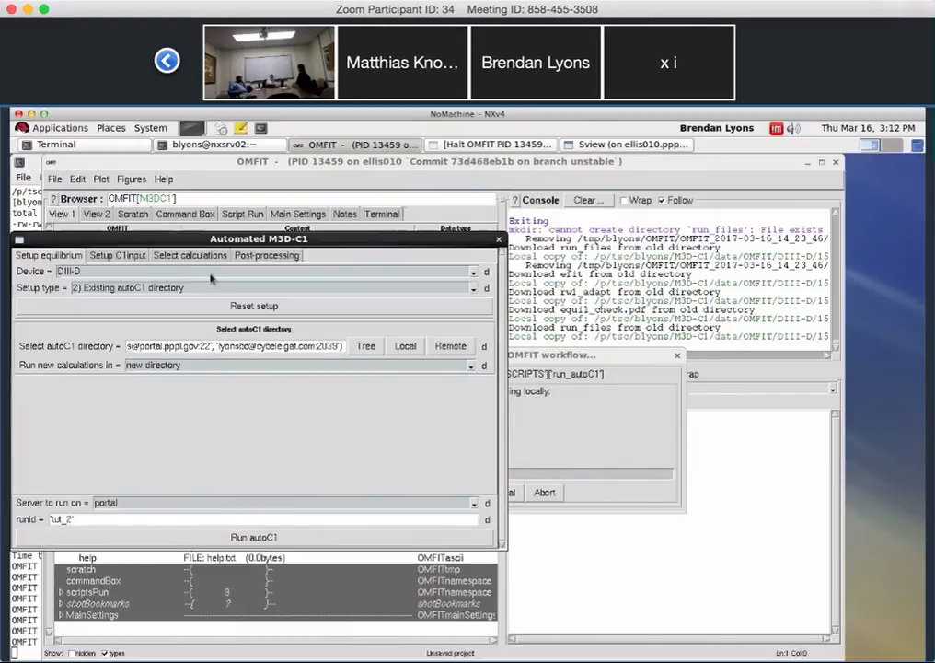
Replace the calculation to run with a two-fluid Stability calculation at toroidal mode number 3 and run autoC1
click(192, 256)
click(373, 382)
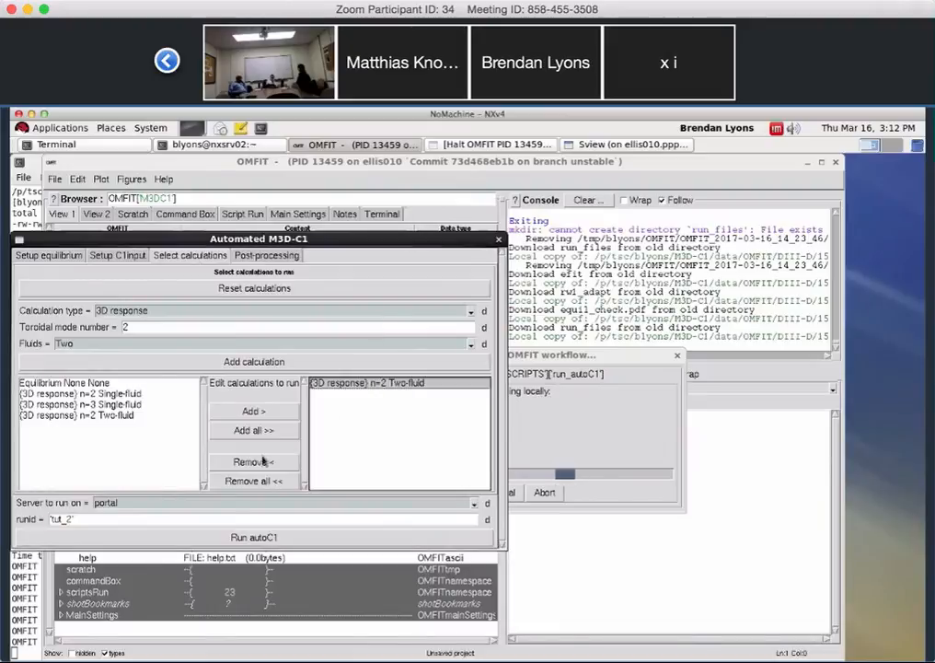
click(136, 327)
key(BackSpace)
text(3)
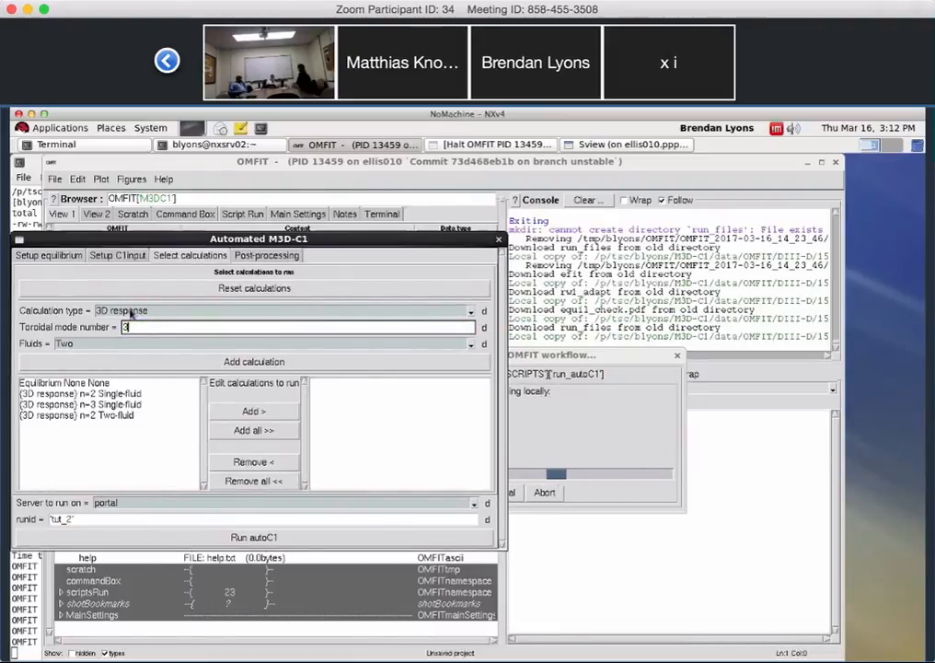
click(124, 311)
click(121, 335)
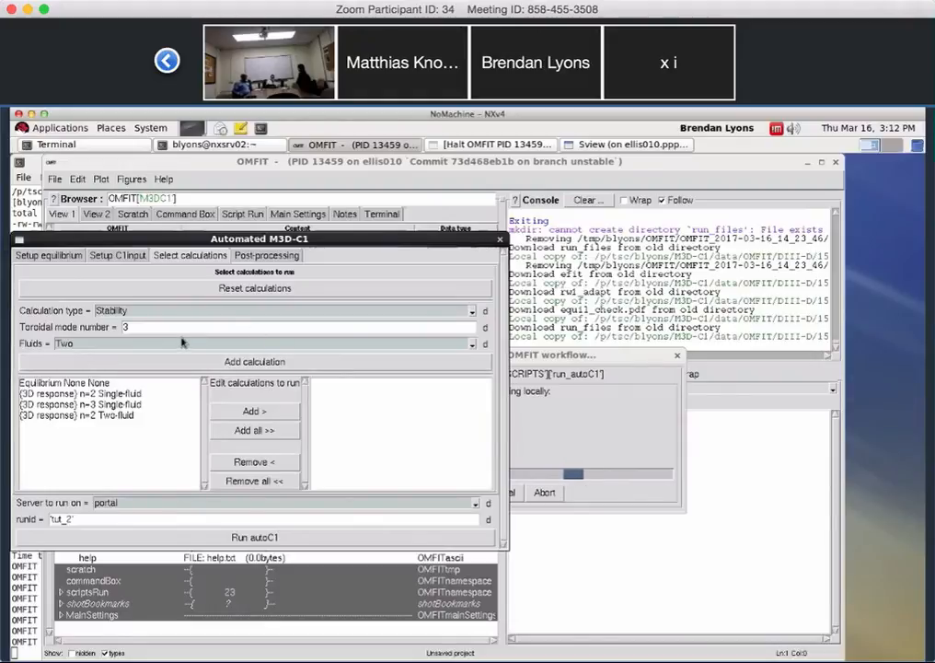
click(203, 360)
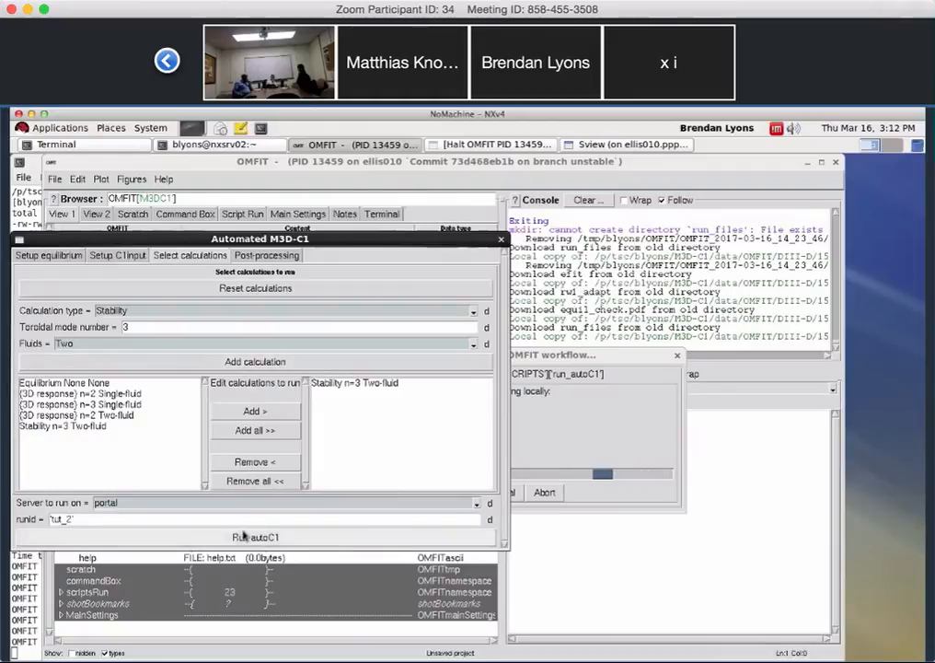
click(243, 539)
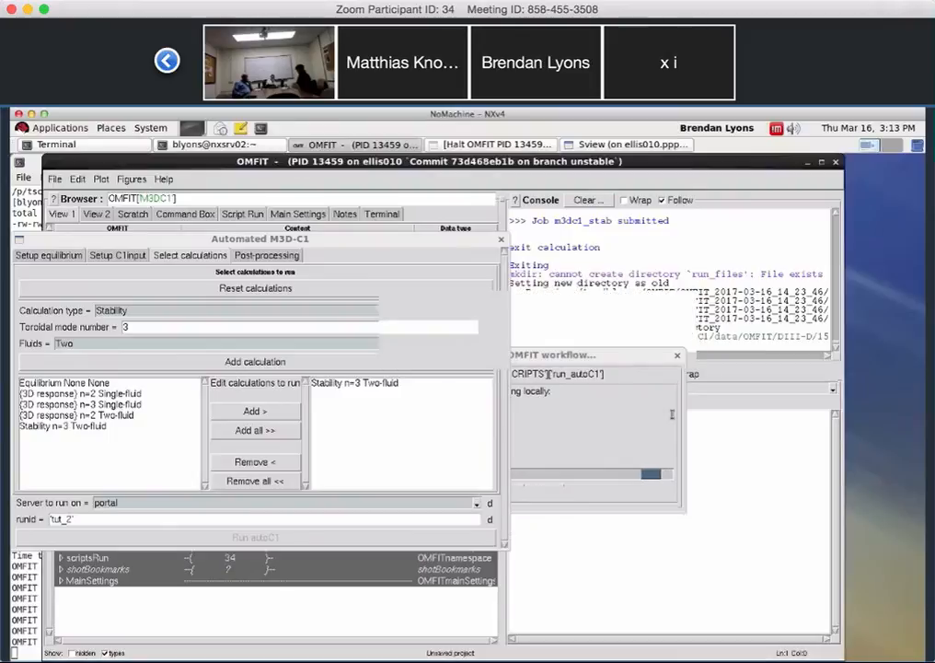
Switch to the terminal and list the tutorial directory's contents again
click(20, 184)
text(ls)
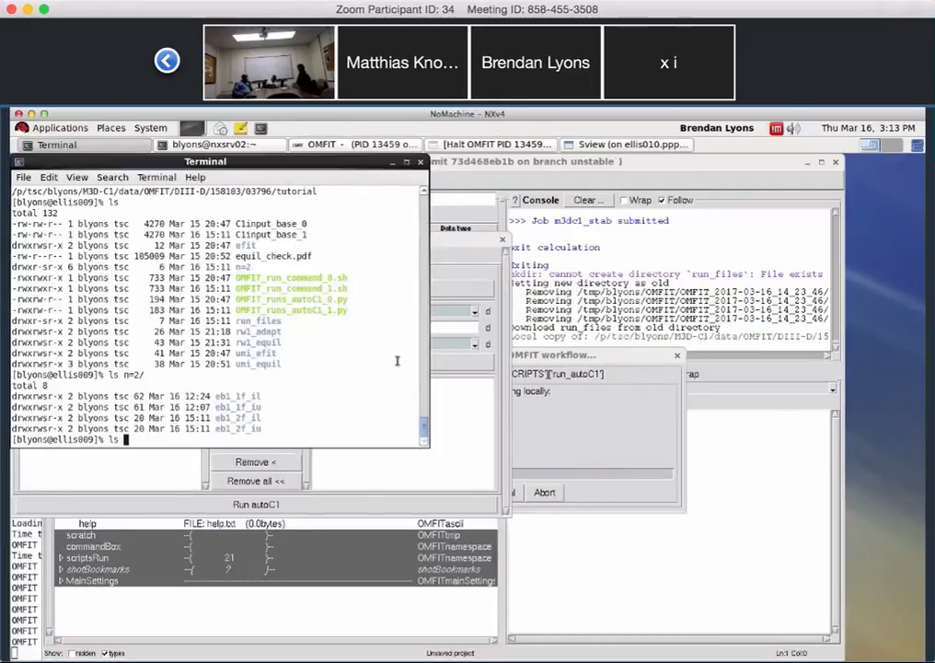
key(Return)
Change the terminal's working directory to ../tut_2 and list its contents
text(ls)
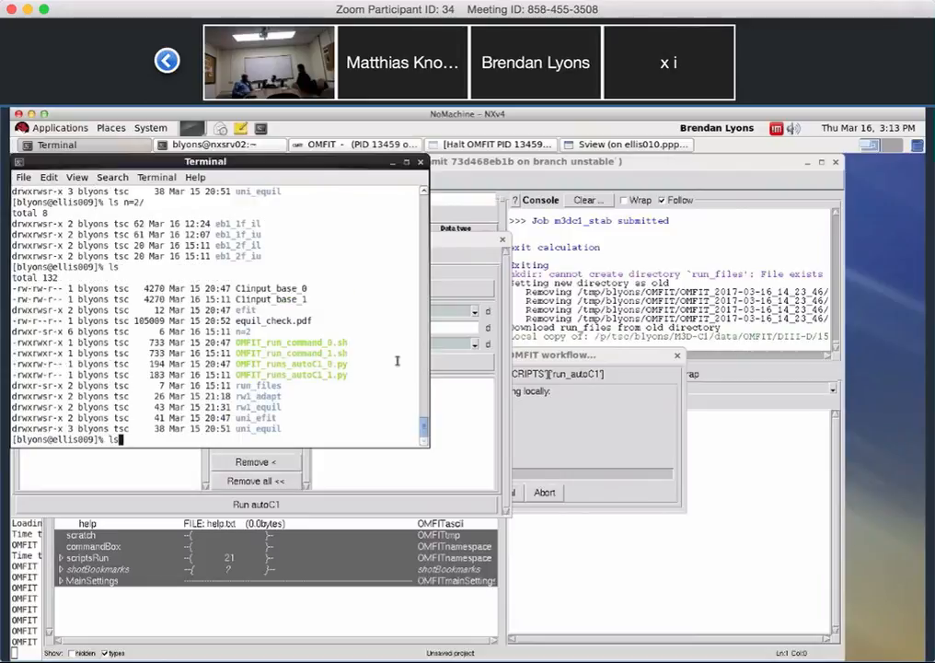
key(BackSpace)
key(BackSpace)
key(BackSpace)
text(cd ..tu)
key(BackSpace)
key(BackSpace)
text(/tu)
key(Tab)
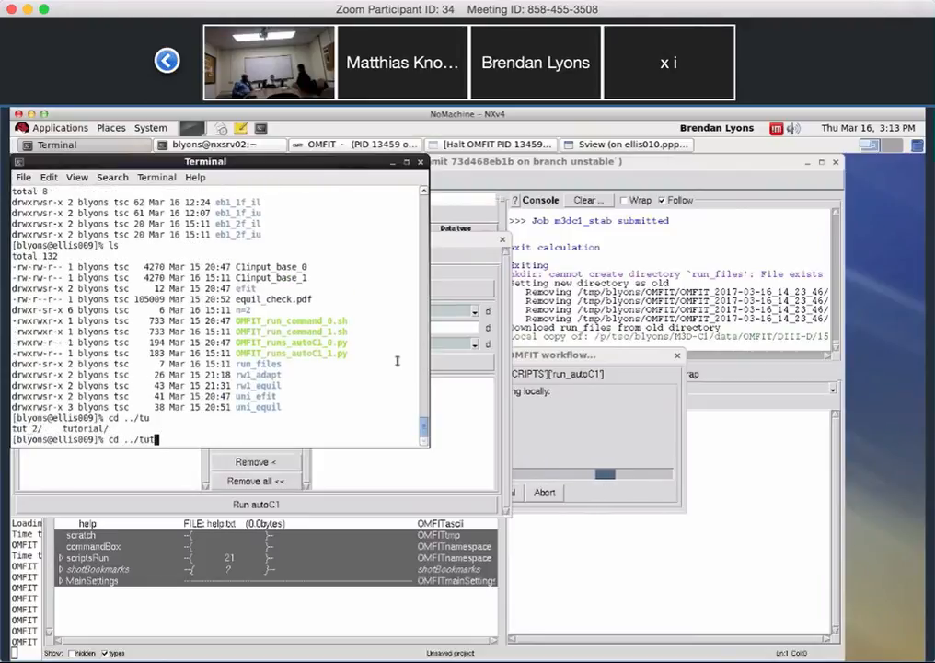
text(_2)
key(Return)
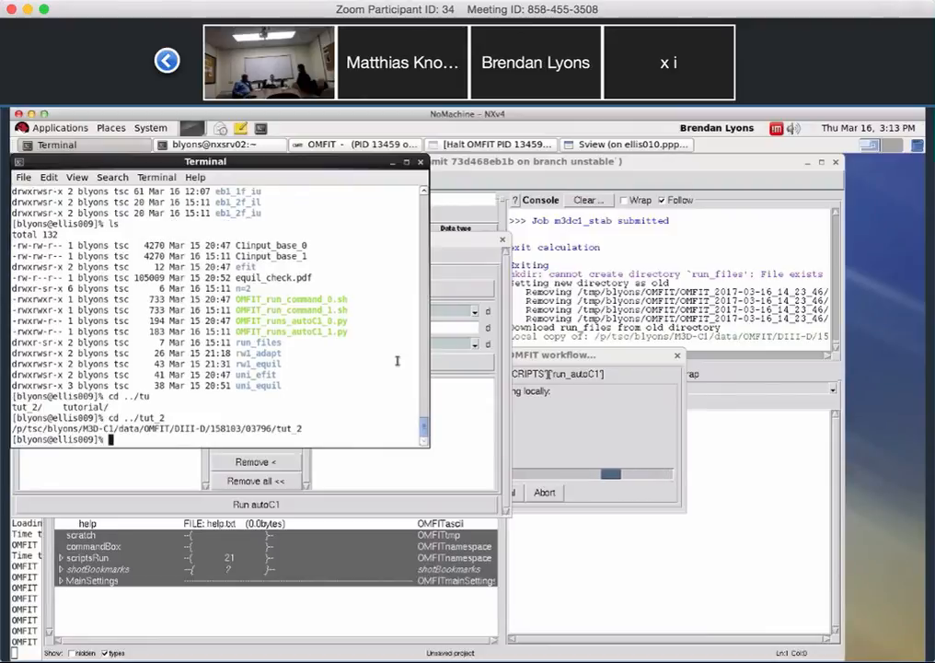
text(ls)
key(Return)
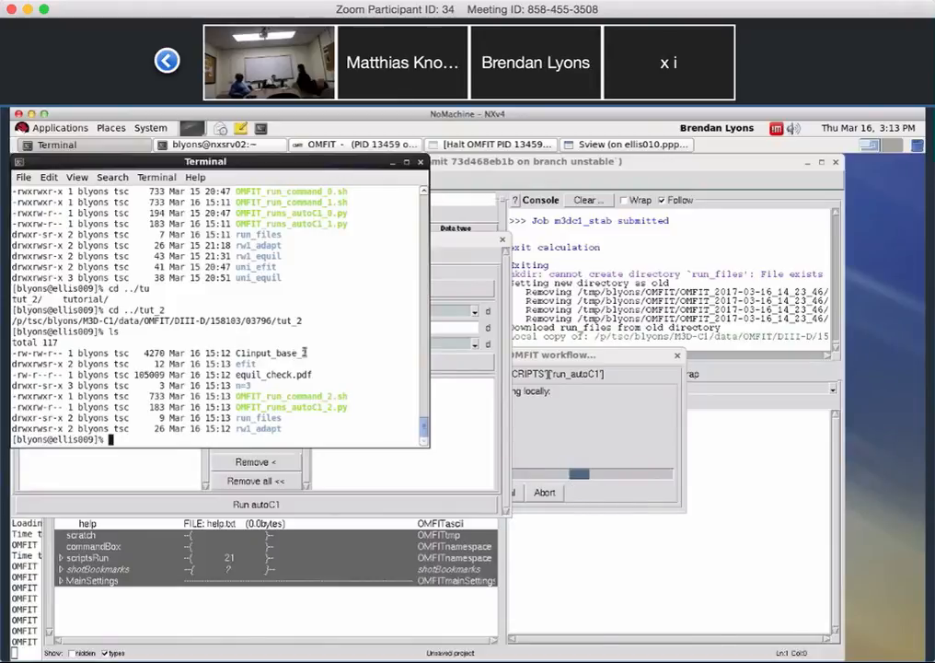
Open run_files/run_dir.txt in emacs to review the recorded run directories, and close the editor
text(emacs run_files/)
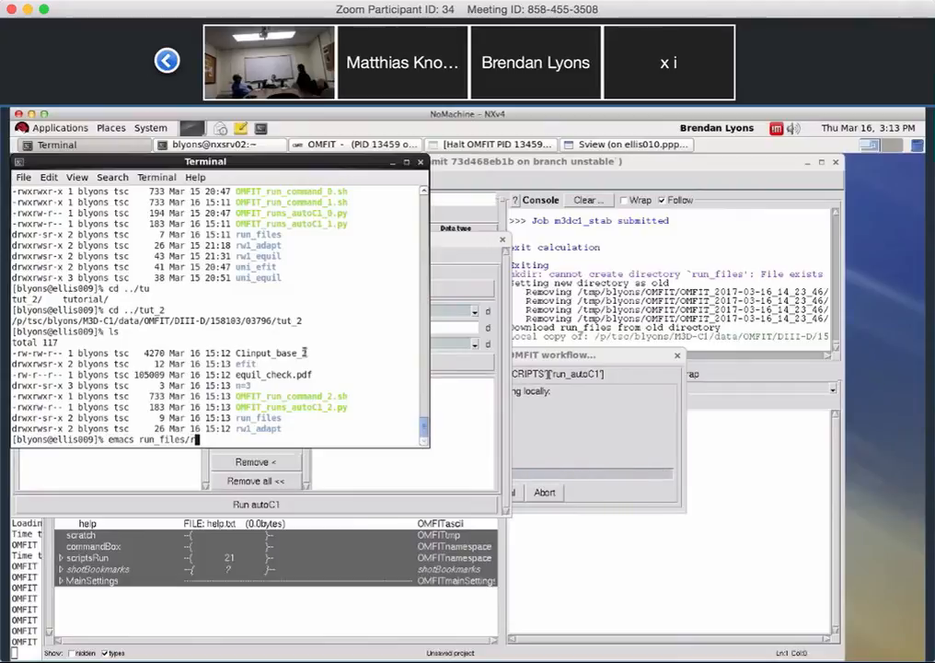
text(r)
key(Tab)
text(&)
key(Return)
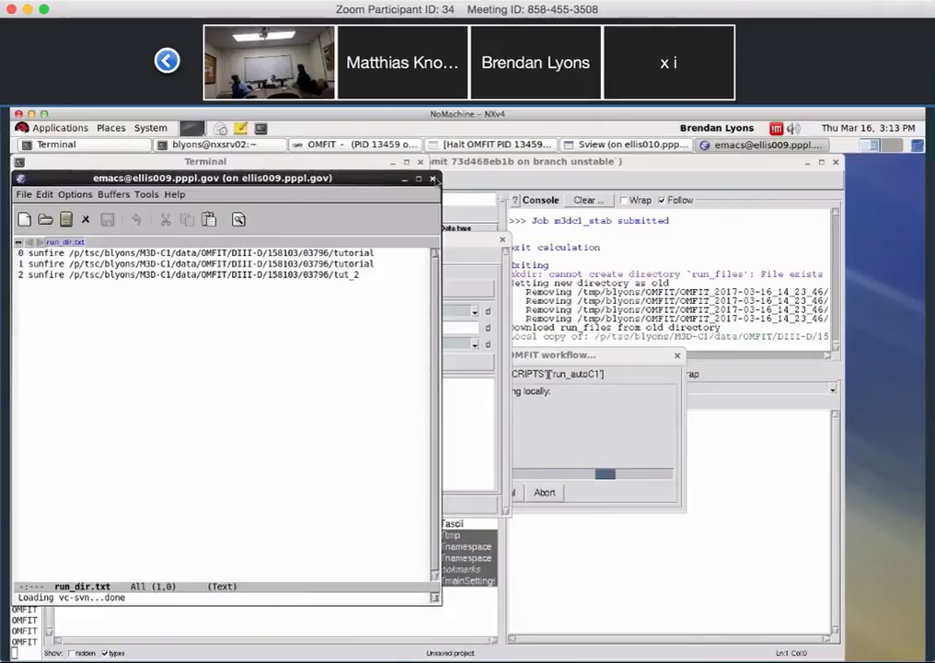
click(433, 179)
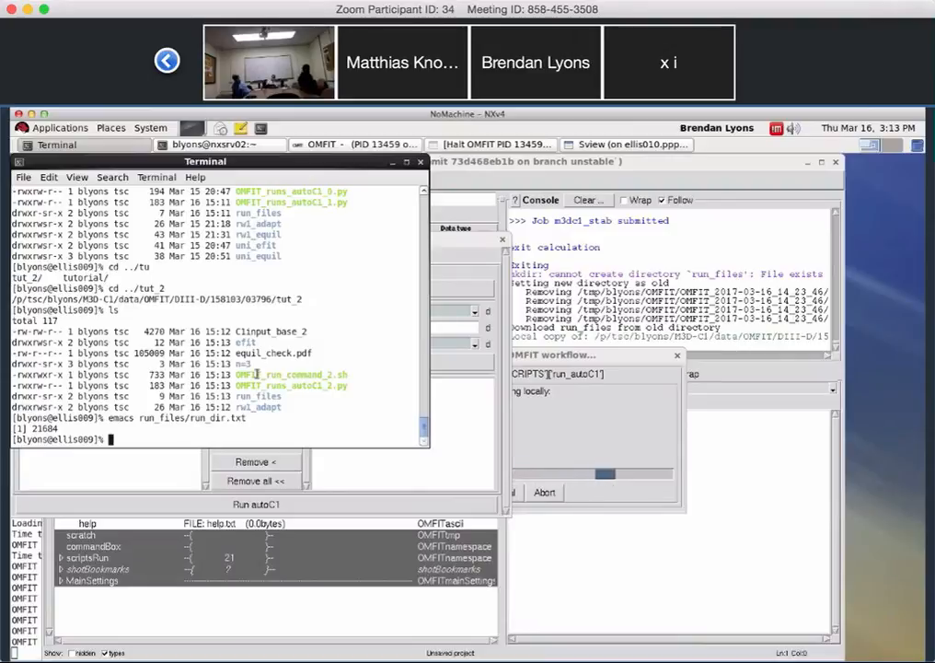
List the contents of the n=3 directory in the terminal
text(ls n=3/)
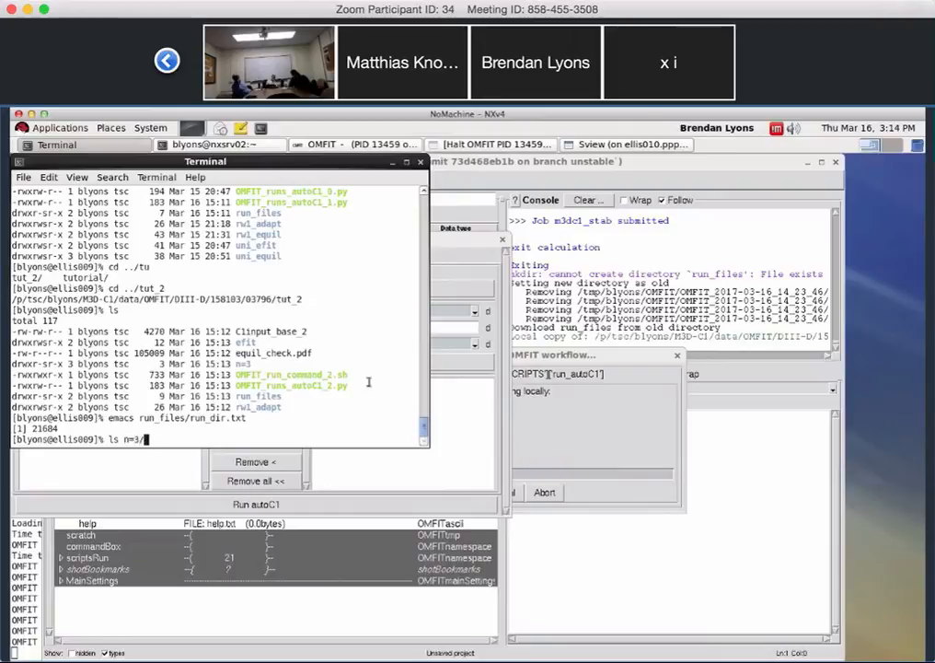
key(Return)
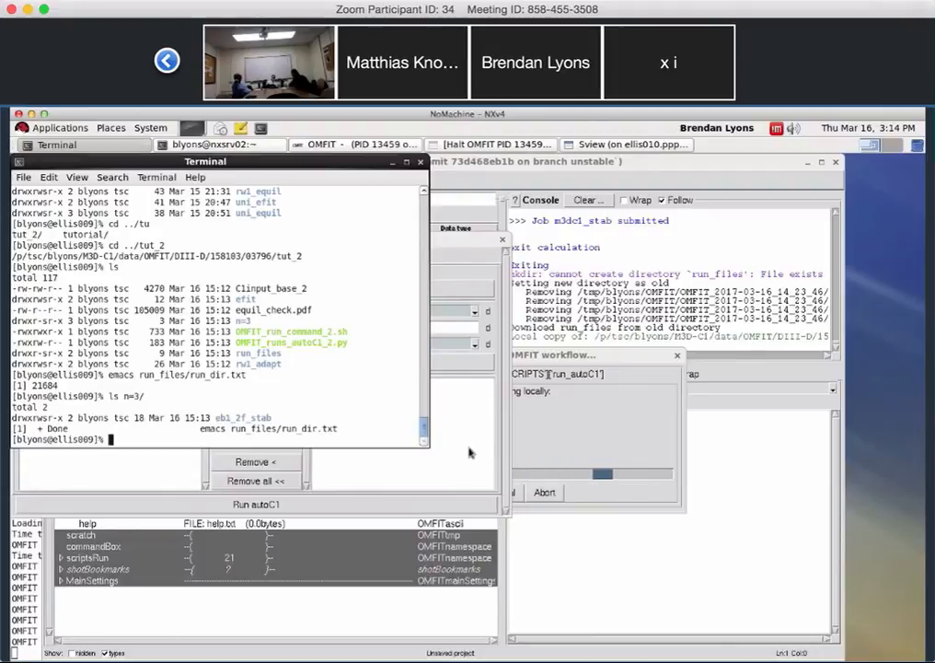
Switch back to the Automated M3D-C1 window in OMFIT and set new calculations to run in a new directory on the iris server
click(469, 508)
click(83, 255)
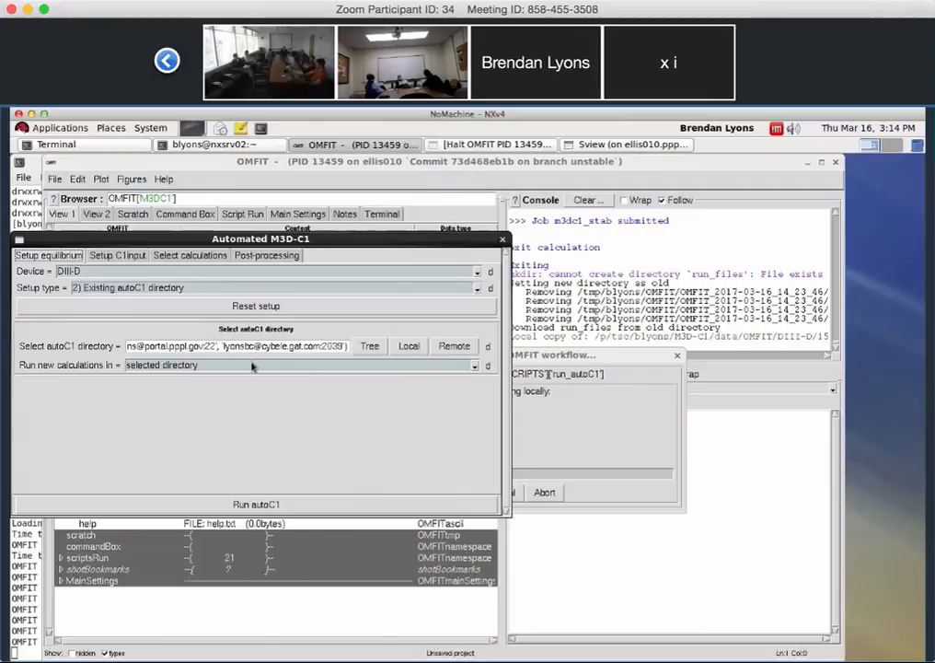
click(193, 365)
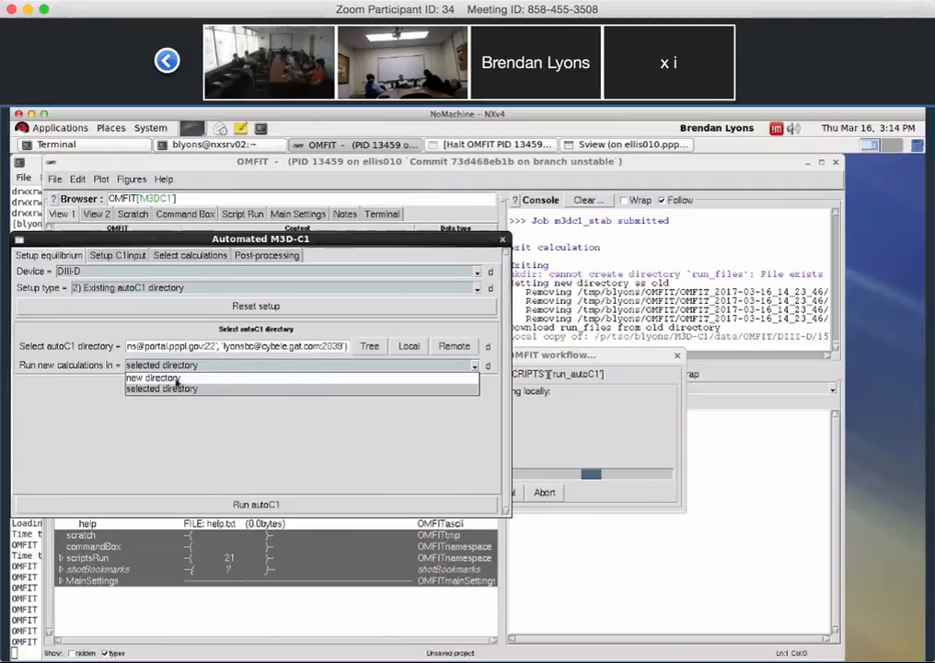
click(173, 380)
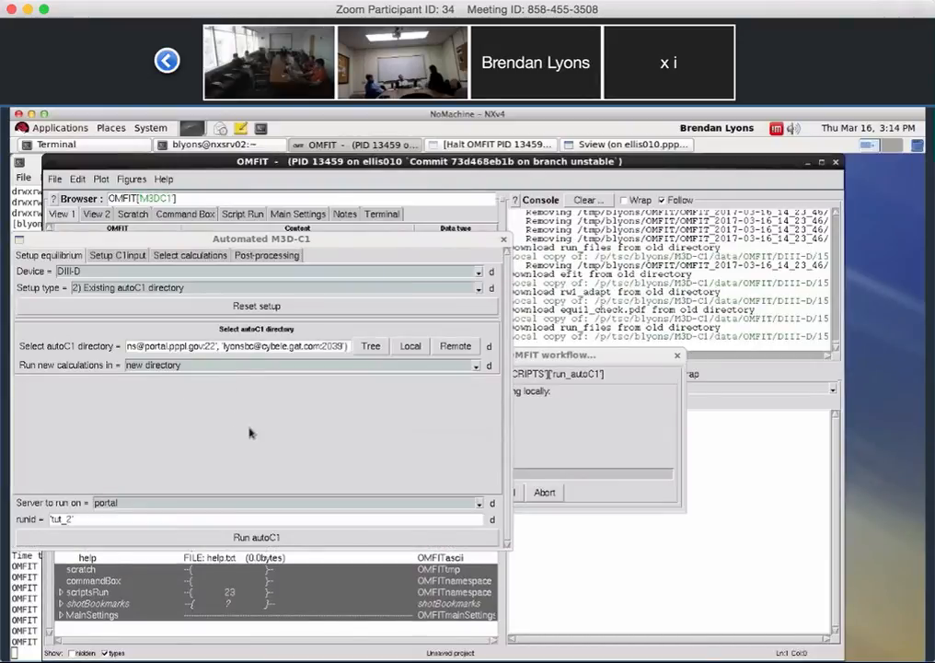
click(219, 502)
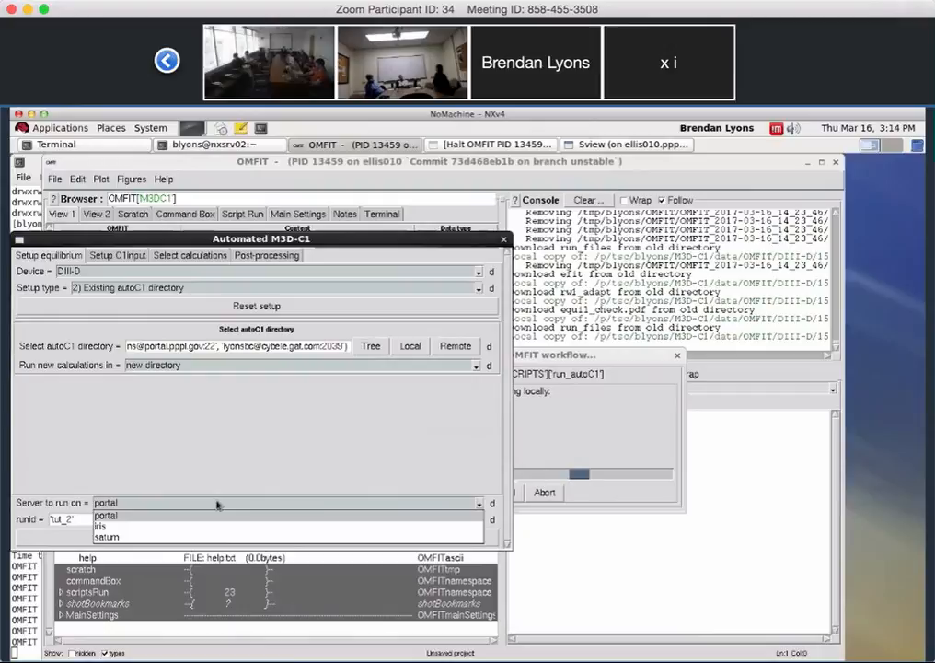
click(159, 530)
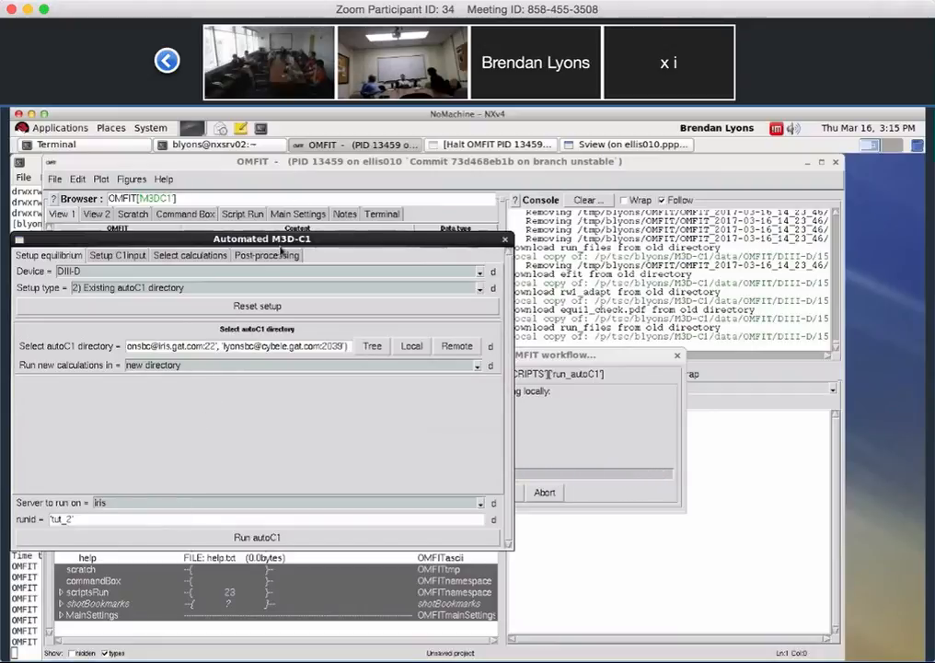
Review the post-processing directory selection and the IDL plot command settings
click(281, 257)
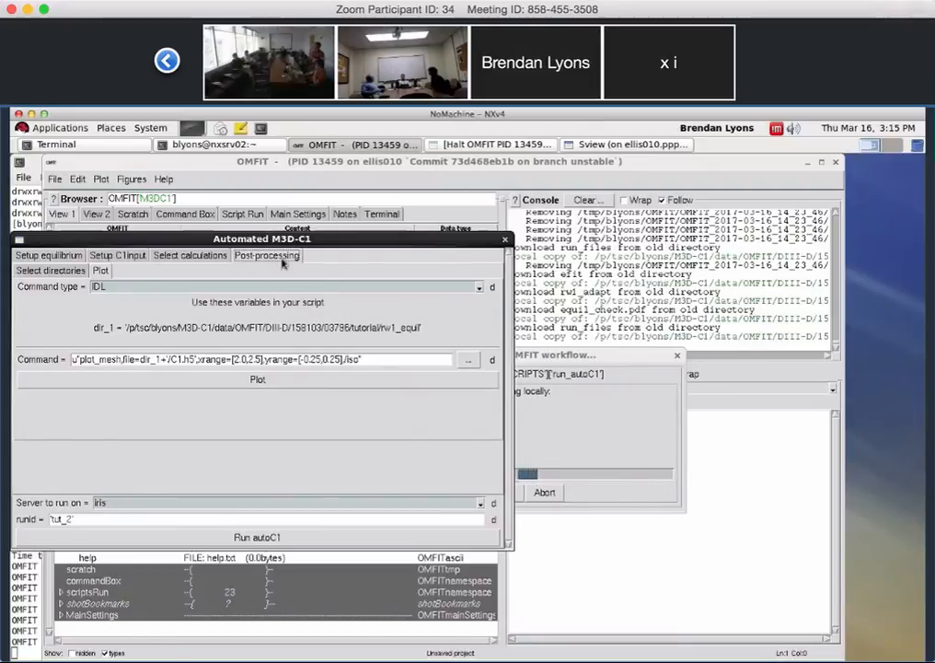
click(55, 271)
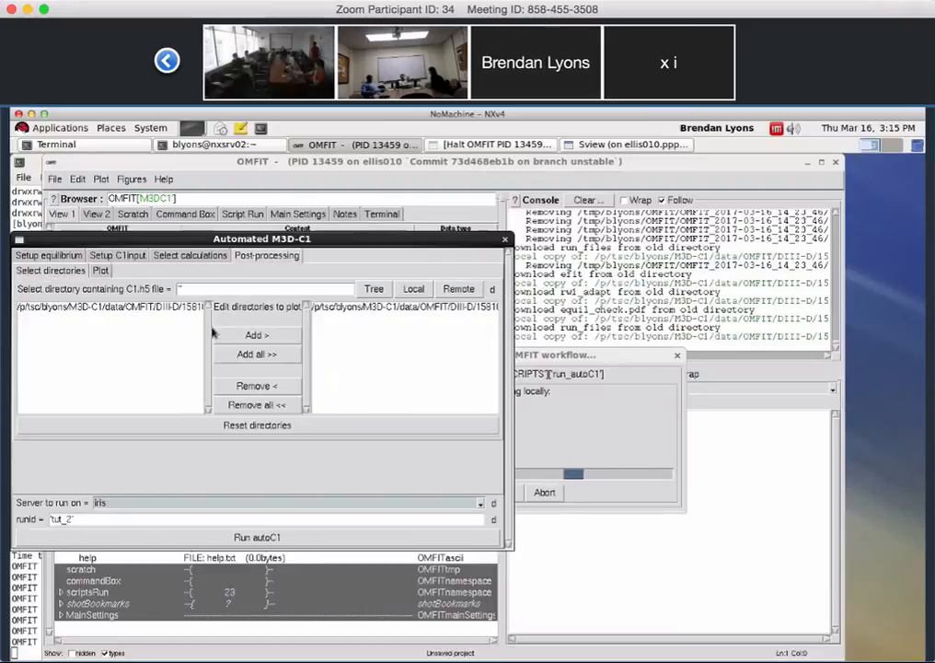
click(101, 269)
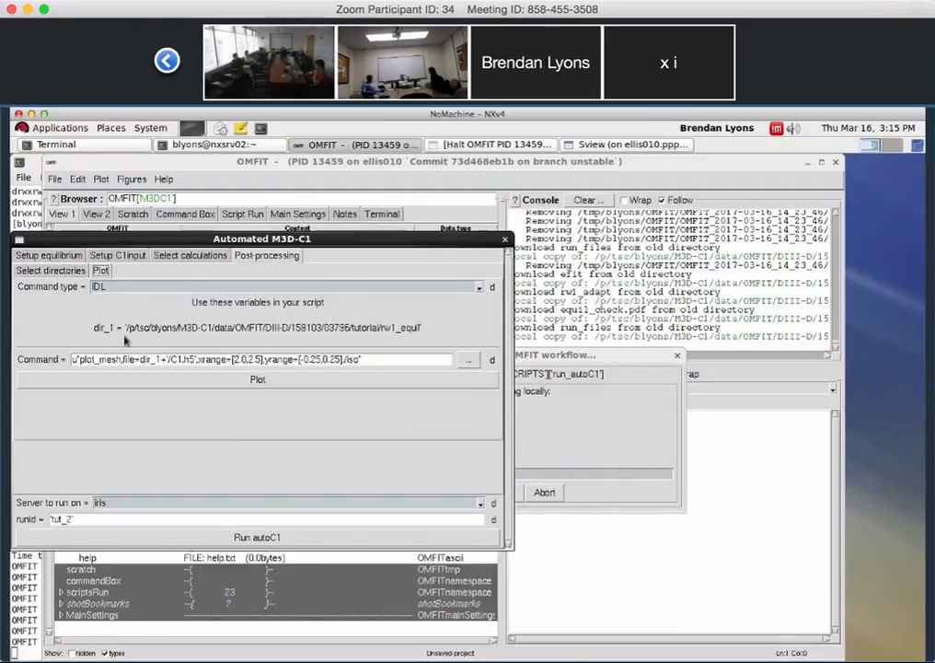
Add the local tutorial/n=2/eb1_1f_il directory to the directories to plot, and return to the plot command settings
click(74, 270)
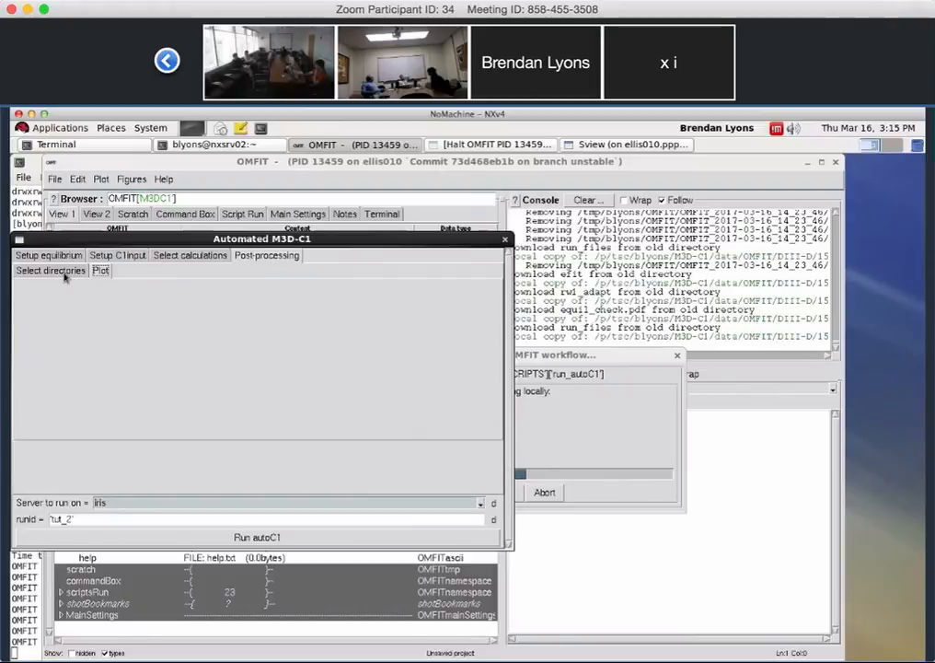
click(424, 294)
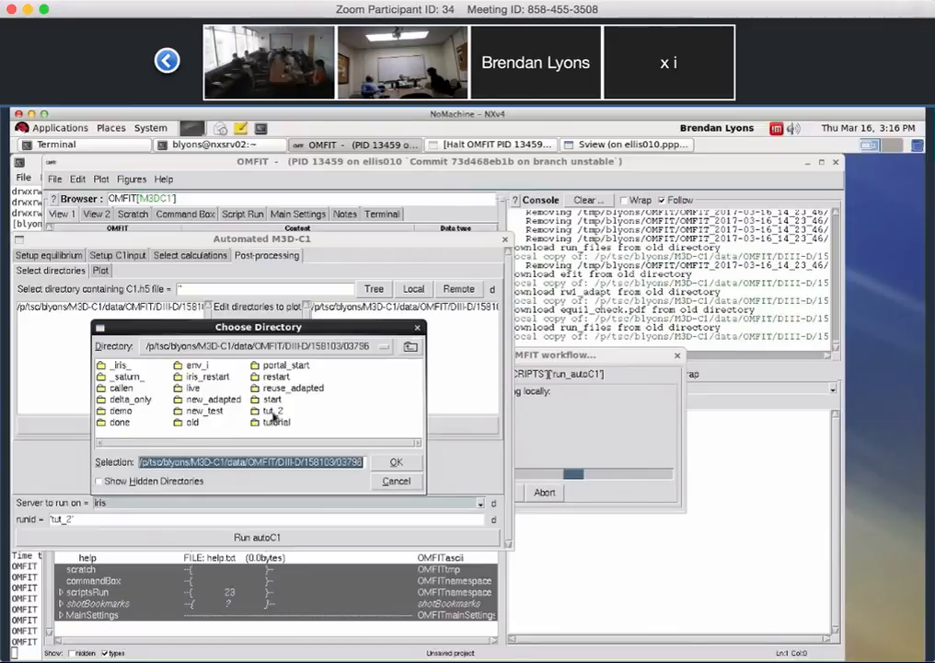
double_click(252, 420)
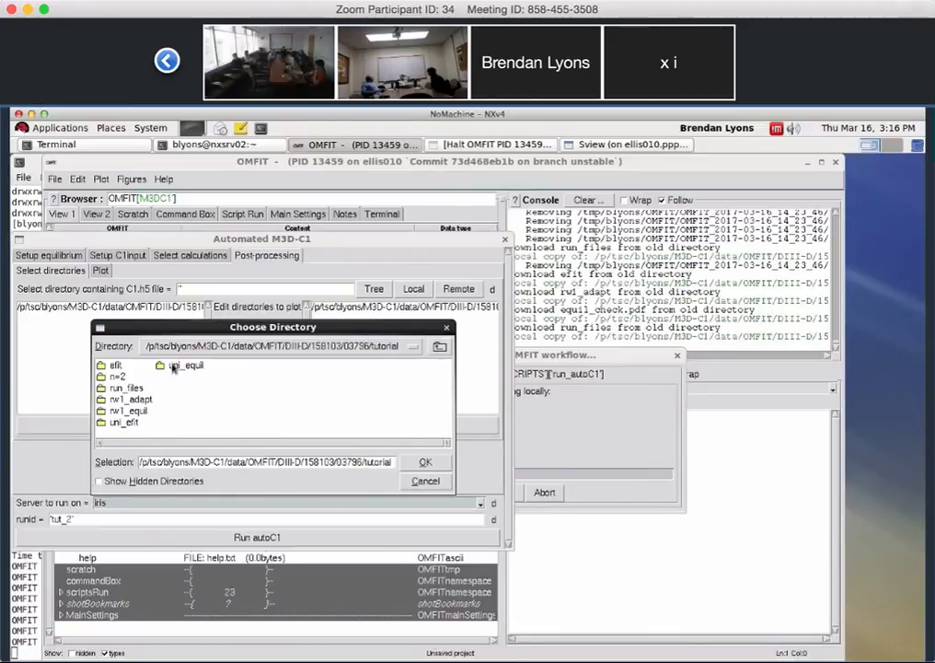
double_click(118, 377)
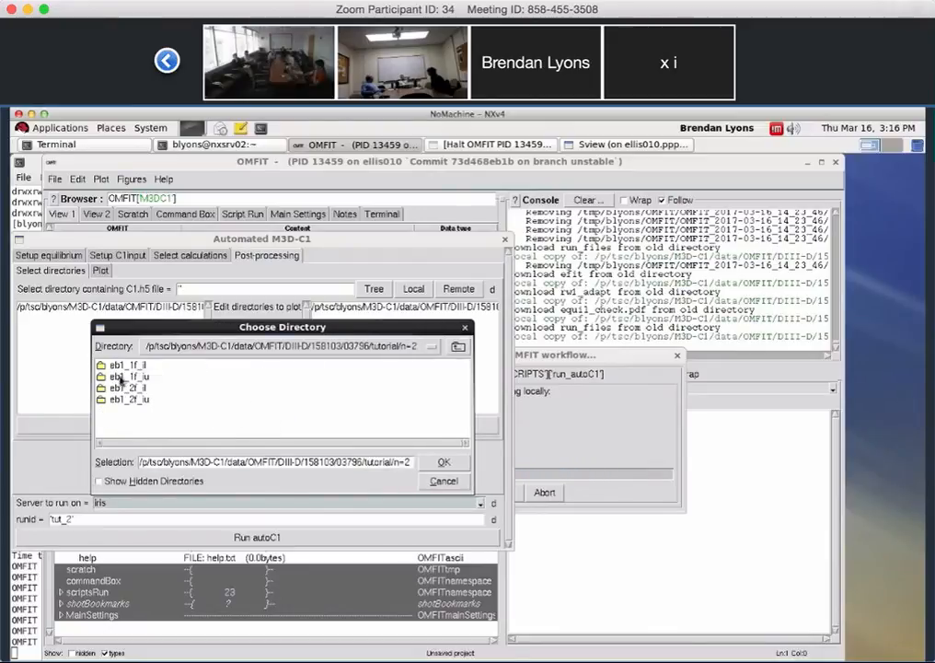
double_click(131, 366)
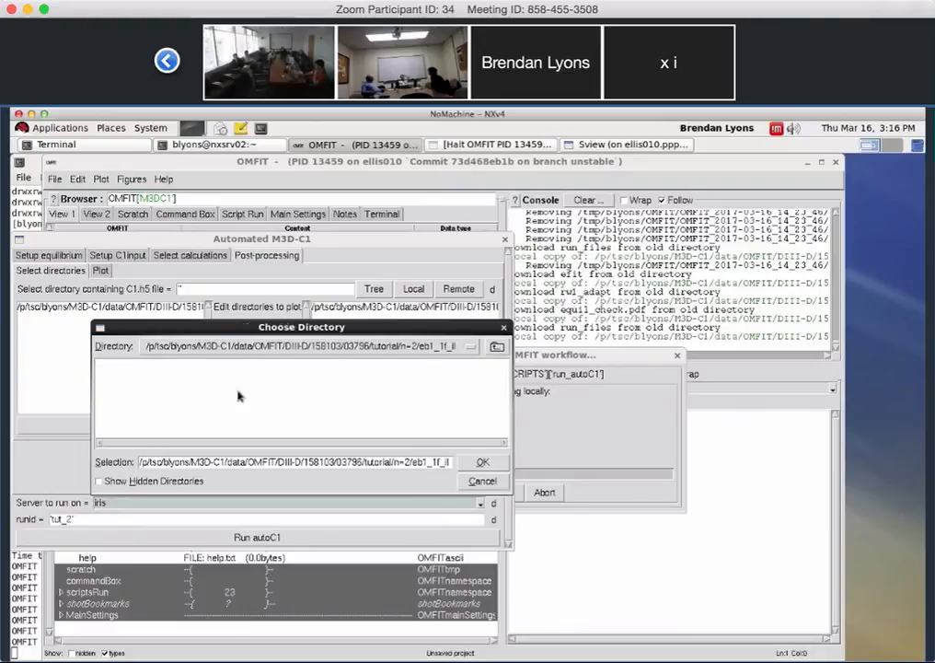
key(Return)
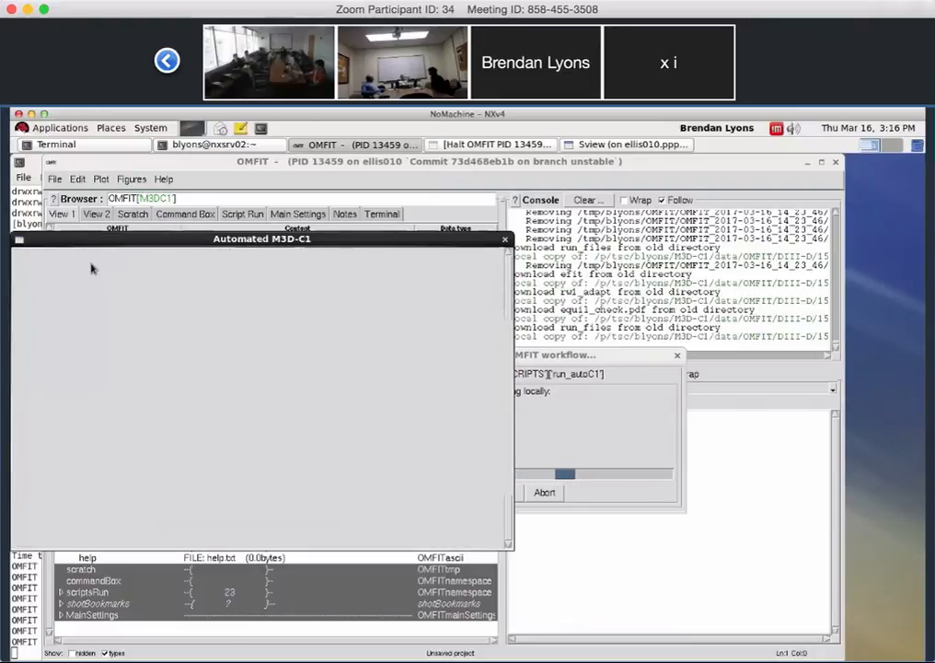
click(99, 270)
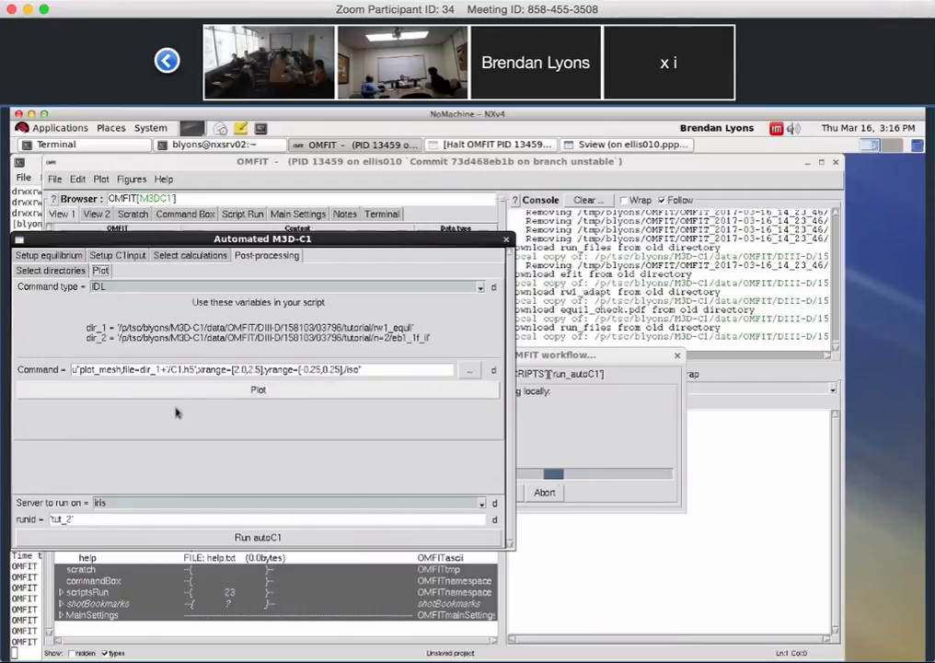
Open the plot_mesh command in the larger editor, reposition it to expose the directory variables, and close it without changes
click(470, 370)
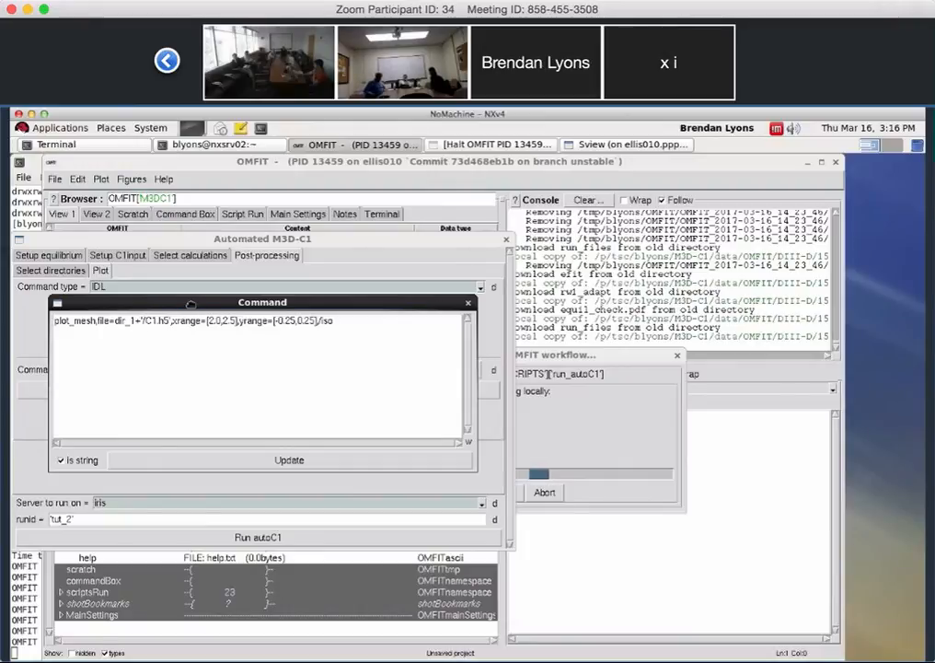
drag(148, 305, 140, 384)
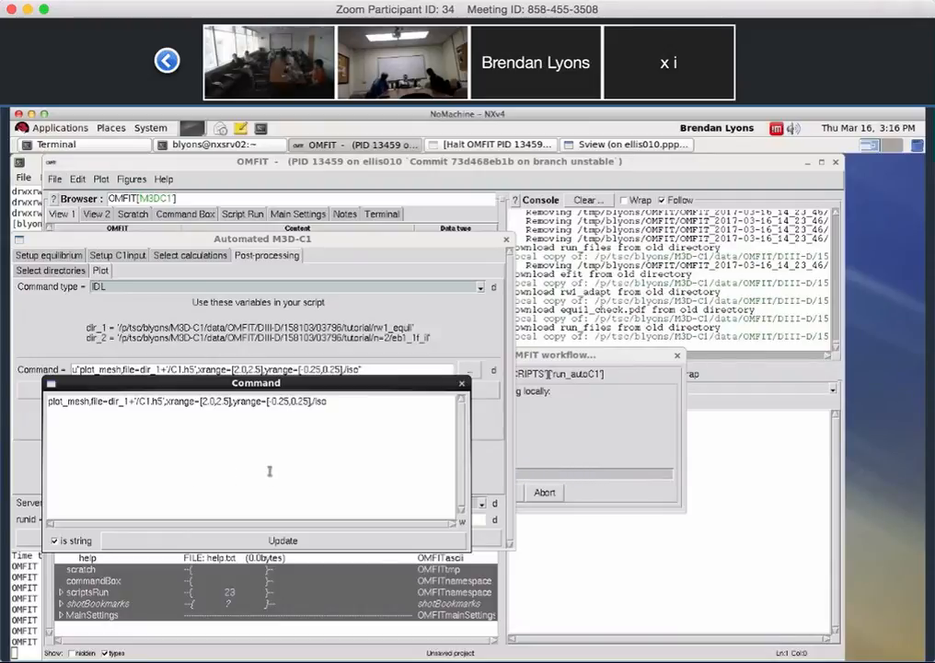
click(462, 383)
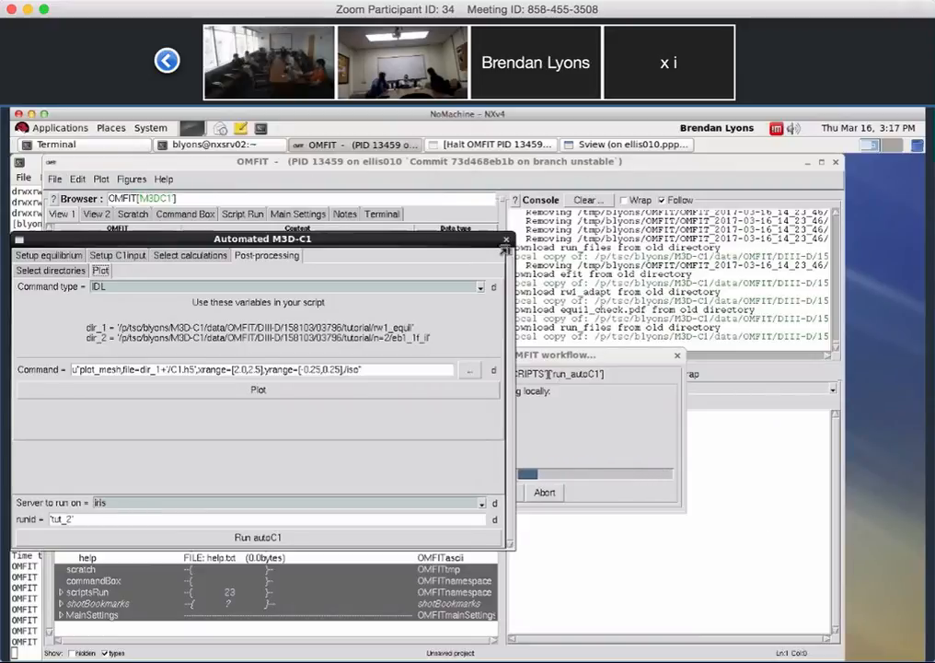
Close the Automated M3D-C1 window and select the OUTPUTS entry of the M3DC1 module in the tree
click(505, 240)
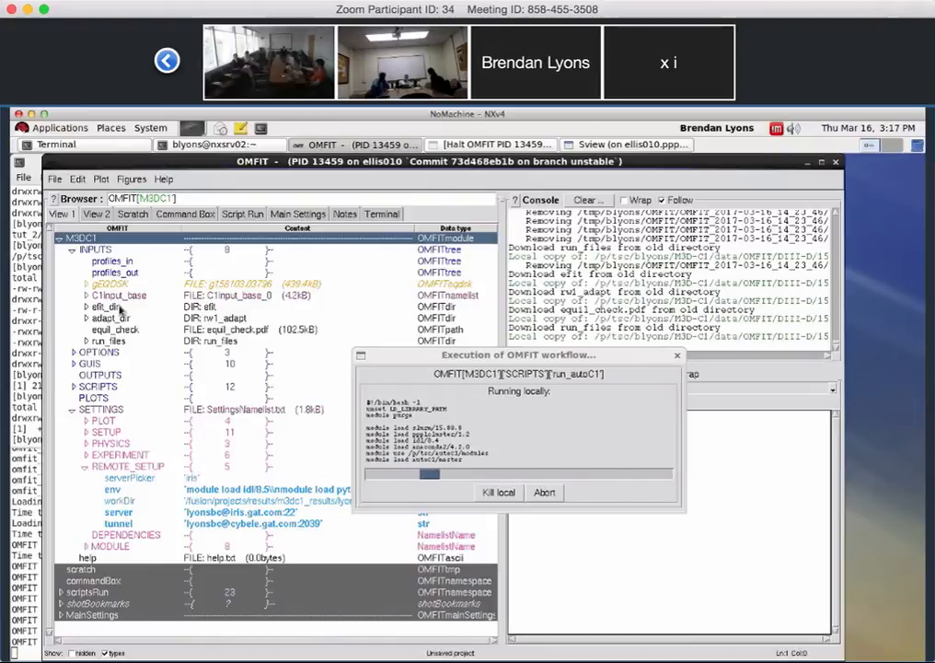
click(103, 376)
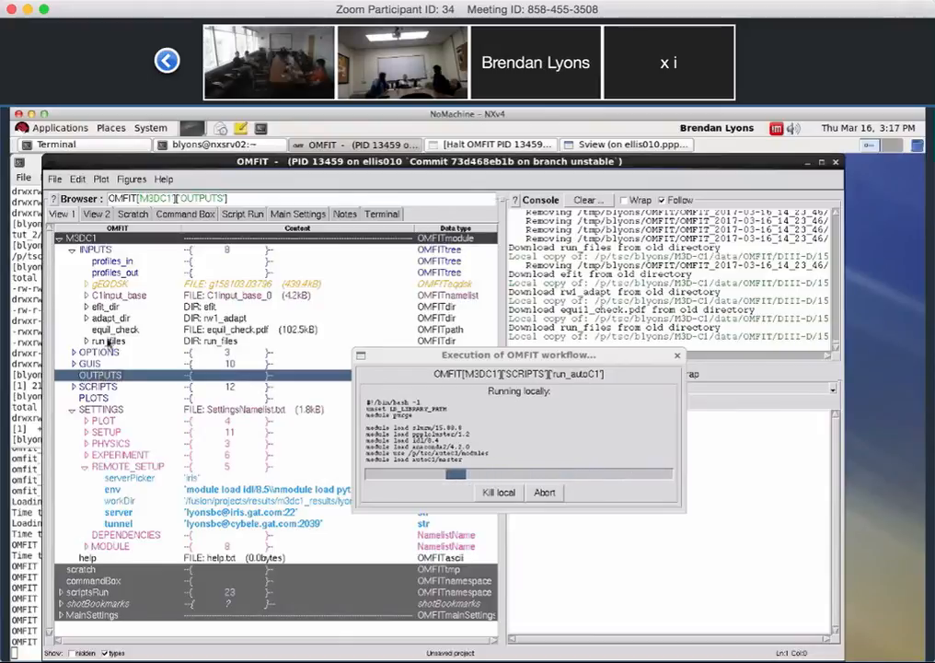
Reopen the M3DC1 module's post-processing settings, bring up the remote directory retrieval form, and close it without filling it in
click(118, 239)
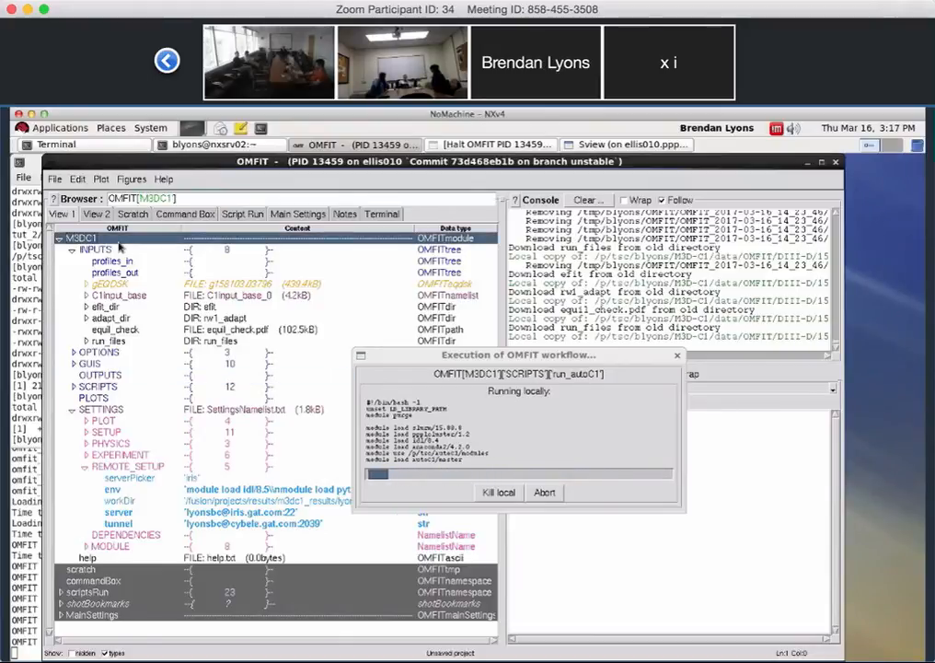
click(507, 265)
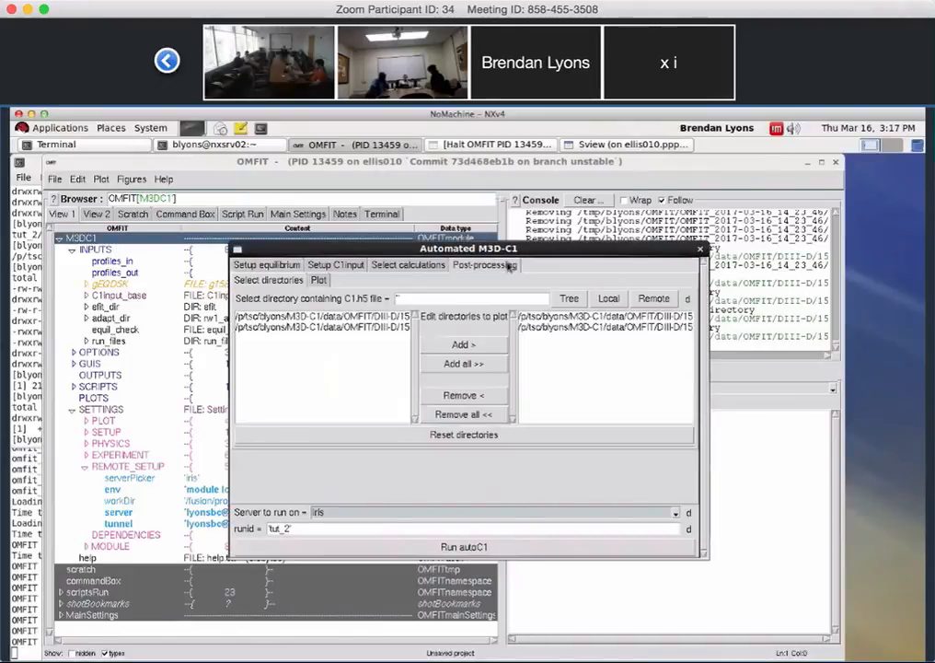
click(660, 304)
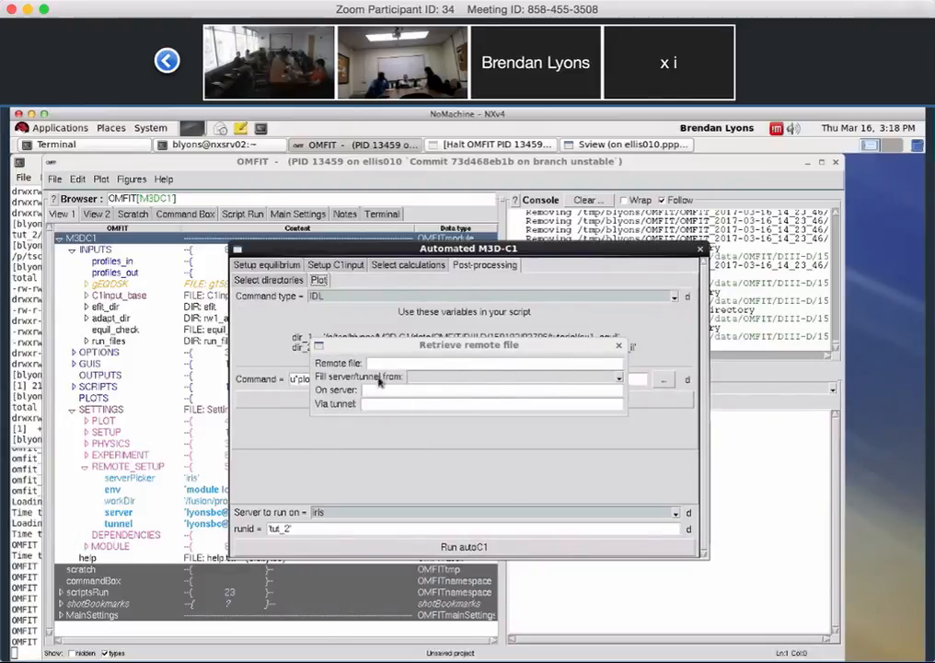
click(619, 345)
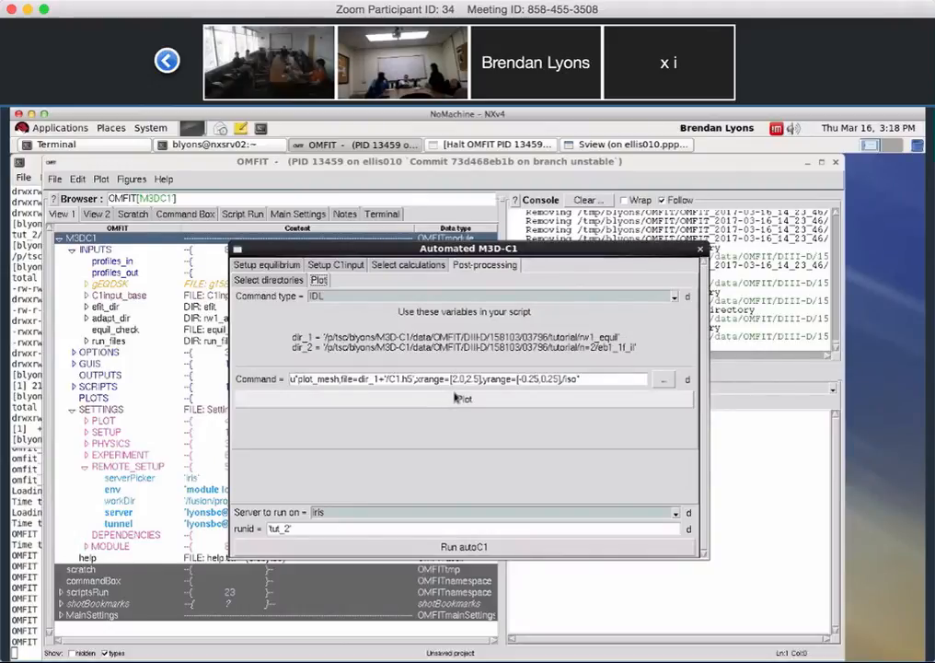
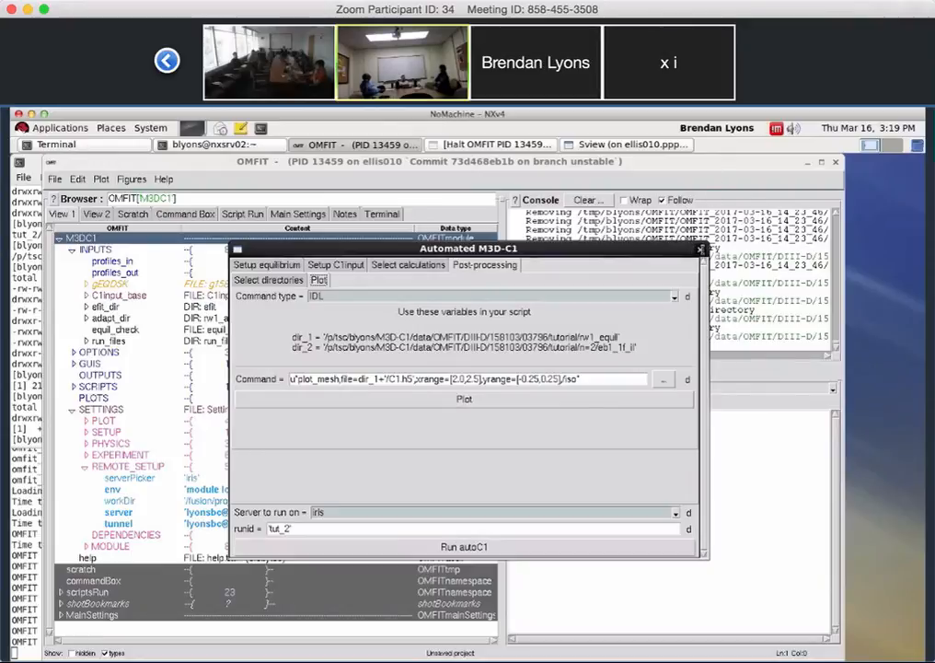
Close the Automated M3D-C1 window and expand the M3DC1 module's SCRIPTS branch in the tree
click(700, 249)
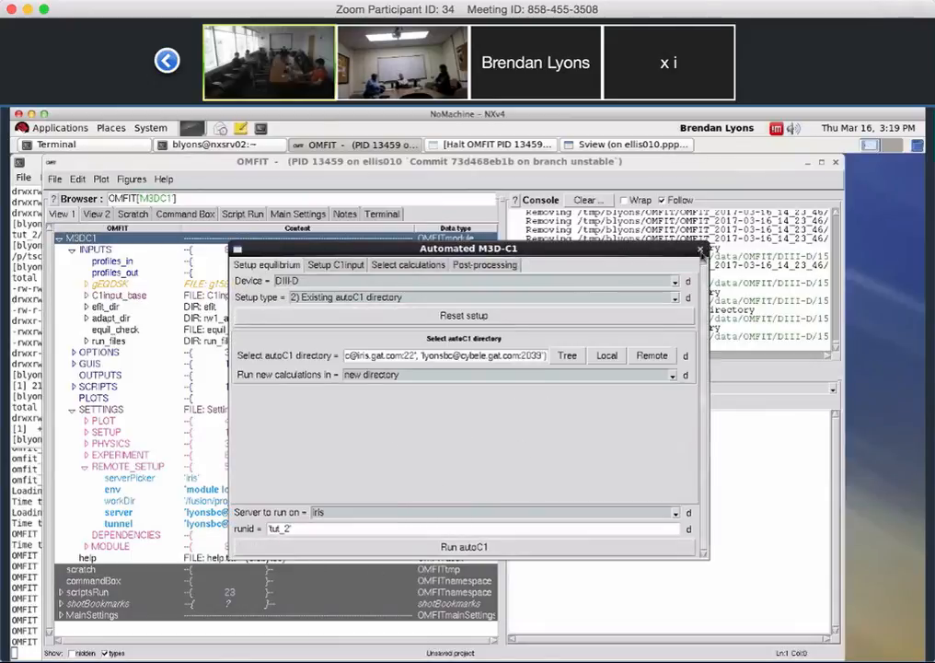
click(72, 391)
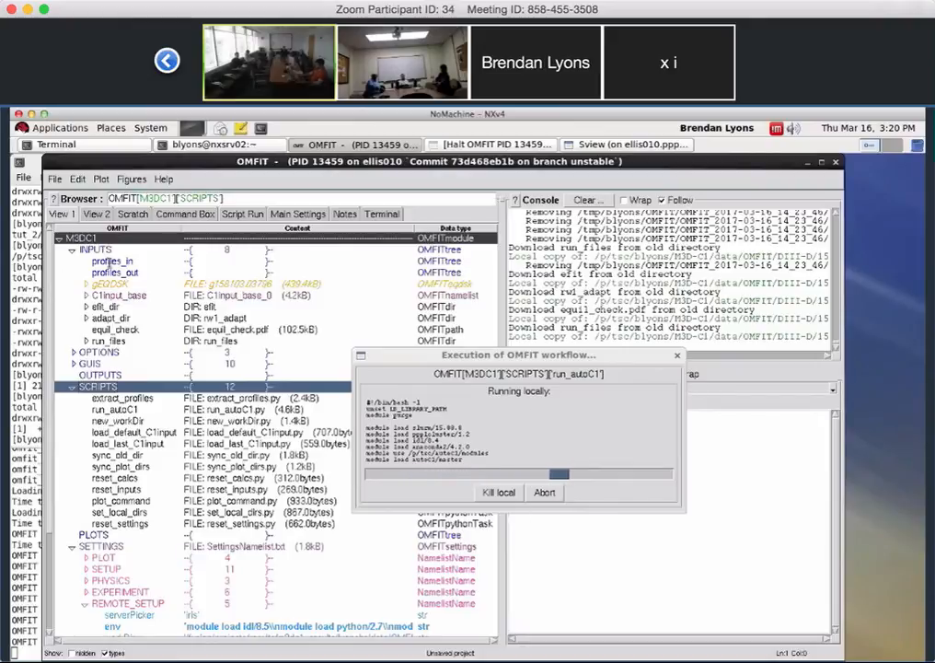
Expand the C1input_base namelist under INPUTS and select its kappat parameter
double_click(91, 298)
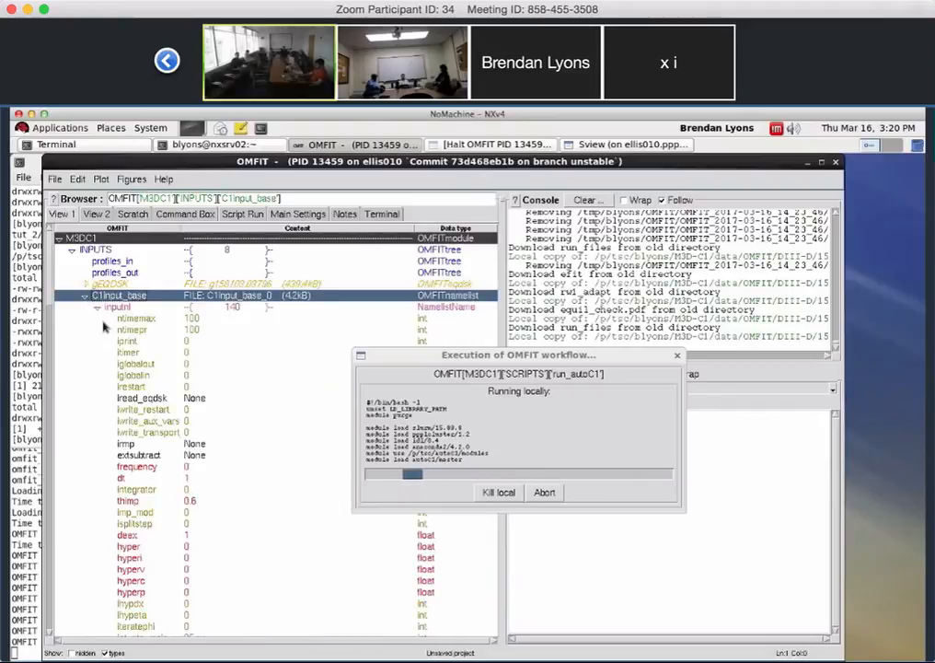
scroll(194, 443, down, 5)
scroll(198, 441, down, 5)
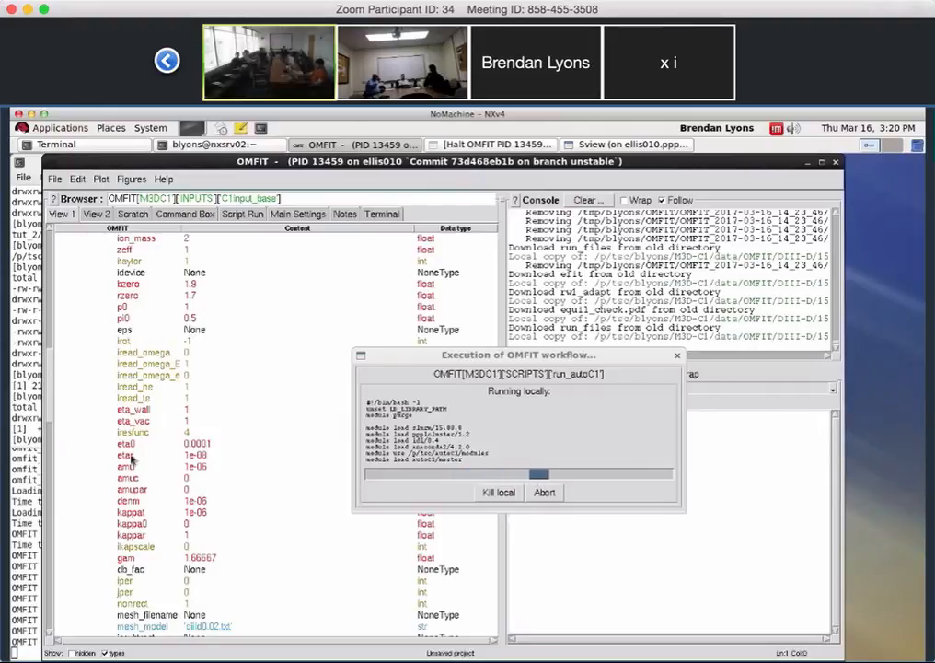
click(200, 513)
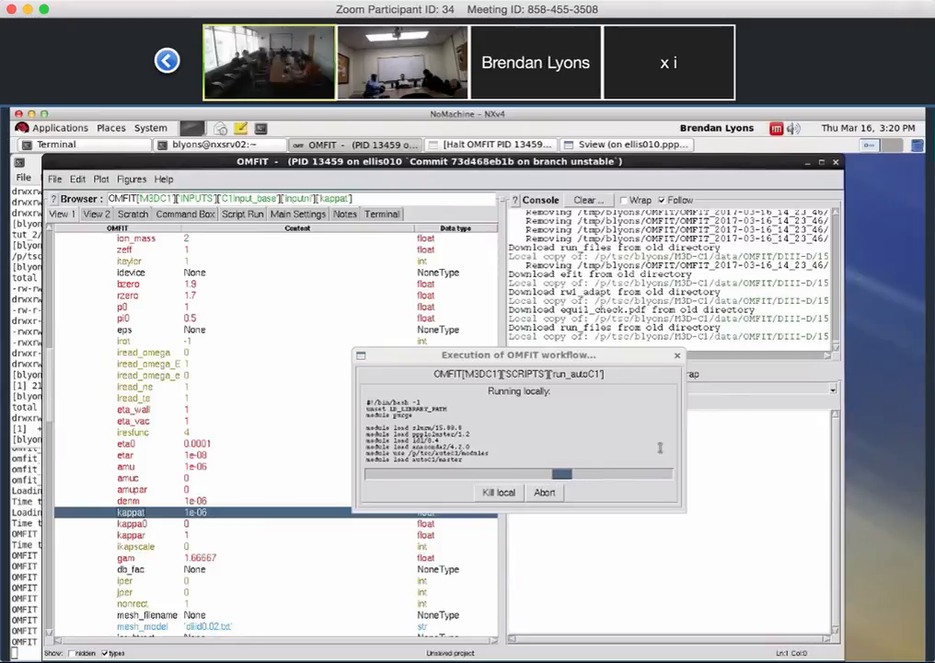
Move the workflow execution window off the command box and begin an assignment to K there
drag(580, 356, 736, 180)
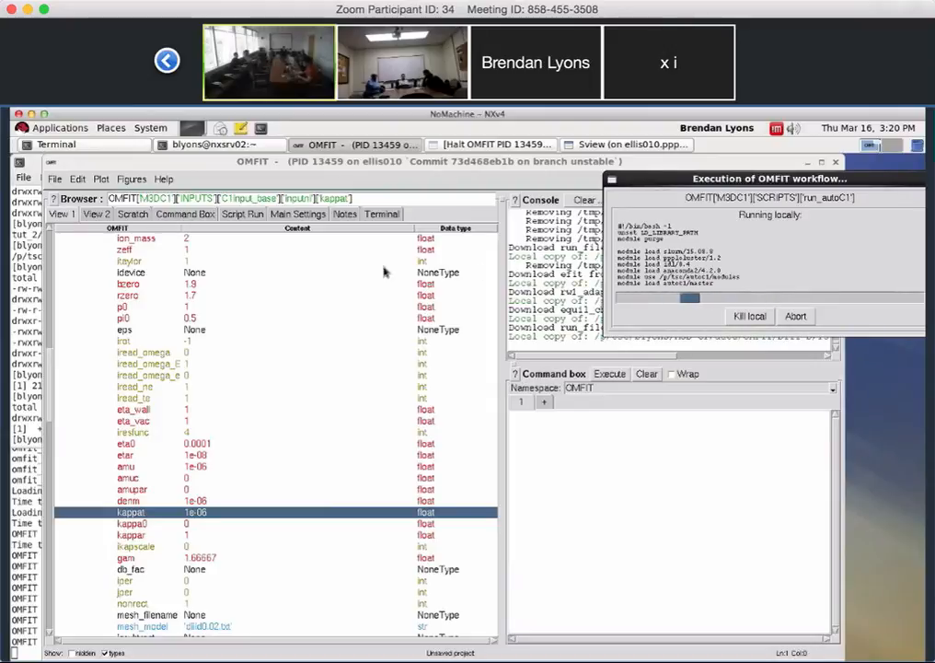
click(575, 492)
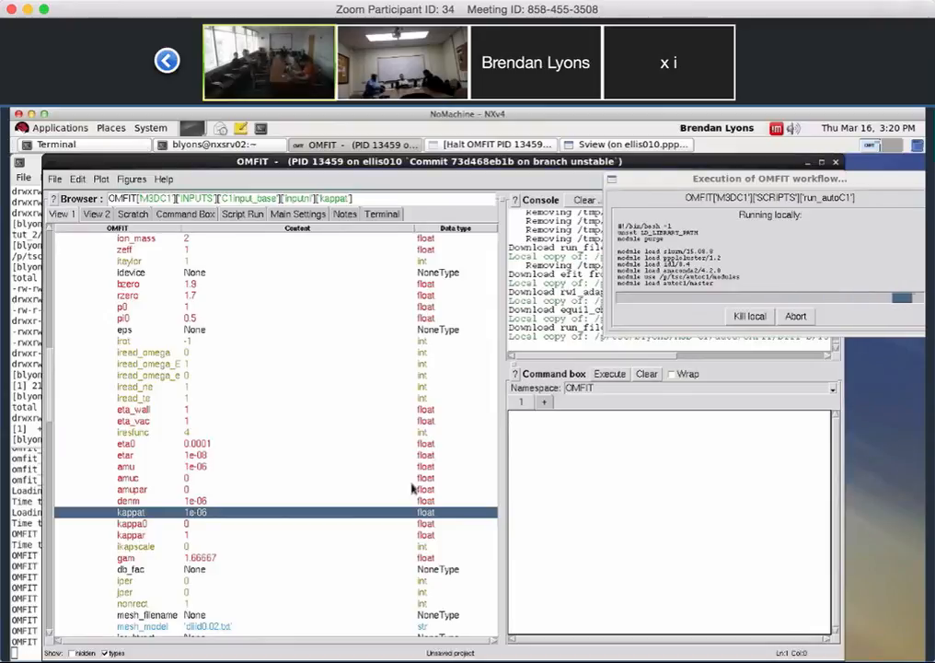
text(k)
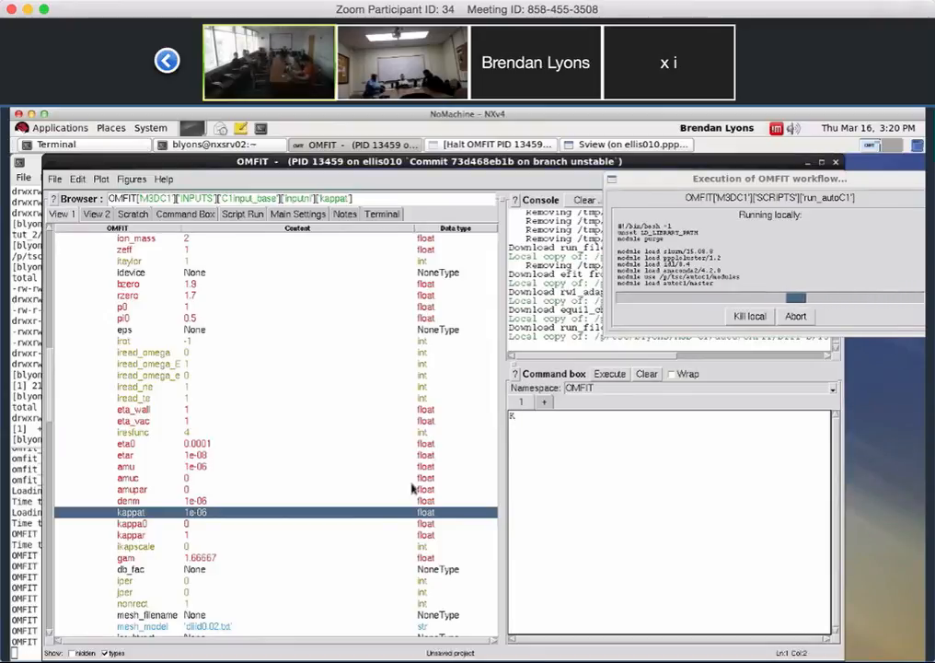
text( = arange)
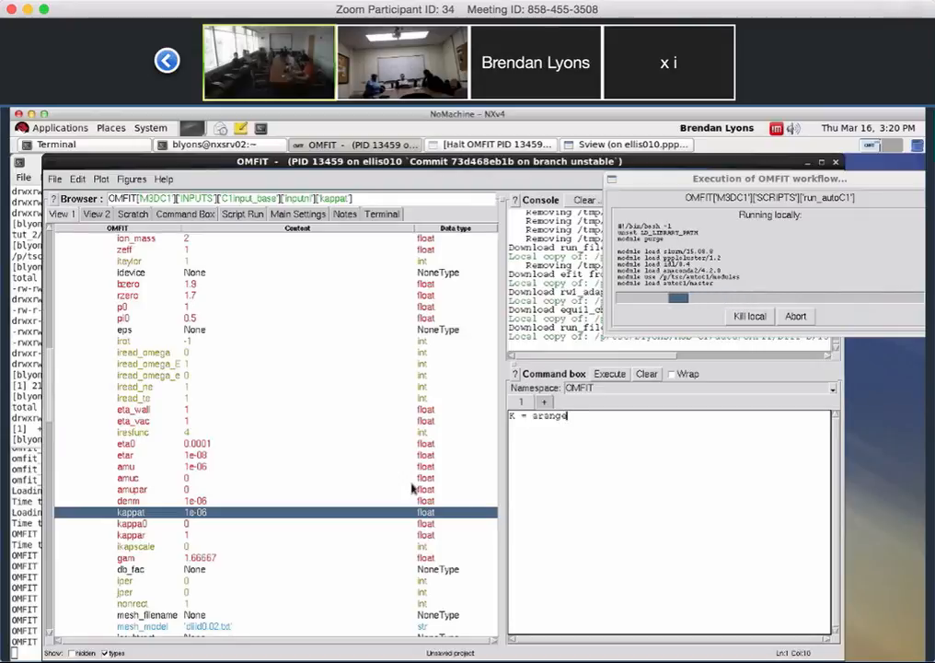
key(BackSpace)
key(BackSpace)
key(BackSpace)
text([)
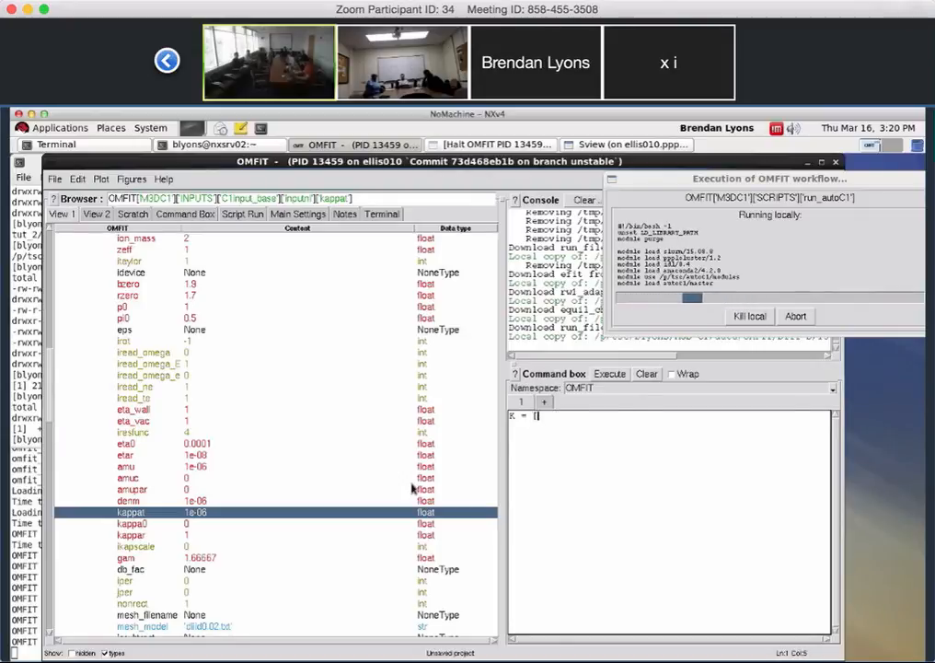
text(1e)
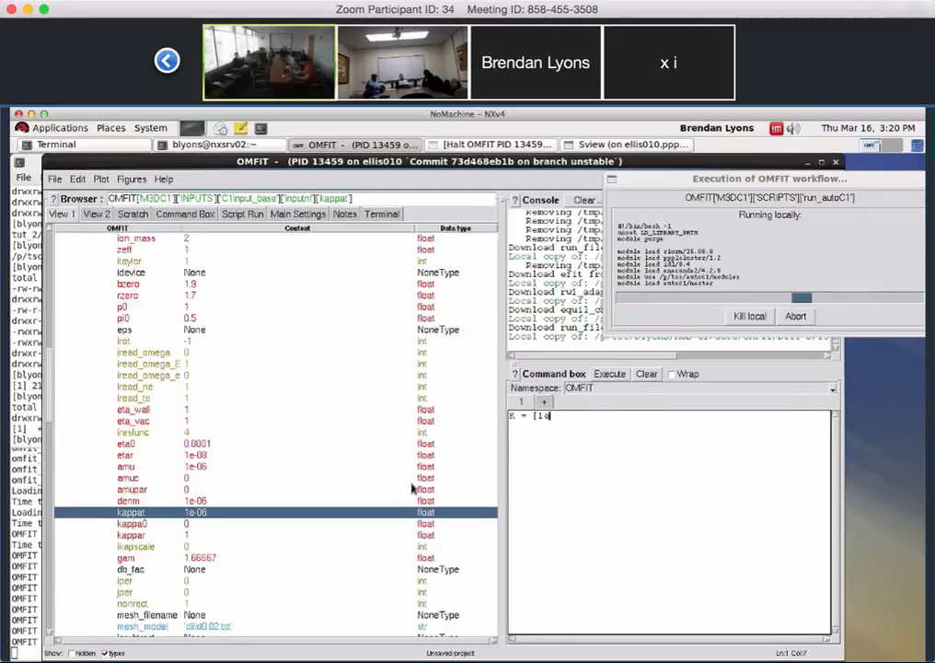
key(BackSpace)
key(BackSpace)
key(BackSpace)
Define K in the command box as array([1e-8,1e-7,1e-6])
text(arr)
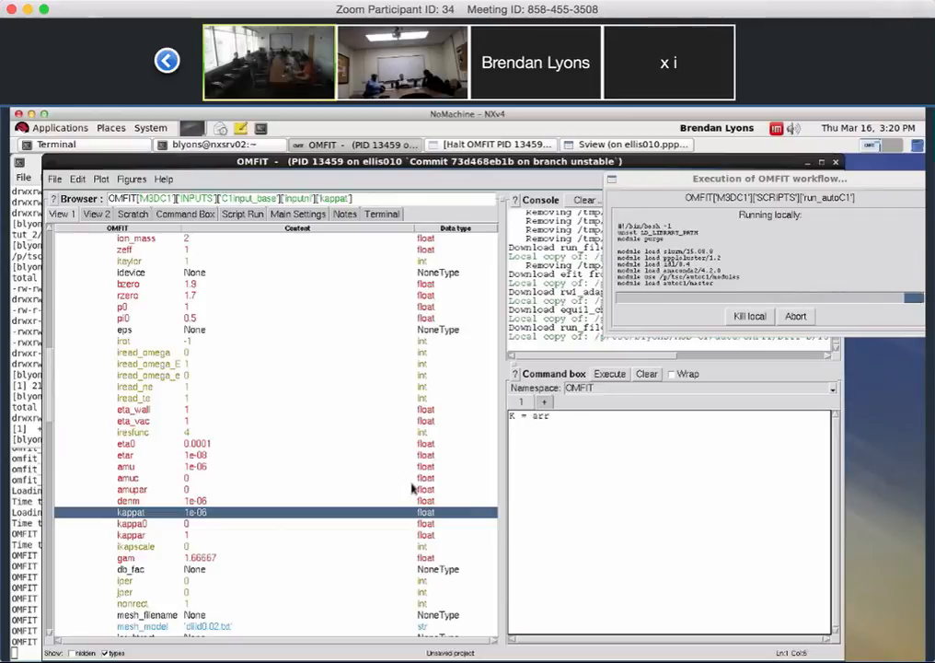
text(ay()
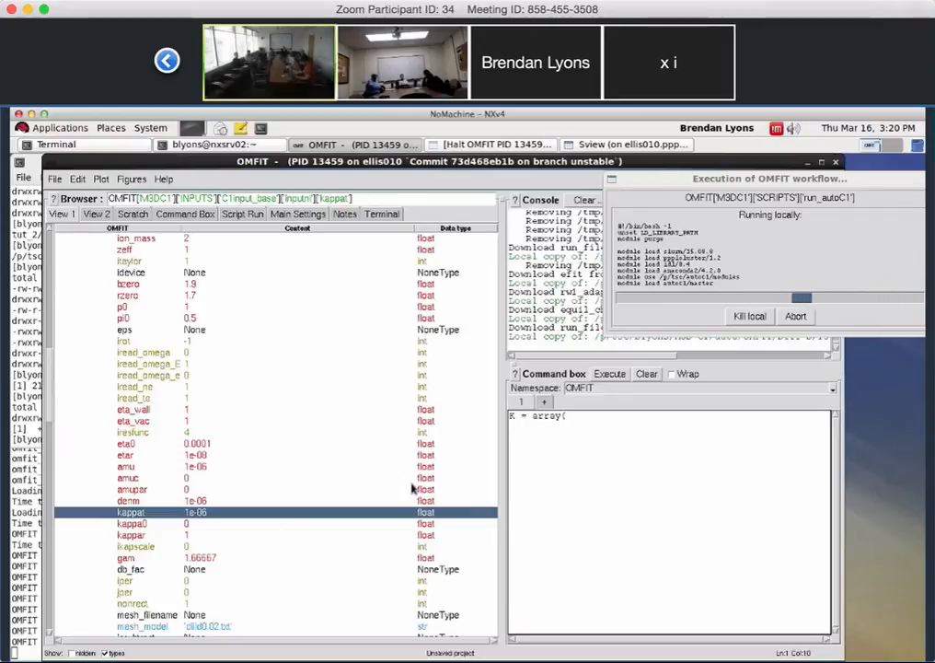
text([1e)
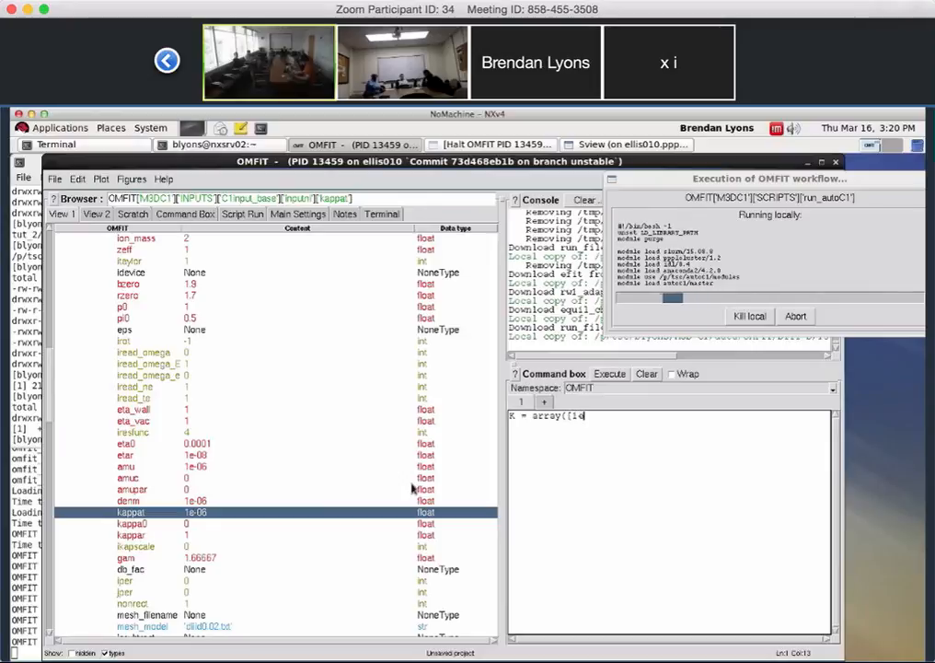
text(-8,1e)
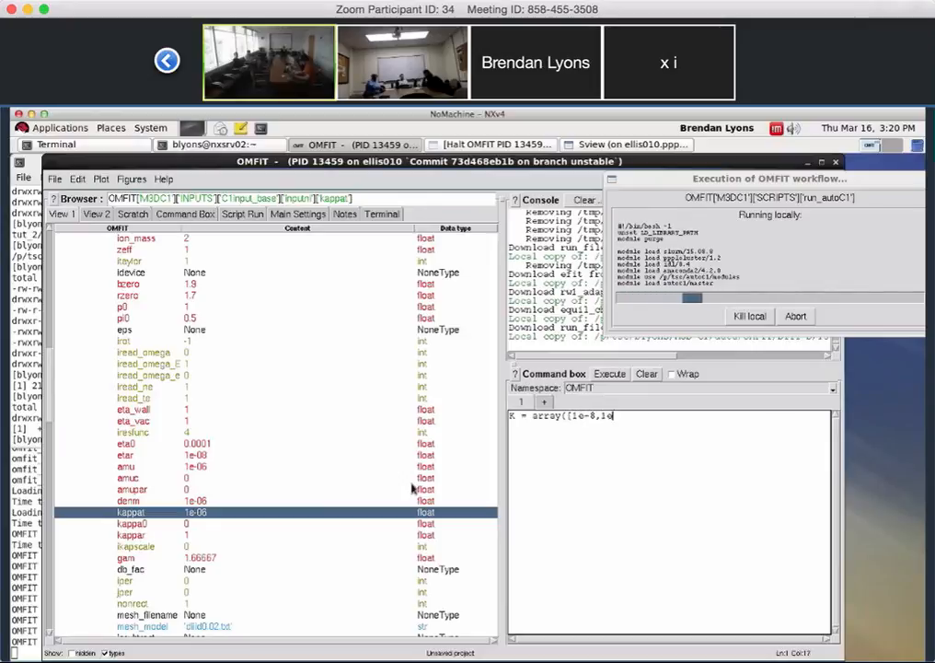
text(-7,1e)
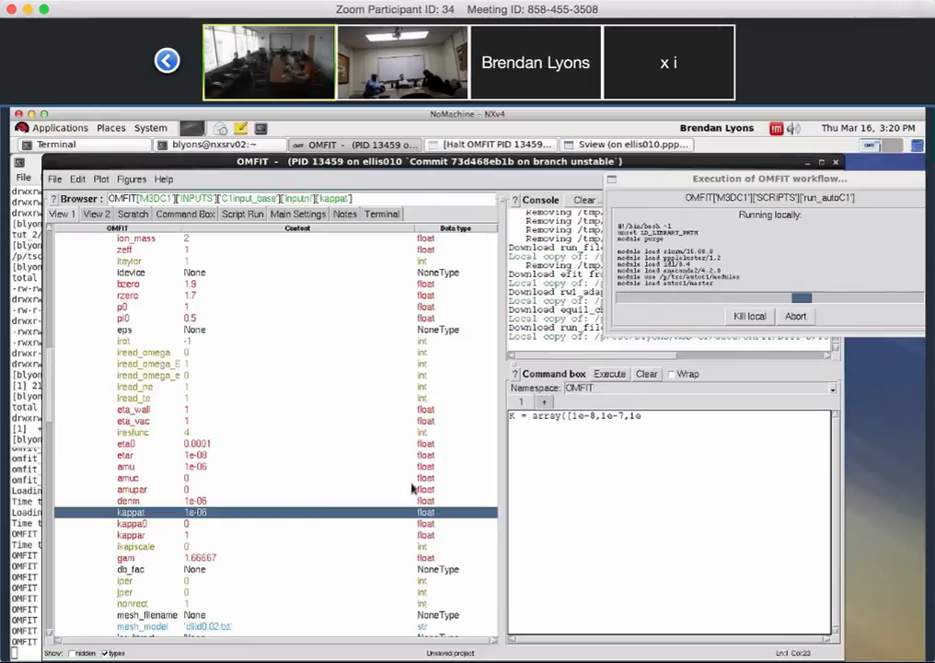
text(-6])
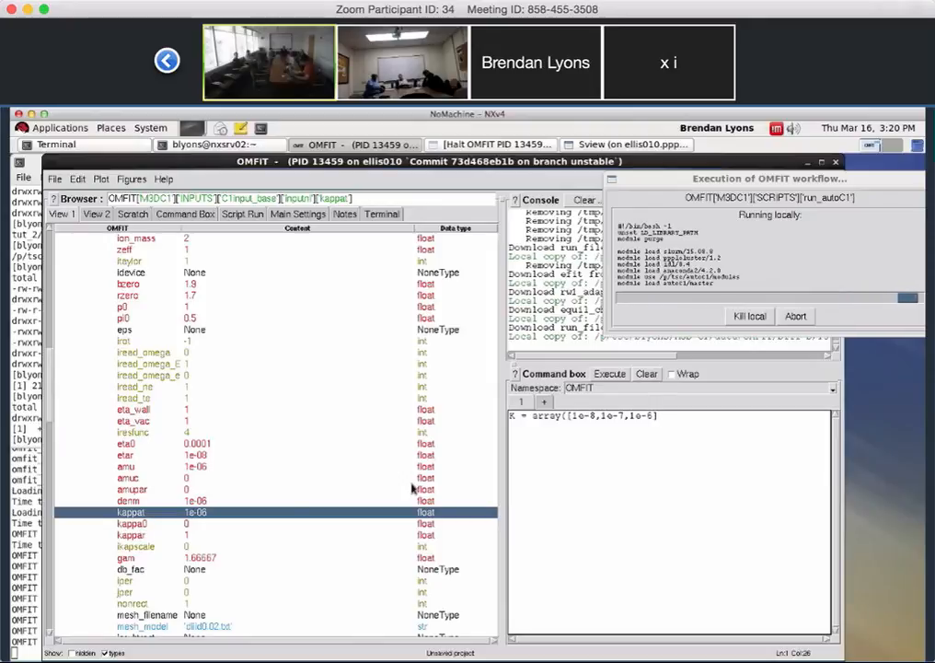
text() )
Add the loop "for k in K:" and put the reference root['INPUTS']['C1input_base']['inputnl']['kappat'] in its body
text(for)
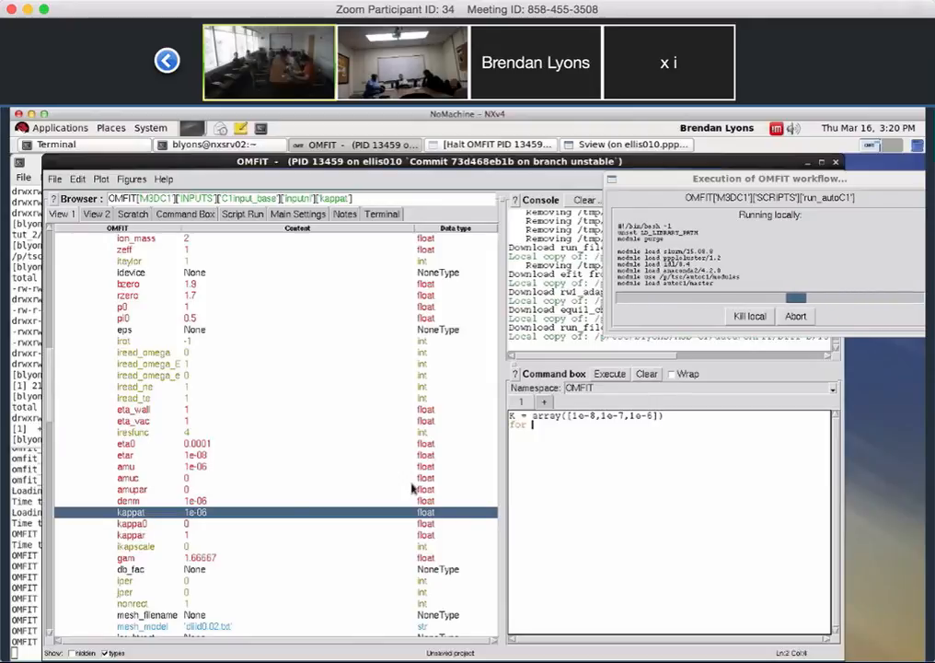
text( k in K:)
key(Return)
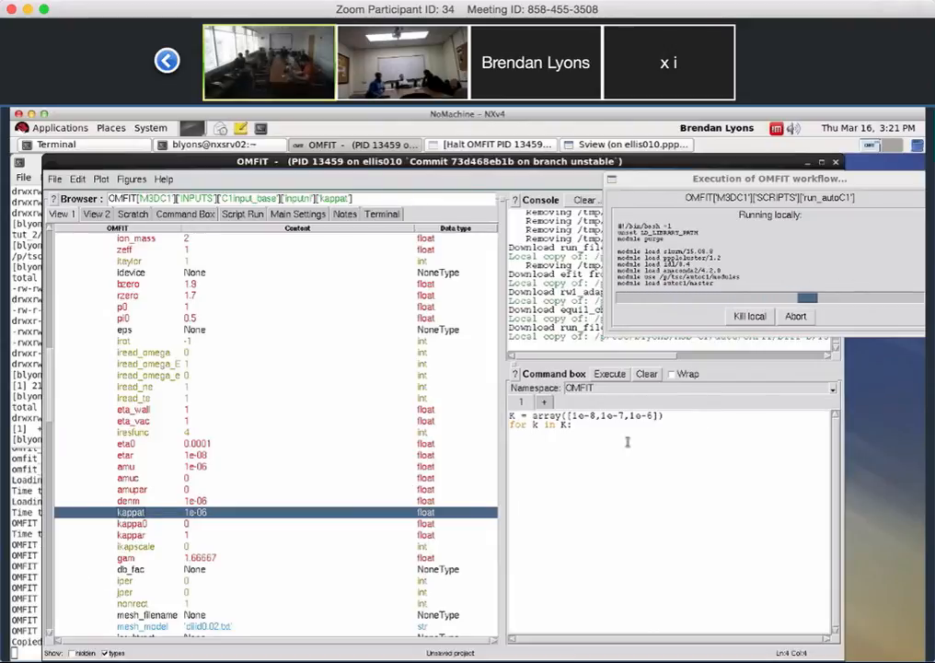
text(root['INPUTS']['C1input_base']['inputnl']['kappat'])
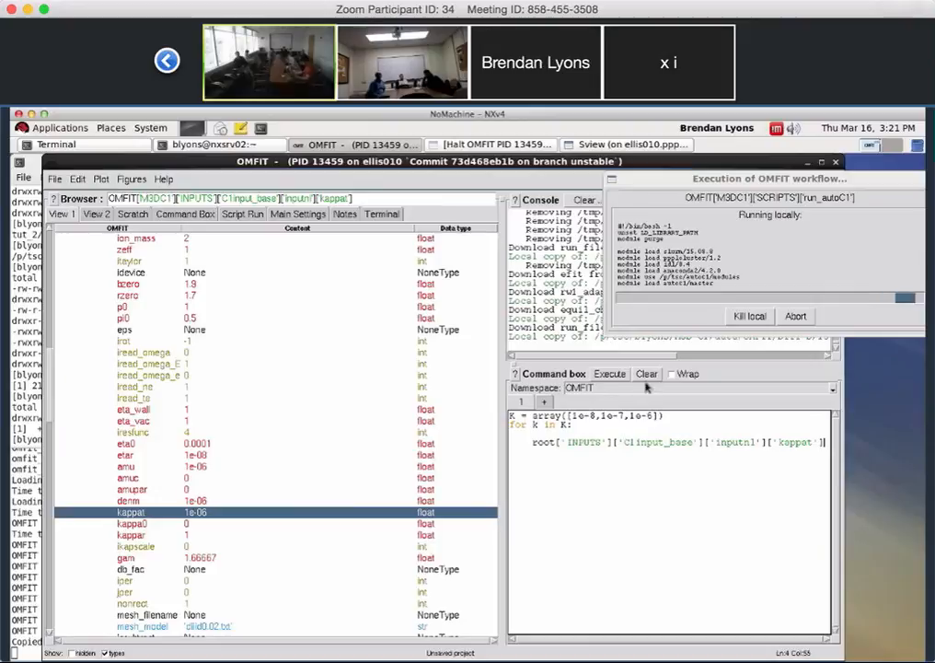
Switch the command box namespace to OMFIT['M3DC1'] and complete the kappat line so it is assigned k
click(647, 388)
click(616, 426)
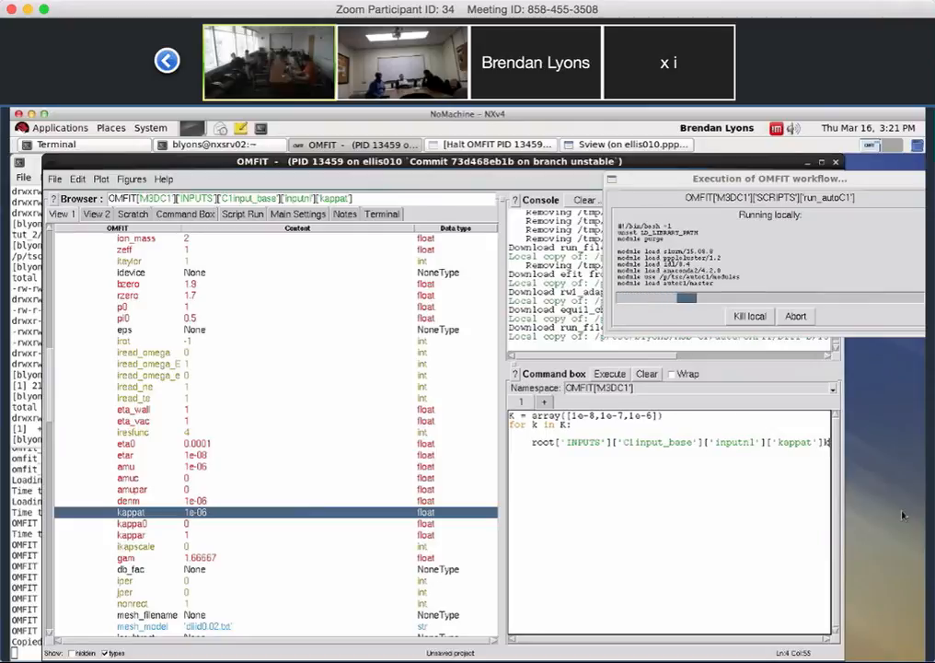
text(=)
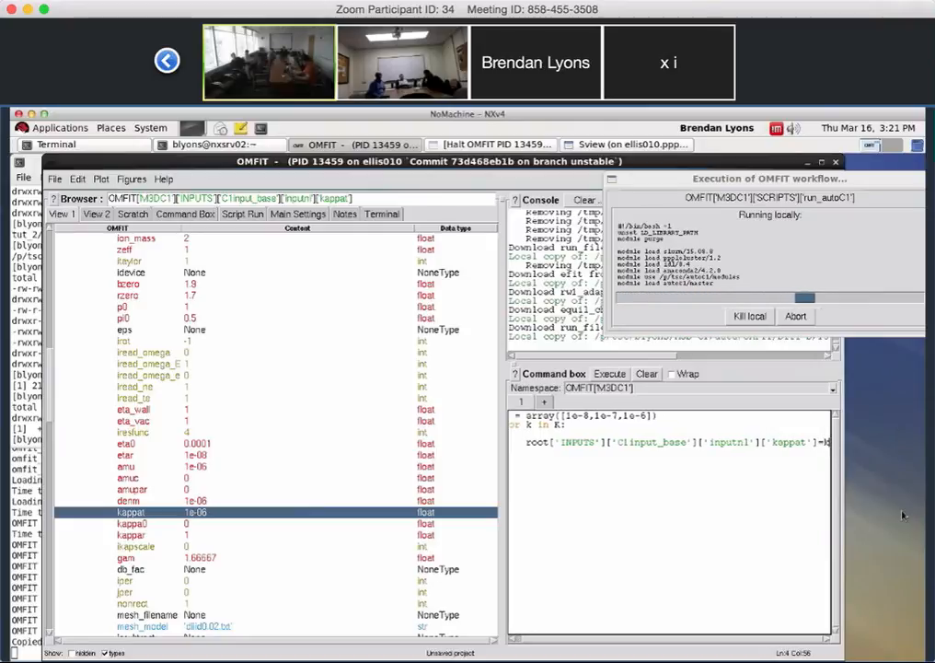
text(k)
Execute the loop with 1e-5 added to the K array and a print of the kappat entry in its body
key(Return)
text(print)
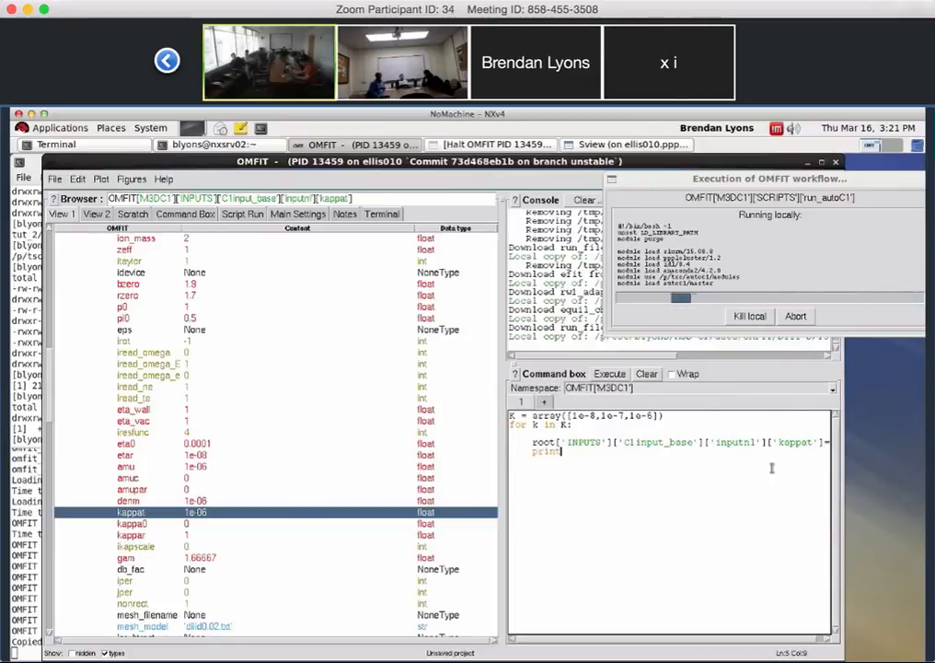
click(650, 416)
text(,1e-5)
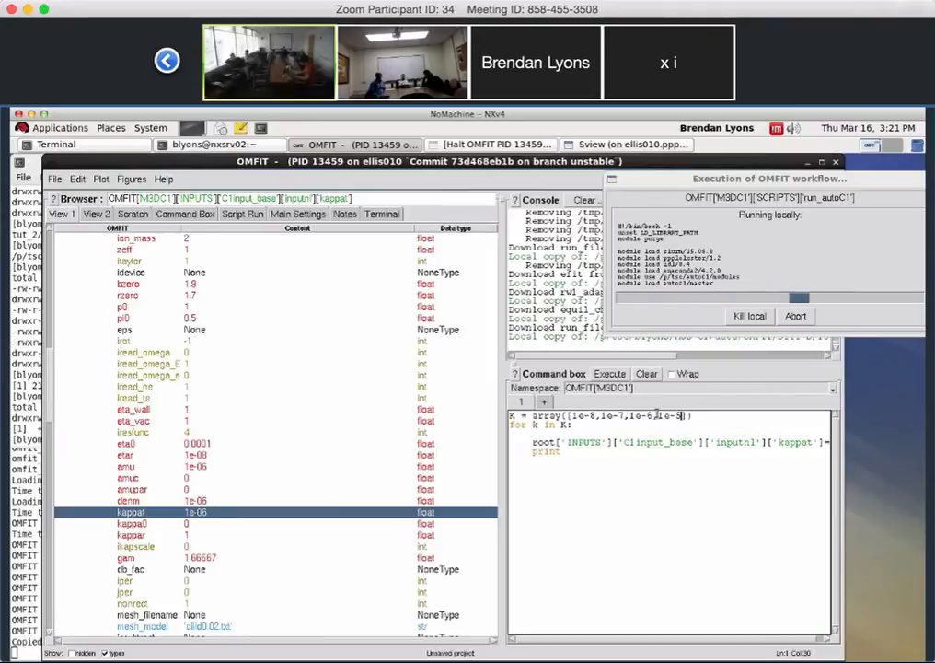
click(571, 452)
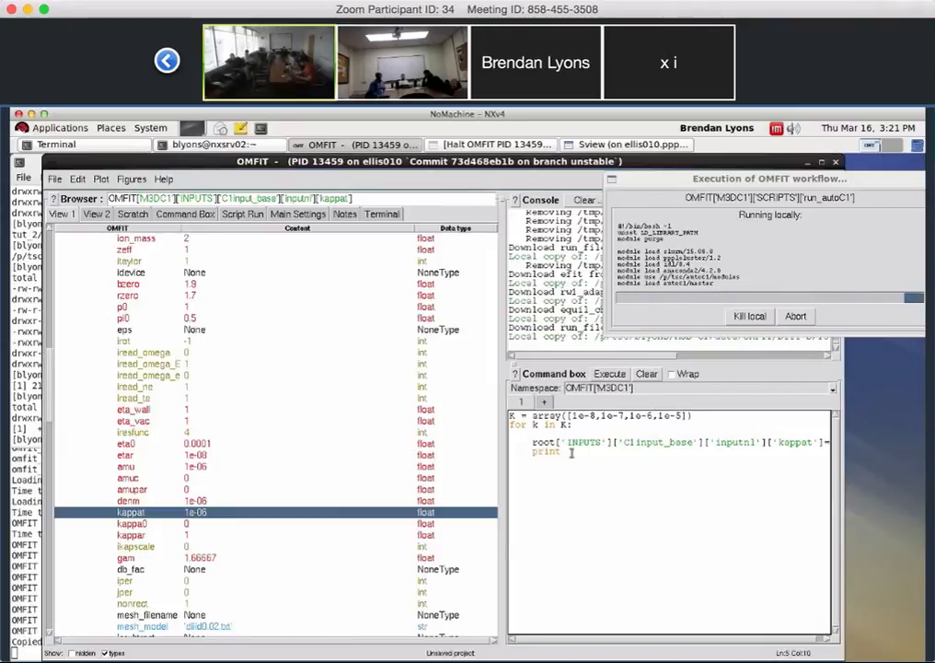
text(root['INPUTS']['C1input_base']['inputnl']['kappat'])
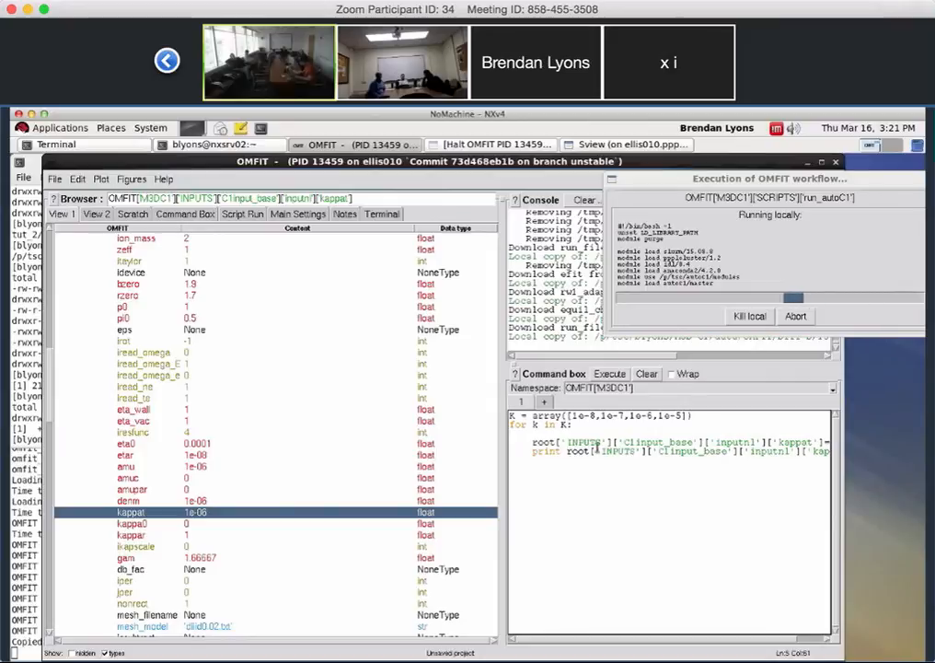
key(ctrl+Return)
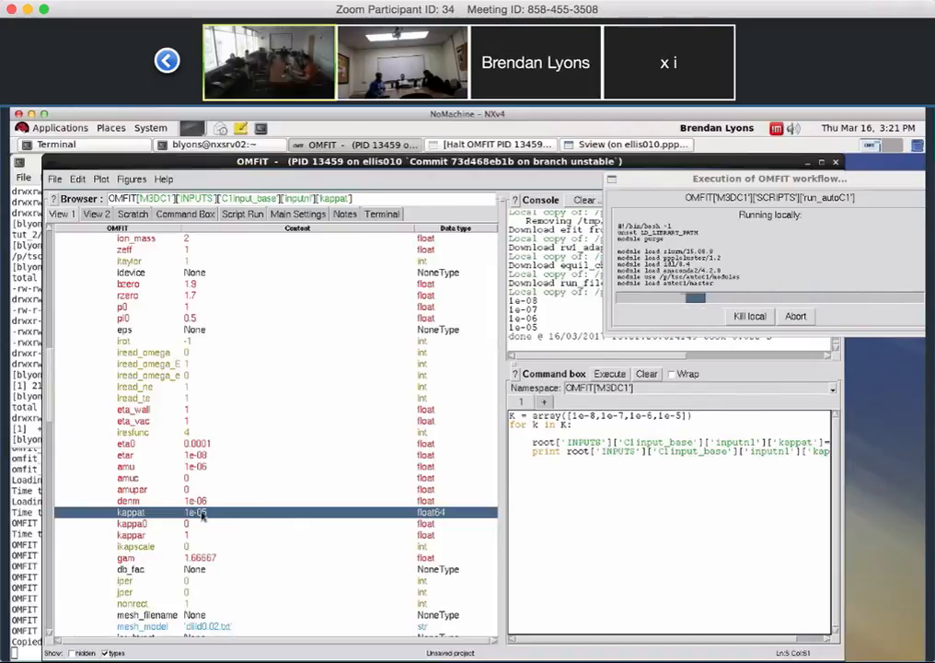
Delete the print line from the loop in the command box
click(589, 452)
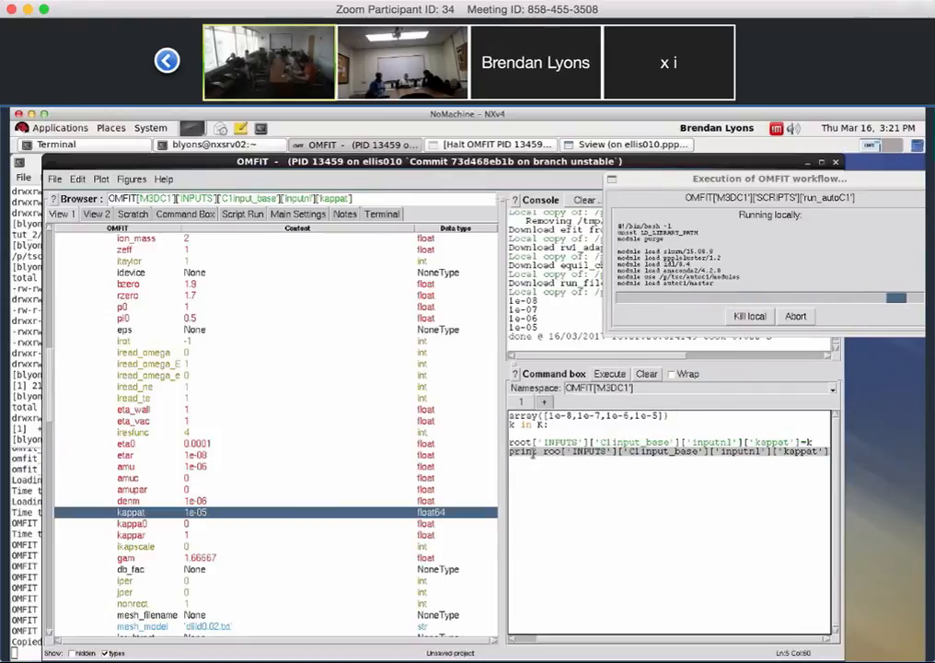
key(shift+End)
key(Delete)
Collapse the inputnl branch and add root['SCRIPTS']['run_autoC1'].run() to the loop after the kappat assignment
scroll(99, 313, up, 15)
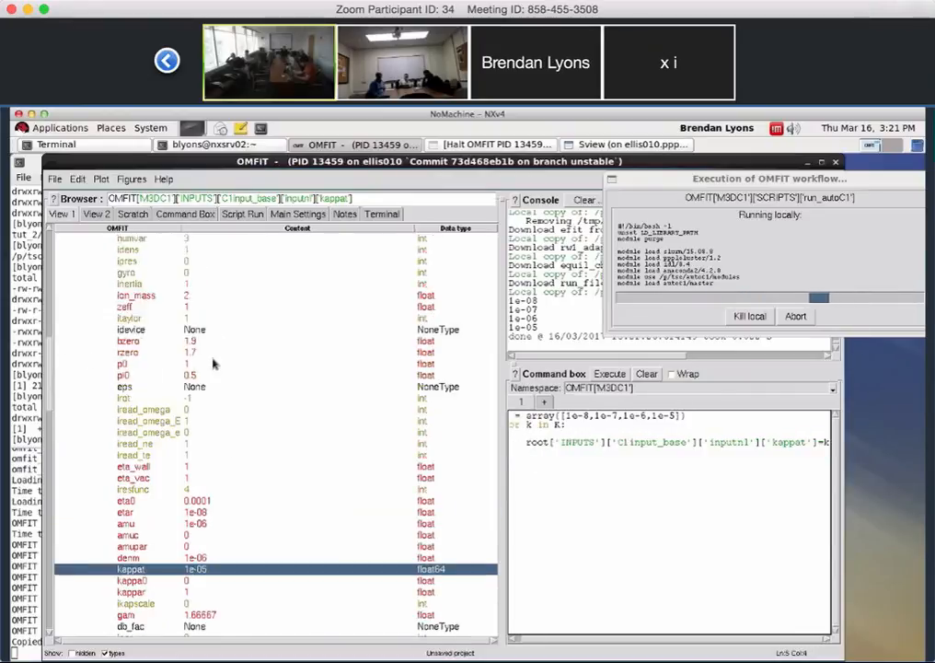
click(98, 310)
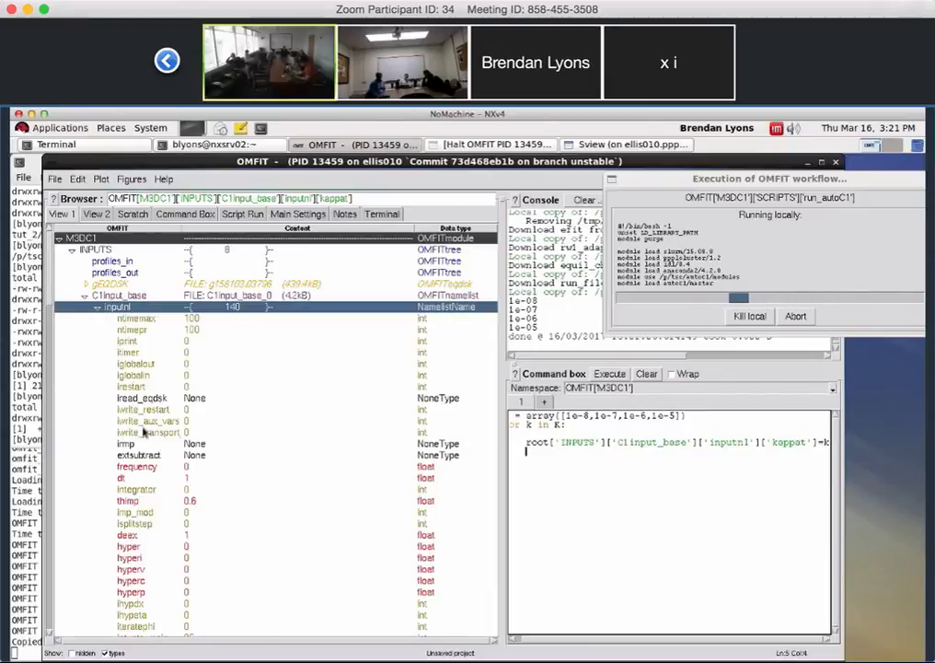
click(97, 308)
click(97, 309)
click(96, 308)
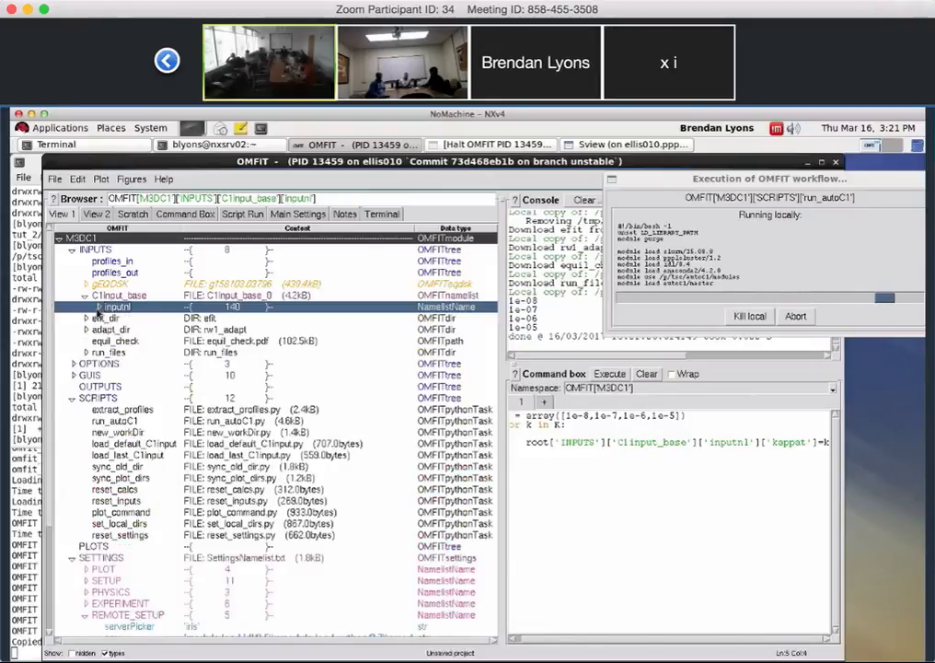
click(115, 422)
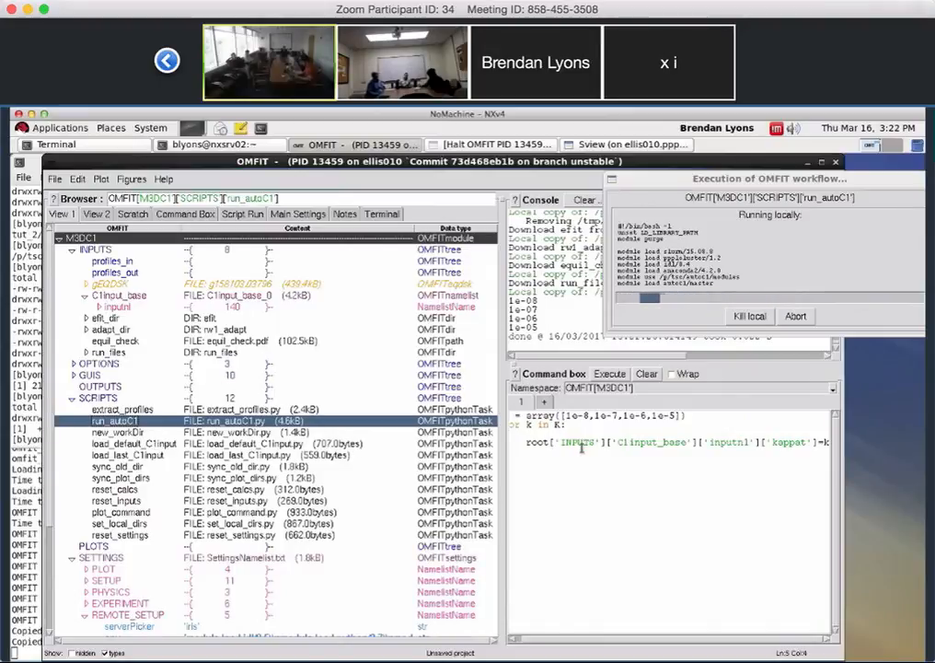
middle_click(647, 476)
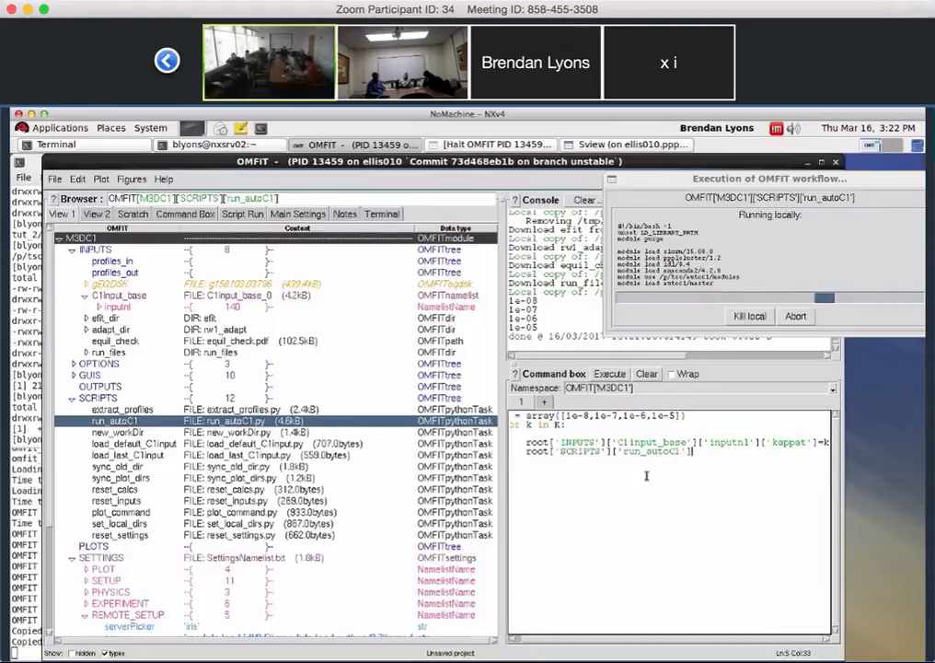
text(.run())
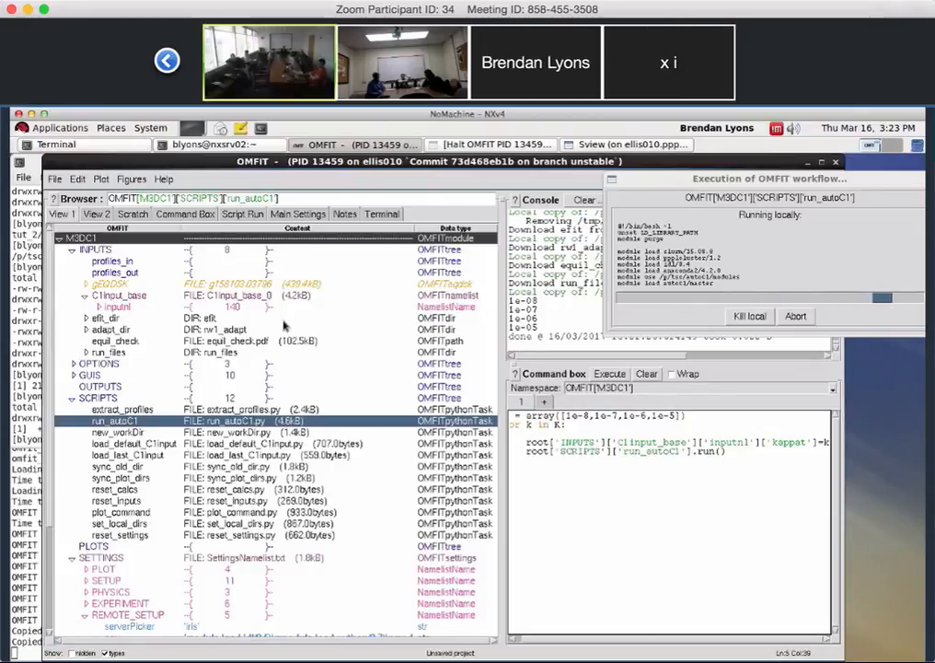
Add an unindented line below the loop beginning an assignment to root['INPUTS']['gEQDSK']
click(105, 286)
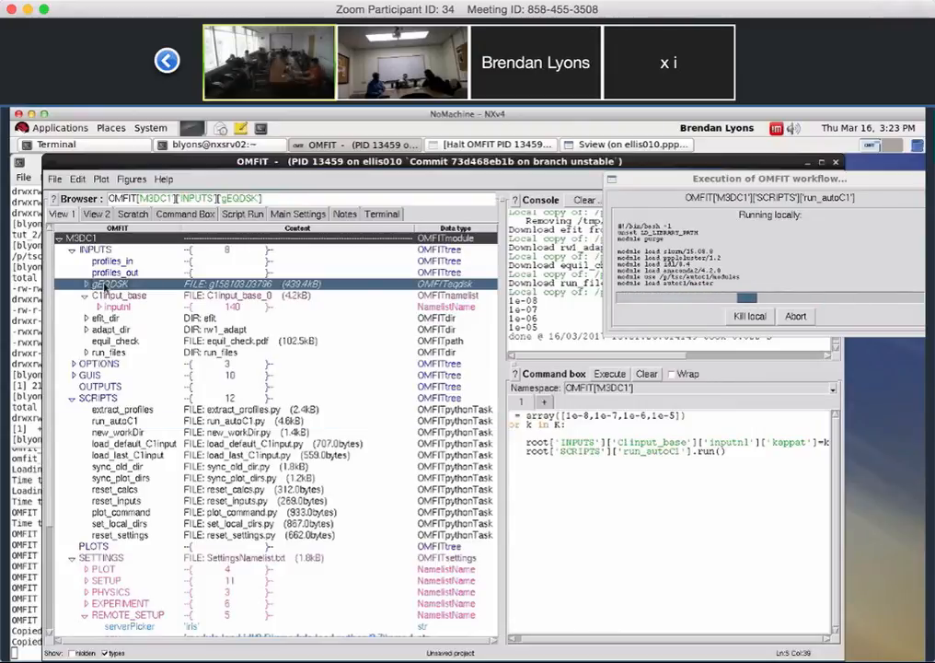
click(762, 468)
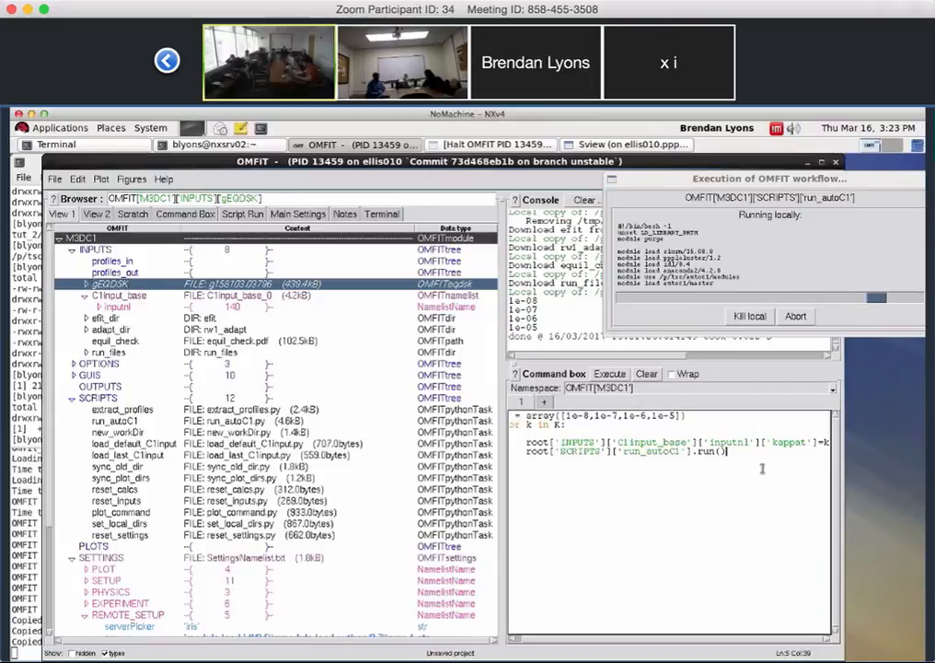
key(Return)
text(root['INPUTS']['gEQDSK'])
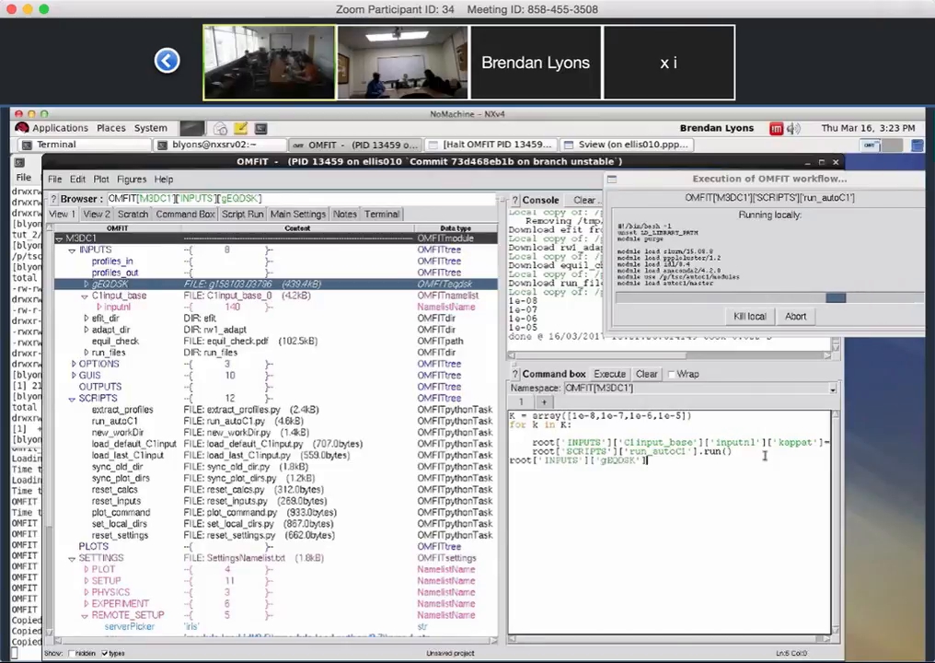
text(=)
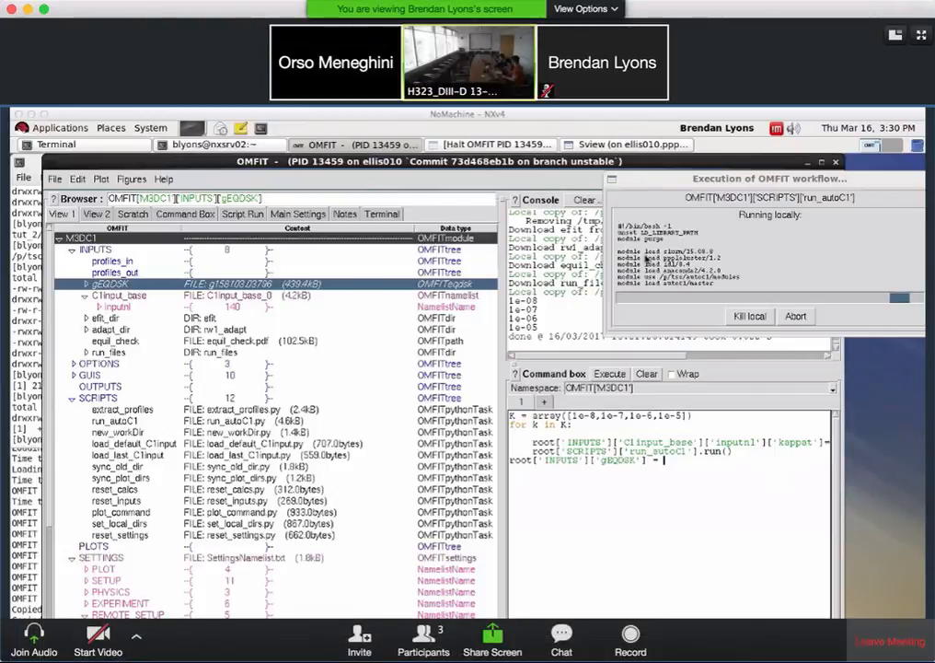
Leave the Zoom meeting and confirm leaving
click(890, 641)
click(514, 387)
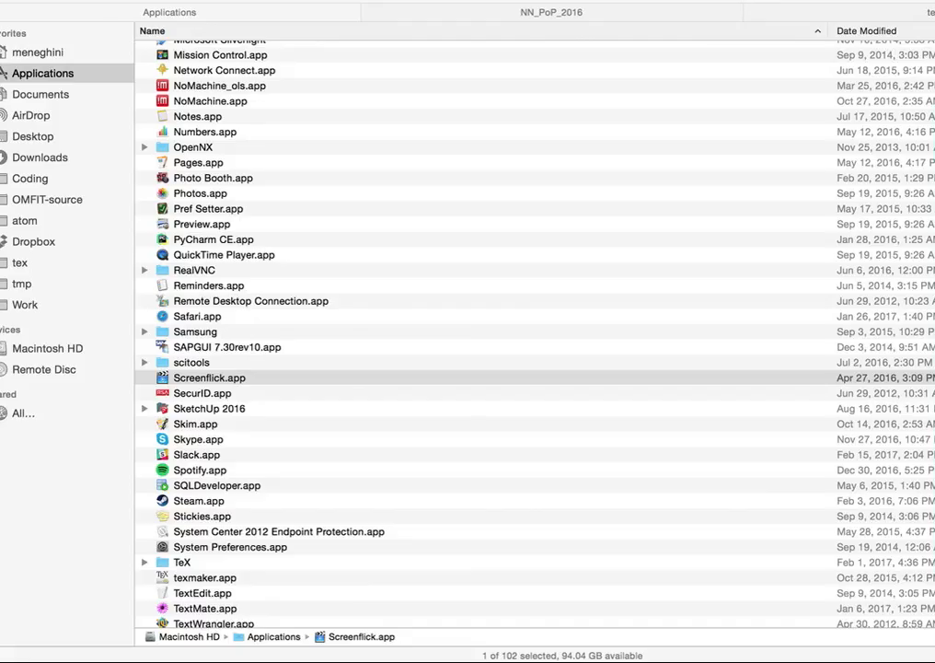